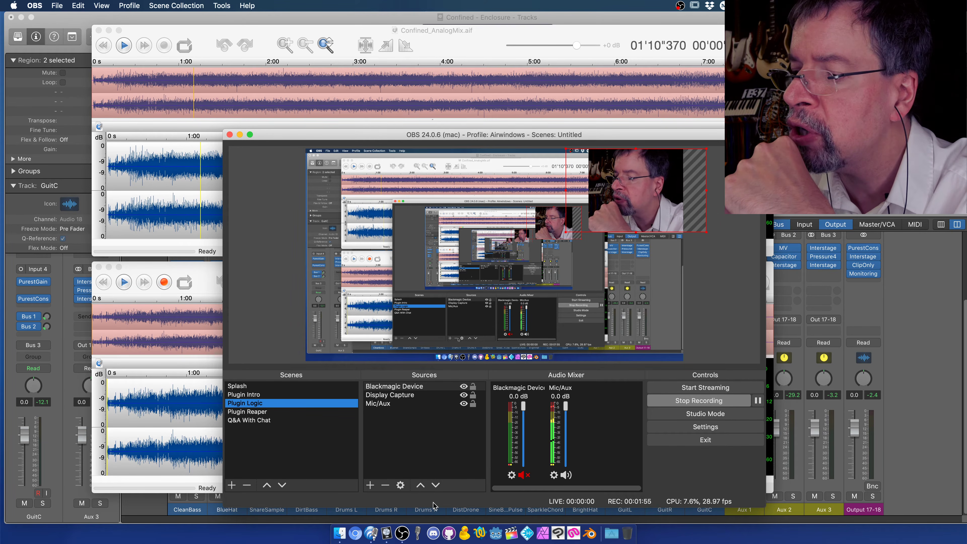
Switch to TwistedWave and play Confined_AnalogMix.aif from about 0.567 seconds, stopping after listening to the opening.
click(370, 533)
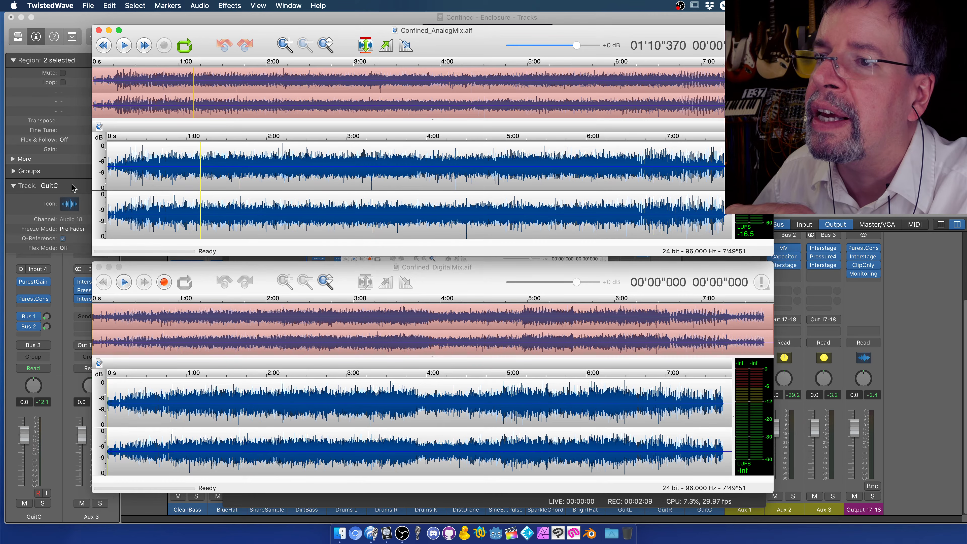
click(108, 175)
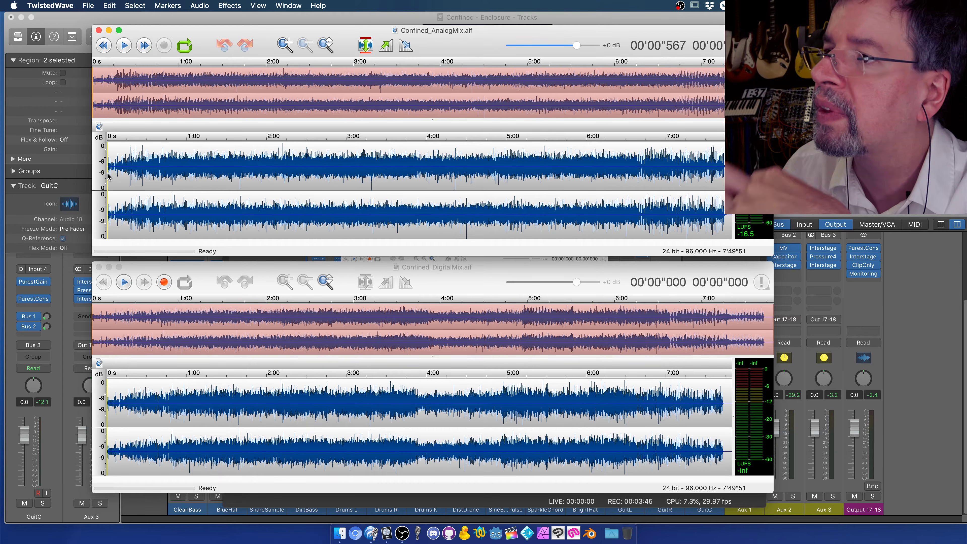
click(121, 46)
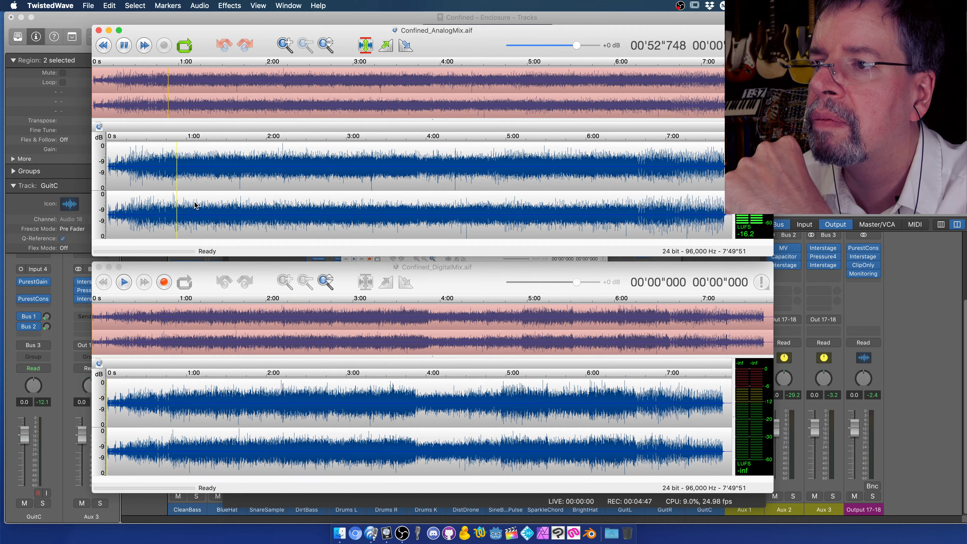
click(125, 47)
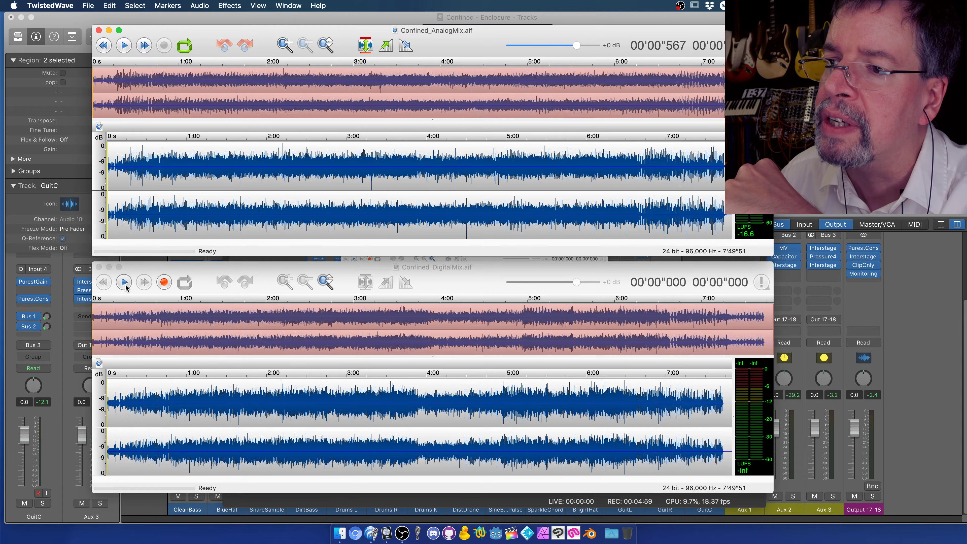
Play Confined_DigitalMix.aif from the start, skipping ahead within the first minute to about 0:46.7.
click(124, 283)
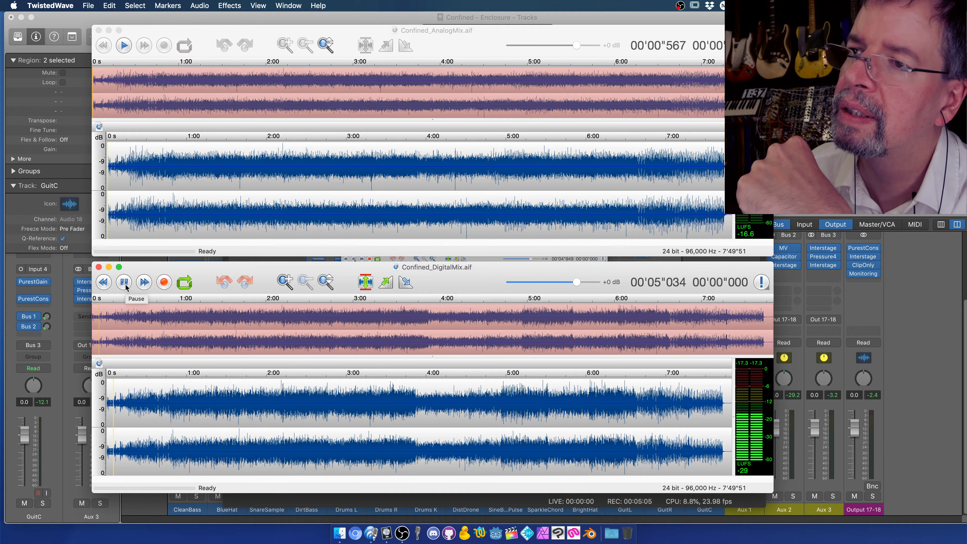
click(135, 421)
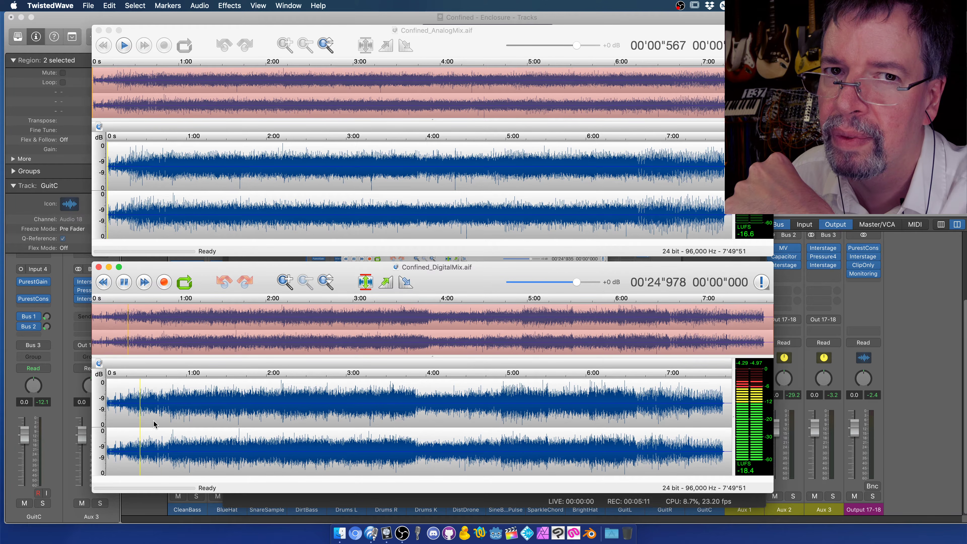
click(169, 420)
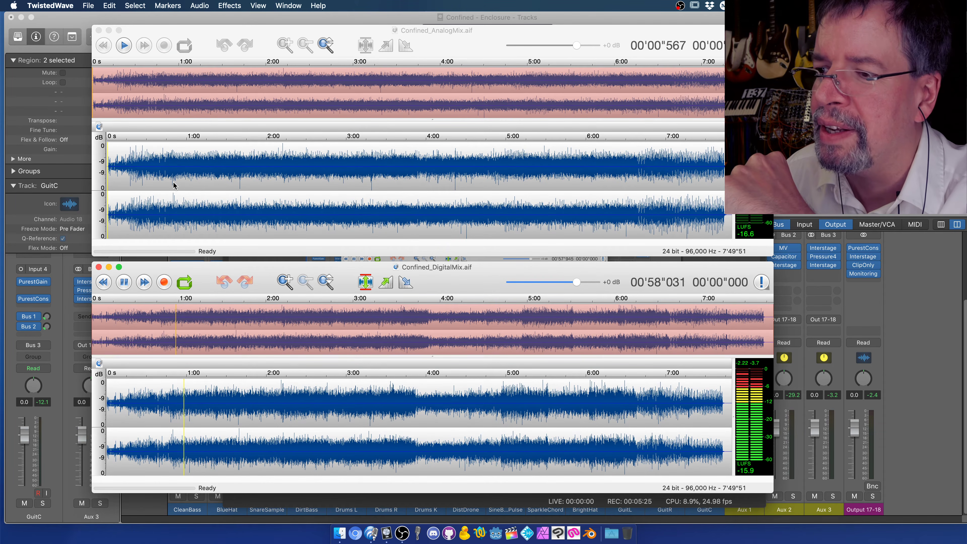
Compare the mixes by playing Confined_AnalogMix.aif from about 1:00.9 and Confined_DigitalMix.aif from about 0:52.8.
click(188, 176)
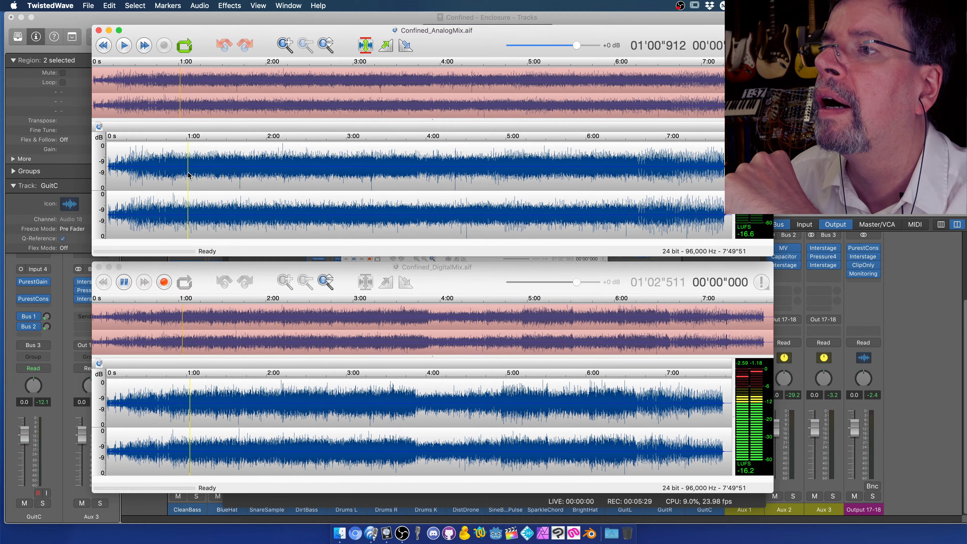
click(125, 46)
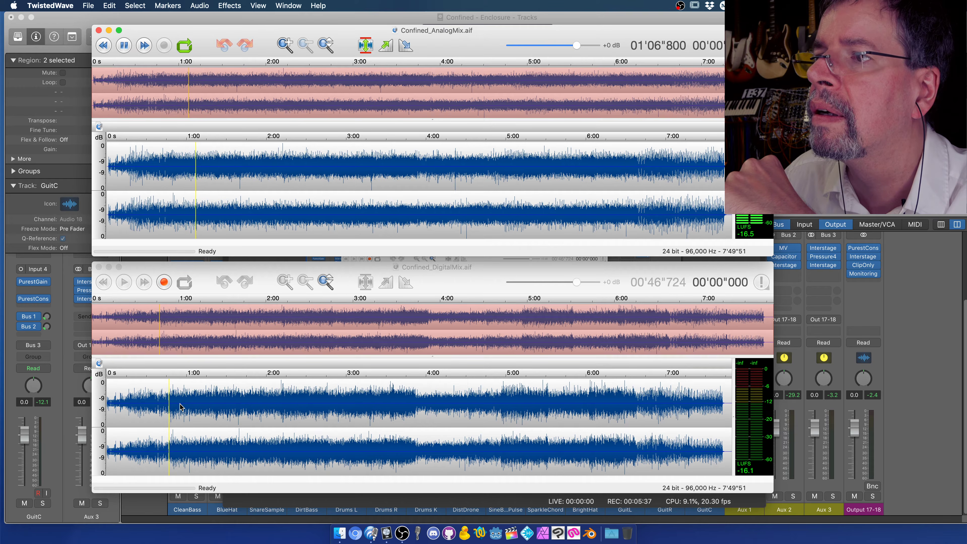
click(178, 420)
click(179, 420)
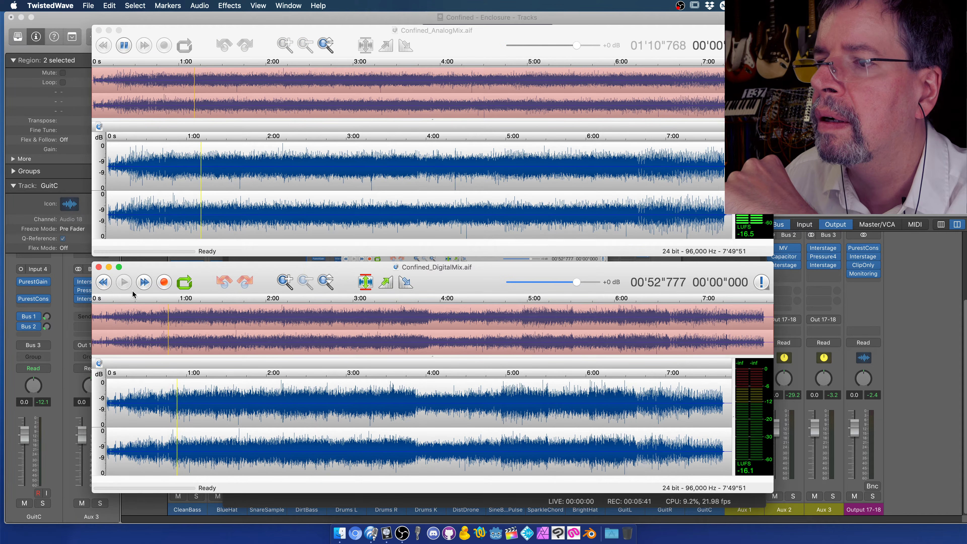
click(123, 282)
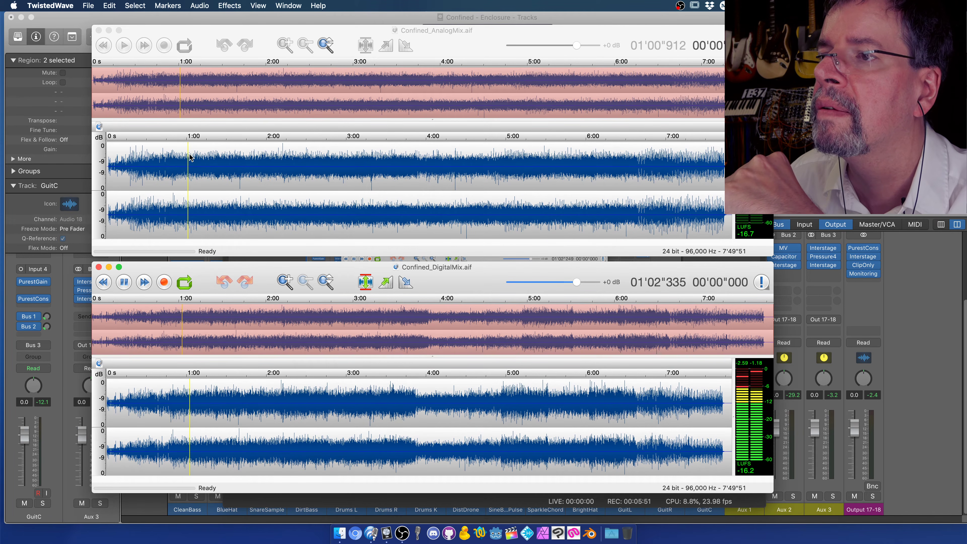
Replay the analog mix from its playhead, compare it with the digital mix from about 1:05.6, and stop playback.
click(124, 46)
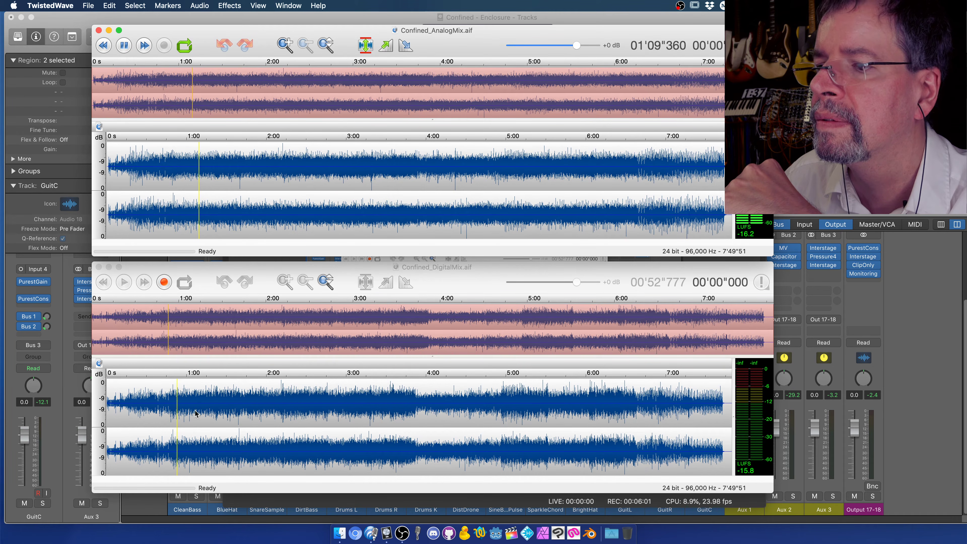
click(198, 417)
click(196, 417)
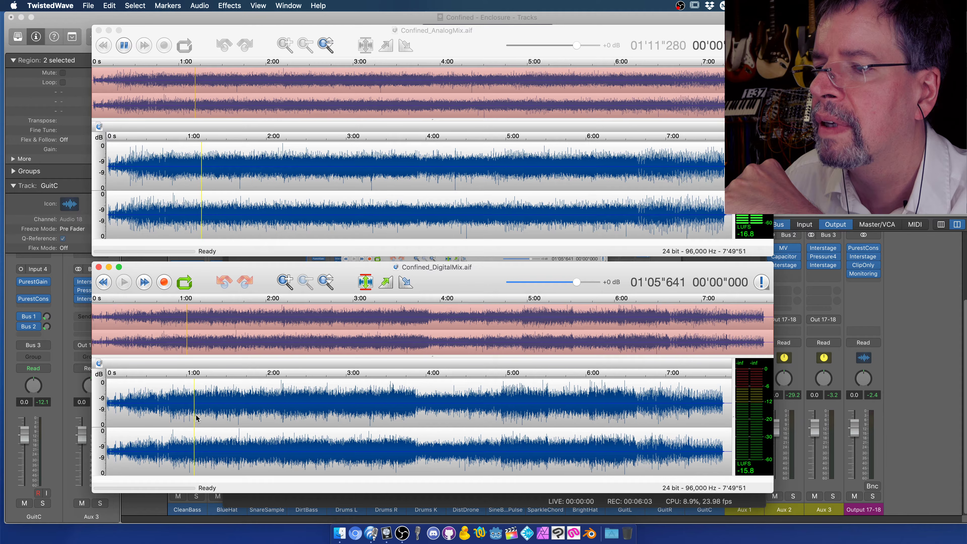
click(125, 282)
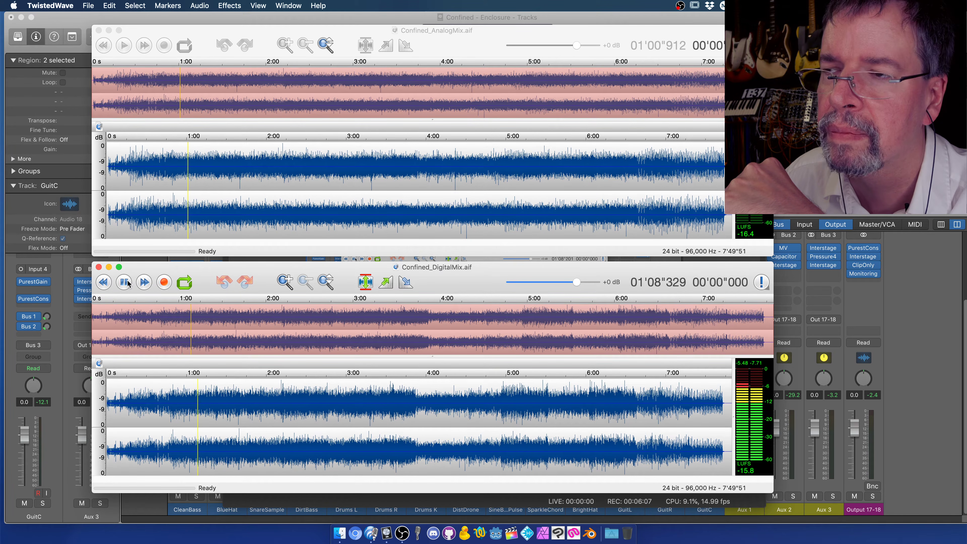
click(125, 283)
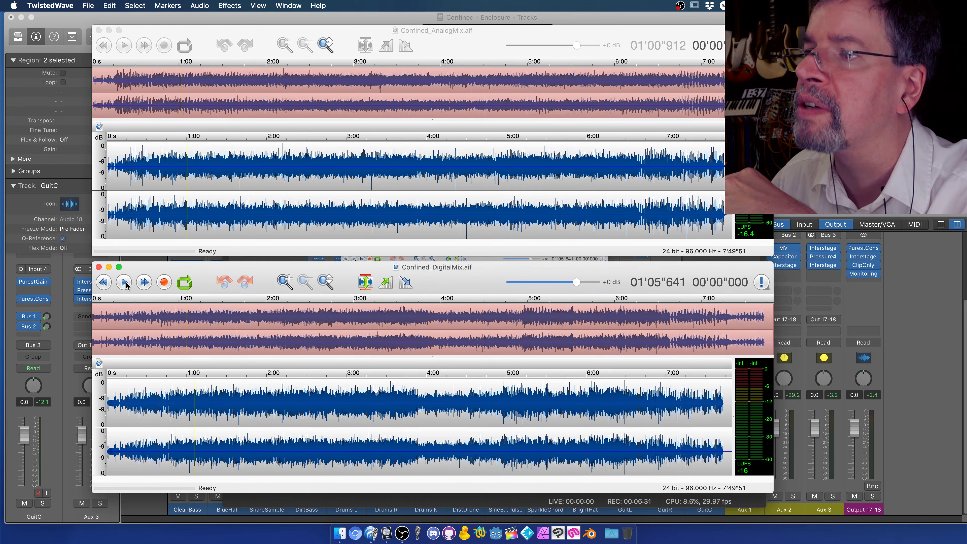
Place the playhead just before the same peak in both mixes, at about 1:38.4 in the analog and 1:36.9 in the digital.
click(239, 187)
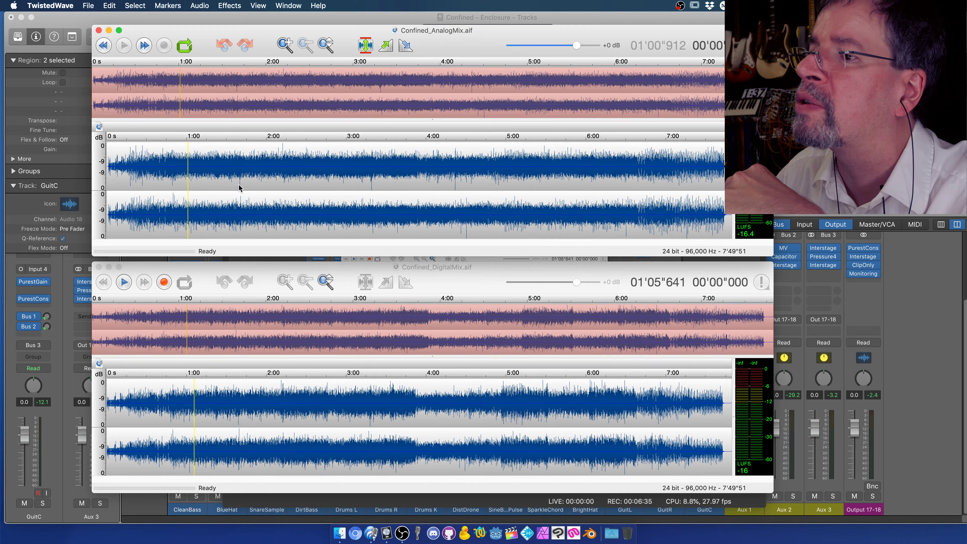
click(239, 187)
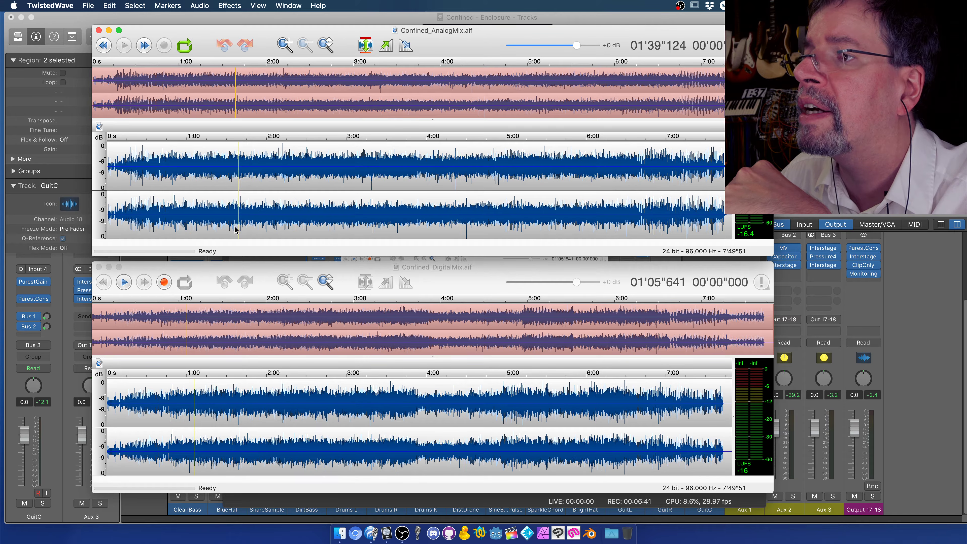
click(237, 189)
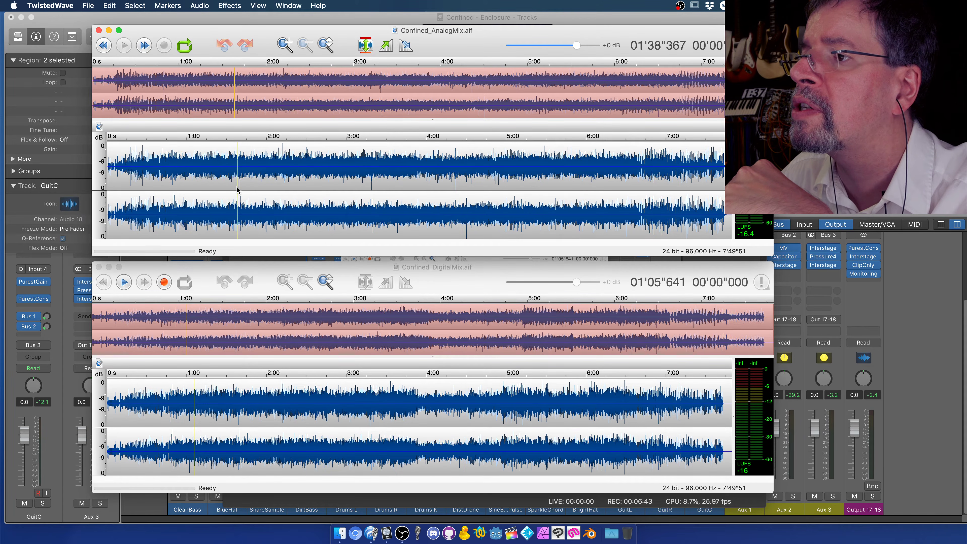
click(236, 421)
click(236, 421)
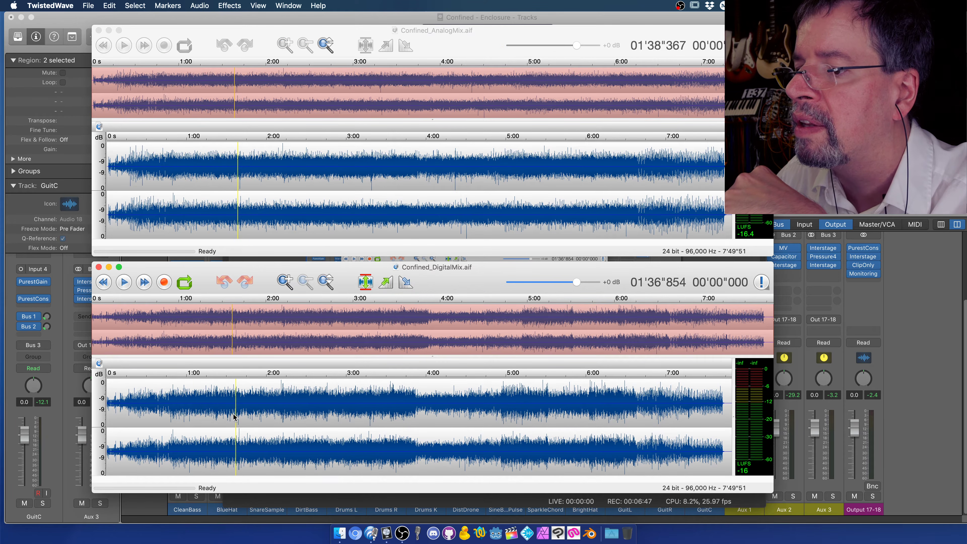
Play a short excerpt of the digital mix and the matching excerpt of the analog mix from their playheads.
click(124, 280)
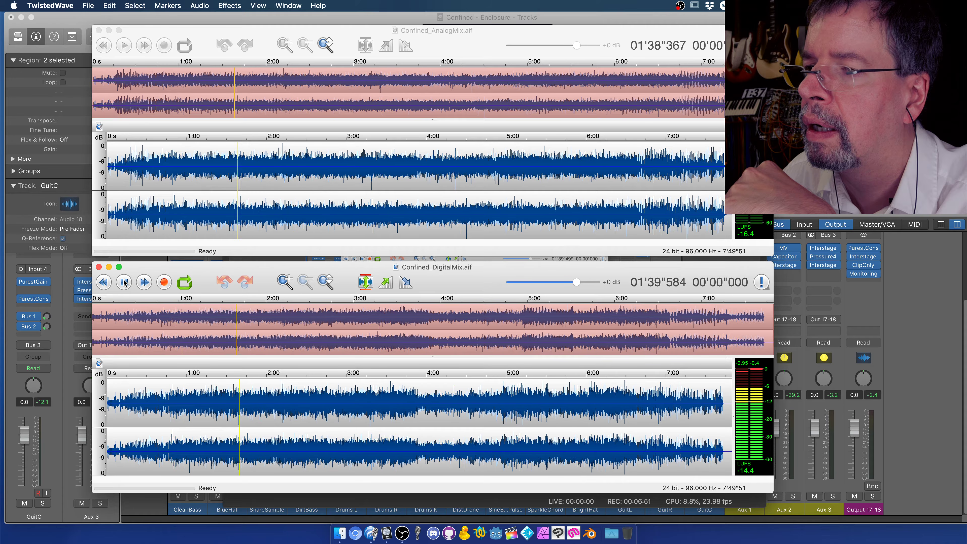
click(124, 282)
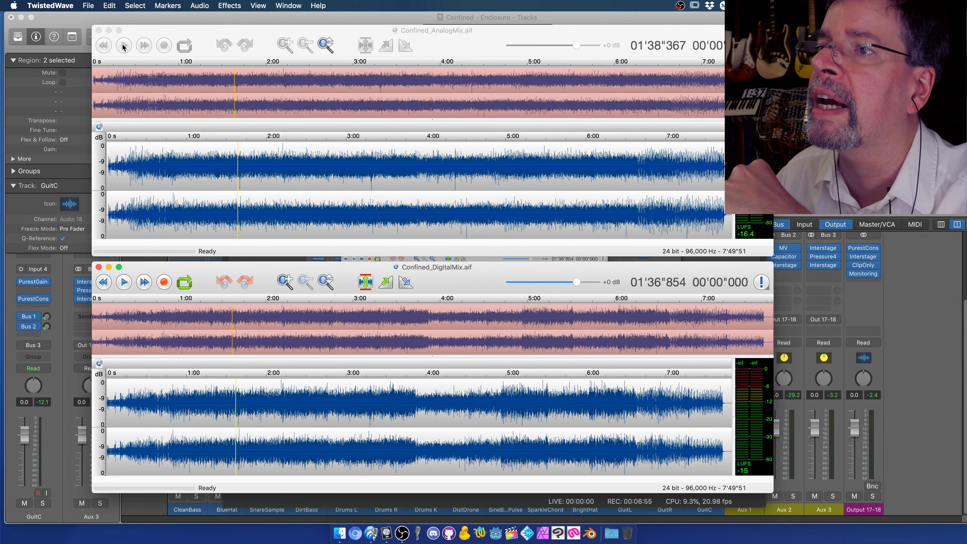
click(123, 46)
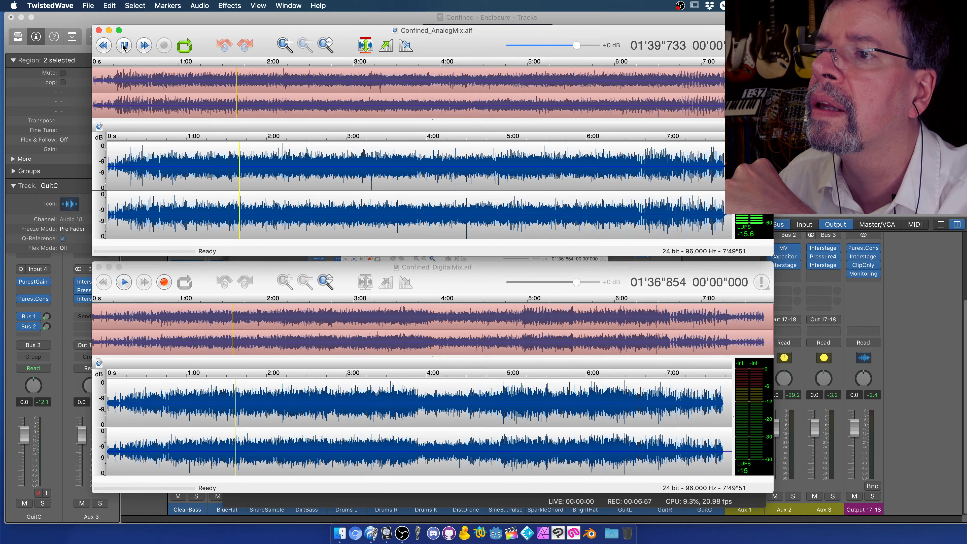
click(123, 46)
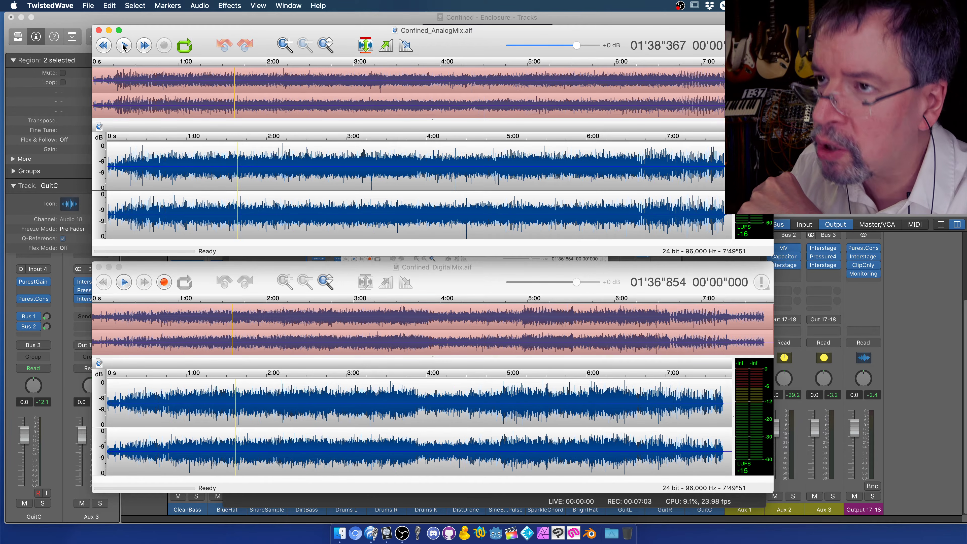
Quit TwistedWave and switch to the Confined - Enclosure project in Logic Pro X.
key(super+q)
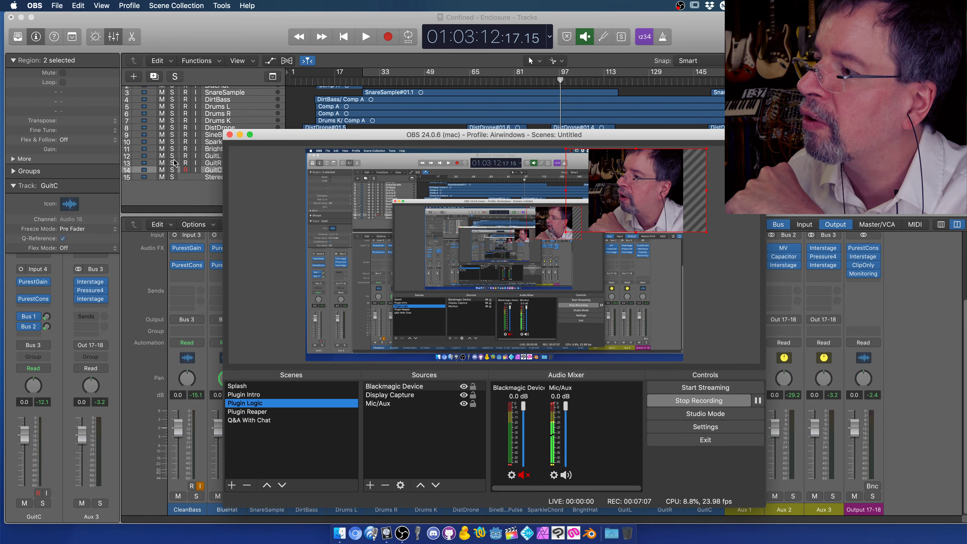
click(290, 262)
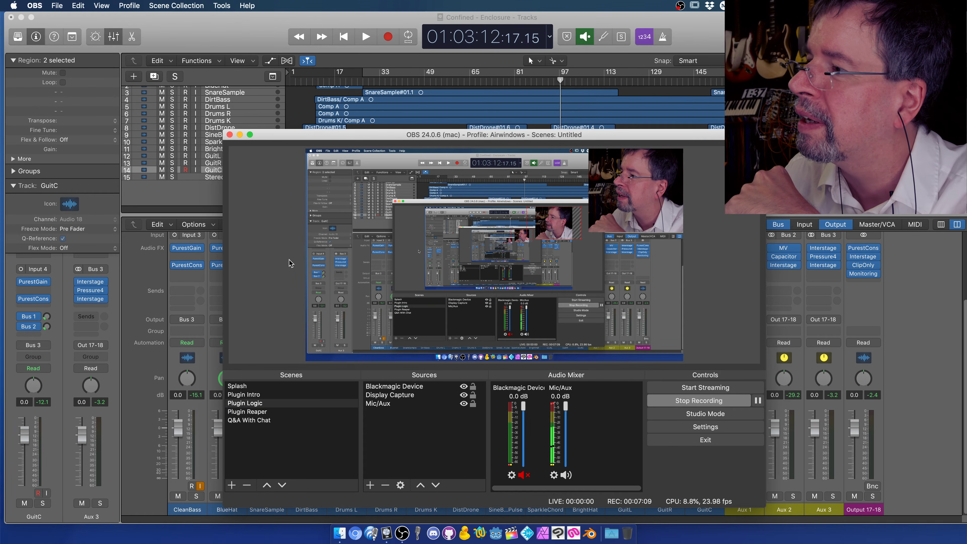
click(224, 24)
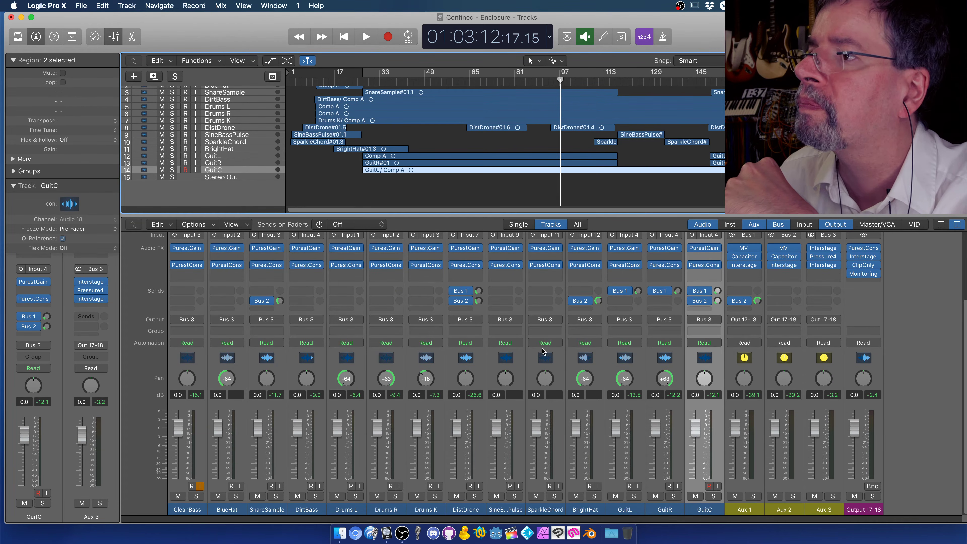
View the PurestGain settings on the CleanBass channel, moving the plug-in window aside before closing it.
mouse_move(189, 266)
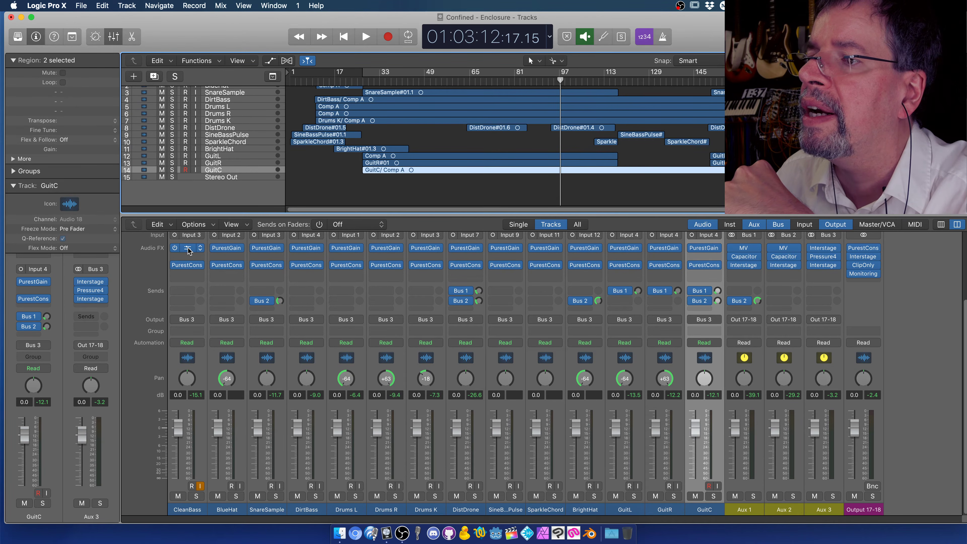
click(188, 248)
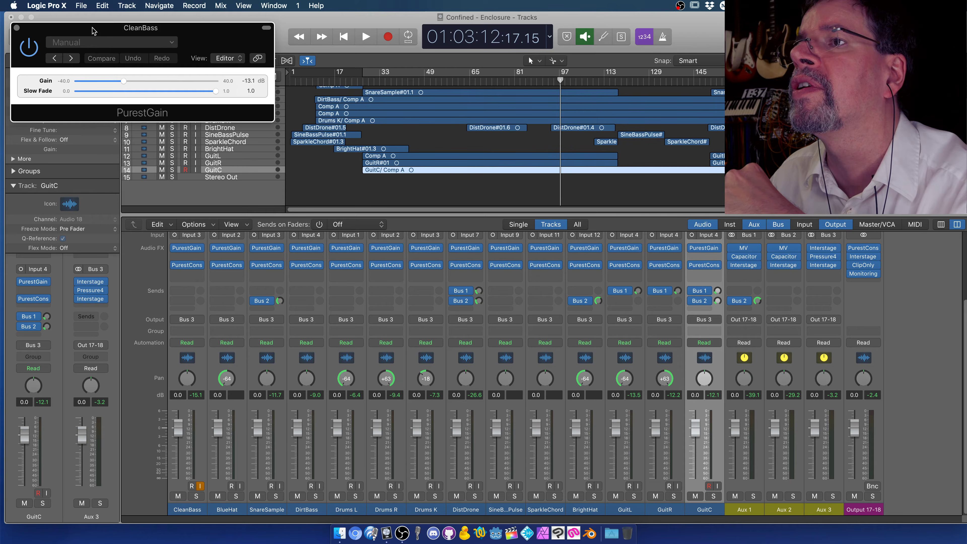
drag(93, 29, 181, 45)
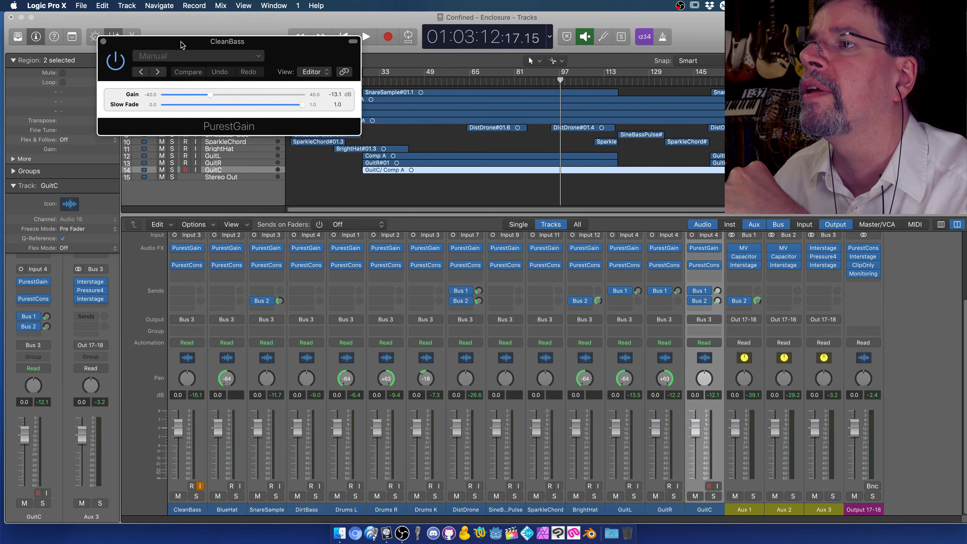
click(104, 41)
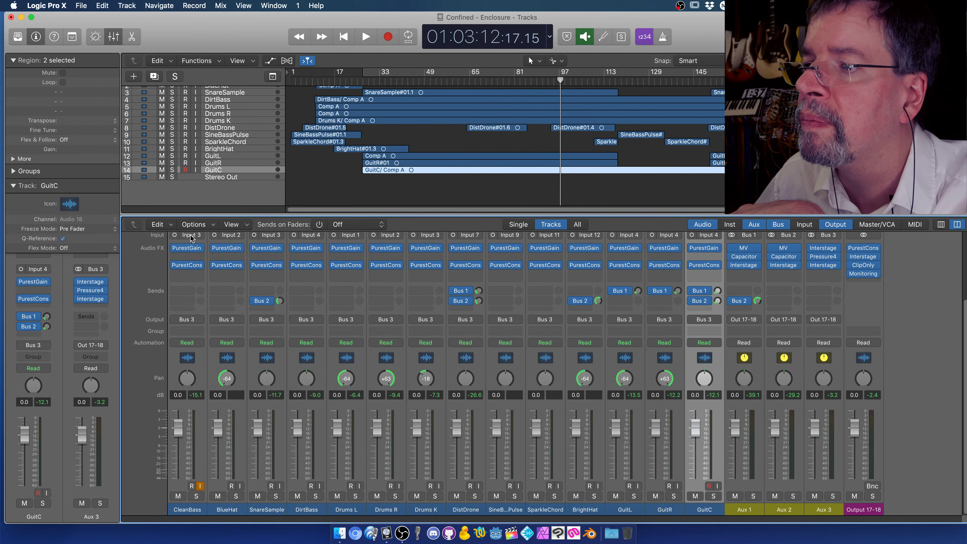
Browse the Airwindows Audio Units available for CleanBass's first effect slot, leaving the list without choosing a plug-in.
click(201, 248)
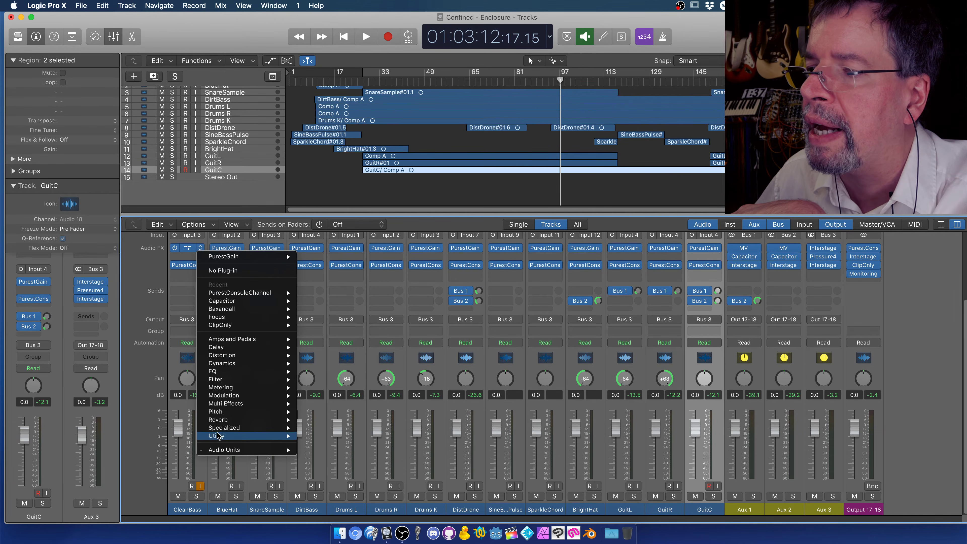
mouse_move(219, 451)
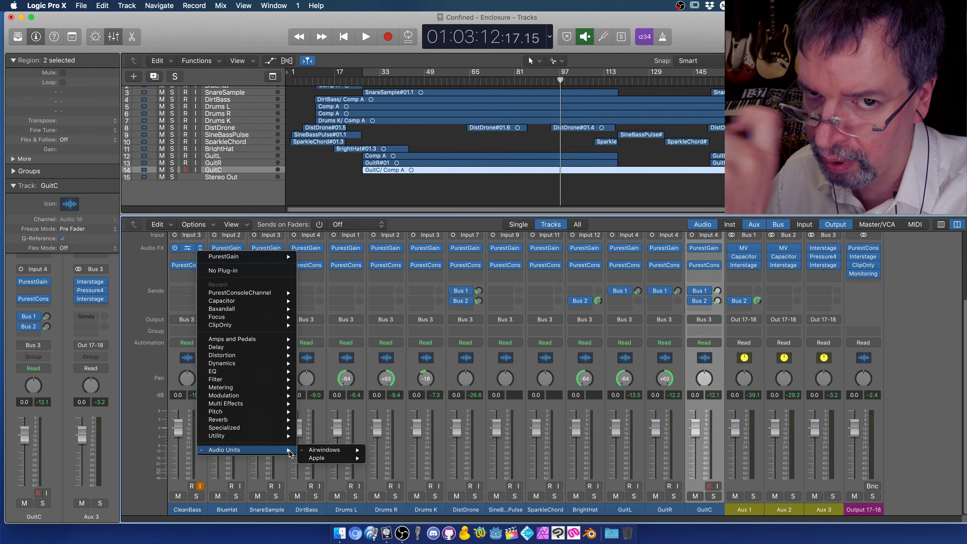
mouse_move(326, 453)
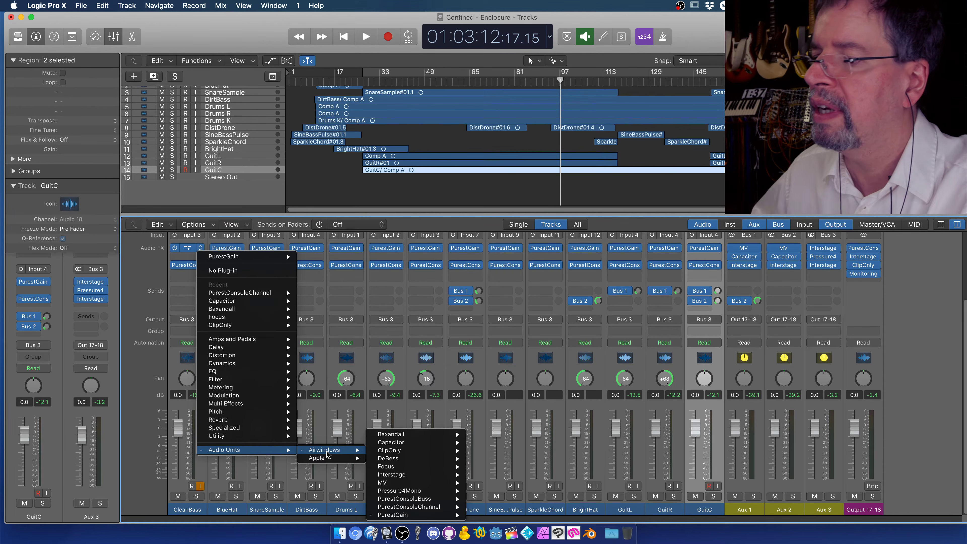
click(311, 272)
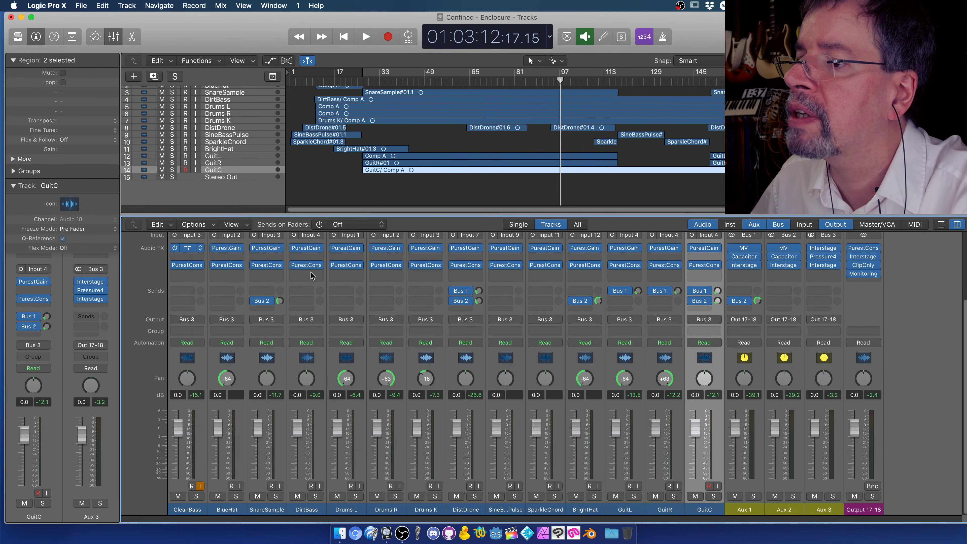
Insert the mono Airwindows Baxandall in the slot below PurestConsoleChannel on SnareSample and set its Treble to 0.17 dB.
click(286, 275)
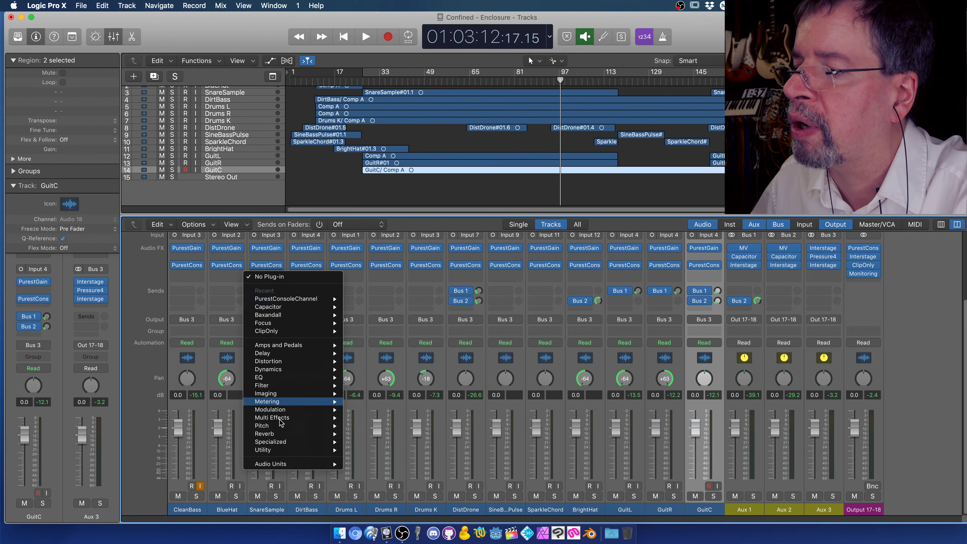
mouse_move(285, 464)
mouse_move(379, 465)
click(529, 437)
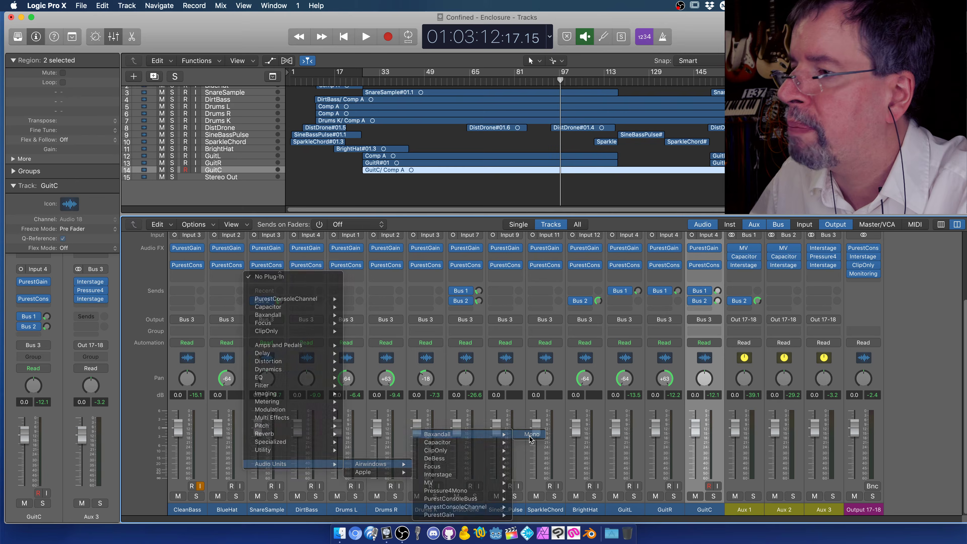
drag(132, 28, 219, 61)
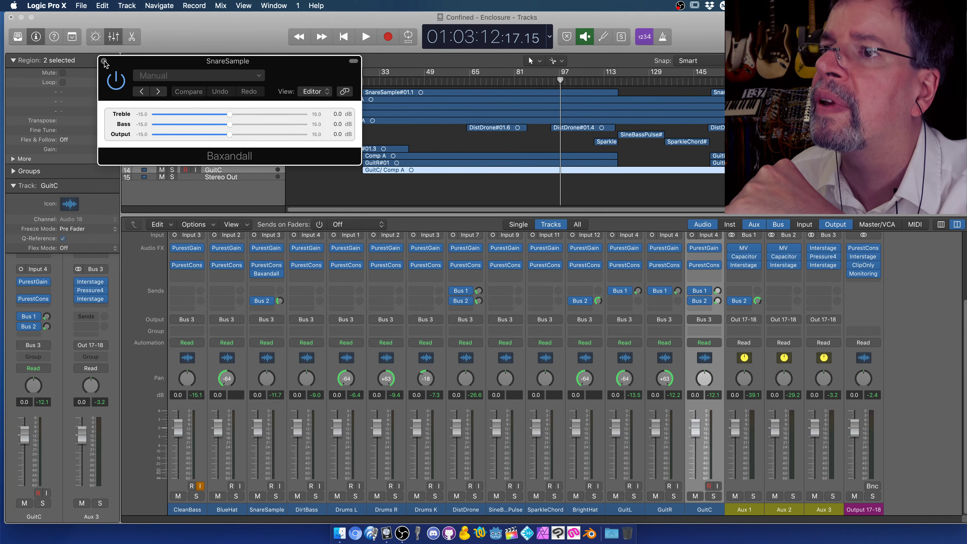
mouse_move(230, 115)
mouse_down()
mouse_move(294, 119)
mouse_move(168, 118)
mouse_move(288, 119)
mouse_move(233, 119)
mouse_up()
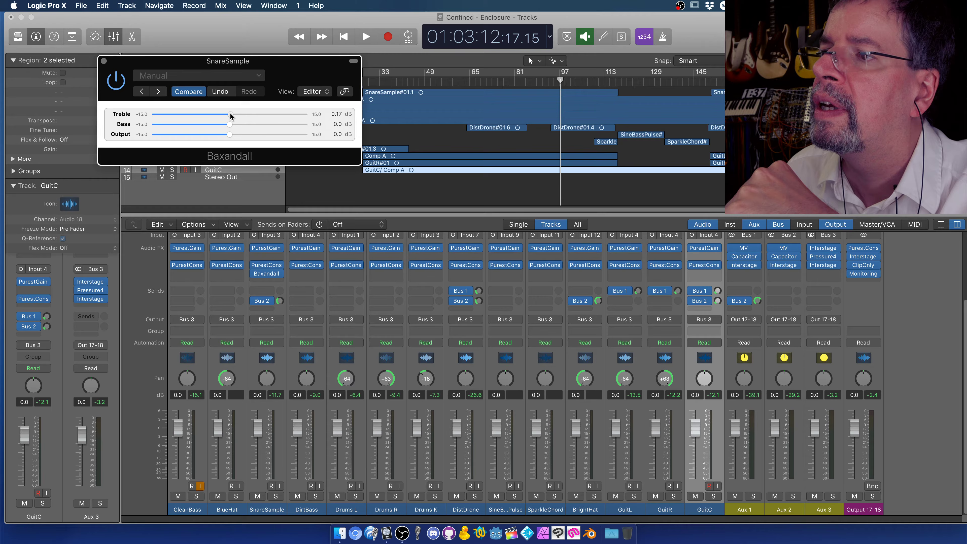
Replace Baxandall on the SnareSample channel with the mono version of Airwindows Capacitor.
click(279, 274)
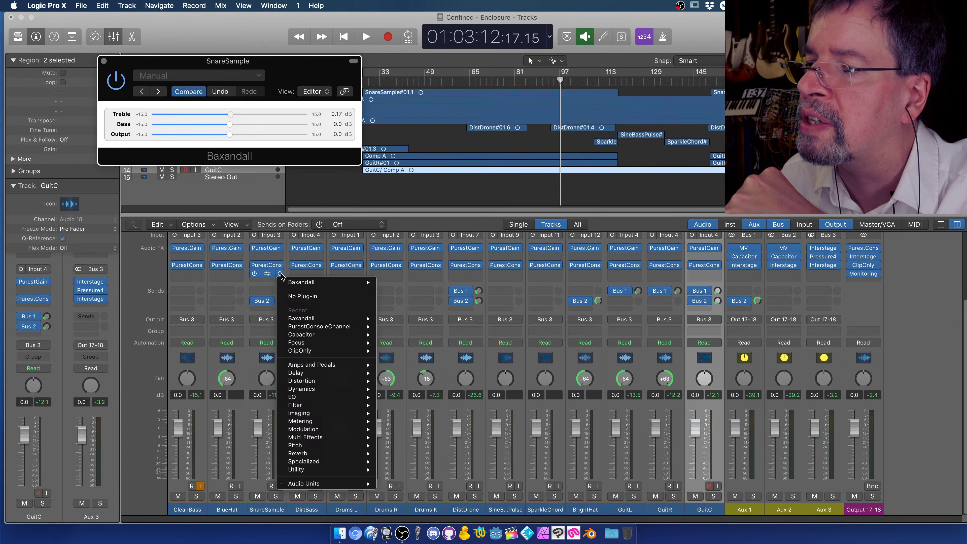
mouse_move(297, 486)
mouse_move(416, 489)
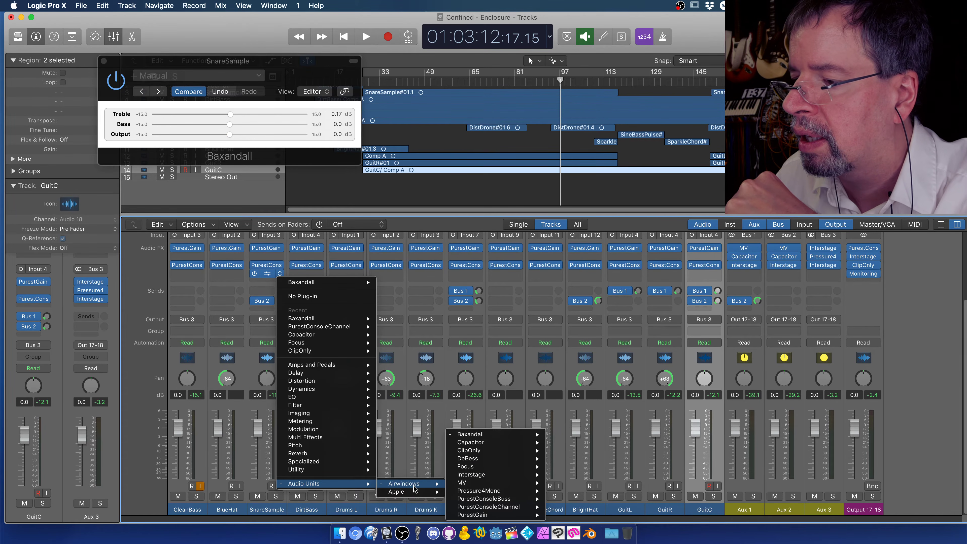
mouse_move(479, 451)
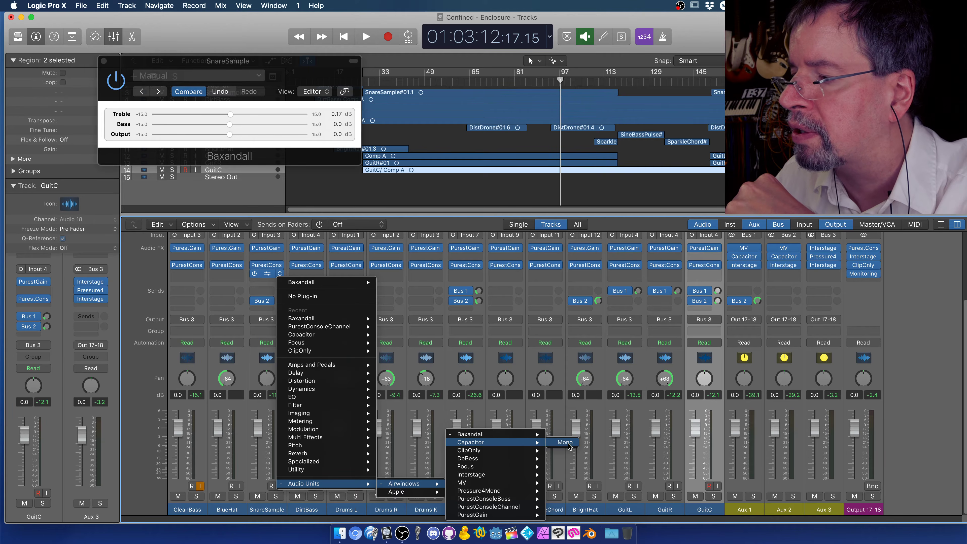
click(568, 444)
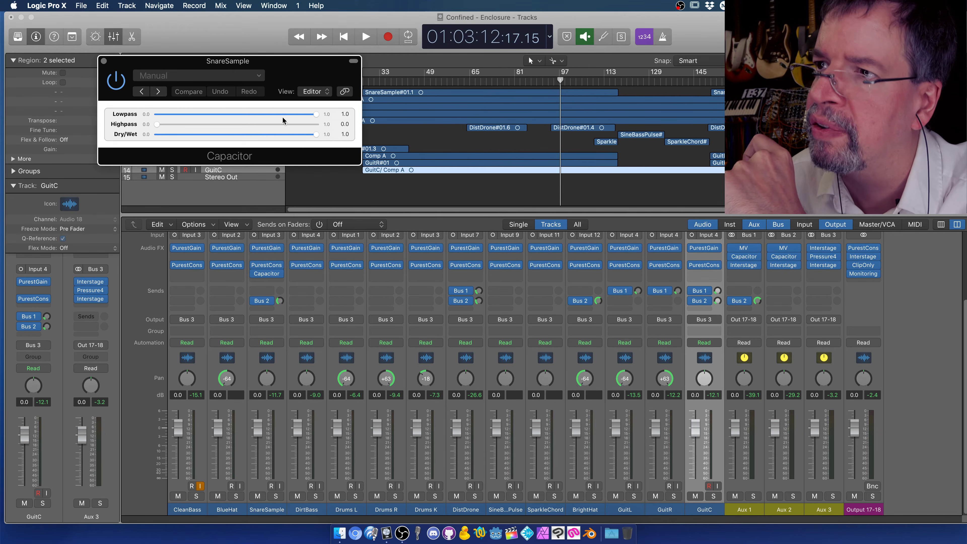
Try Capacitor's Lowpass and Highpass sliders, leaving Lowpass at 1.0 and Highpass at 0.0.
drag(309, 115, 366, 121)
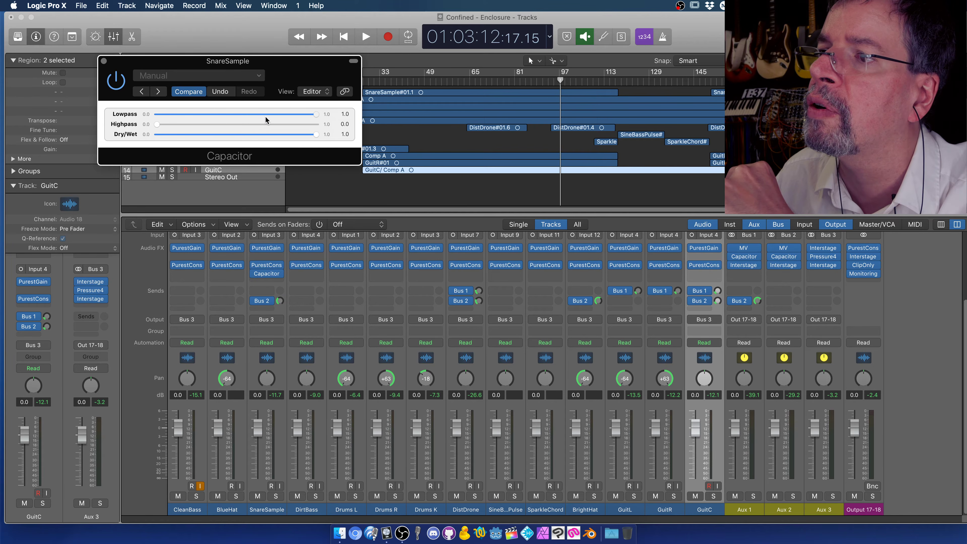
click(243, 127)
drag(242, 127, 131, 120)
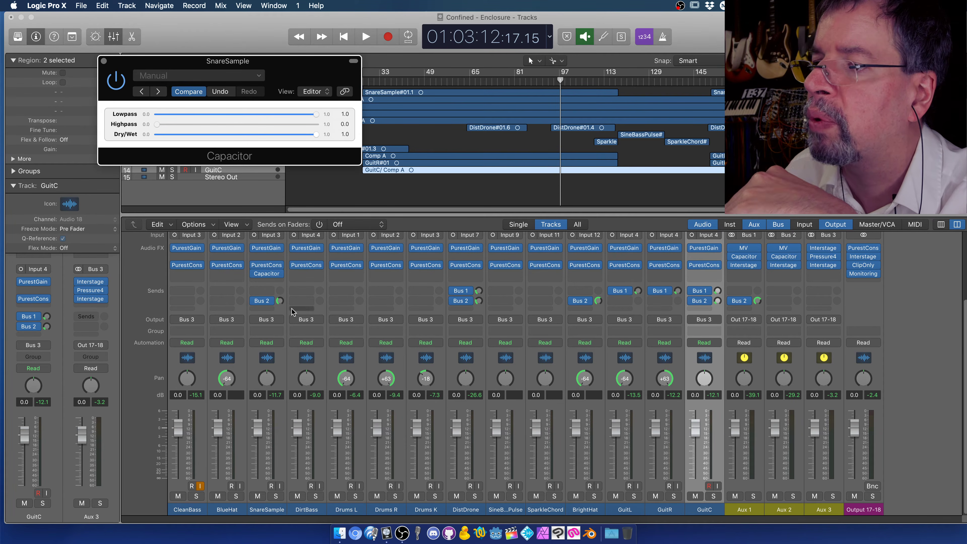
Replace Capacitor on the SnareSample channel with mono Airwindows ClipOnly and shift its plug-in window slightly.
mouse_move(282, 274)
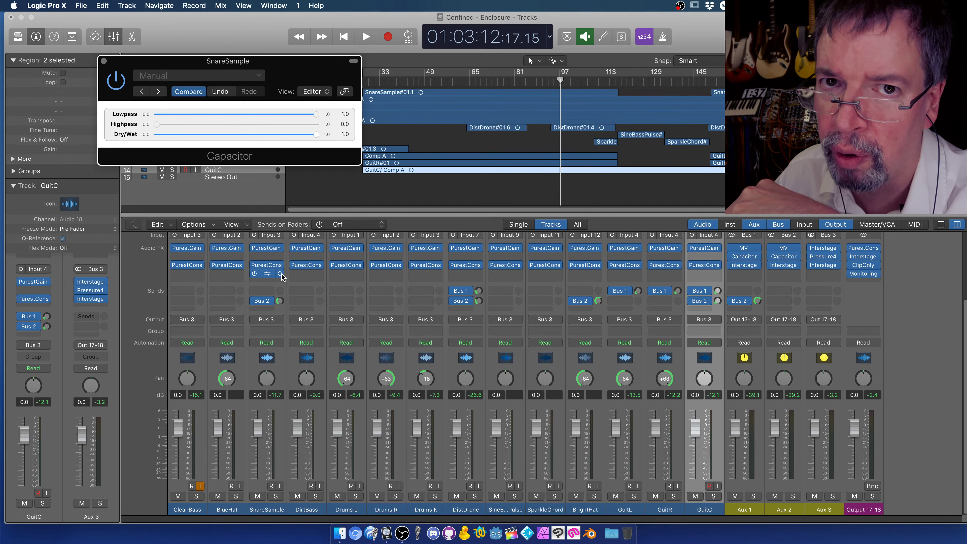
click(280, 274)
mouse_move(367, 483)
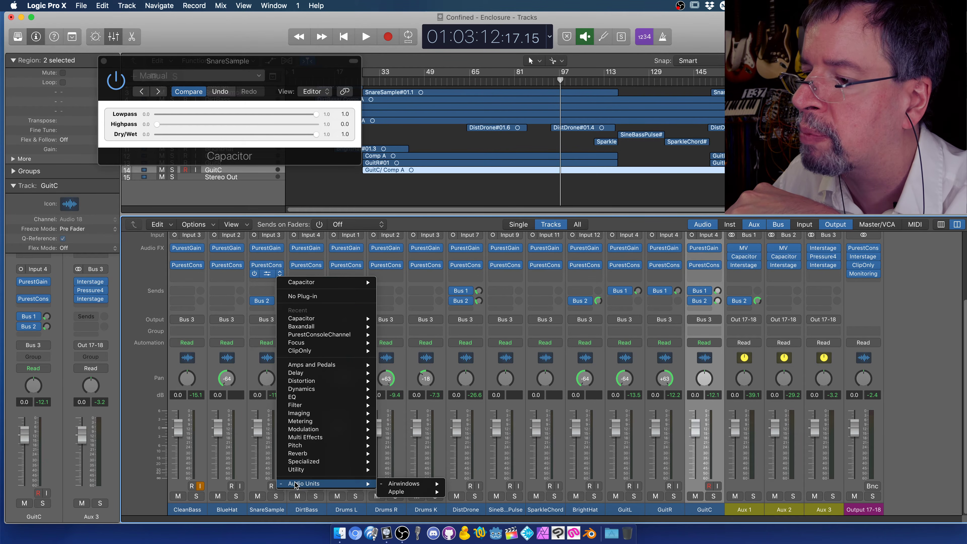
mouse_move(398, 484)
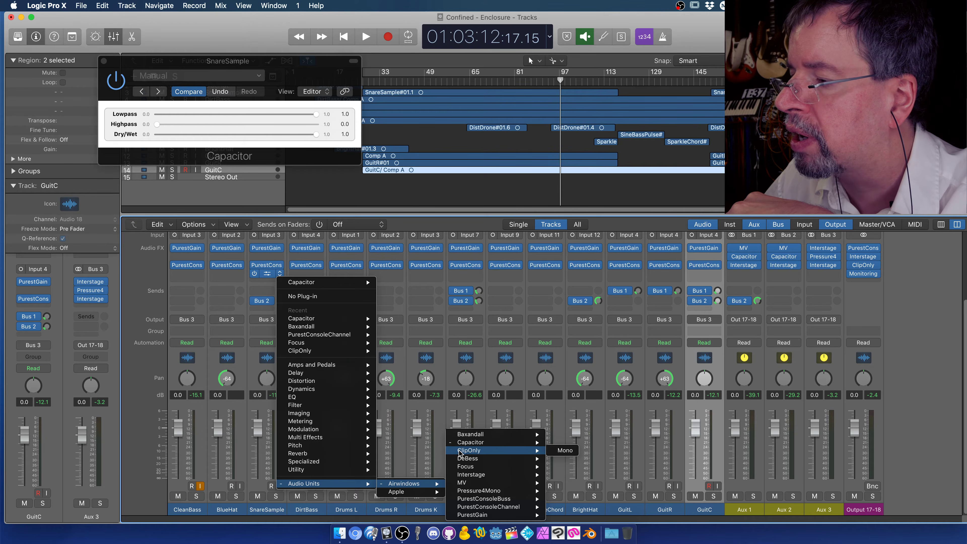
mouse_move(535, 446)
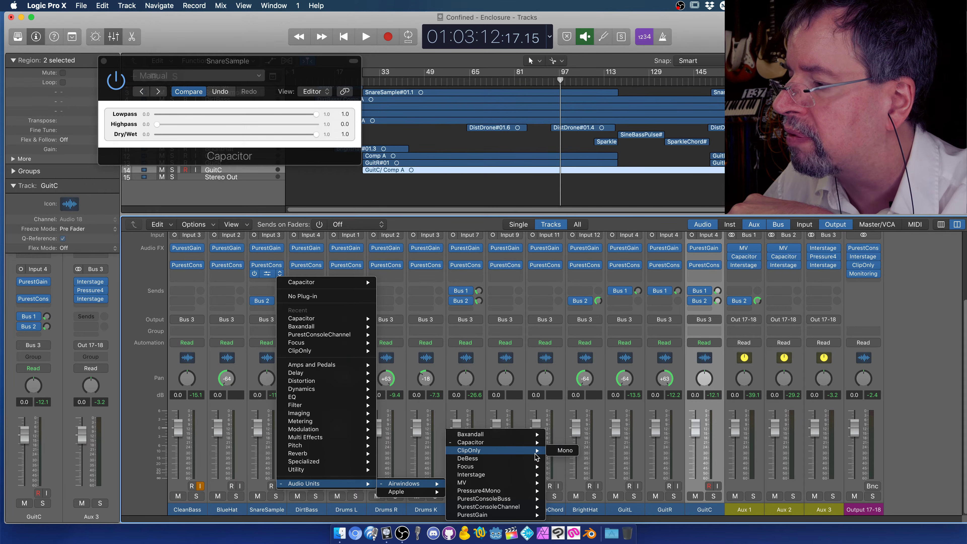
click(562, 453)
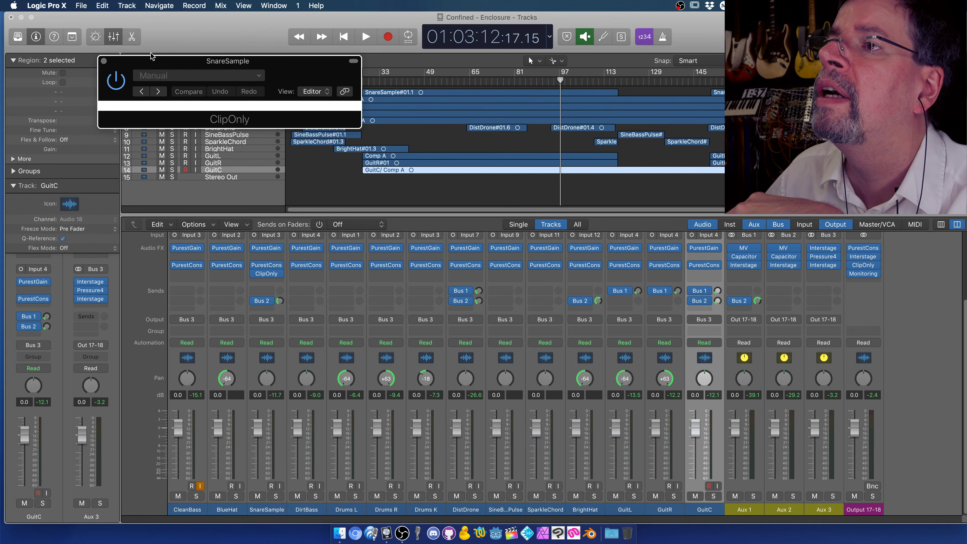
drag(160, 58, 167, 77)
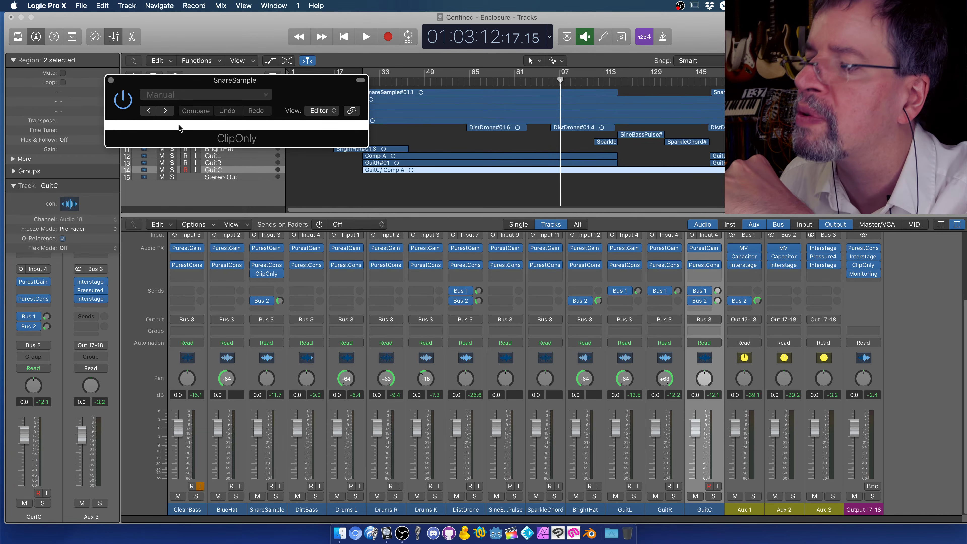
Replace ClipOnly on the SnareSample channel with mono Airwindows DeBess, view its controls, and close the plug-in window.
mouse_move(280, 278)
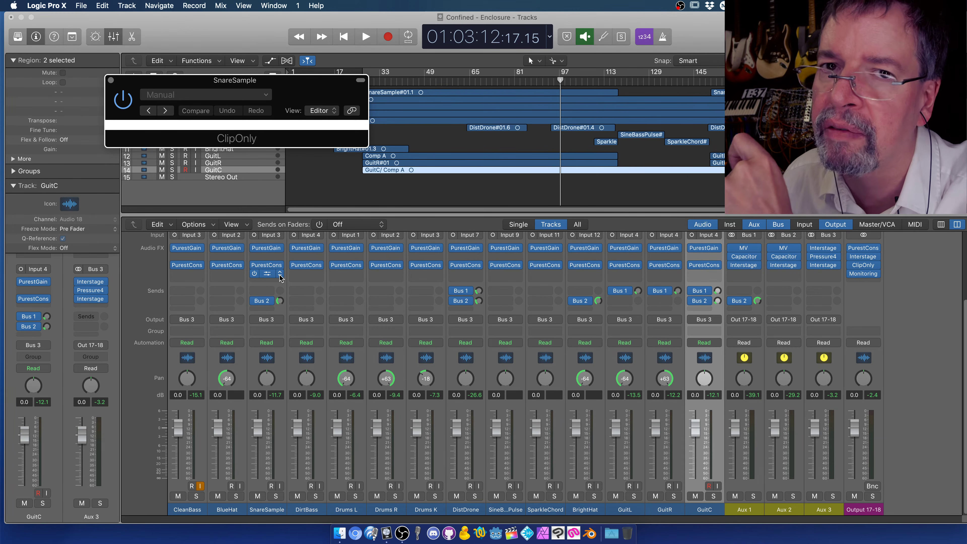
click(280, 274)
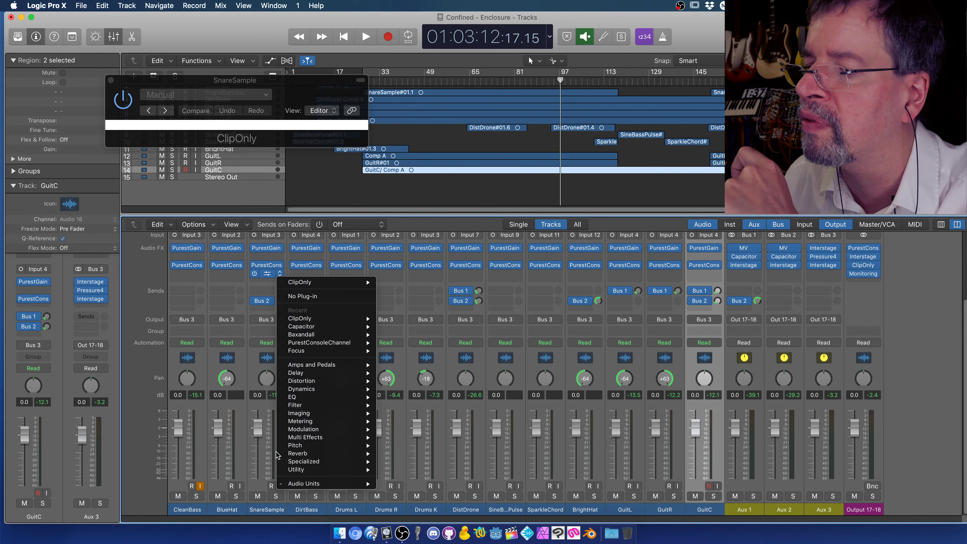
mouse_move(340, 485)
mouse_move(402, 485)
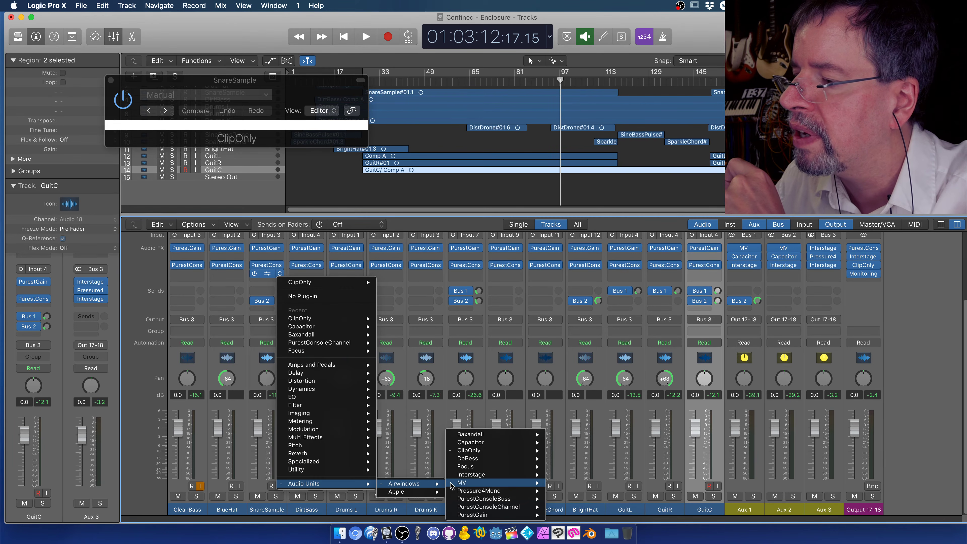
mouse_move(476, 461)
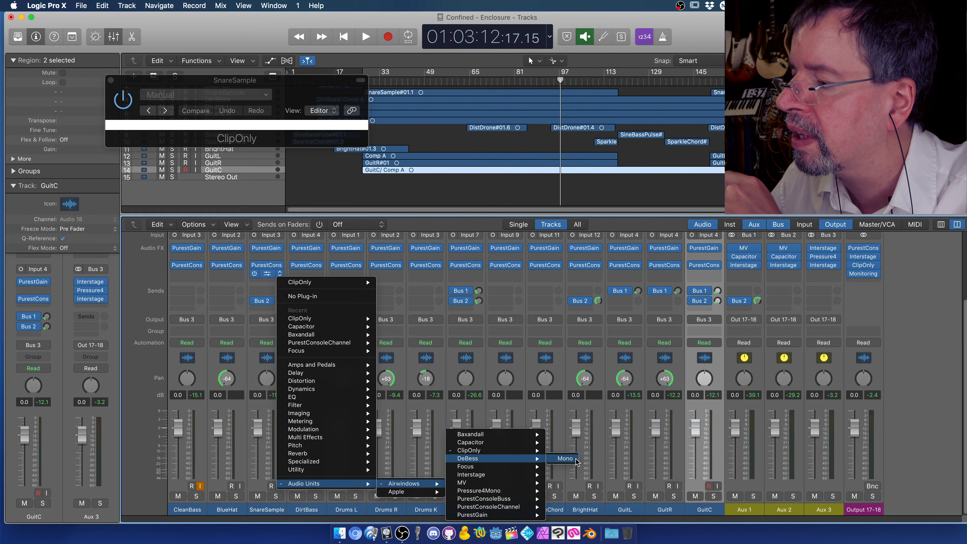
click(563, 460)
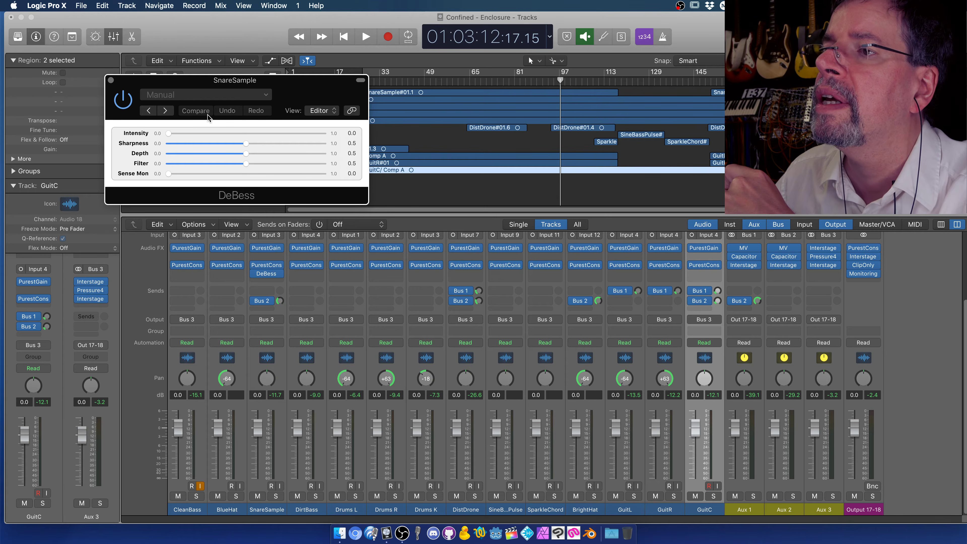
drag(179, 78, 173, 75)
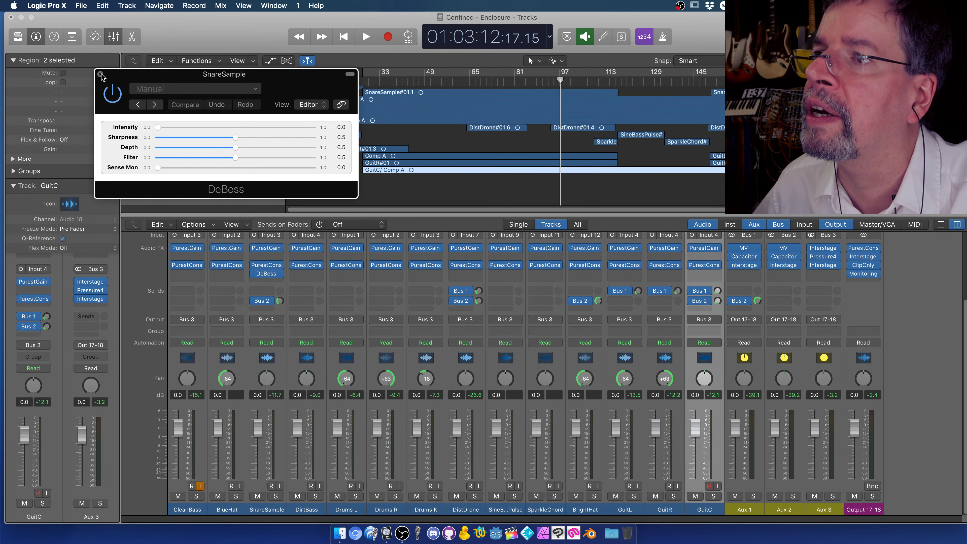
click(100, 74)
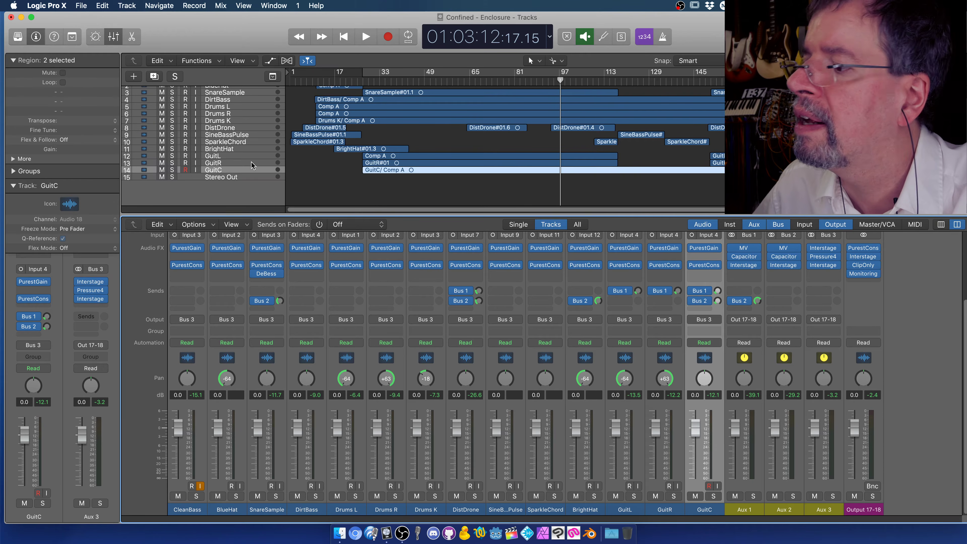
Reopen DeBess on the SnareSample channel and replace it with the mono version of Airwindows Focus.
click(269, 275)
click(280, 273)
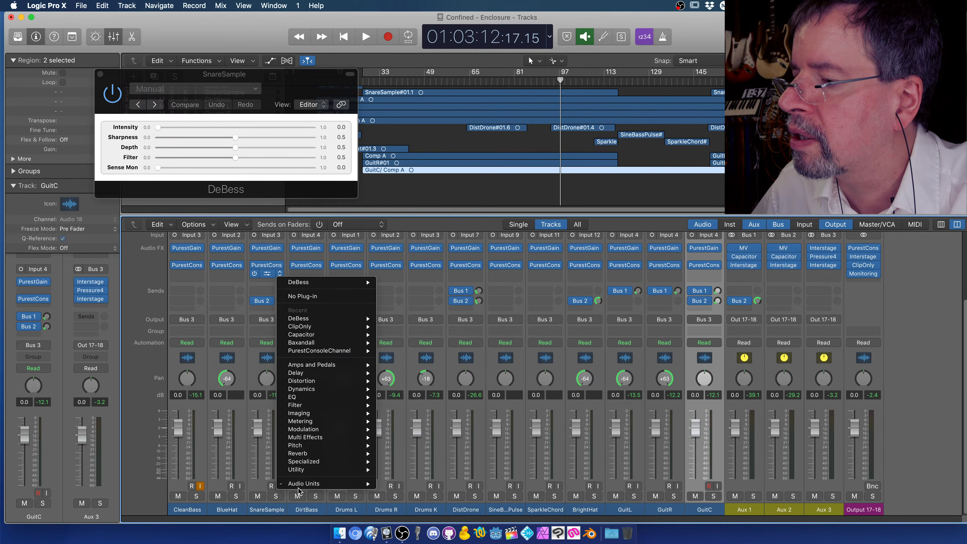
mouse_move(301, 485)
mouse_move(415, 483)
mouse_move(482, 468)
click(562, 469)
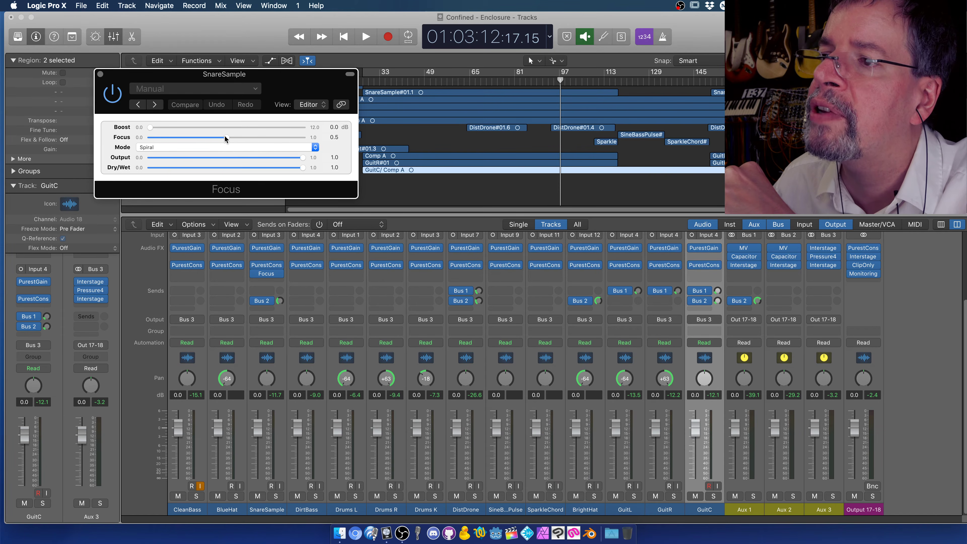
Look through the Focus plug-in's Mode options, keeping Spiral, and set its Focus amount to 0.777.
drag(225, 139, 283, 143)
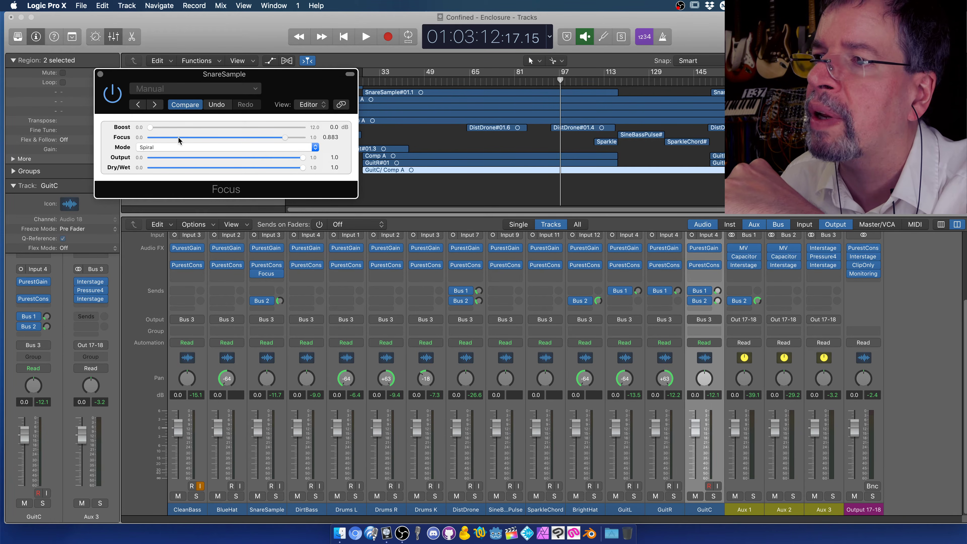
click(162, 147)
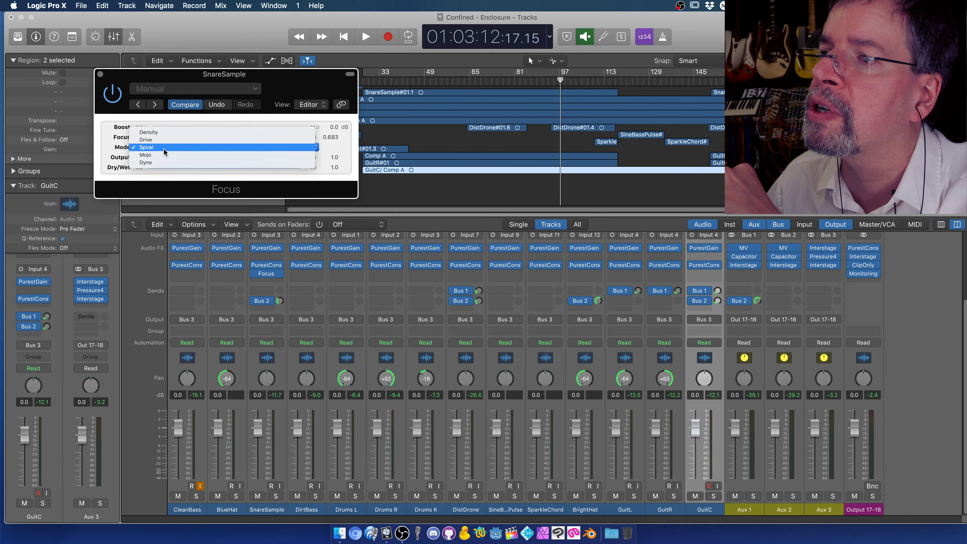
click(118, 151)
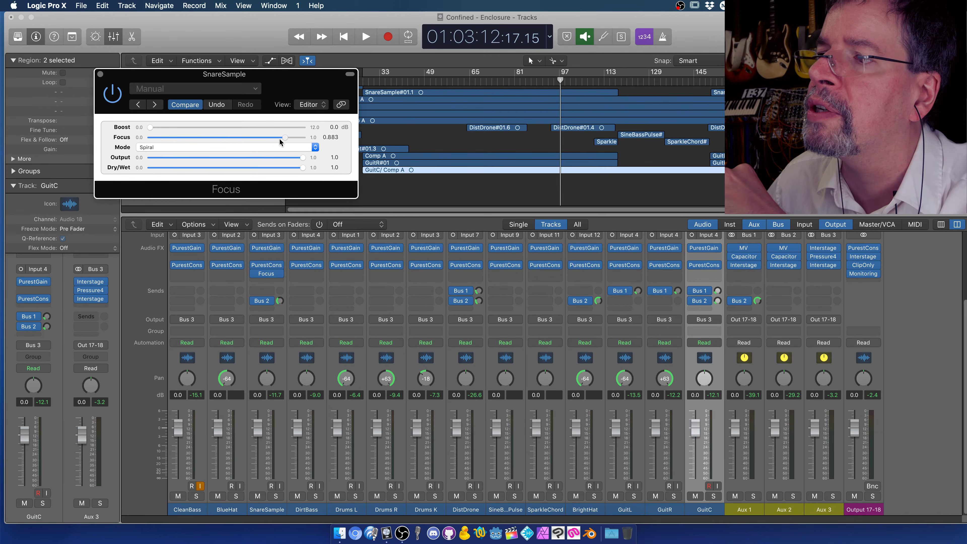
drag(280, 139, 269, 140)
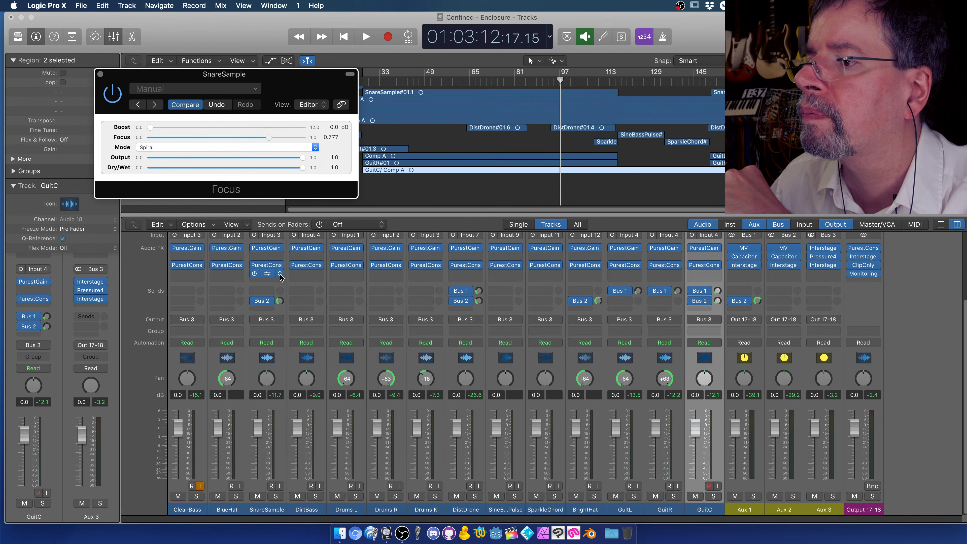
Replace Focus on the SnareSample channel with mono Airwindows Interstage and move its plug-in window lower.
click(280, 279)
mouse_move(307, 483)
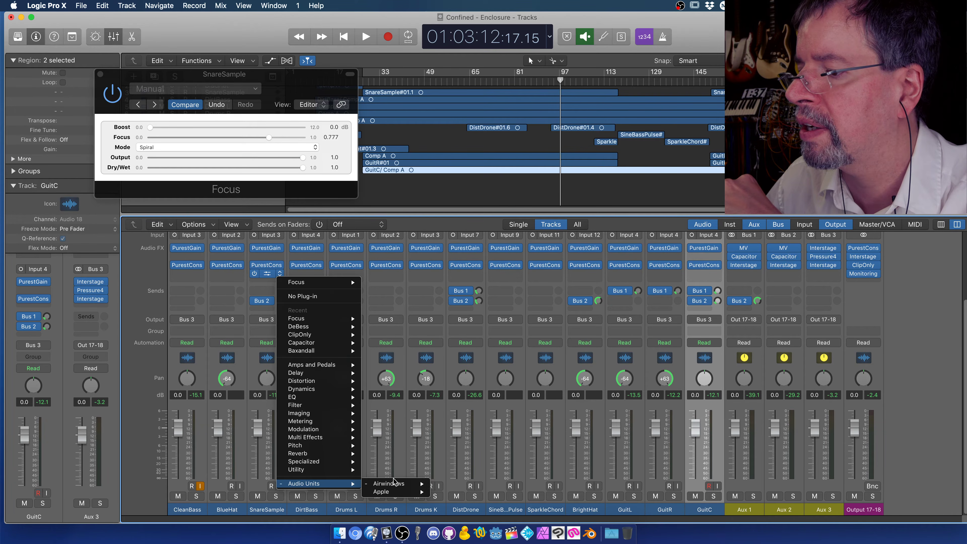
mouse_move(395, 483)
mouse_move(495, 475)
click(545, 475)
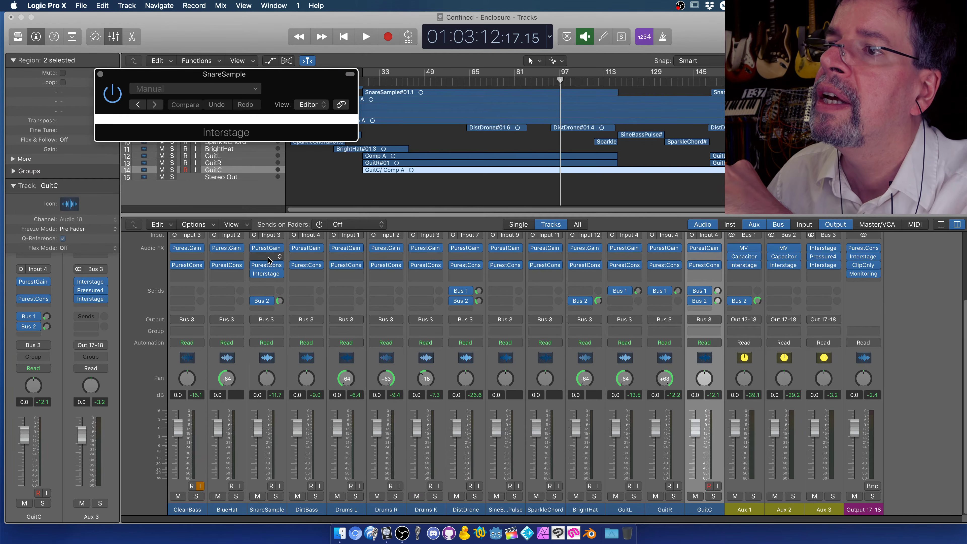
drag(154, 74, 165, 106)
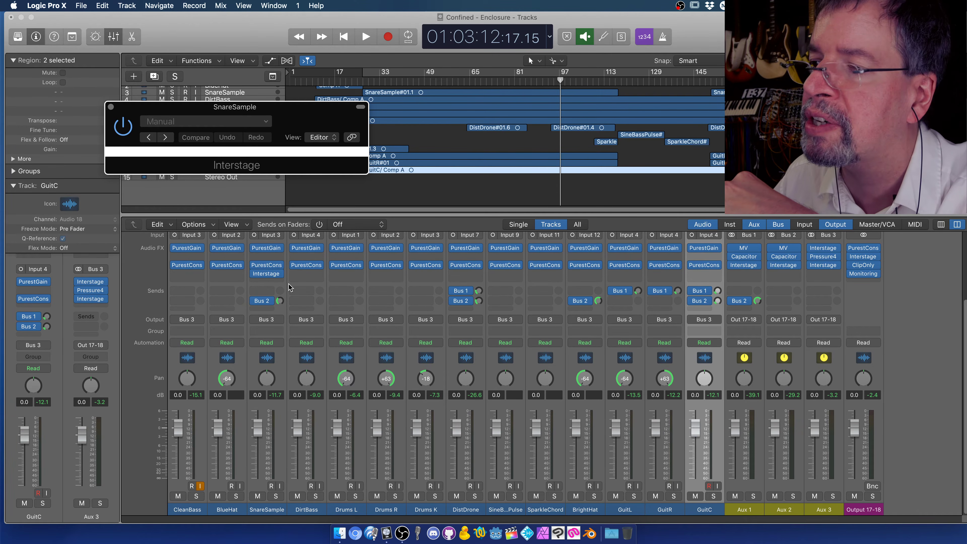
Replace Interstage on the SnareSample channel with the mono version of Airwindows MV.
mouse_move(282, 278)
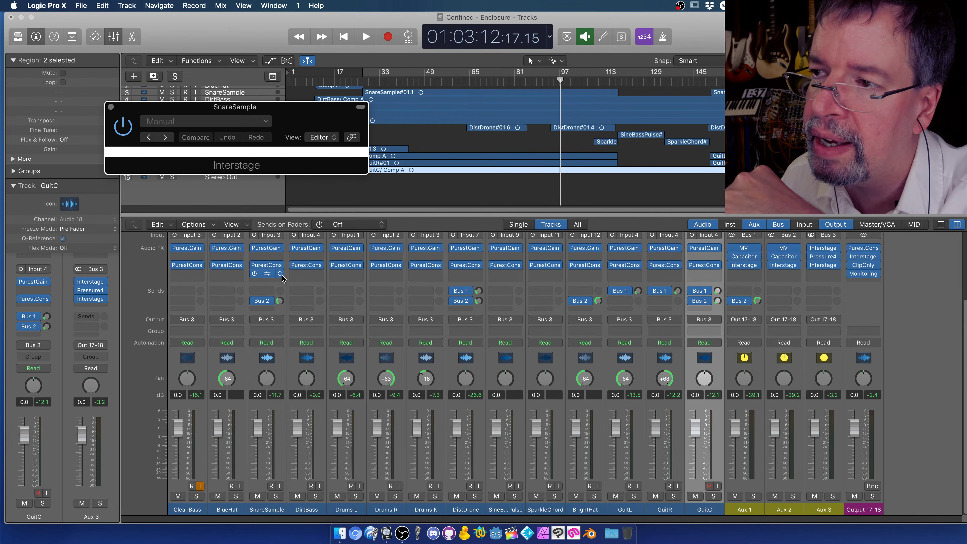
mouse_move(852, 253)
mouse_move(797, 266)
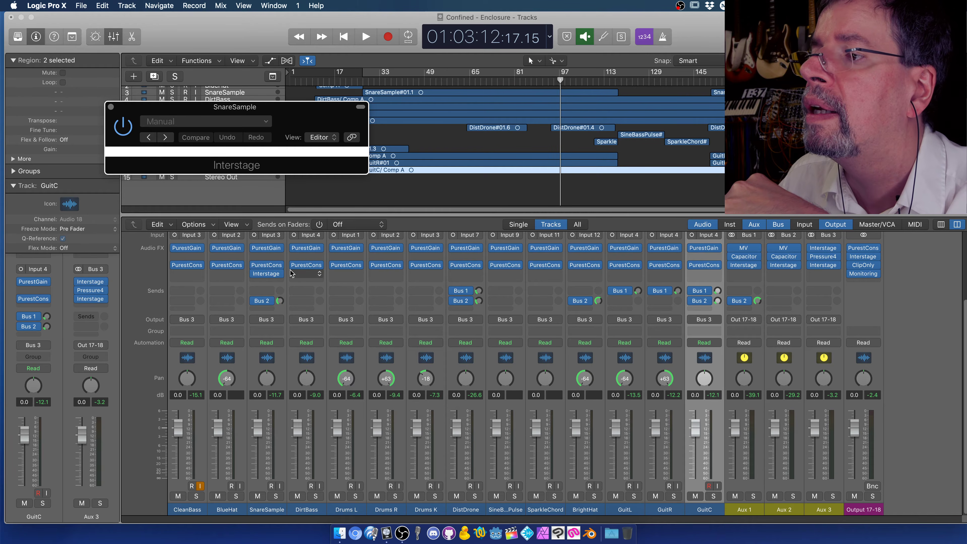
click(279, 274)
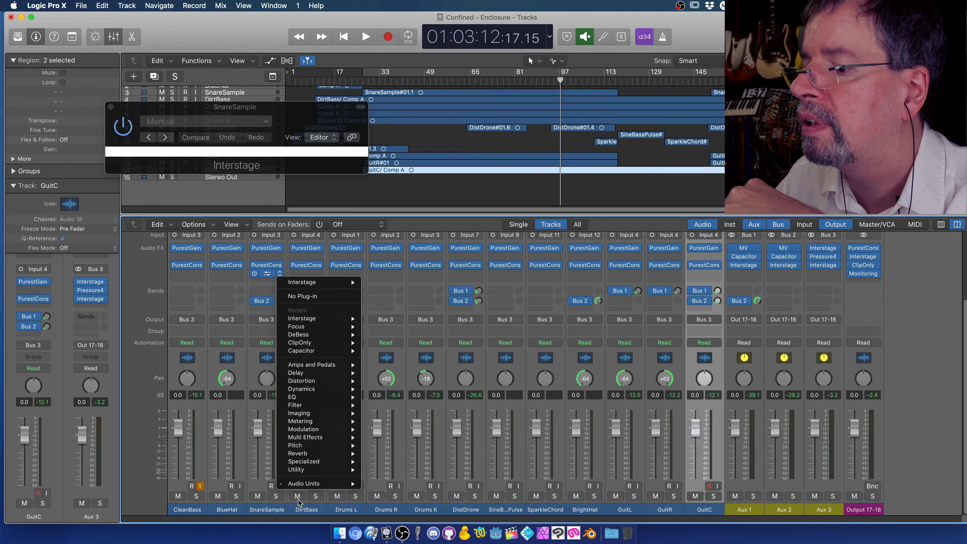
mouse_move(299, 484)
mouse_move(392, 484)
mouse_move(449, 483)
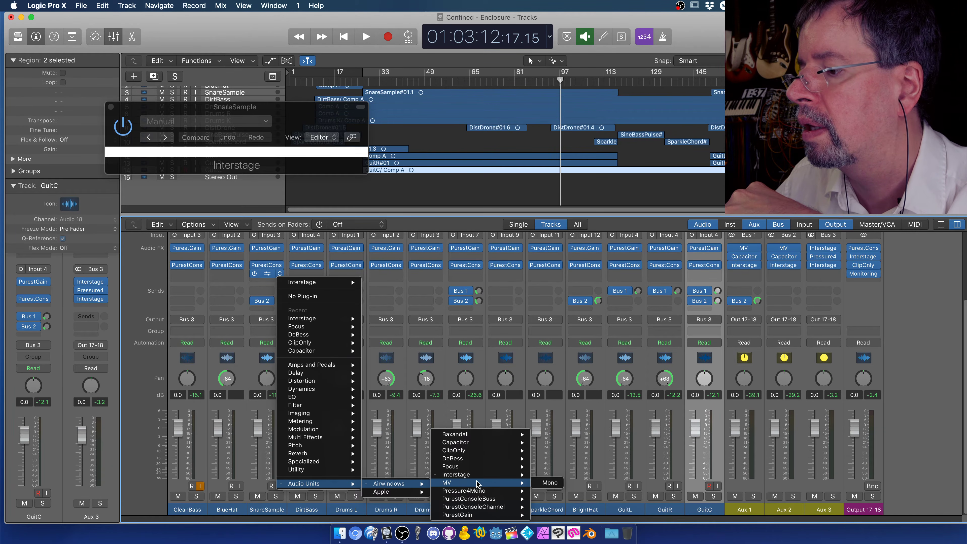
click(550, 482)
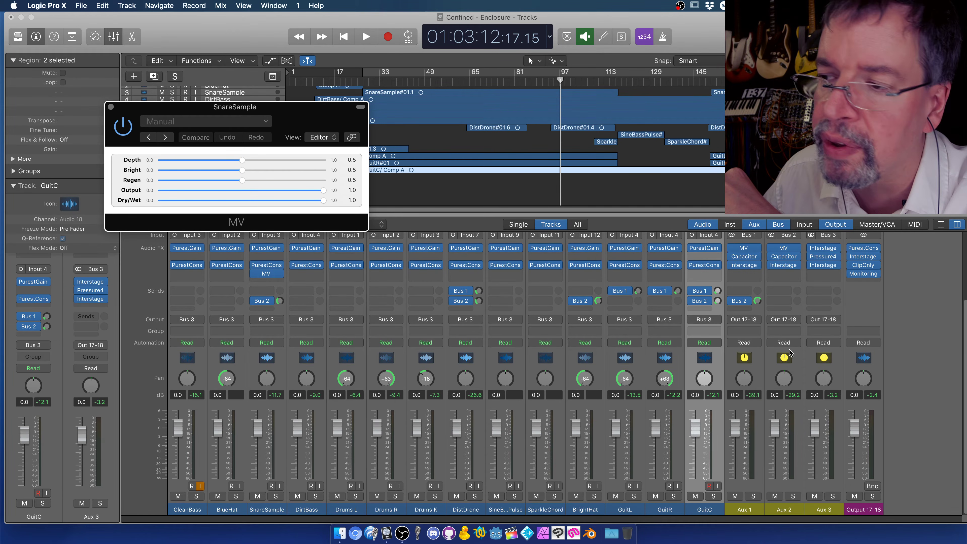
Replace MV on the SnareSample channel with mono Airwindows Pressure4Mono.
click(281, 274)
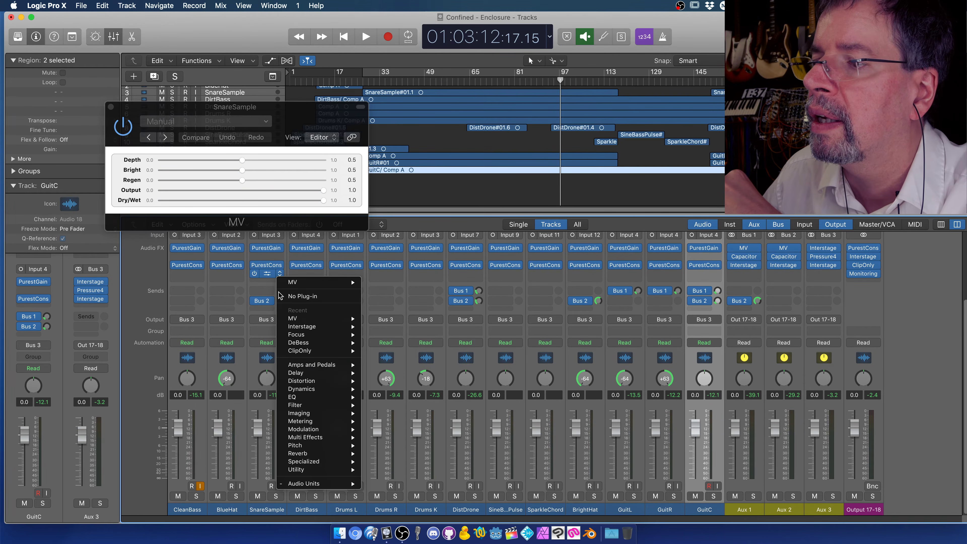
mouse_move(335, 483)
mouse_move(422, 486)
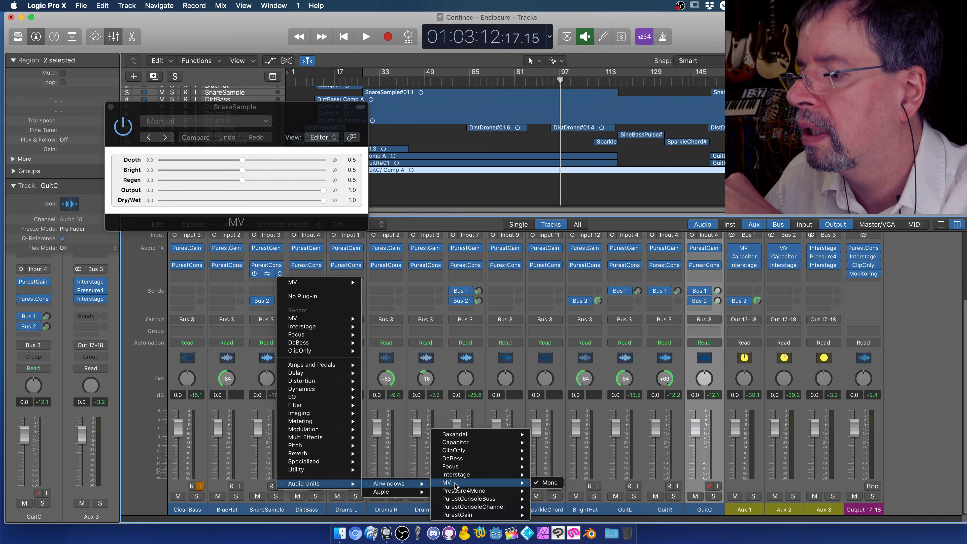
mouse_move(487, 491)
click(558, 491)
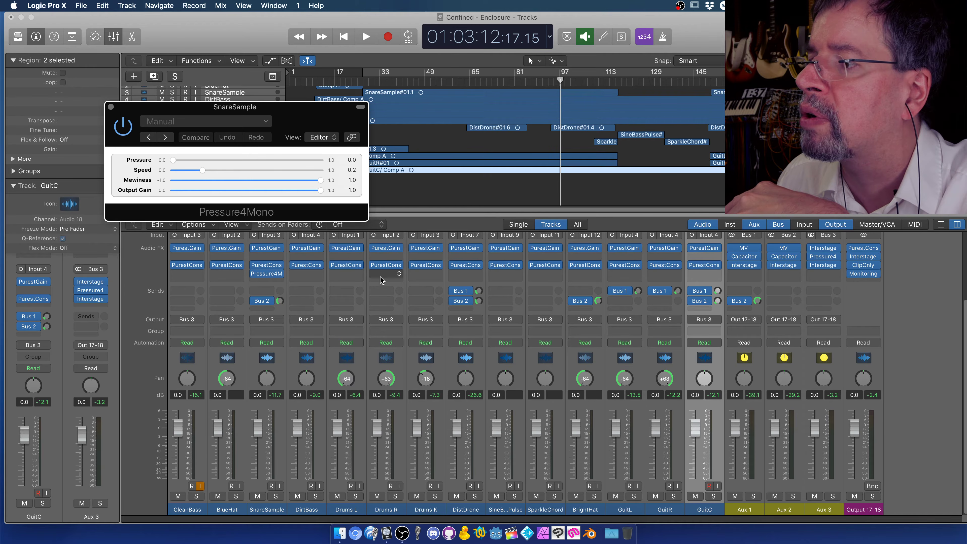
Replace Pressure4Mono on the SnareSample channel with mono Airwindows PurestConsoleBuss and close its plug-in window.
mouse_move(281, 275)
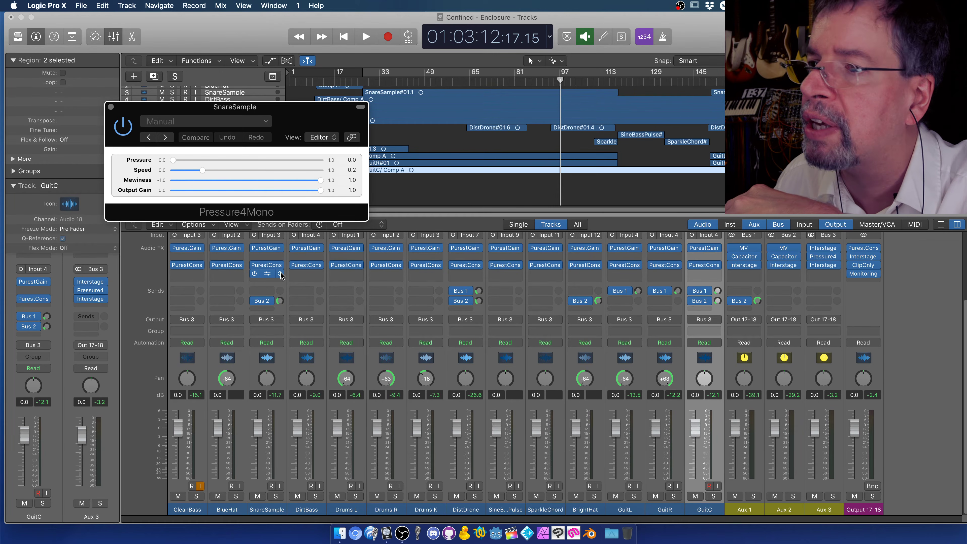
click(281, 274)
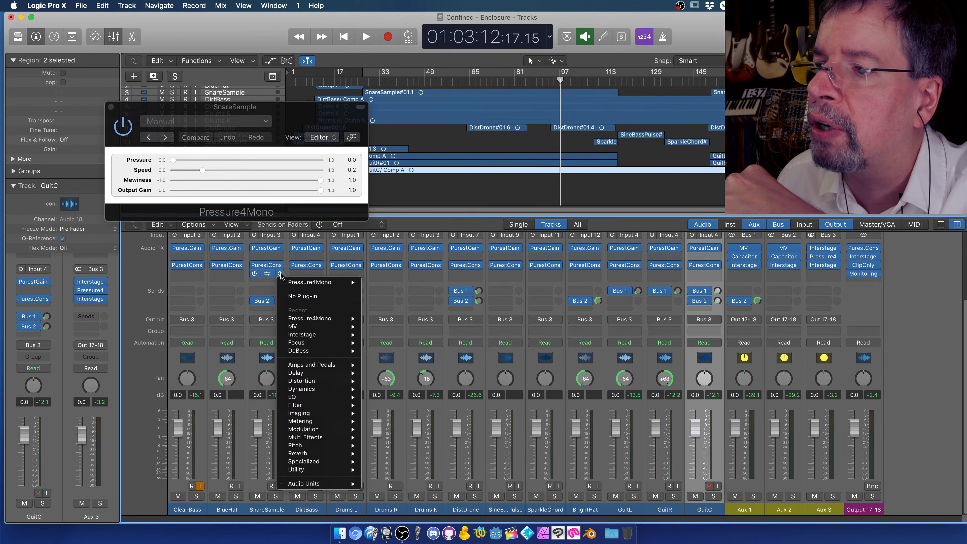
mouse_move(304, 485)
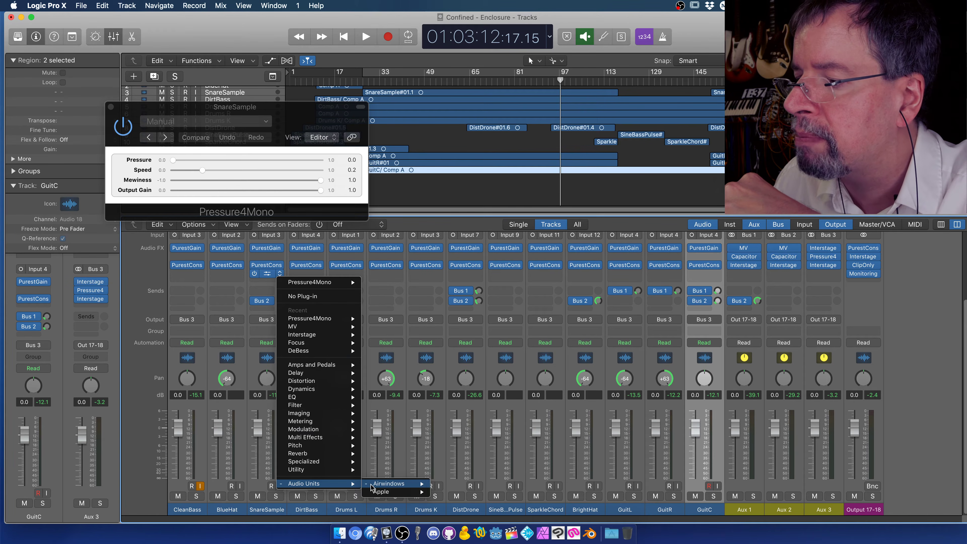
mouse_move(389, 484)
mouse_move(492, 501)
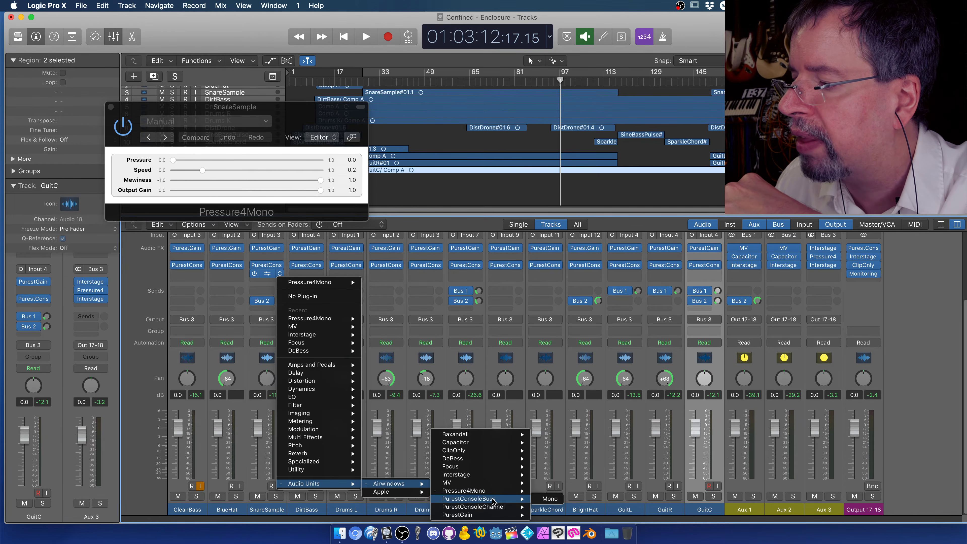
click(544, 499)
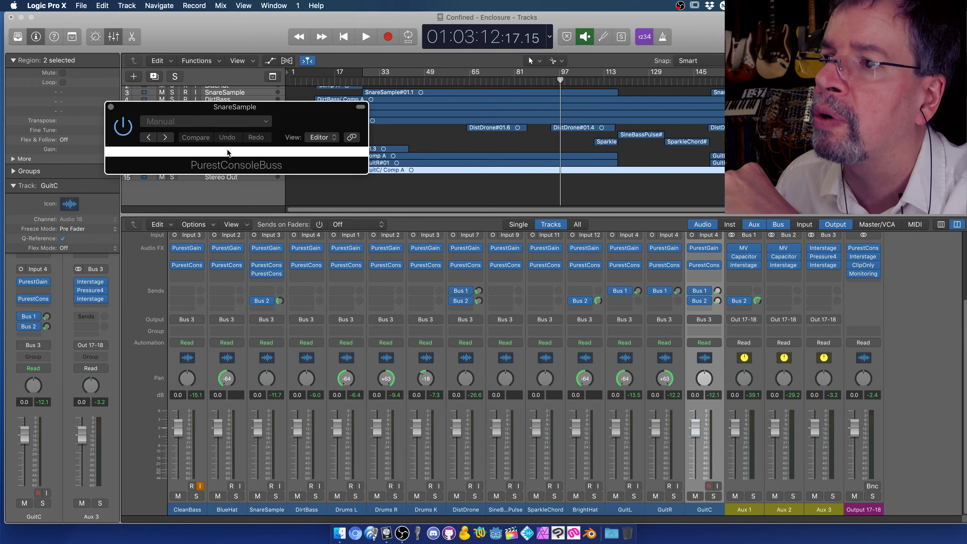
click(111, 107)
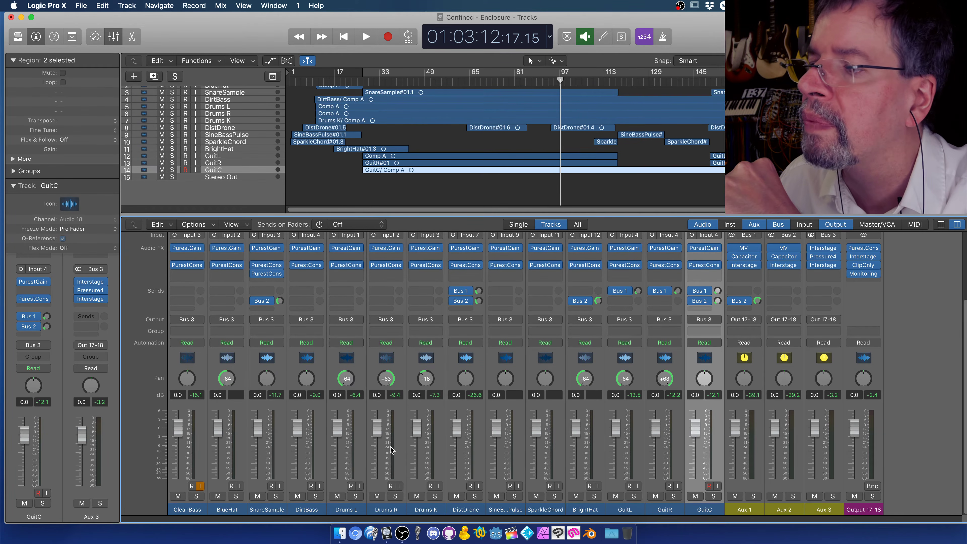
Replace PurestConsoleBuss on the SnareSample channel with mono Airwindows PurestGain and move its plug-in window lower.
click(281, 275)
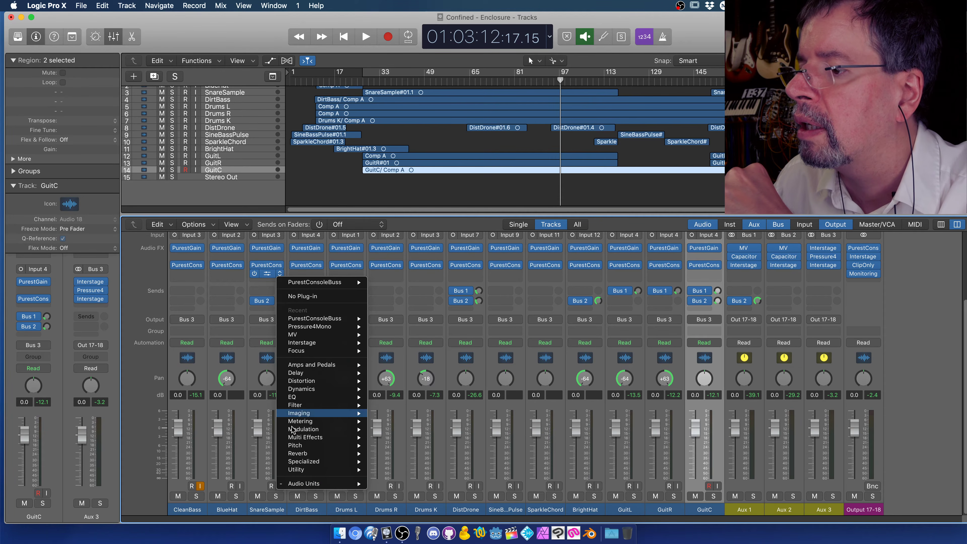
mouse_move(354, 483)
mouse_move(406, 487)
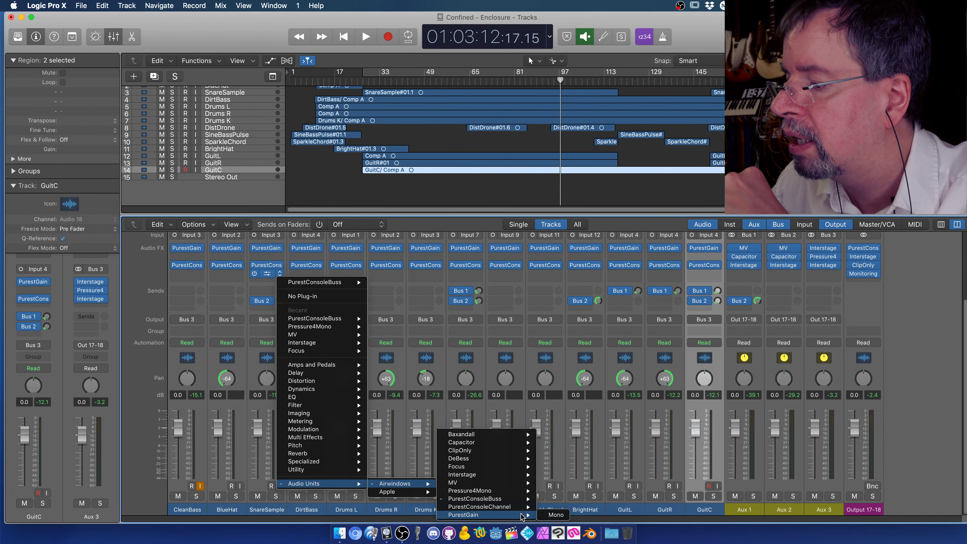
click(546, 515)
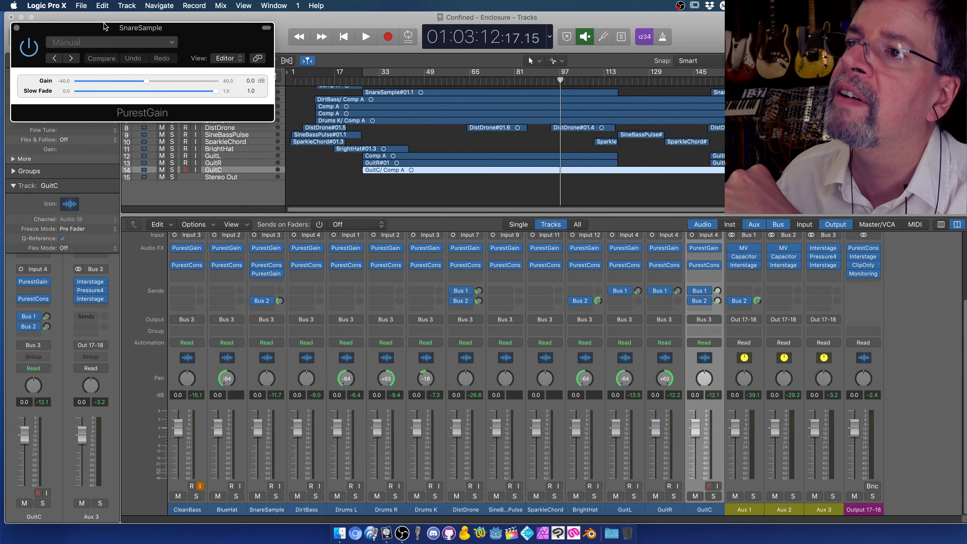
drag(96, 29, 222, 103)
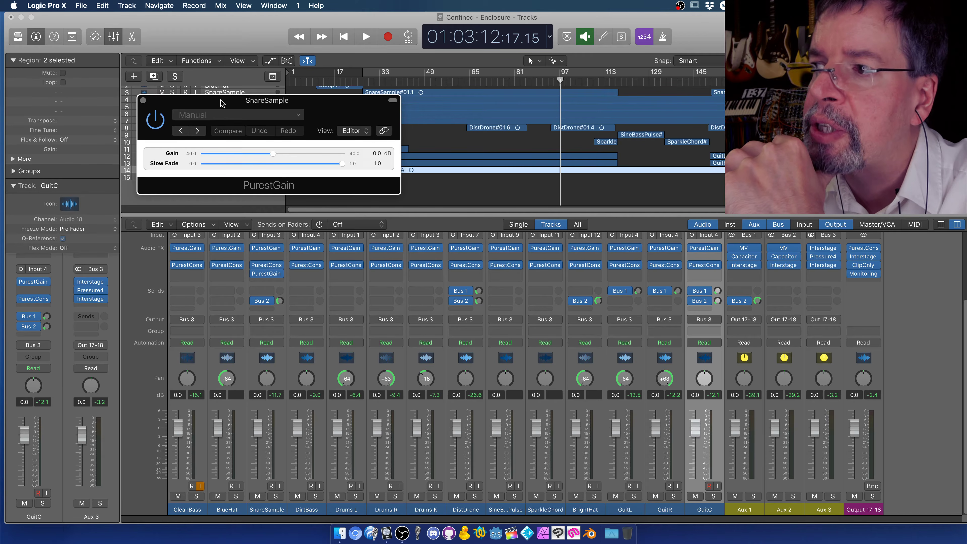
Demonstrate PurestGain's Slow Fade by lowering it to 0.256 and returning it to 1.0.
drag(341, 165, 381, 167)
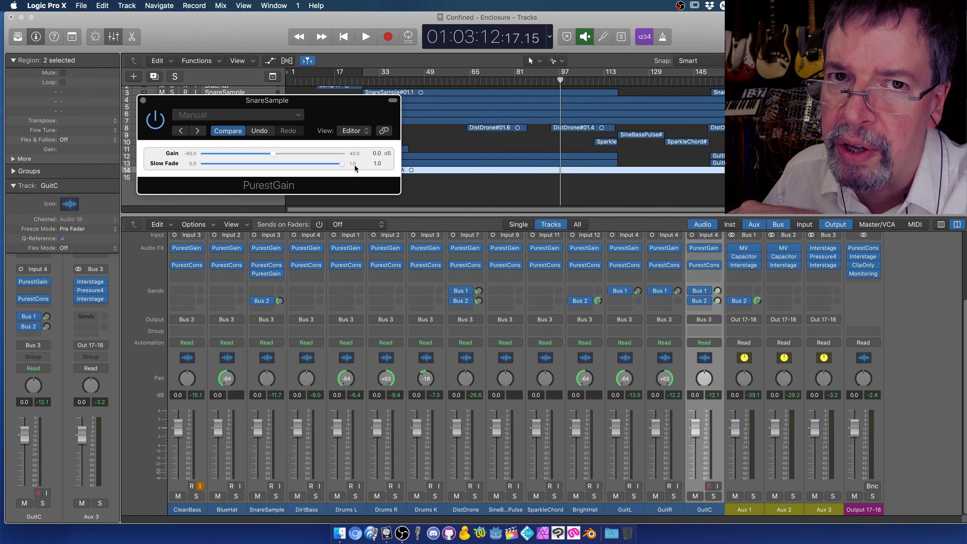
drag(341, 164, 238, 164)
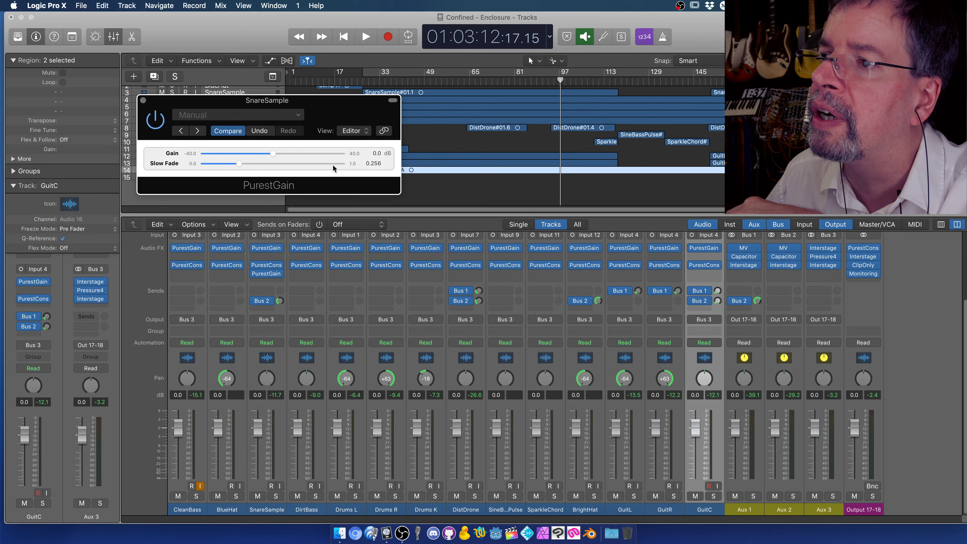
drag(329, 163, 357, 161)
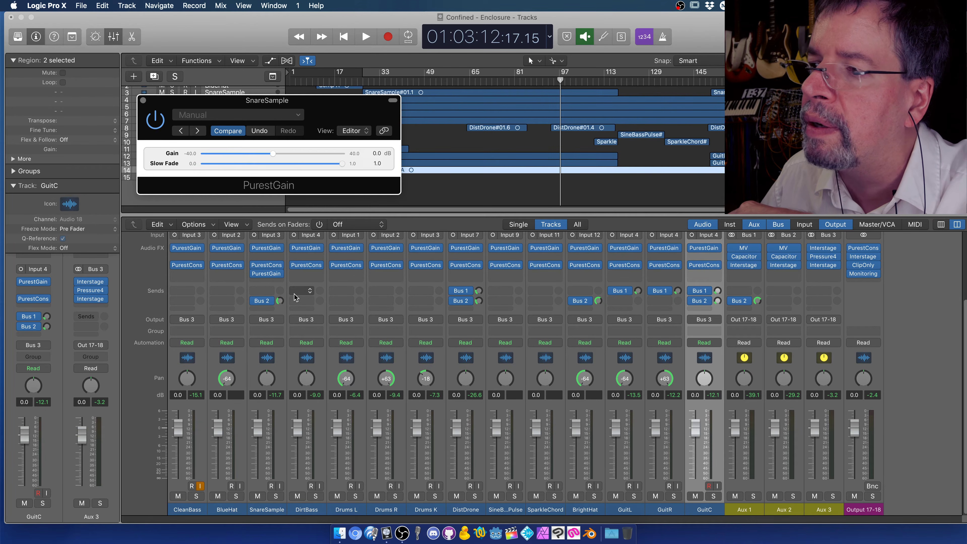
Remove the demonstration PurestGain below PurestConsole from the SnareSample channel, leaving that insert slot without a plug-in.
mouse_move(280, 278)
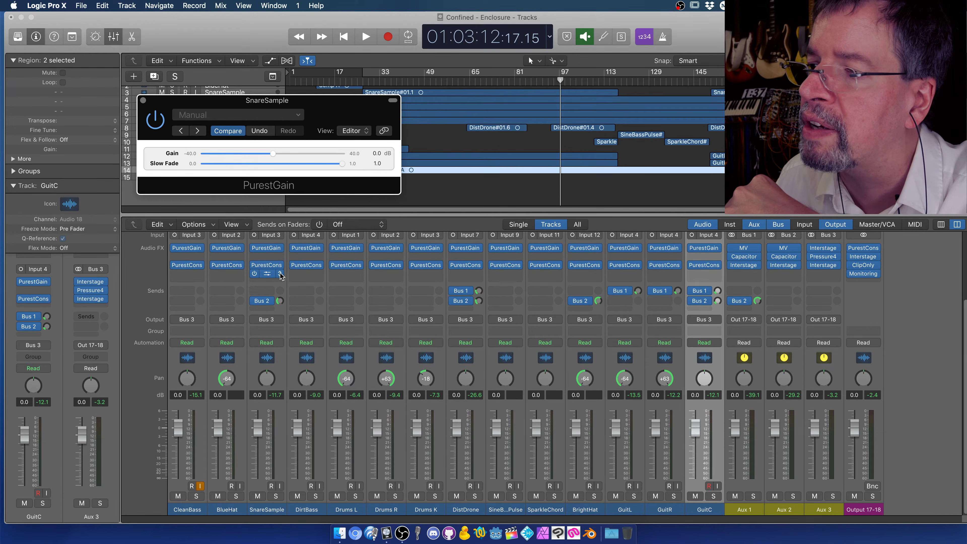
click(280, 273)
click(295, 296)
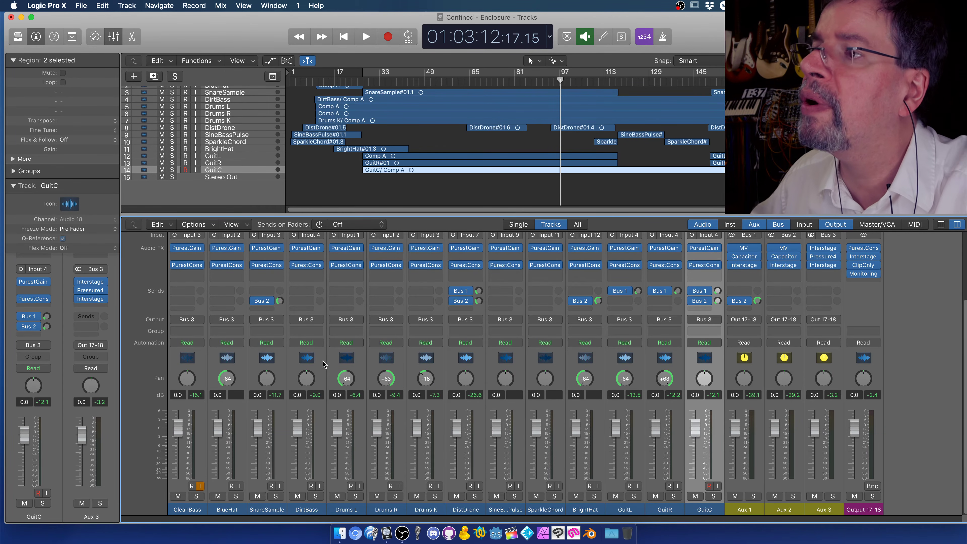
Play the song from the beginning and briefly solo the DistDrone channel to hear it alone.
click(344, 36)
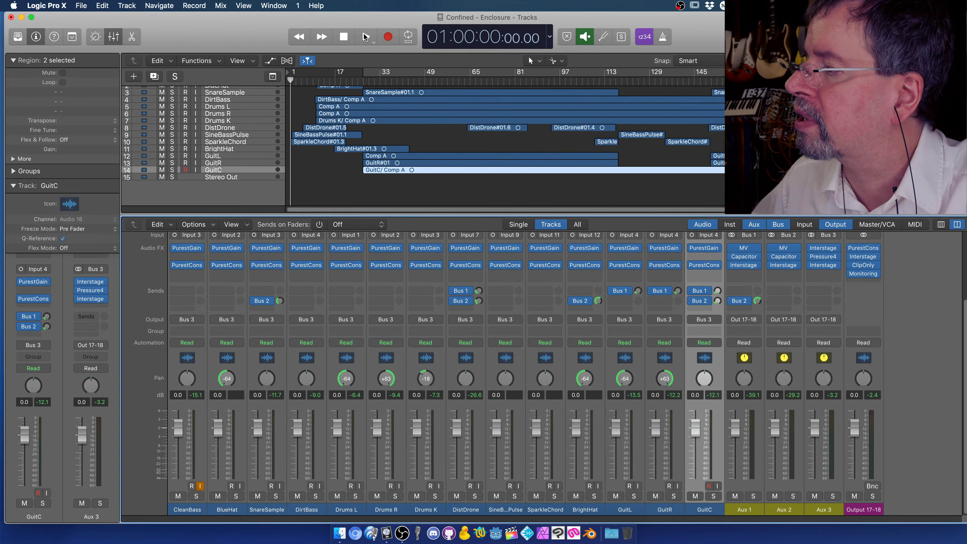
click(364, 37)
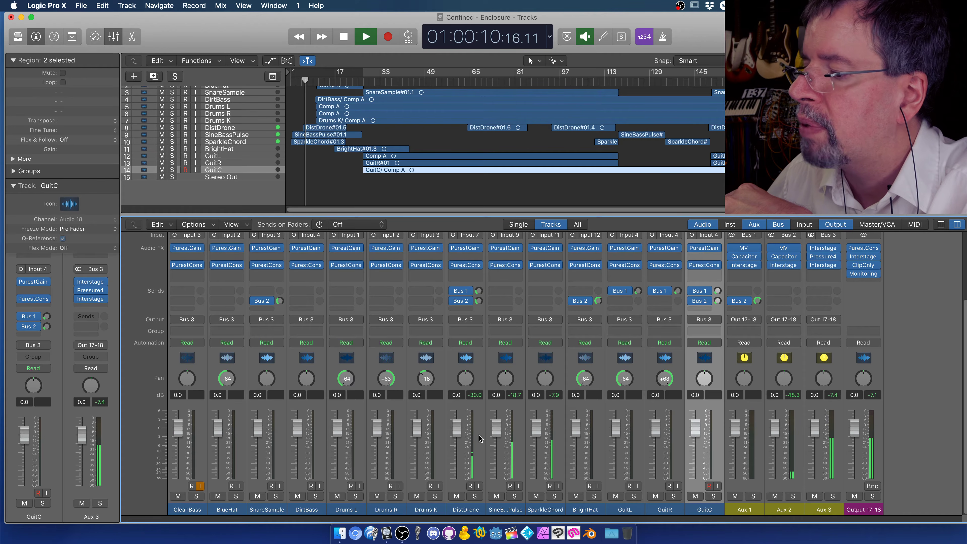
click(475, 496)
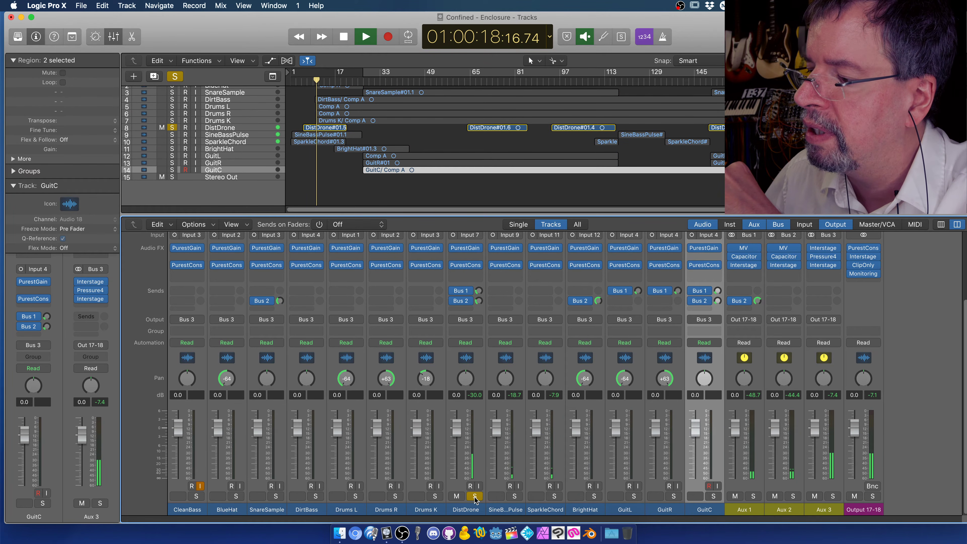
click(474, 496)
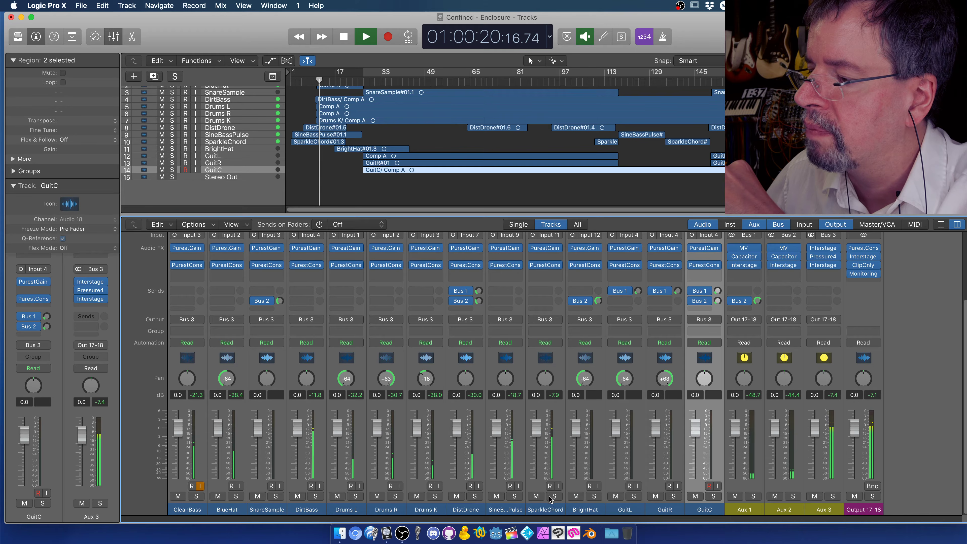
Briefly solo the BlueHat channel during playback, return to the full mix, and stop playback.
click(236, 496)
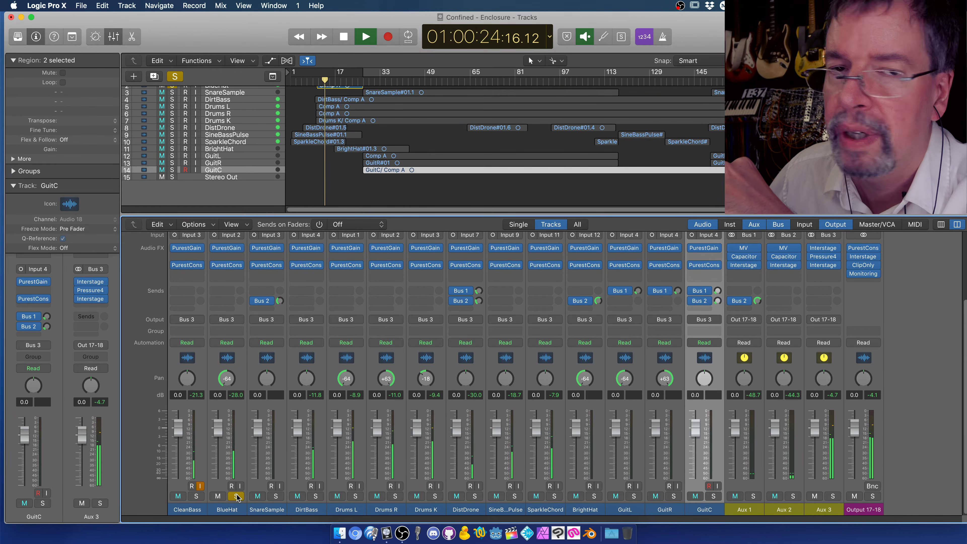
click(236, 496)
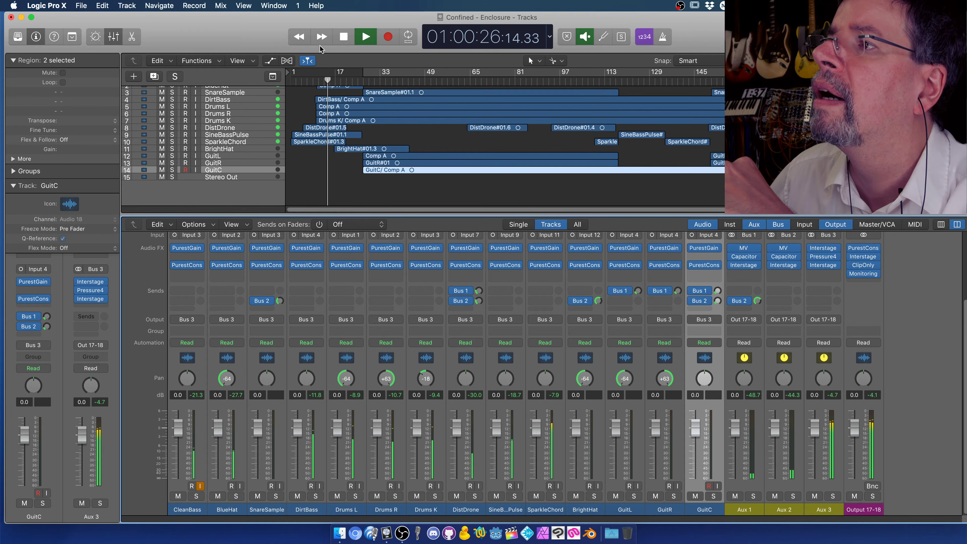
click(343, 37)
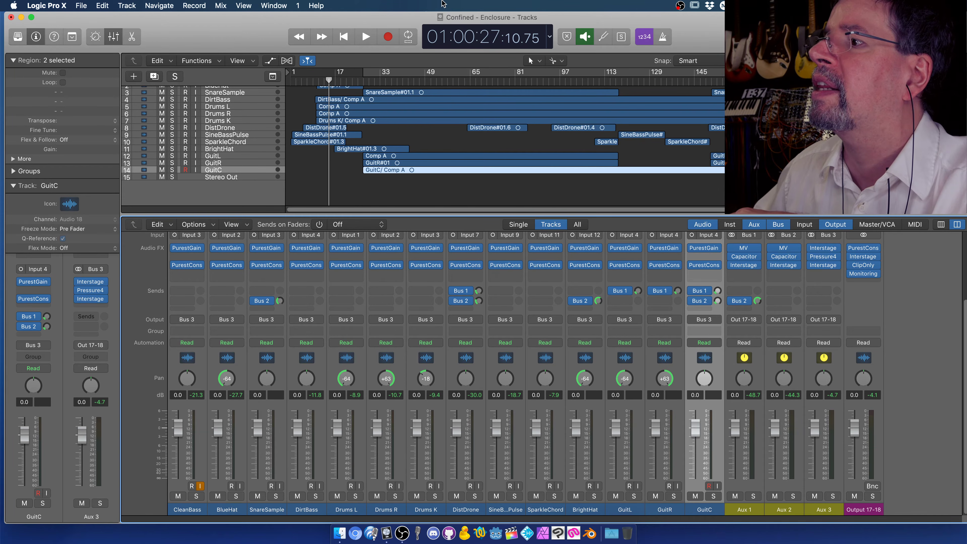
Listen to a passage of the full mix starting at 01:02:06:00.00 and stop playback.
click(466, 82)
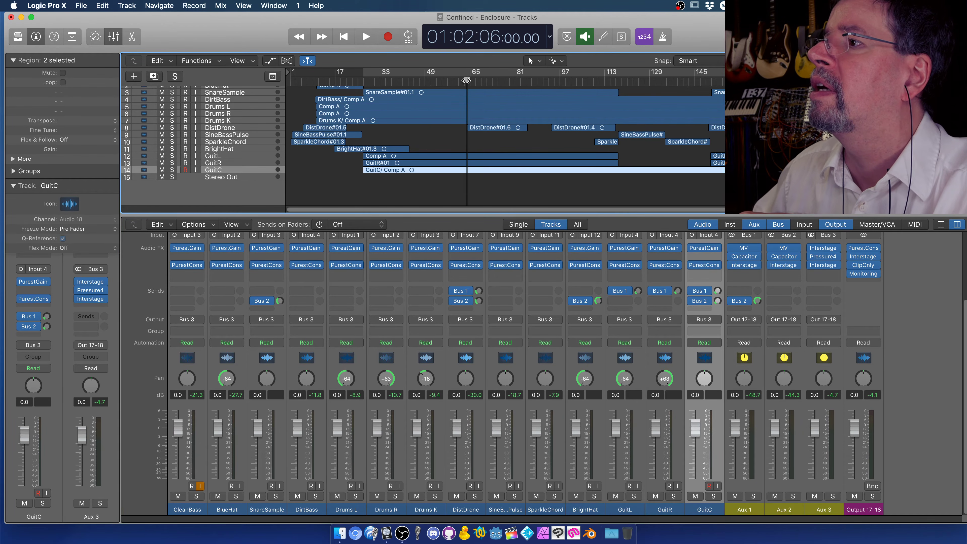
click(366, 38)
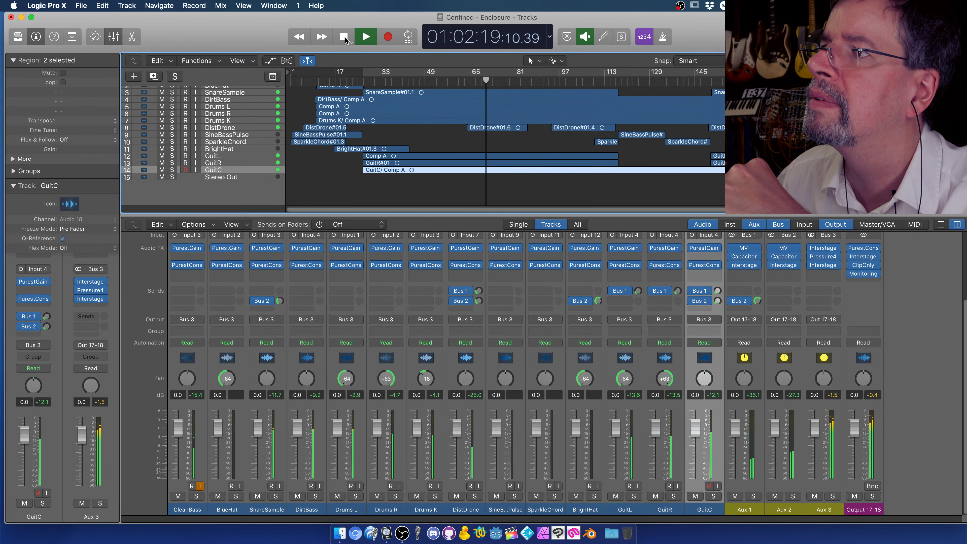
click(343, 37)
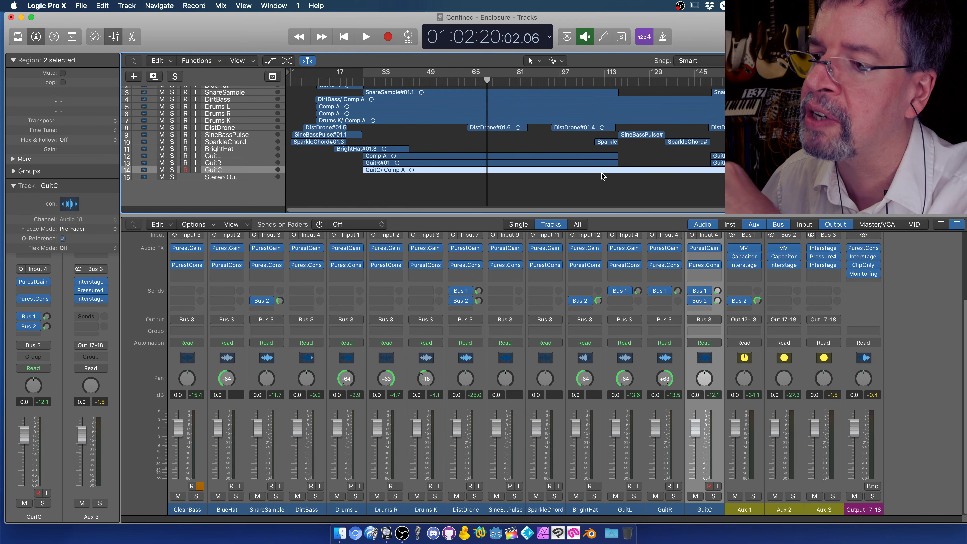
Solo the CleanBass and DirtBass channels, play them from 01:00:58:00.00, and stop playback.
click(371, 80)
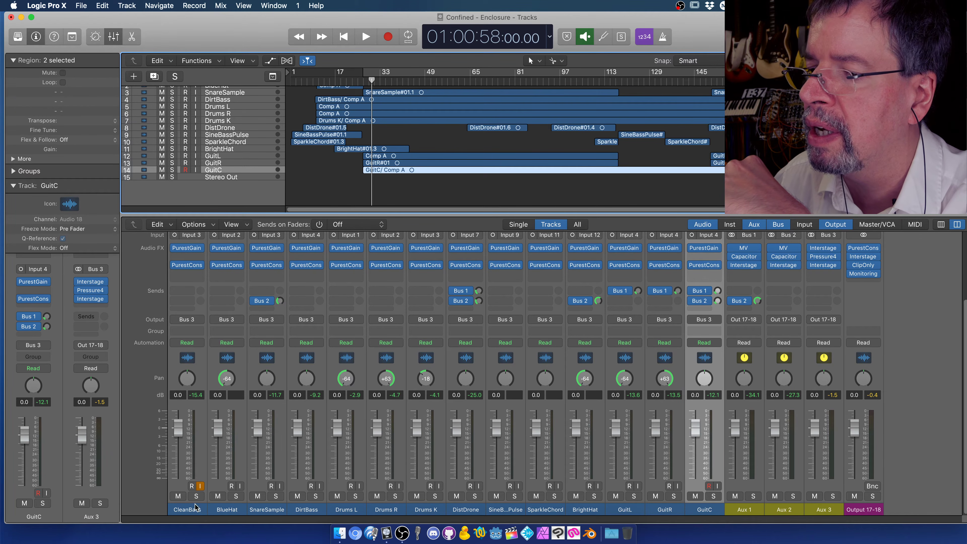
click(196, 496)
click(314, 497)
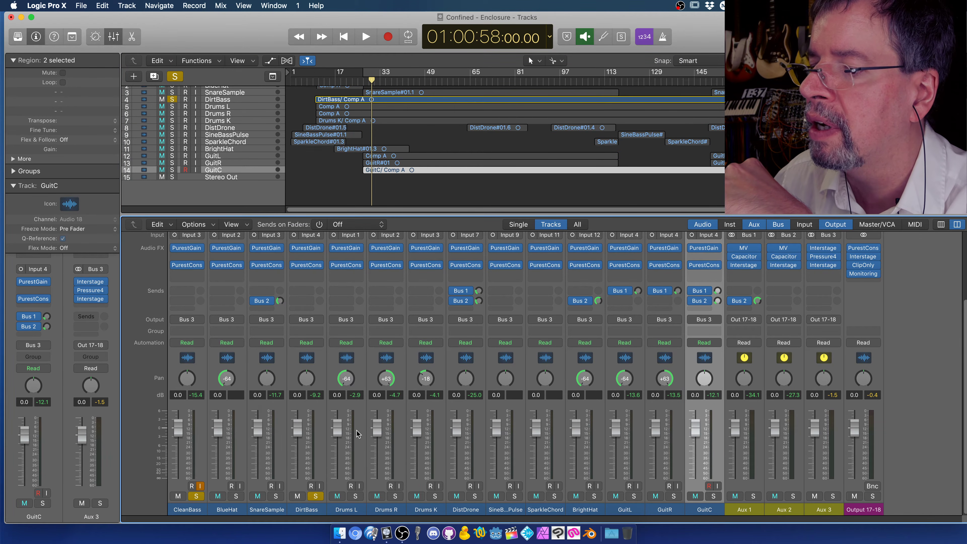
click(365, 36)
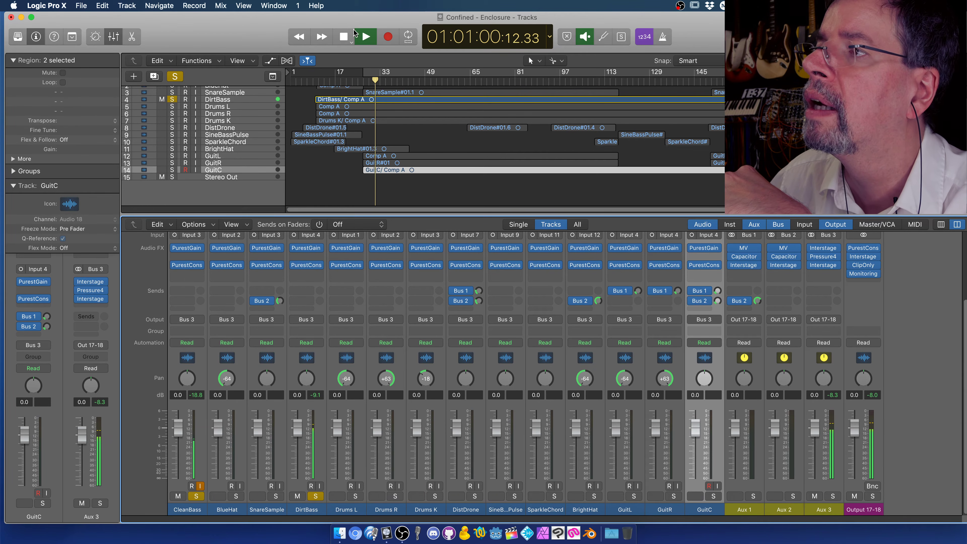
click(342, 36)
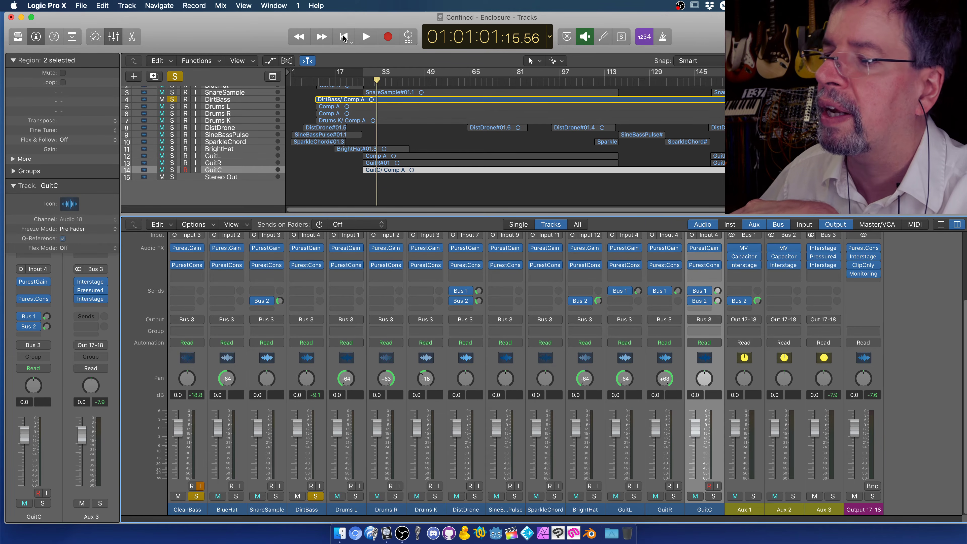
Clear the solos on CleanBass and DirtBass, listen to a short passage of the full mix, and stop playback.
click(196, 496)
click(316, 496)
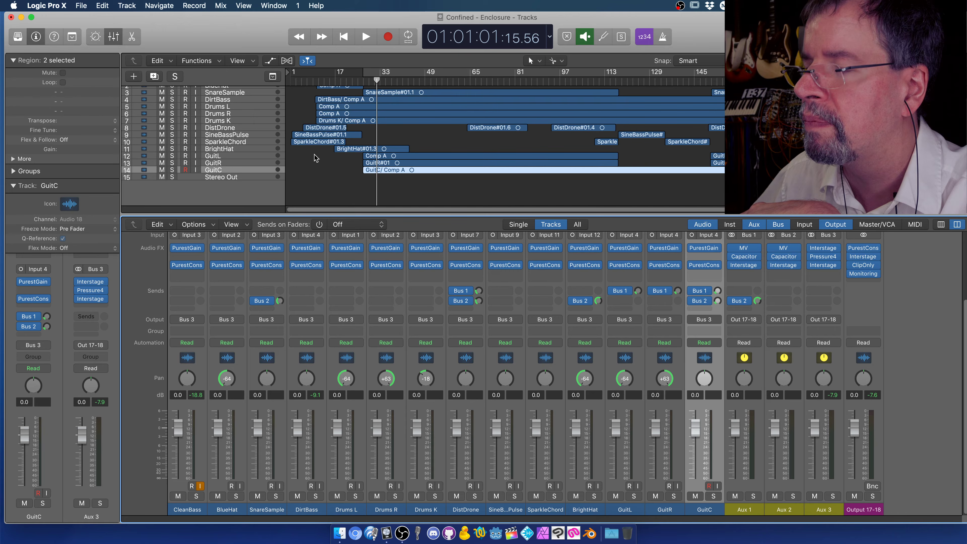
click(362, 40)
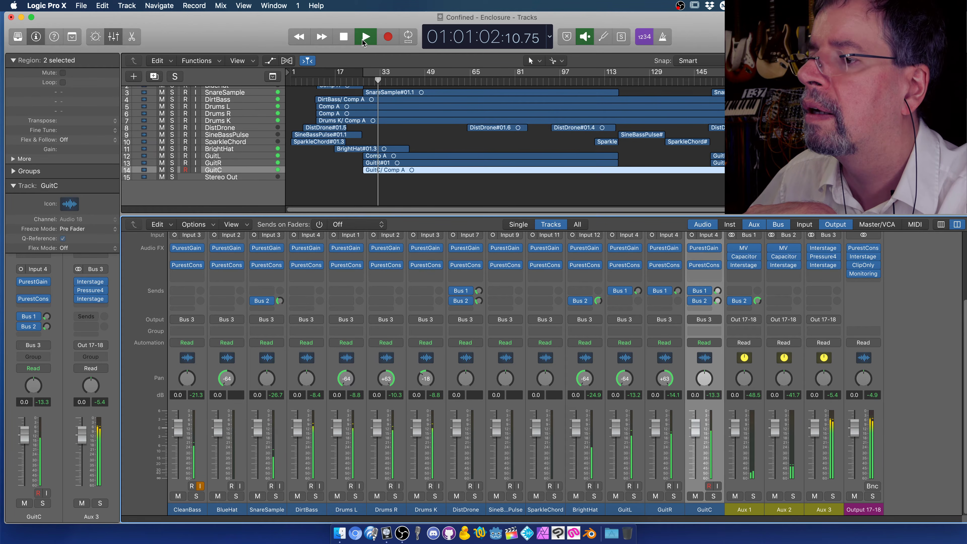
click(343, 36)
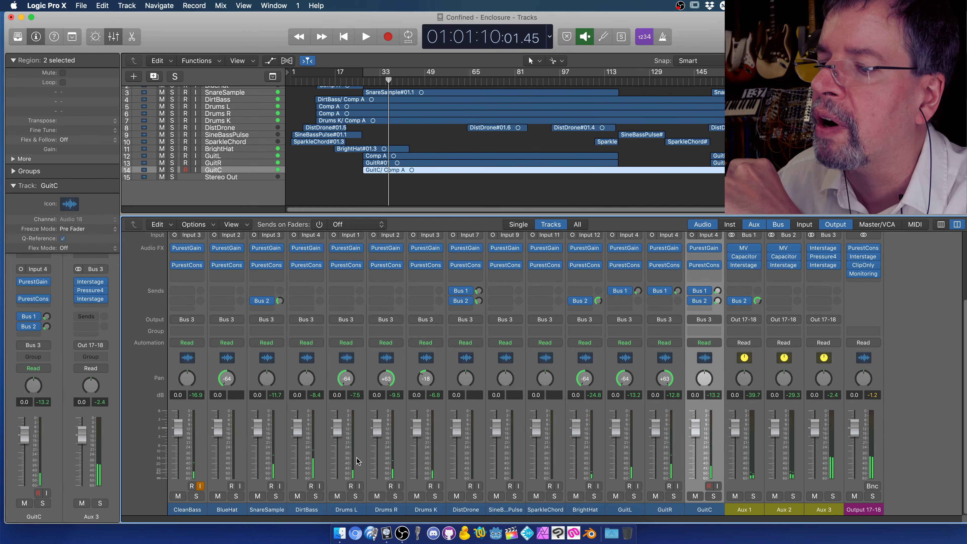
Play the DirtBass channel alone, compare the full mix with DirtBass muted and unmuted, and stop playback.
click(316, 496)
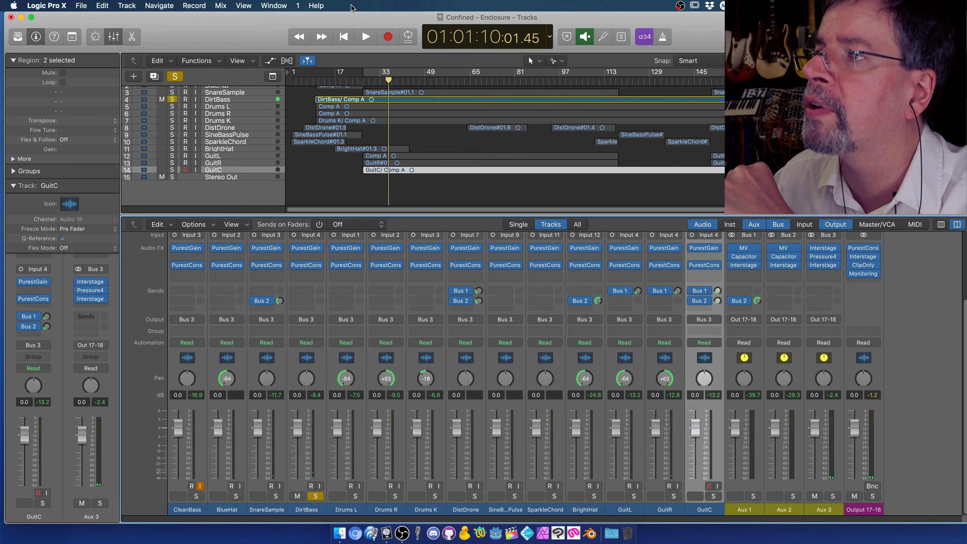
click(368, 37)
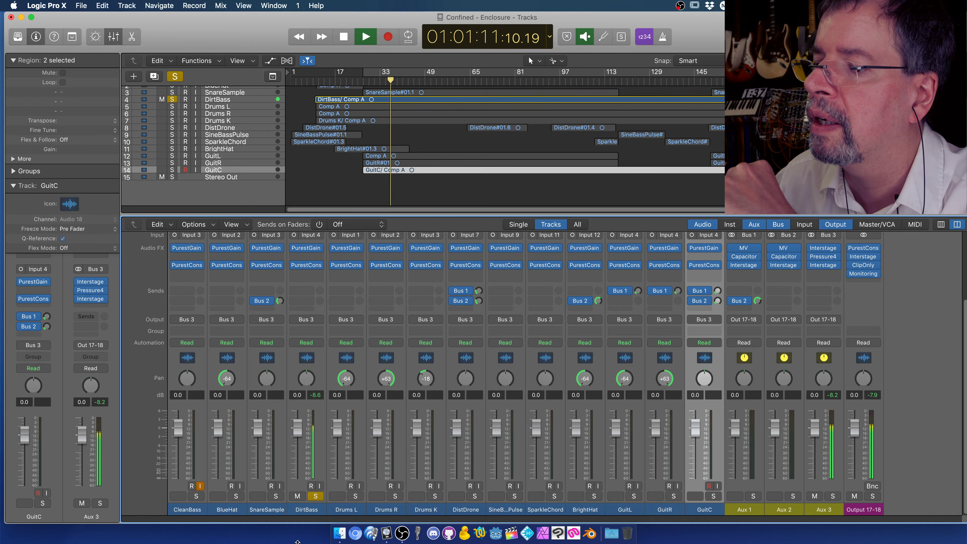
click(315, 496)
click(297, 496)
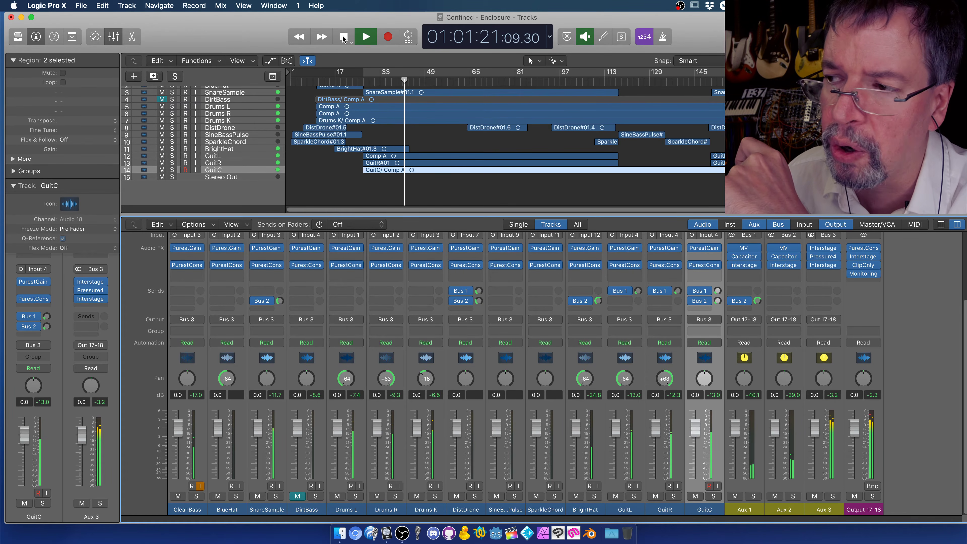
click(297, 496)
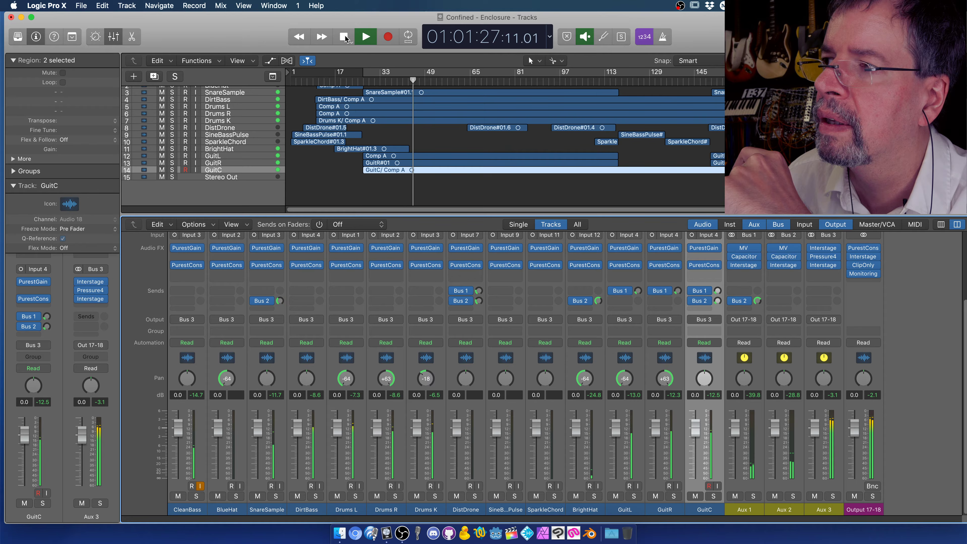
click(345, 37)
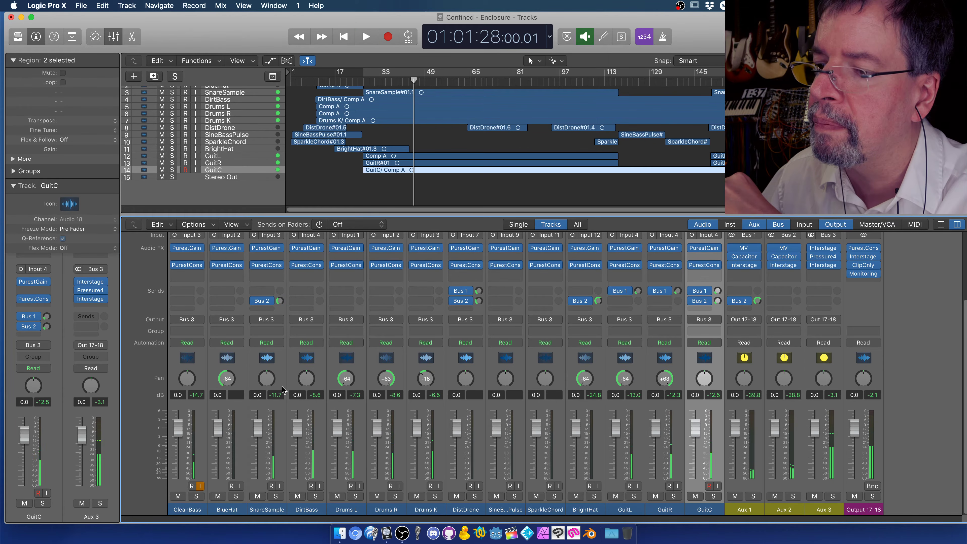
Solo CleanBass and DirtBass, pan CleanBass to -64 and DirtBass to +63, and play the two channels.
click(197, 497)
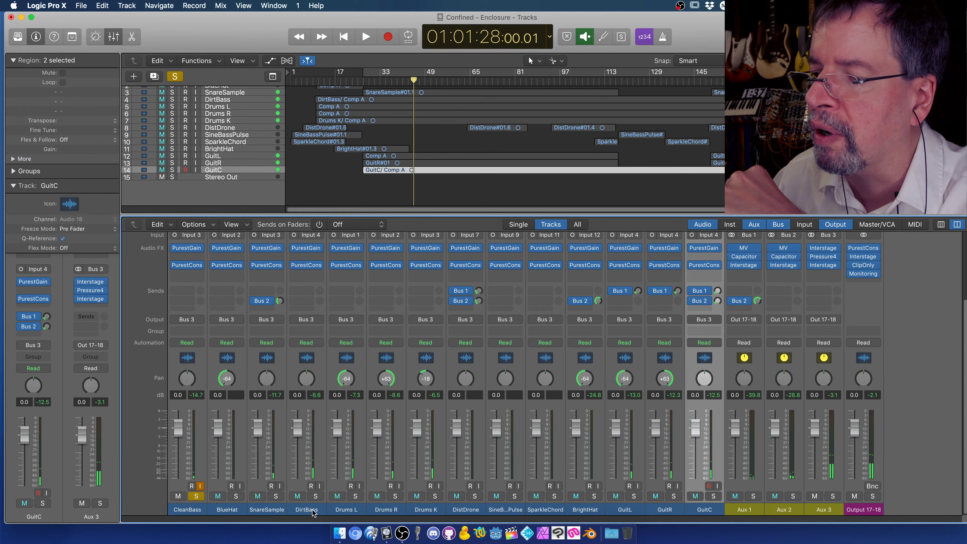
click(315, 496)
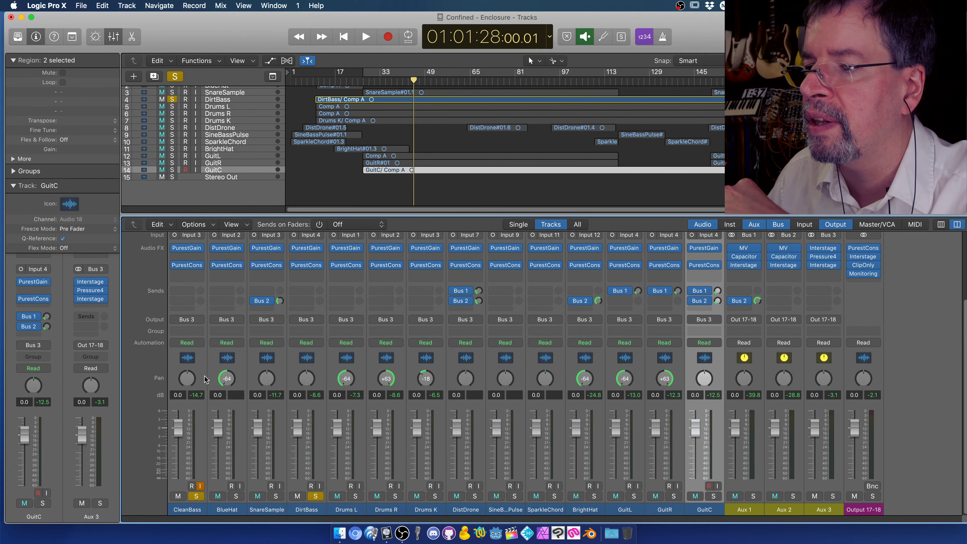
drag(187, 378, 201, 540)
drag(306, 378, 308, 302)
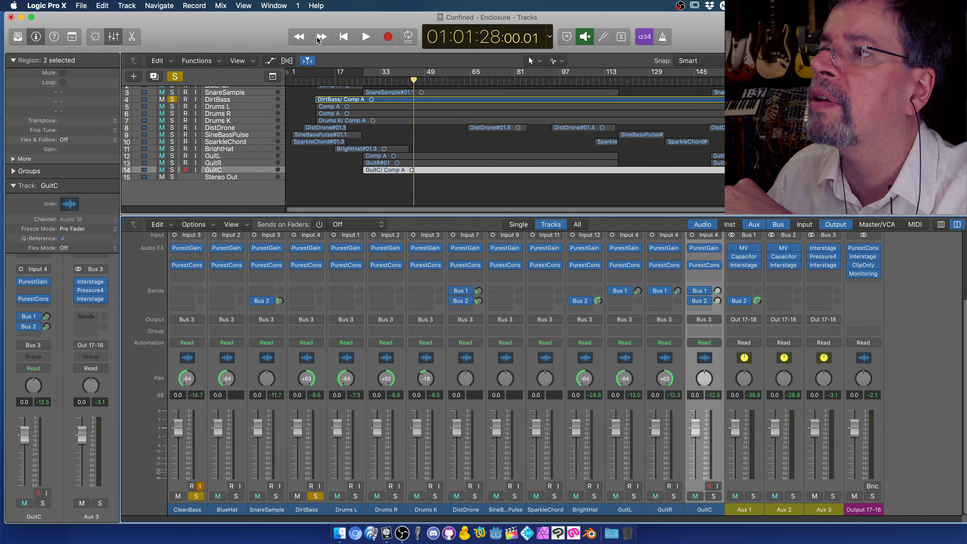
click(365, 37)
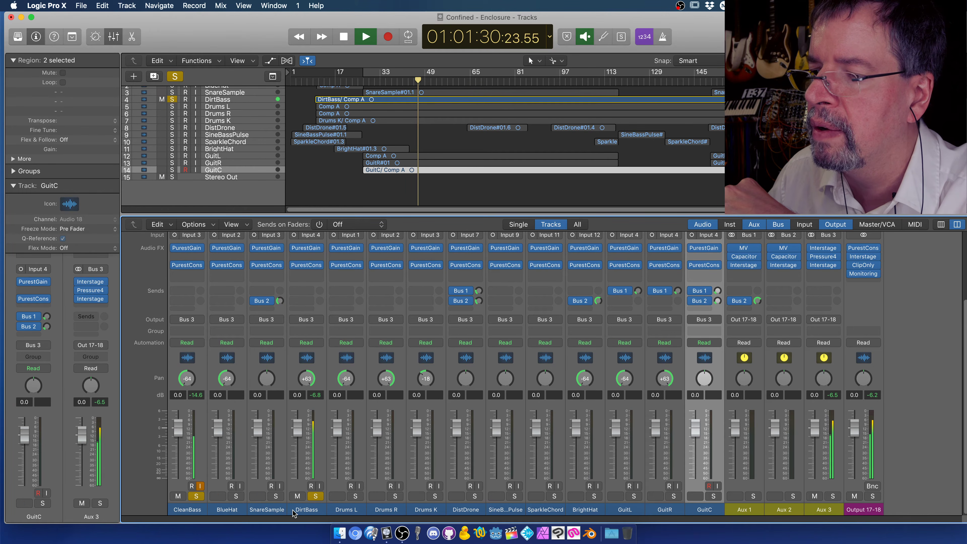
Briefly mute DirtBass during playback to hear CleanBass alone, unmute it, and stop playback.
click(297, 496)
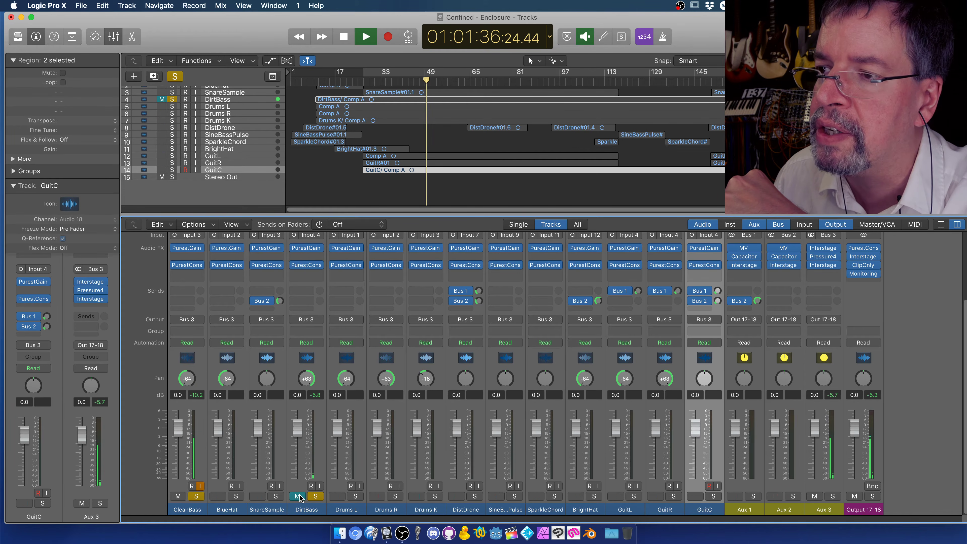
click(300, 498)
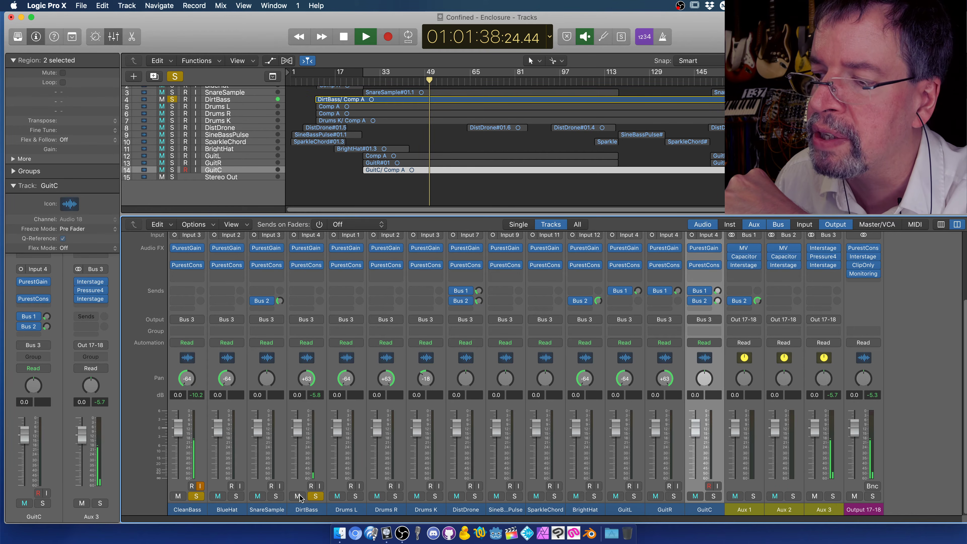
click(345, 38)
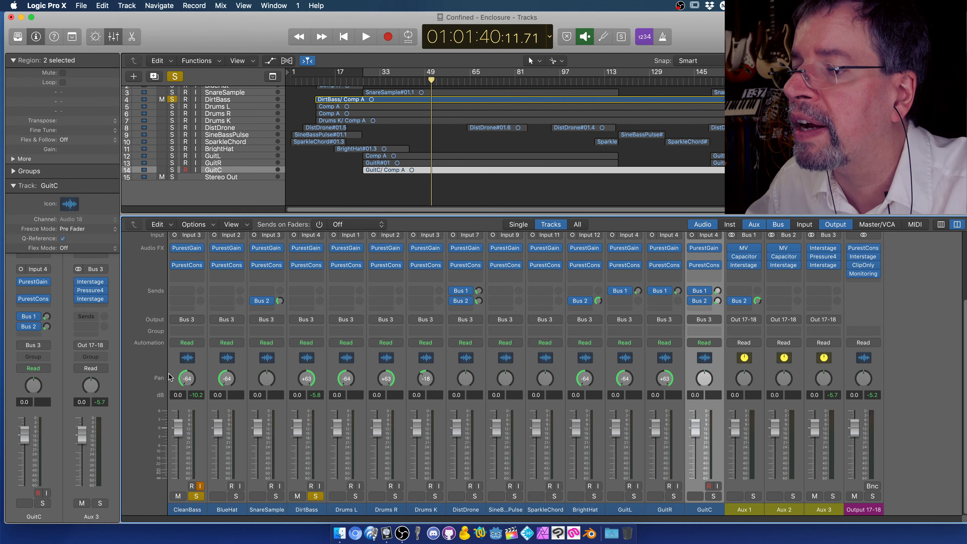
Return the CleanBass and DirtBass pans to center and clear the solos on both channels.
alt+click(185, 377)
alt+click(307, 379)
click(315, 496)
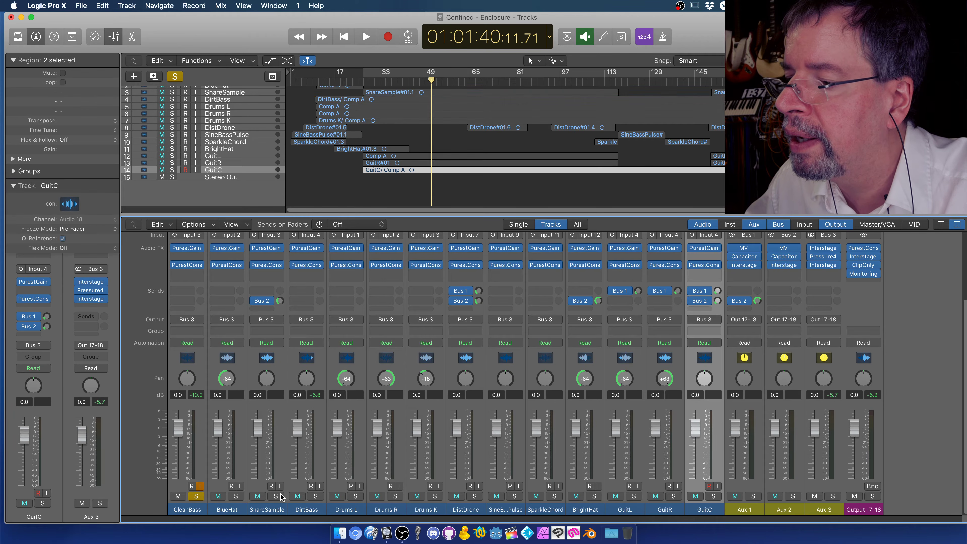
click(197, 497)
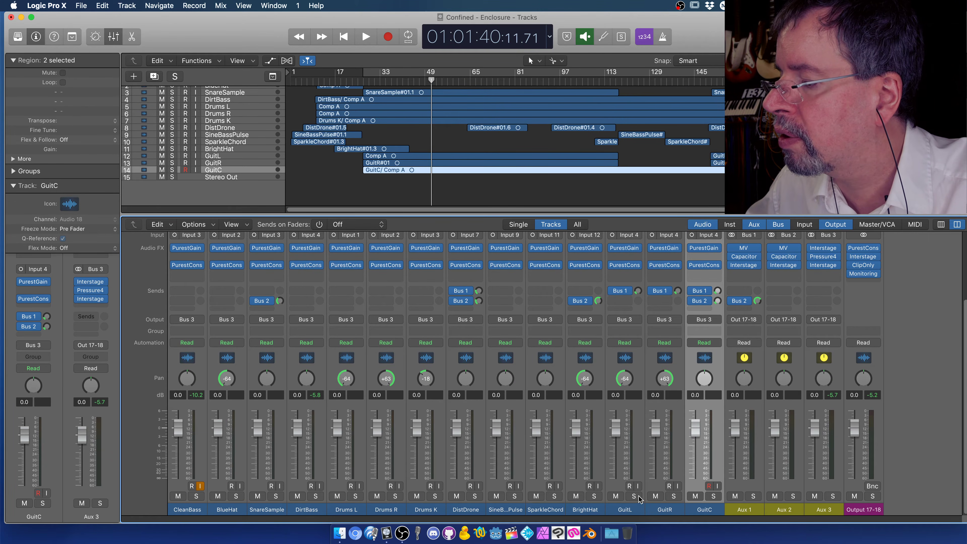
Play the GuitL channel in solo and progressively add GuitR, GuitC, DirtBass and CleanBass to the soloed channels.
click(635, 496)
click(366, 39)
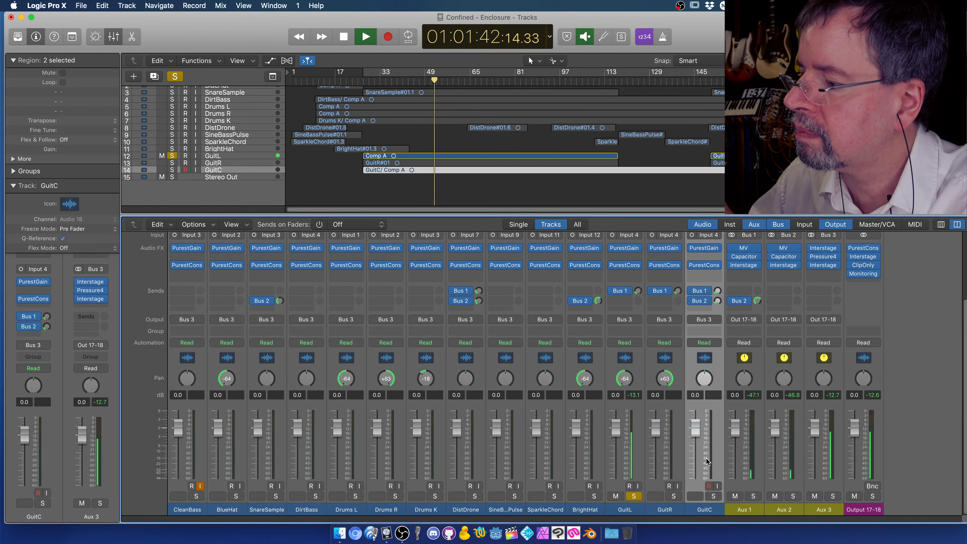
click(674, 496)
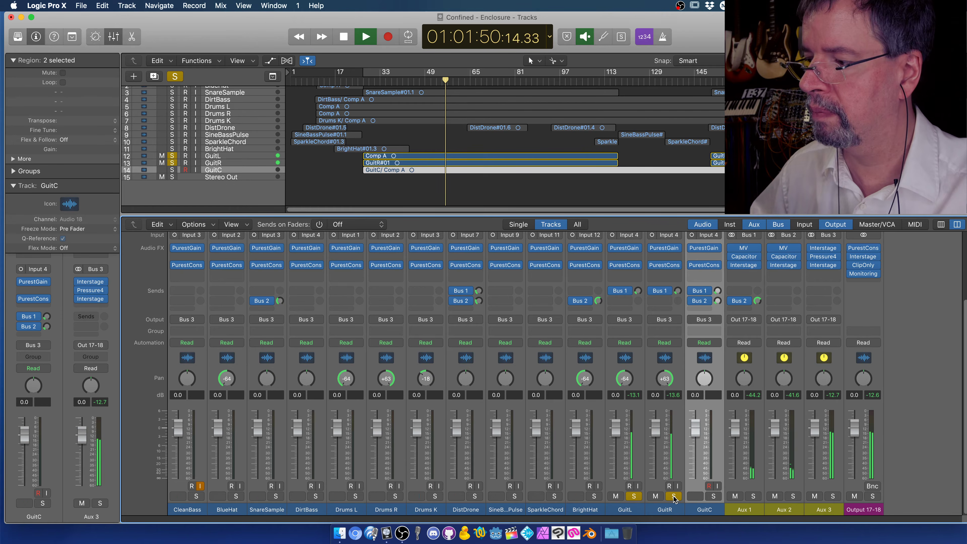
click(714, 496)
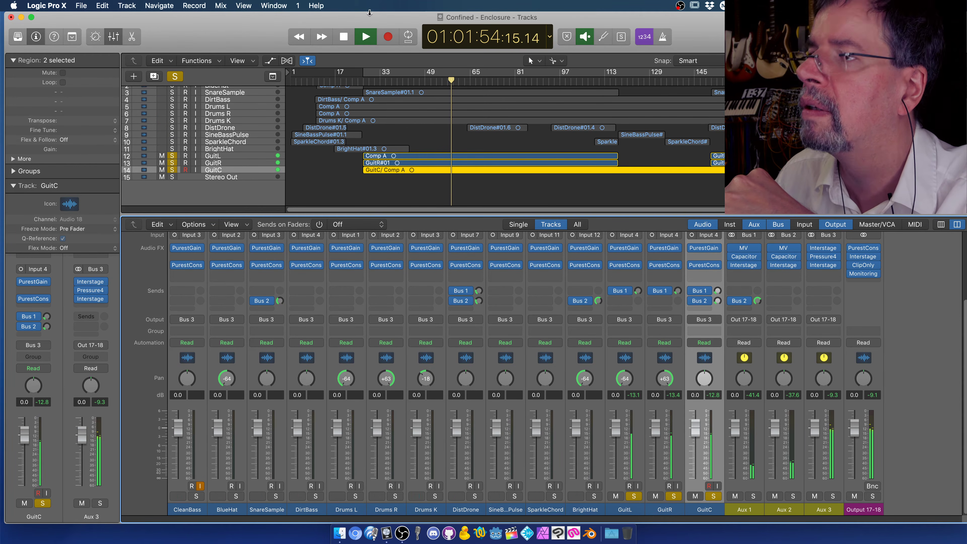
click(314, 496)
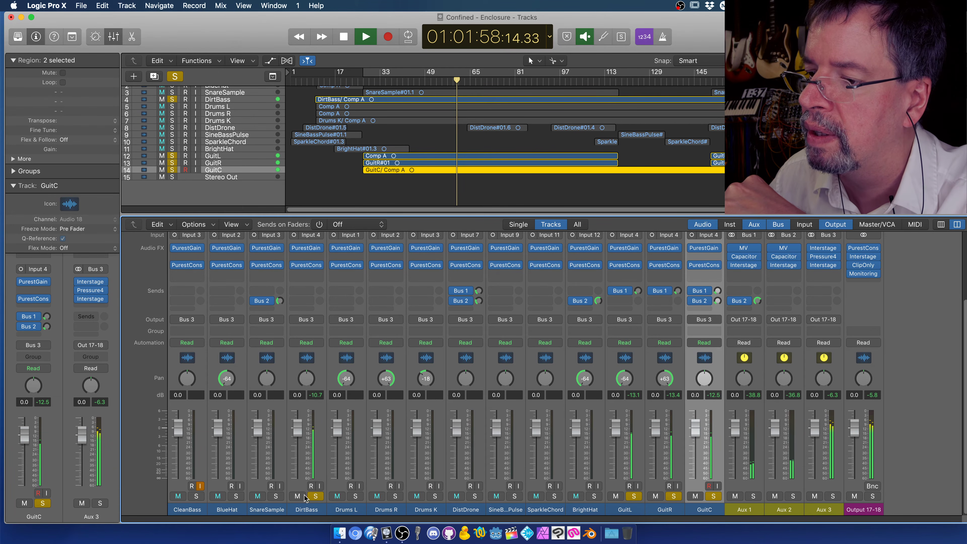
click(196, 496)
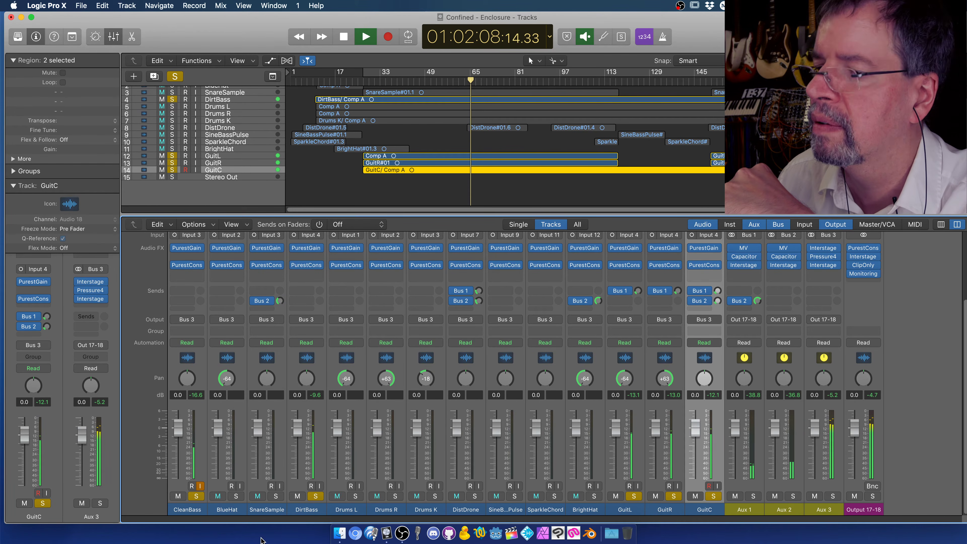
Clear the solos on GuitR, GuitL, DirtBass and CleanBass during playback to hear only GuitC.
click(673, 497)
click(633, 496)
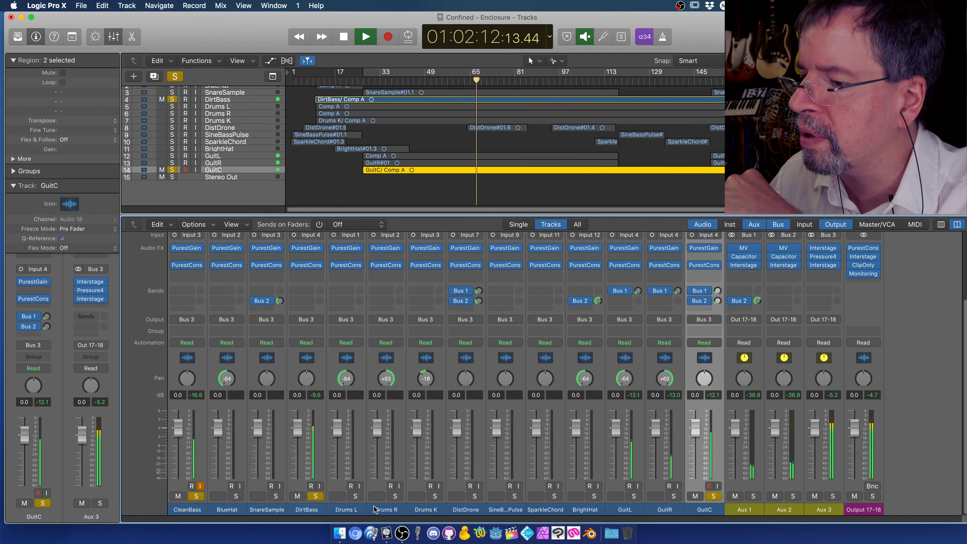
click(315, 496)
click(196, 496)
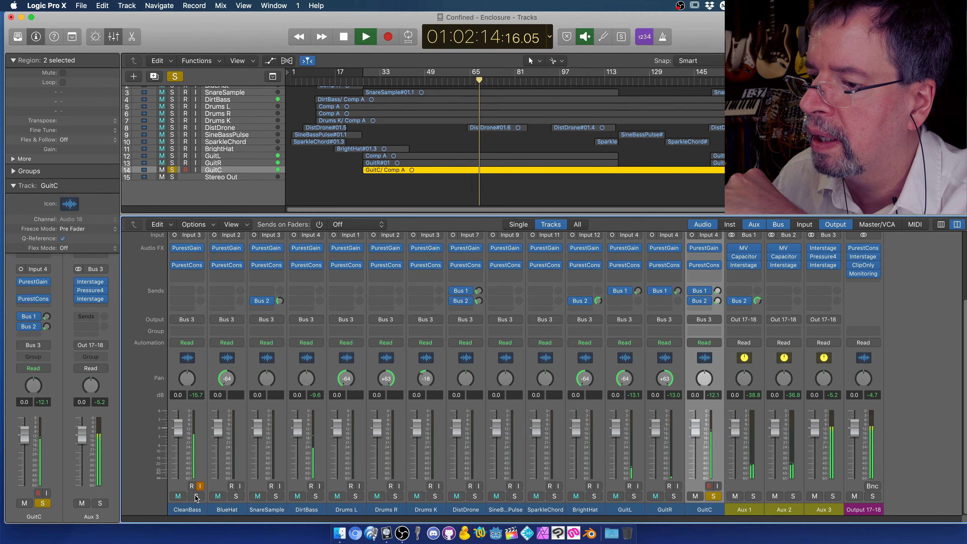
Switch the solo from GuitC to GuitR, add GuitL to hear the two panned guitars together, and stop playback.
click(674, 496)
click(713, 496)
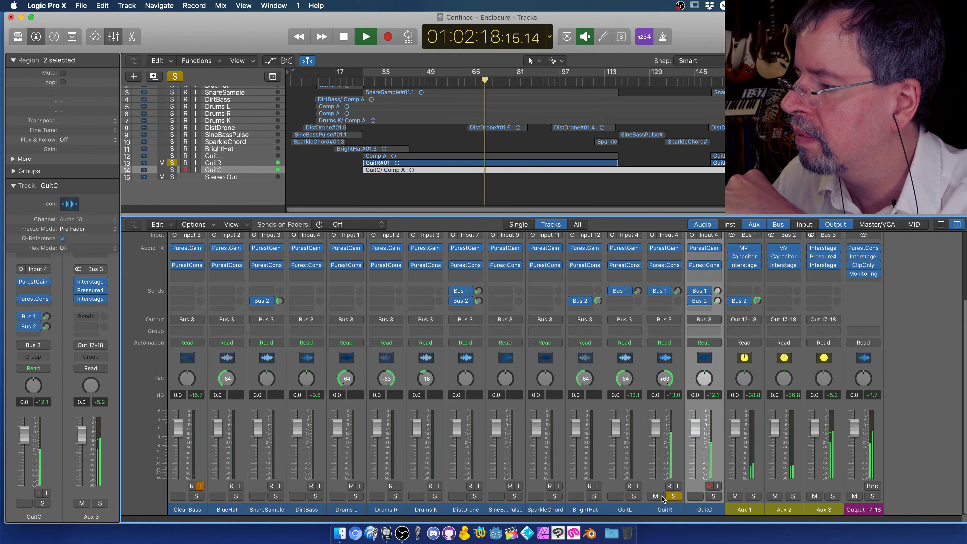
click(634, 496)
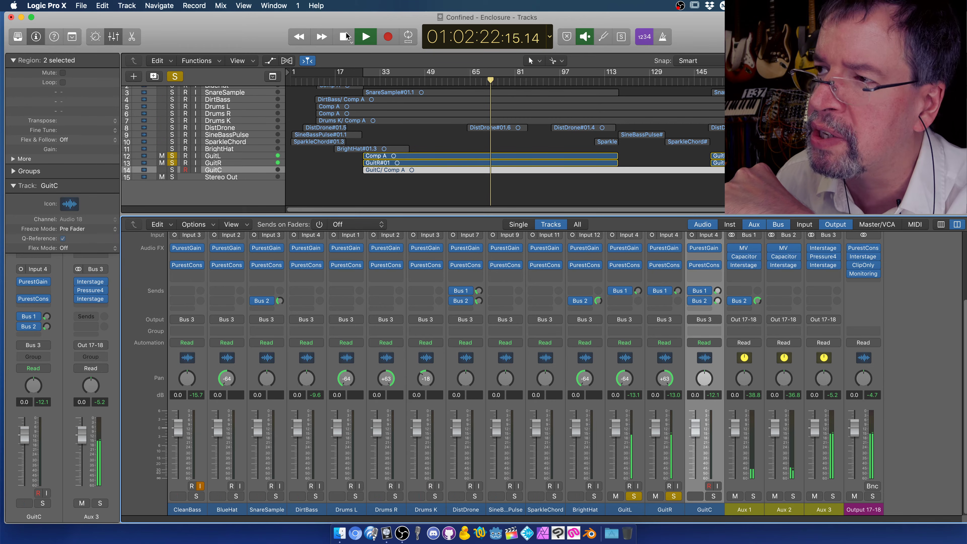
click(345, 37)
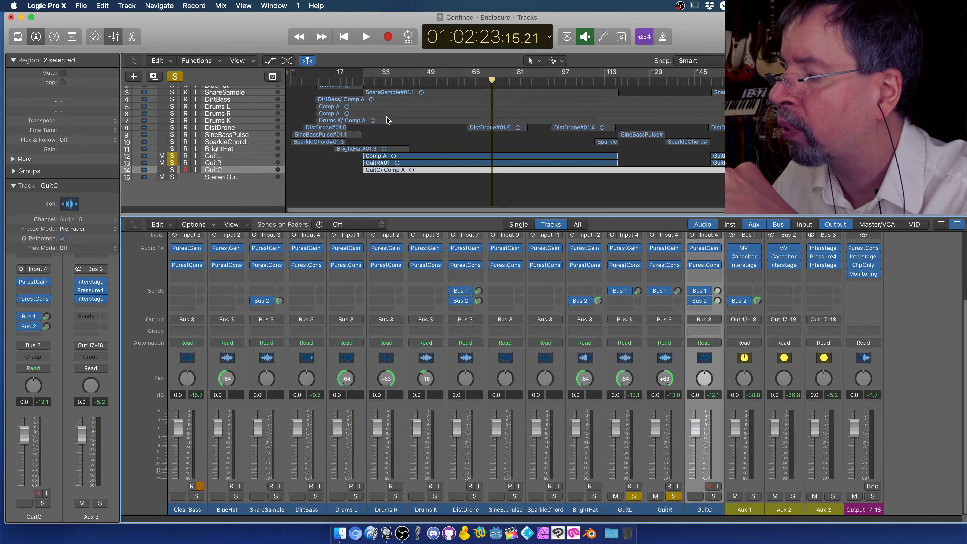
Clear the solo on GuitR, listen to GuitL alone, stop, and resume playback of the same channel.
click(674, 495)
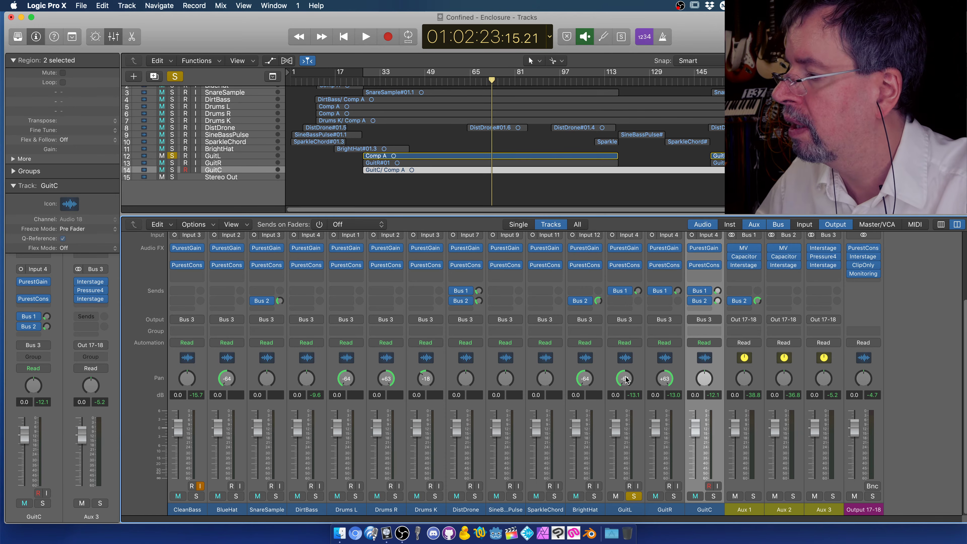
click(365, 37)
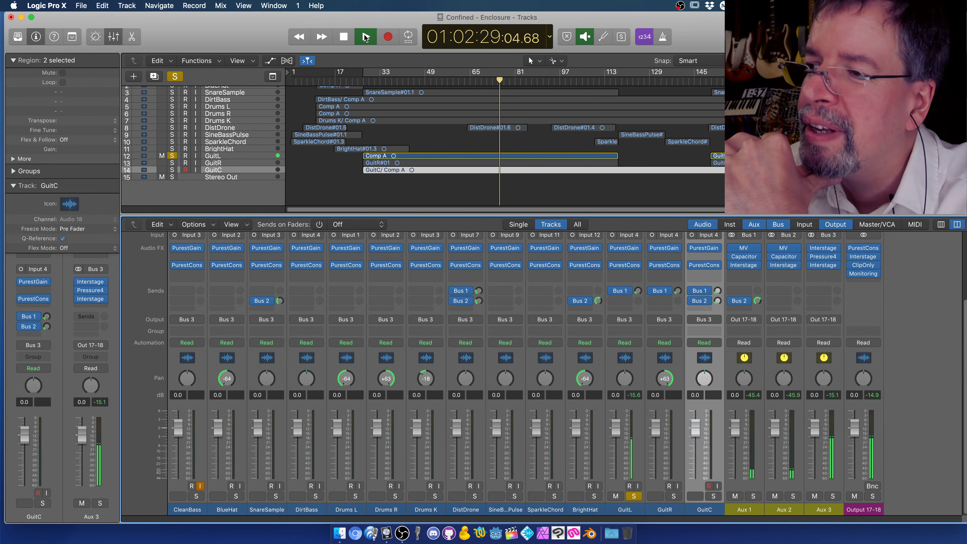
click(343, 36)
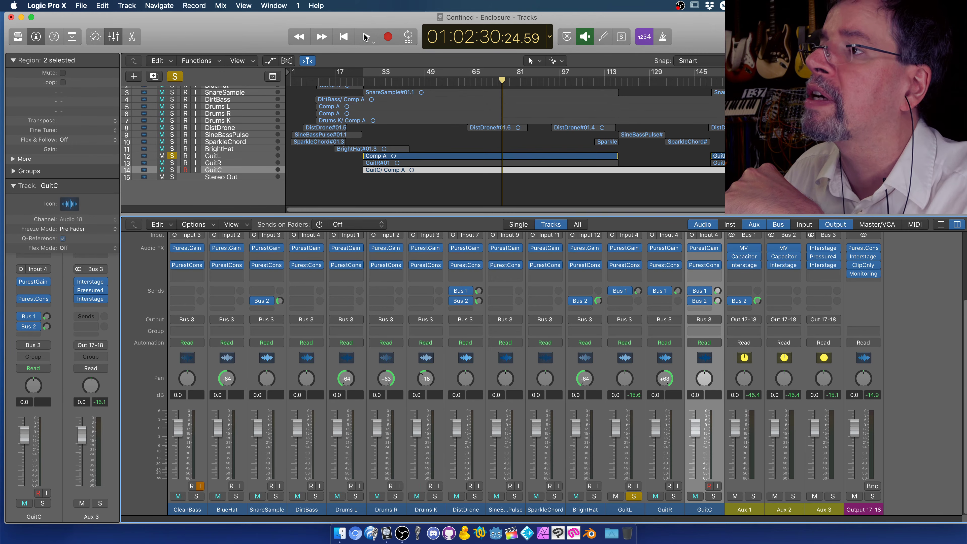
click(365, 37)
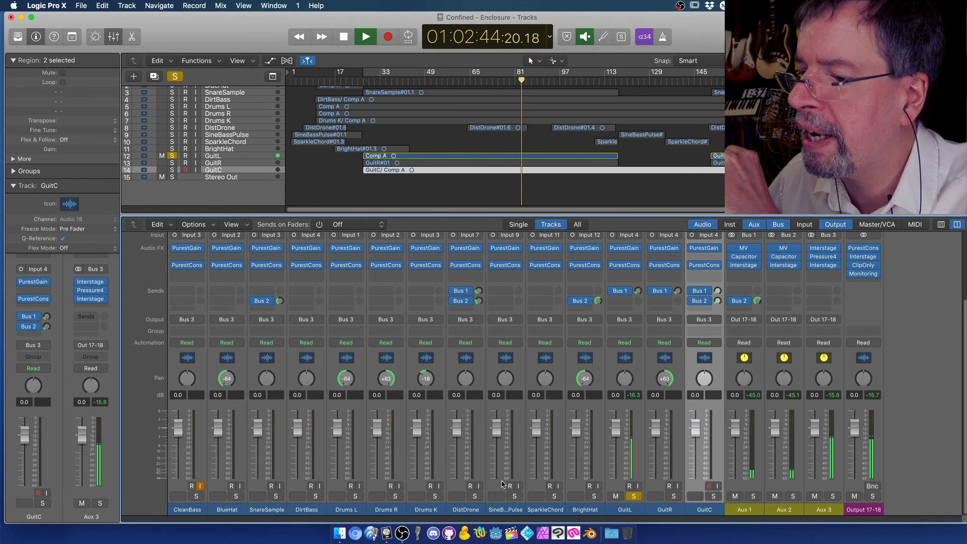
Briefly add CleanBass to the soloed GuitL, clear it, solo GuitR with GuitL, and stop playback.
click(197, 496)
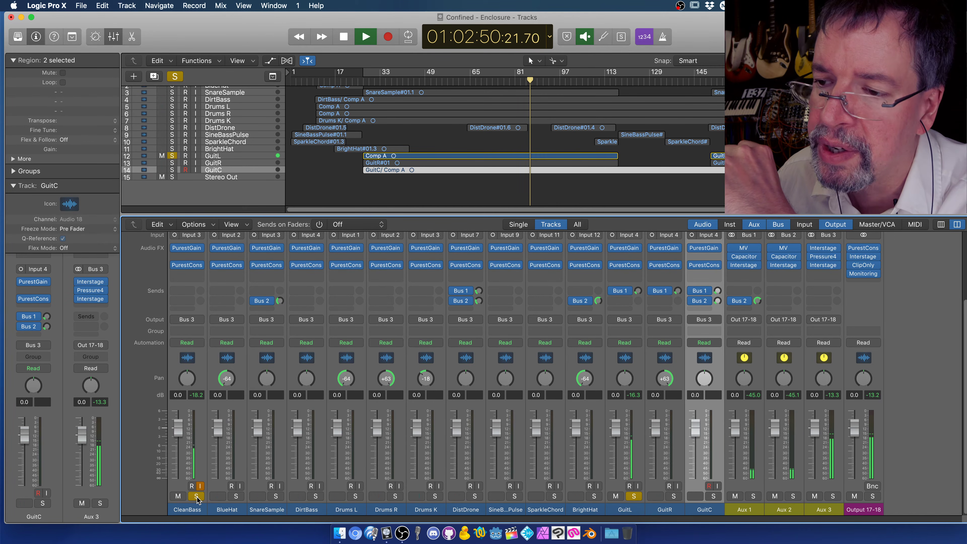
click(197, 495)
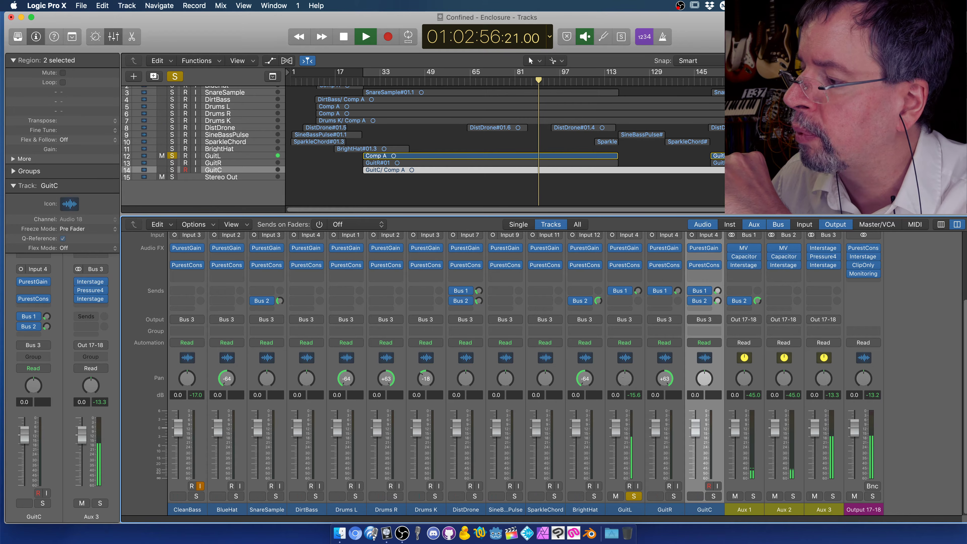
click(673, 496)
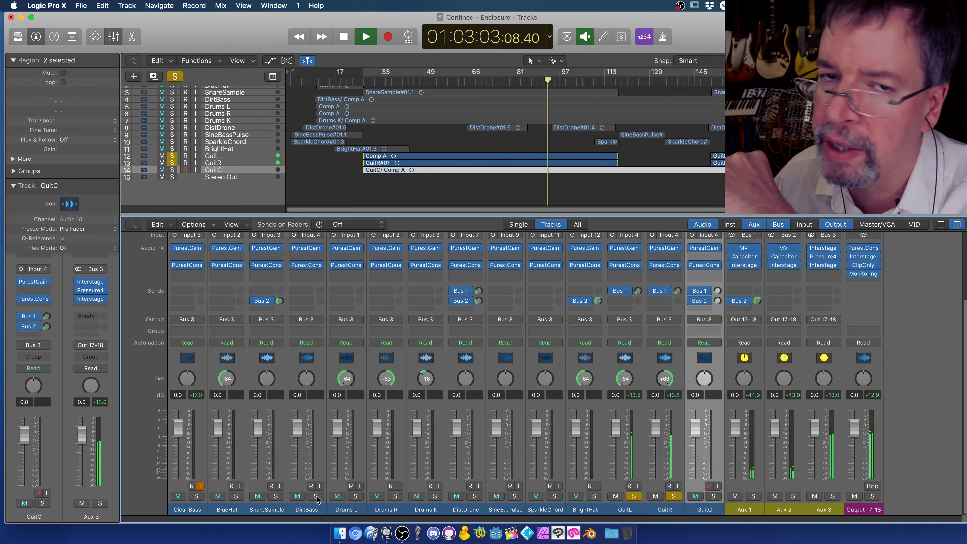
click(344, 36)
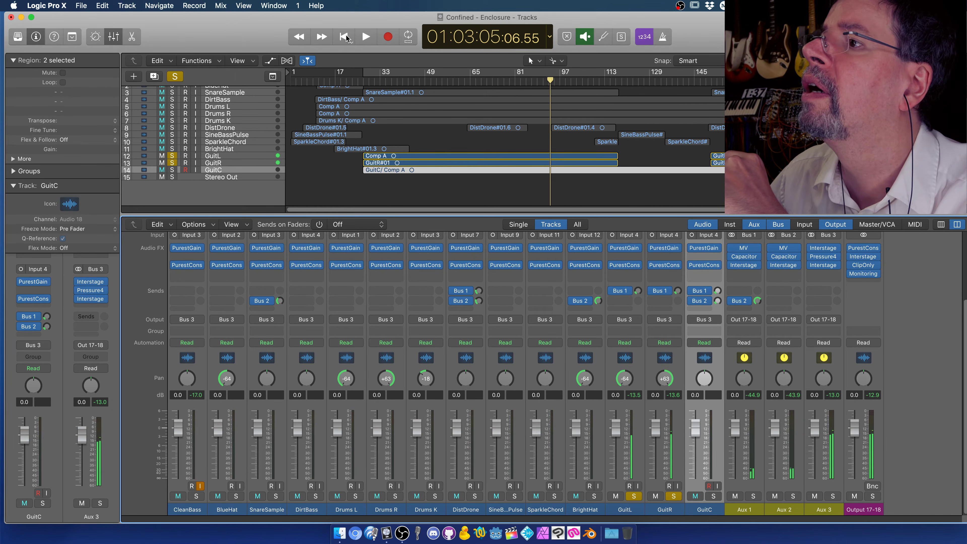
Play DirtBass soloed with GuitL and GuitR, clear the guitar solos to hear DirtBass alone, and stop playback.
click(315, 495)
click(366, 37)
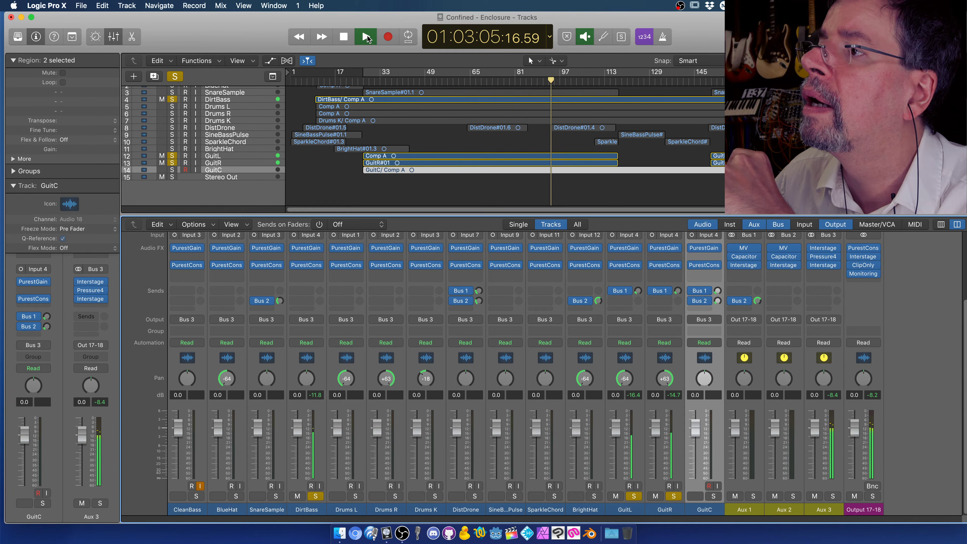
click(634, 496)
click(673, 496)
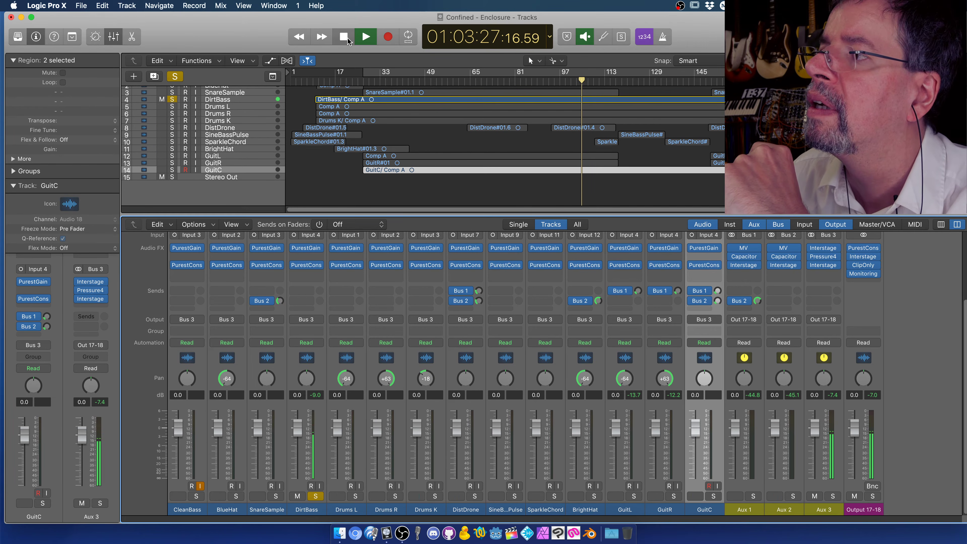
click(344, 37)
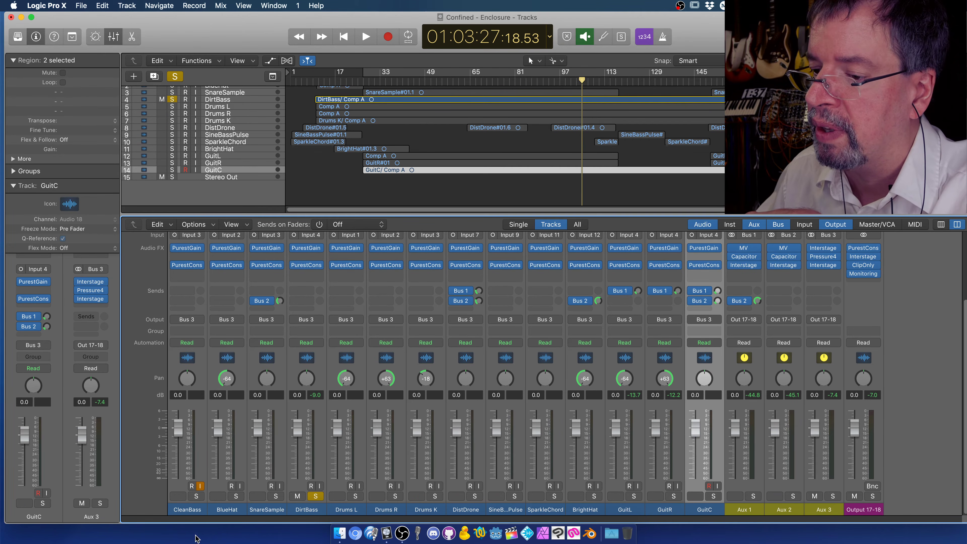
Switch the solo from DirtBass to CleanBass, play it alone, briefly bring in DirtBass, and stop playback.
click(196, 495)
click(297, 496)
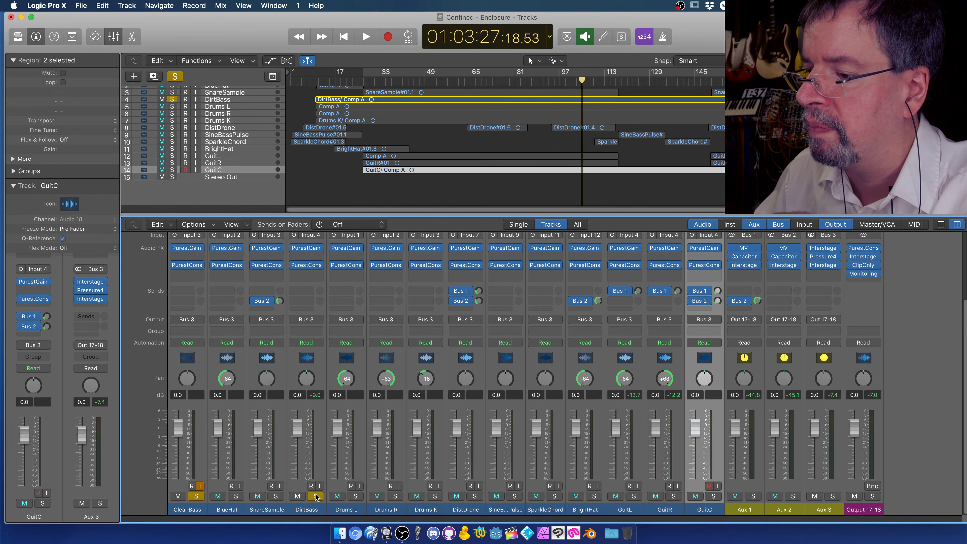
click(316, 496)
click(365, 35)
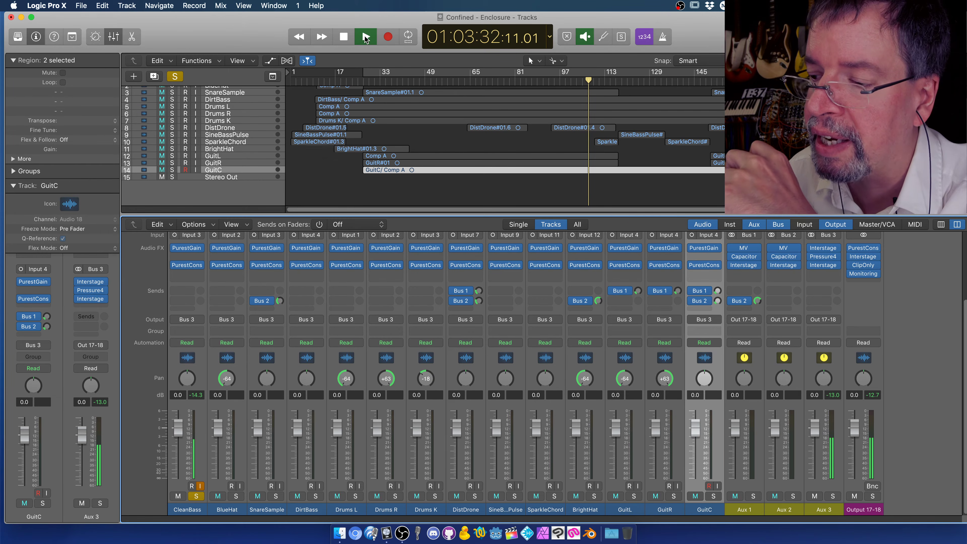
click(315, 496)
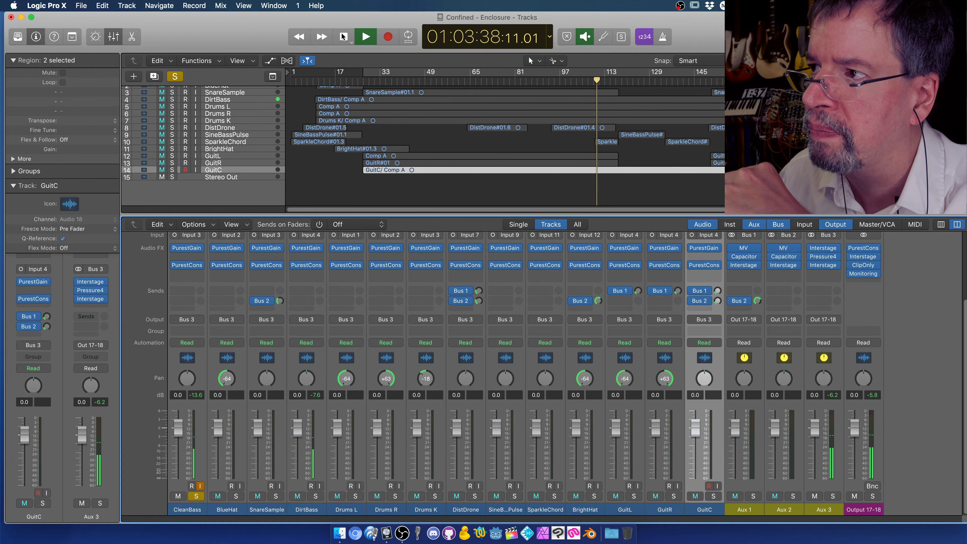
click(343, 36)
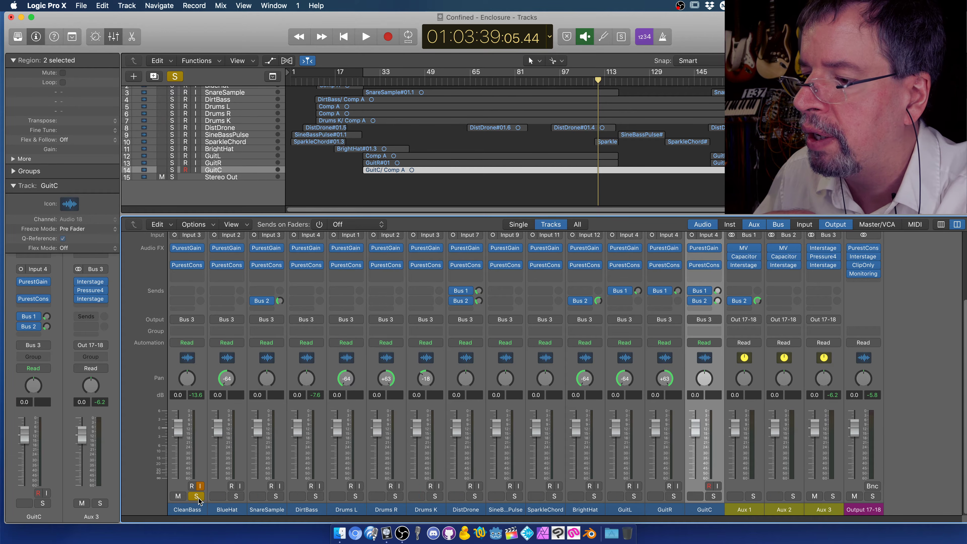
Play DirtBass and CleanBass soloed together, toggle CleanBass input monitoring off and on again, and stop playback.
click(315, 495)
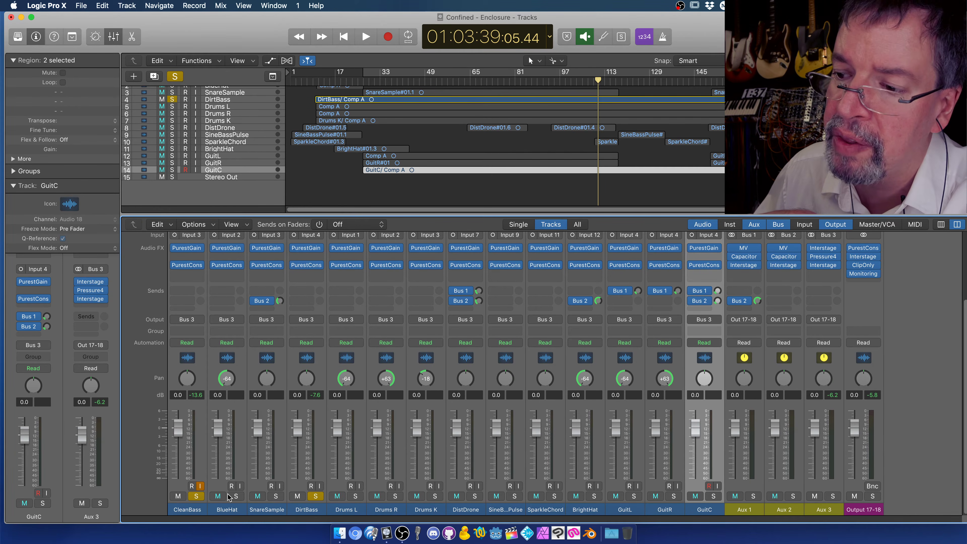
click(363, 36)
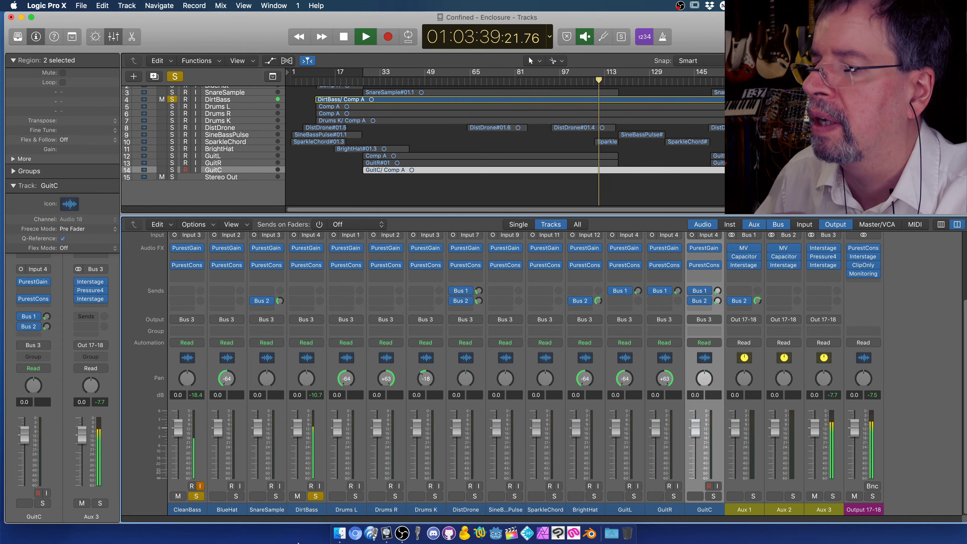
click(200, 487)
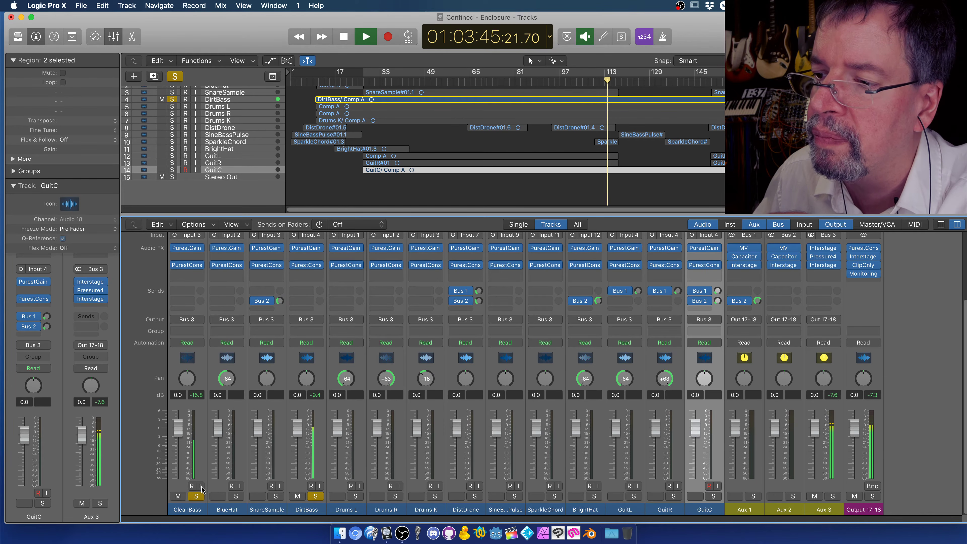
click(202, 488)
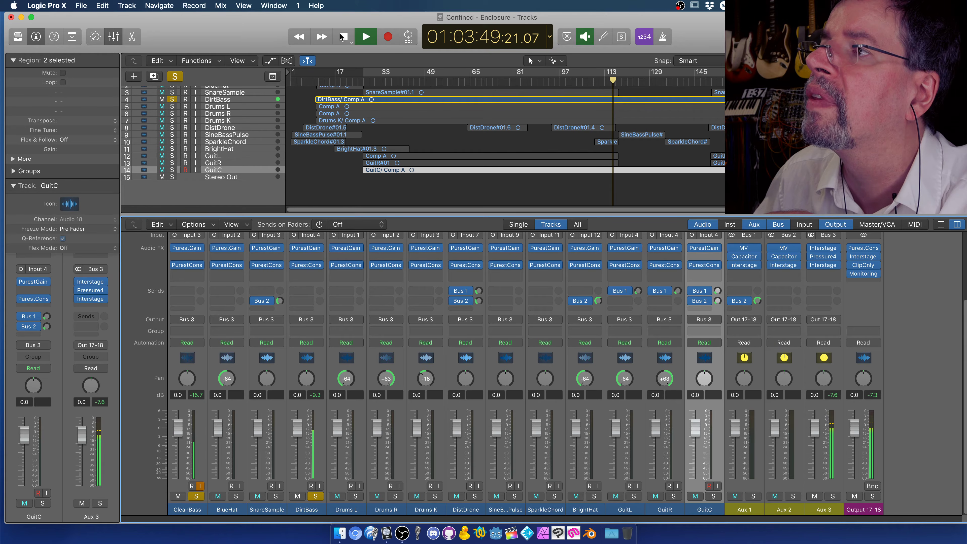
click(342, 37)
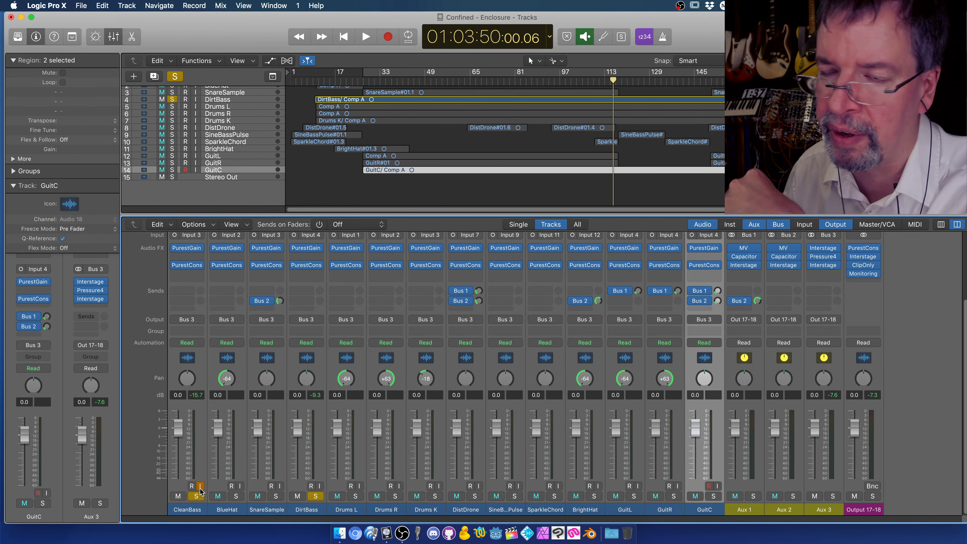
Clear the CleanBass and DirtBass solos and play a passage of the full mix from about 01:01:52.
click(198, 496)
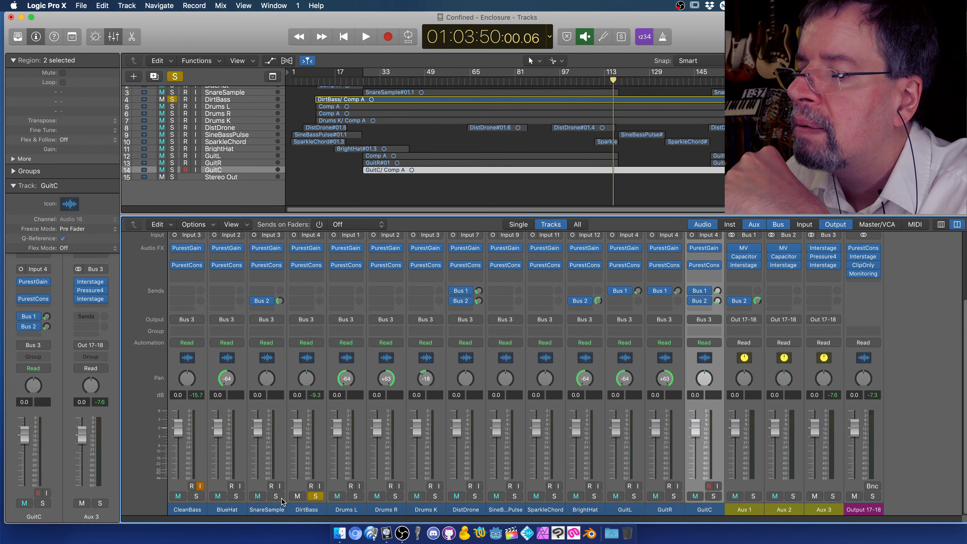
click(314, 495)
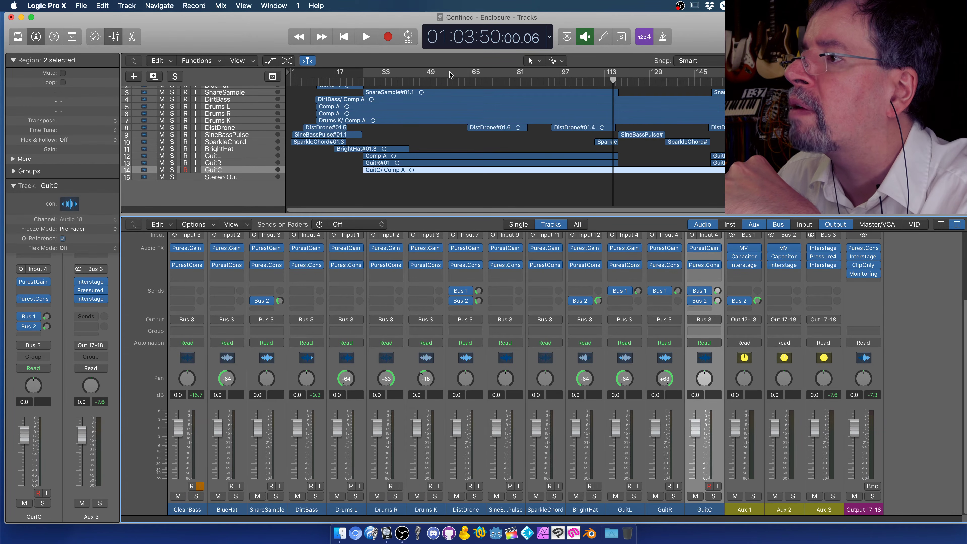
click(447, 79)
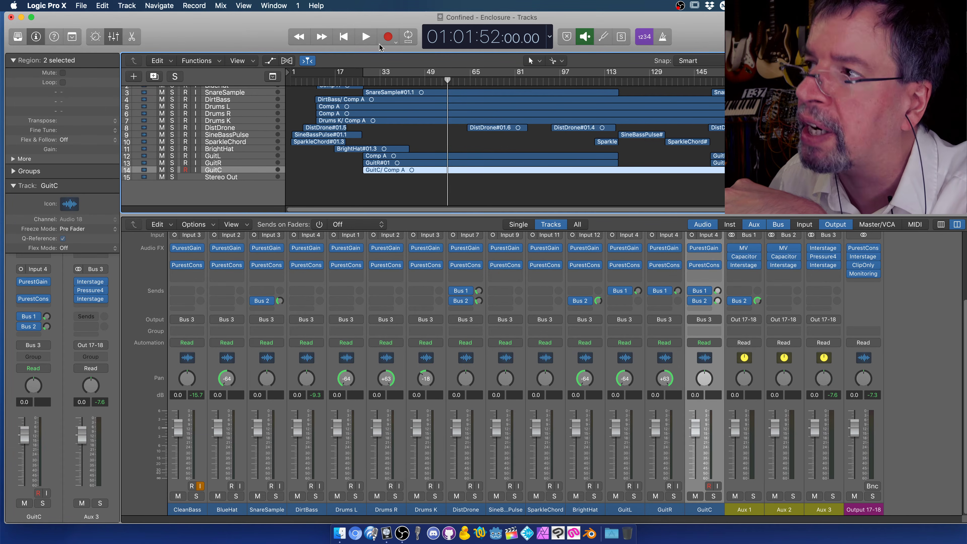
click(365, 38)
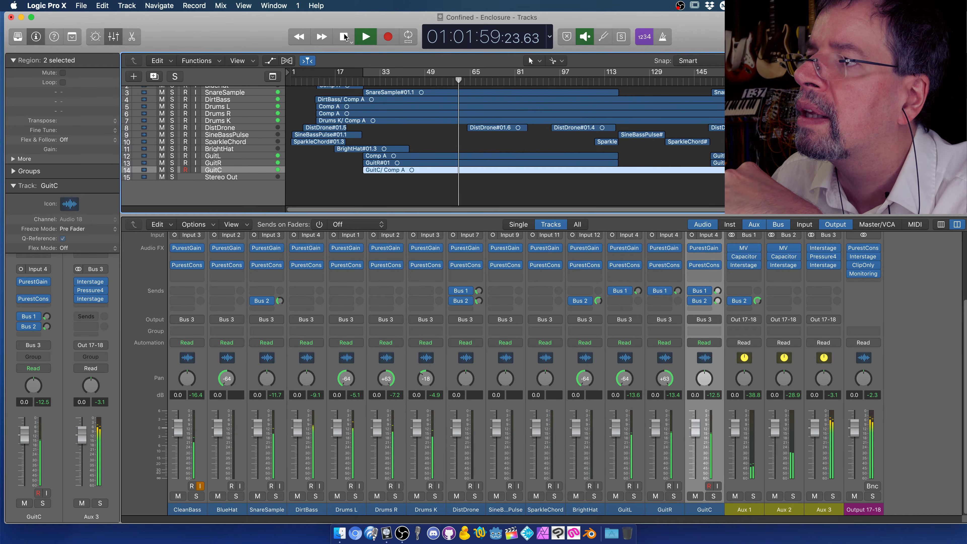
click(344, 36)
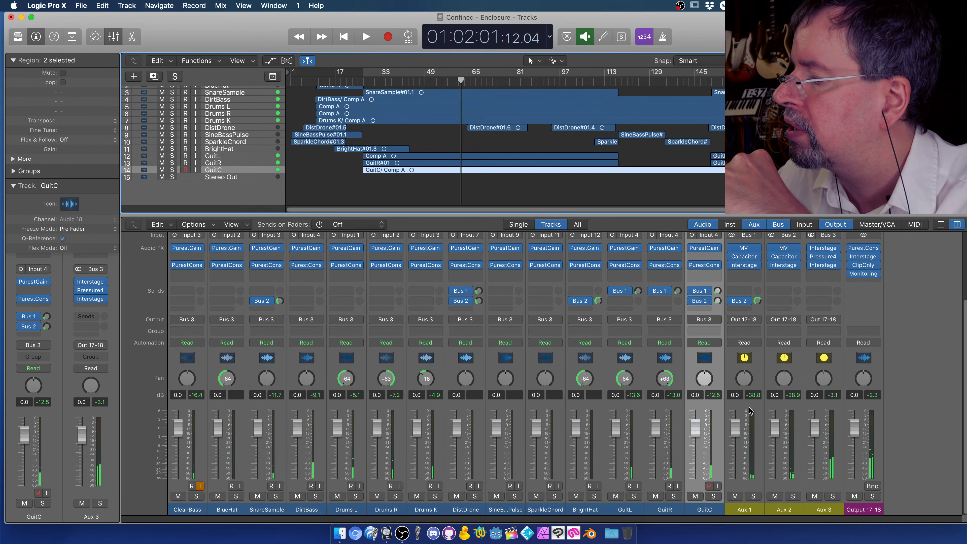
Check the PurestGain settings on SineBassPulse, DirtBass and DistDrone, closing each plug-in window.
mouse_move(698, 267)
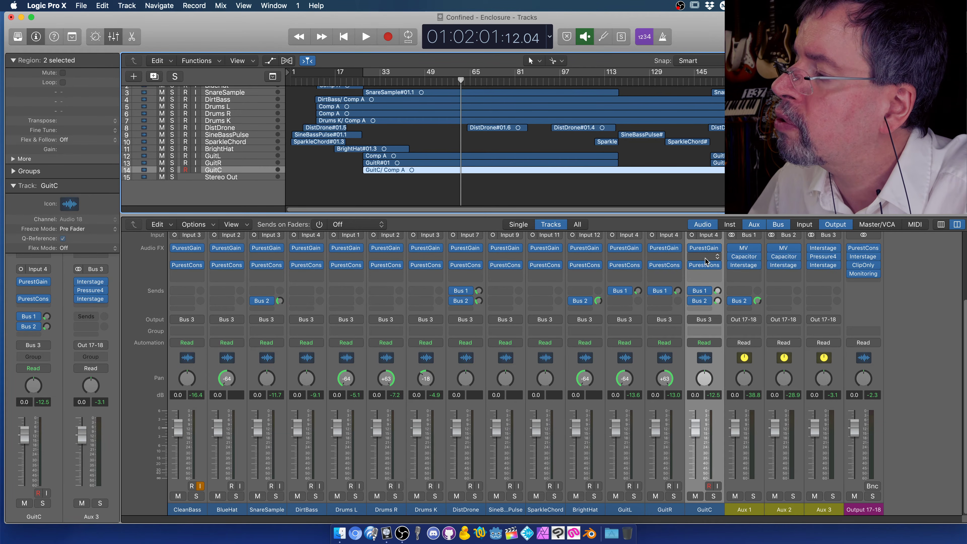
click(511, 250)
drag(141, 30, 187, 35)
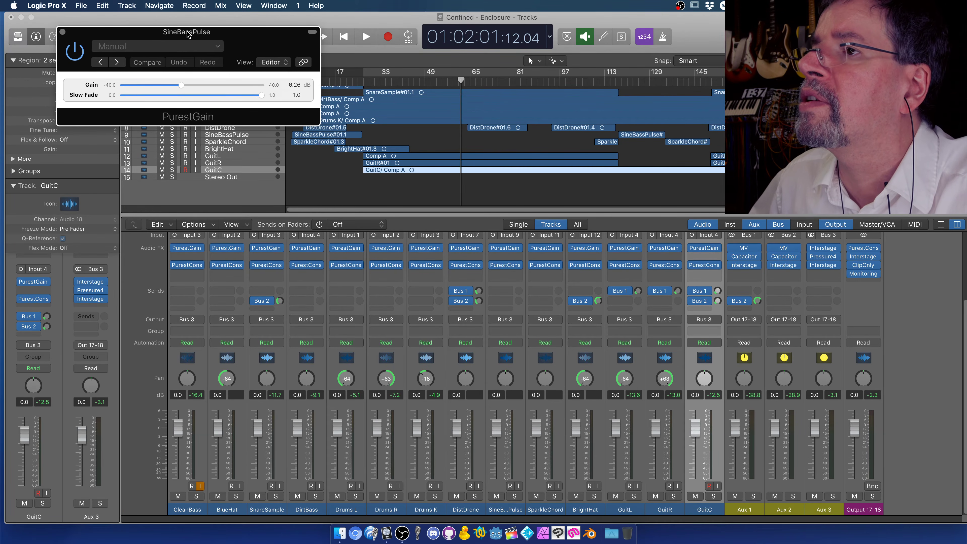
click(305, 248)
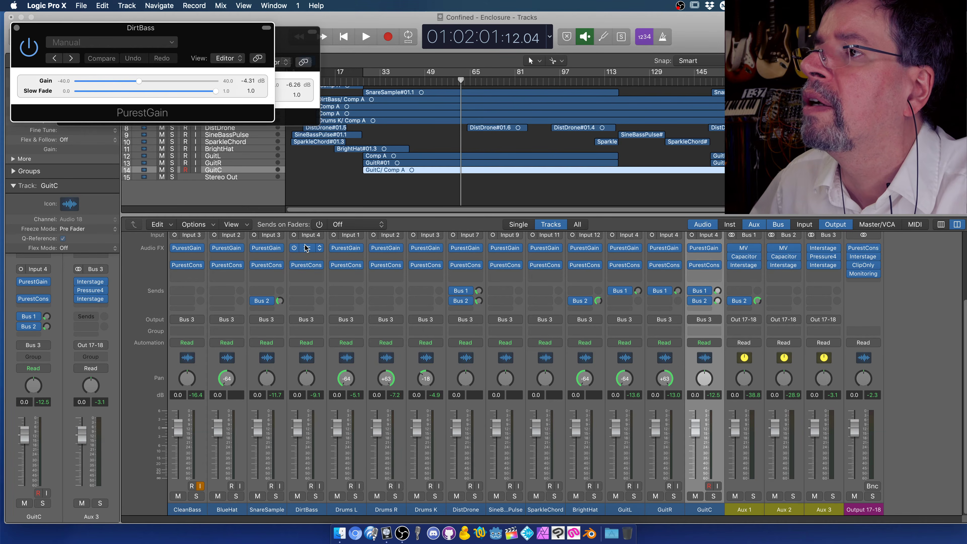
click(305, 248)
click(506, 250)
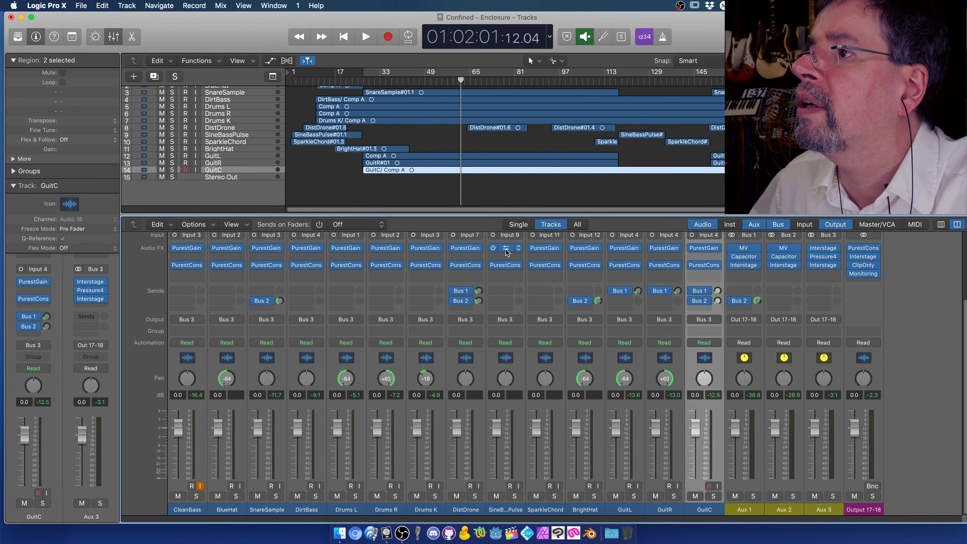
click(465, 248)
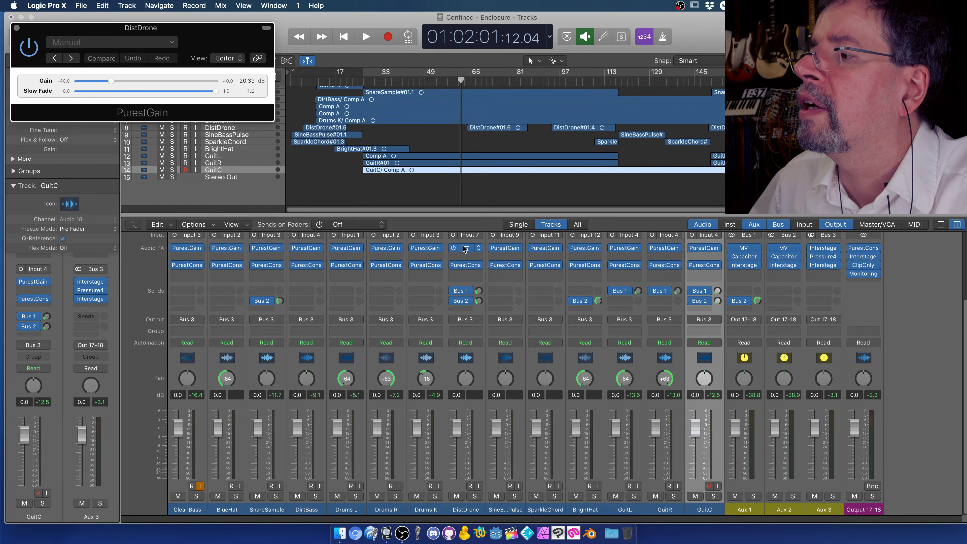
click(464, 248)
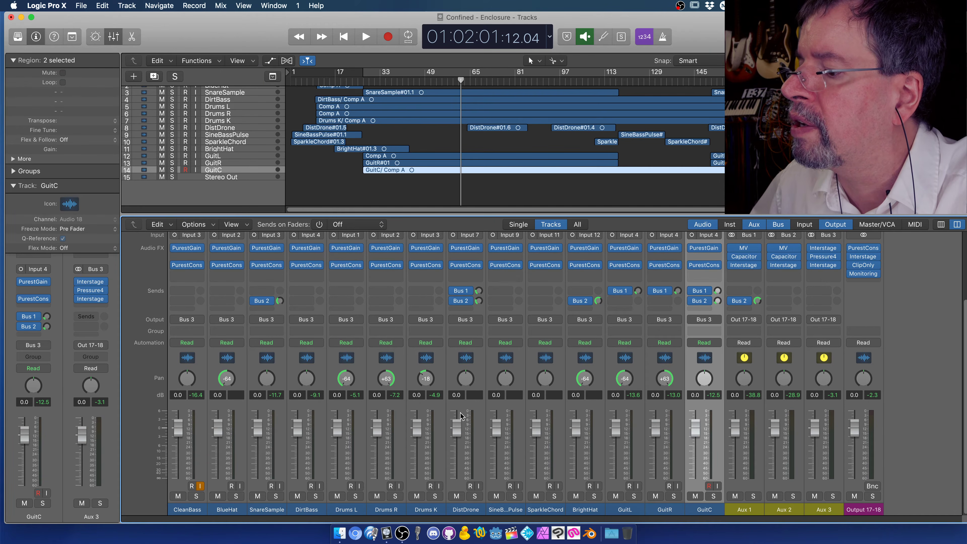
Solo DistDrone, listen at several positions within its DistDrone#01.6 region, and replay that region from about 01:02:10.
click(475, 497)
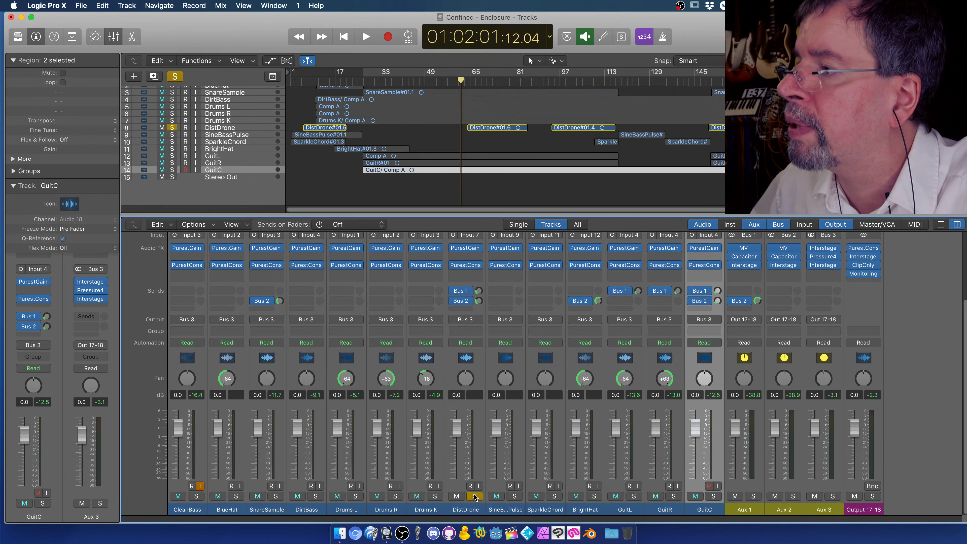
click(493, 80)
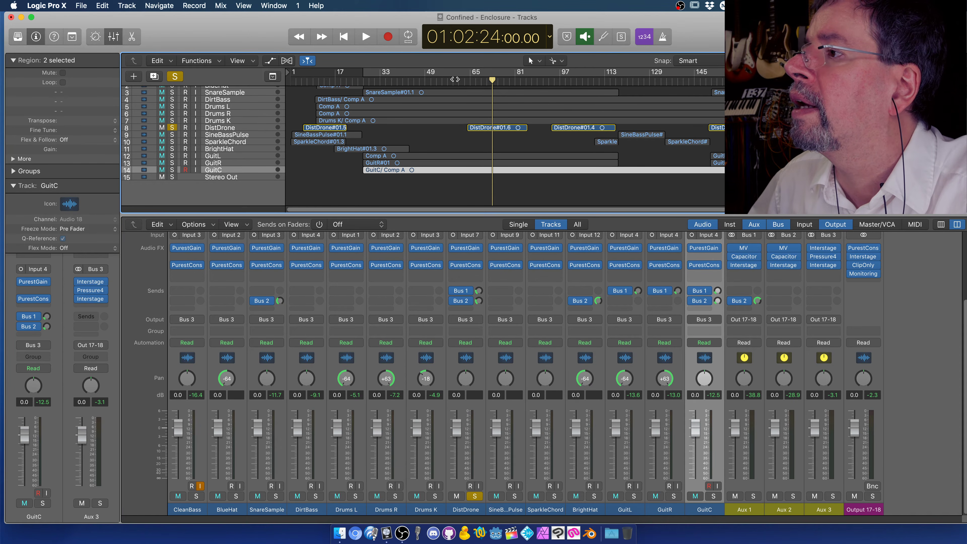
key(space)
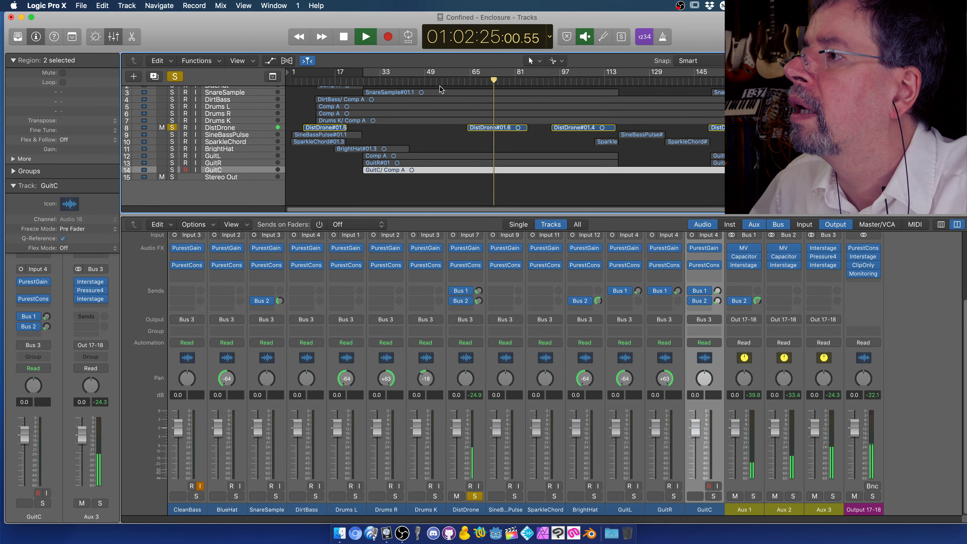
click(474, 80)
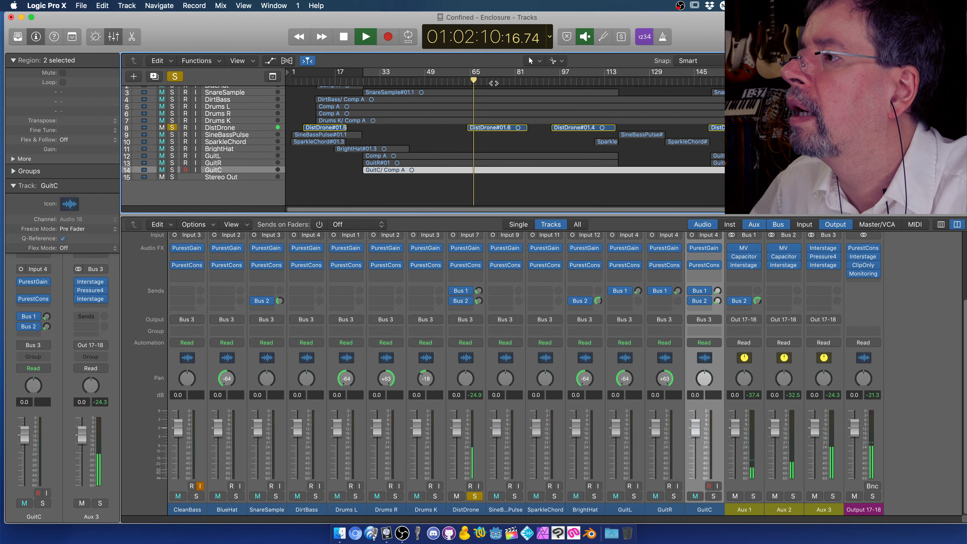
click(514, 81)
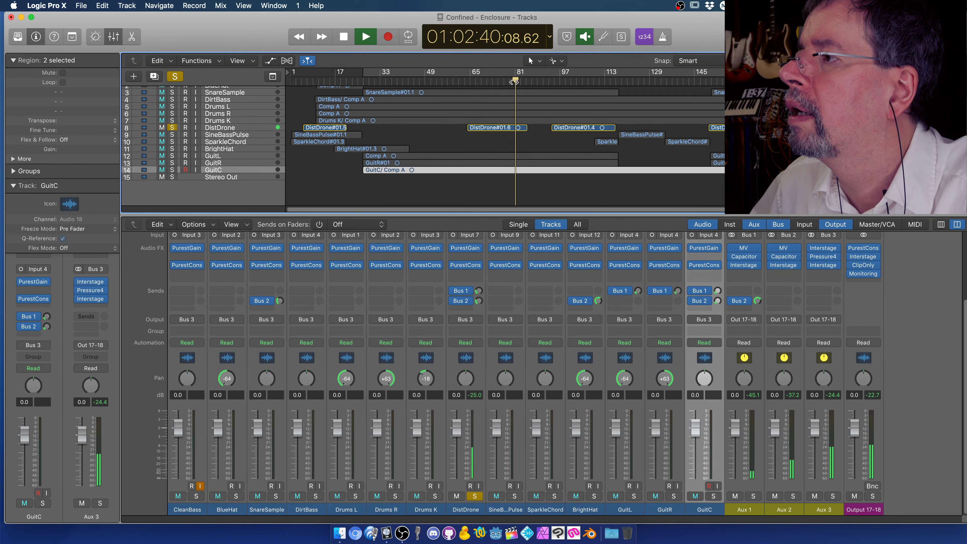
click(348, 38)
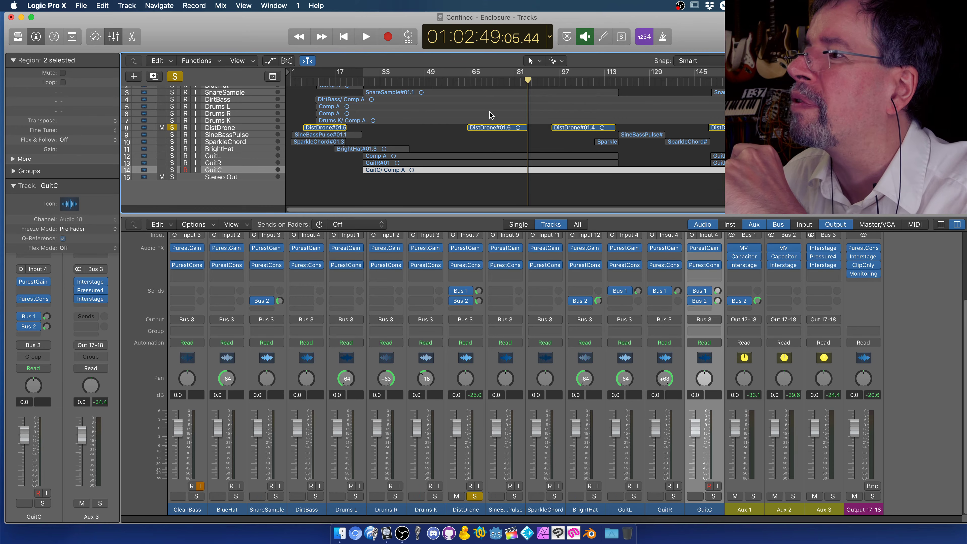
click(473, 81)
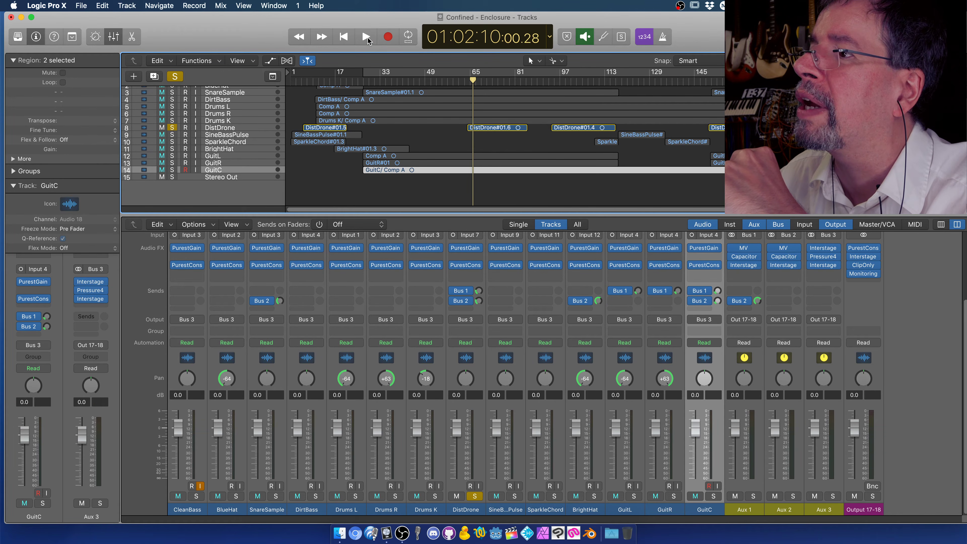
click(367, 36)
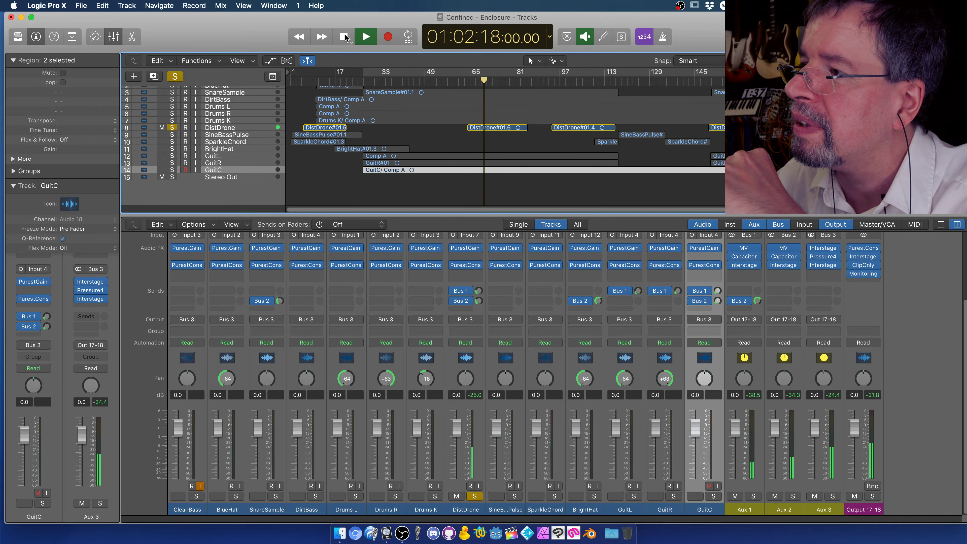
Stop playback, clear the DistDrone solo, and look at DistDrone's PurestConsoleChannel plug-in, closing its window again.
click(344, 36)
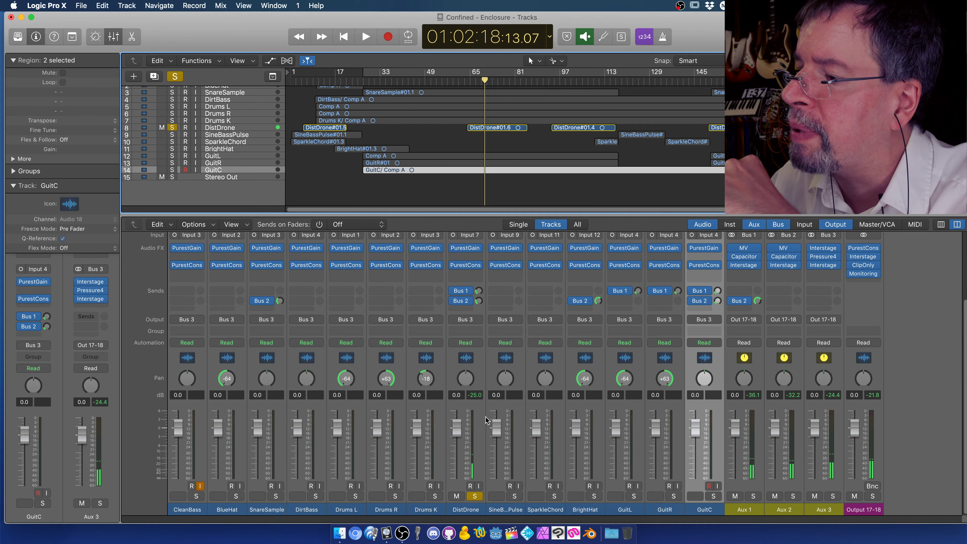
click(472, 498)
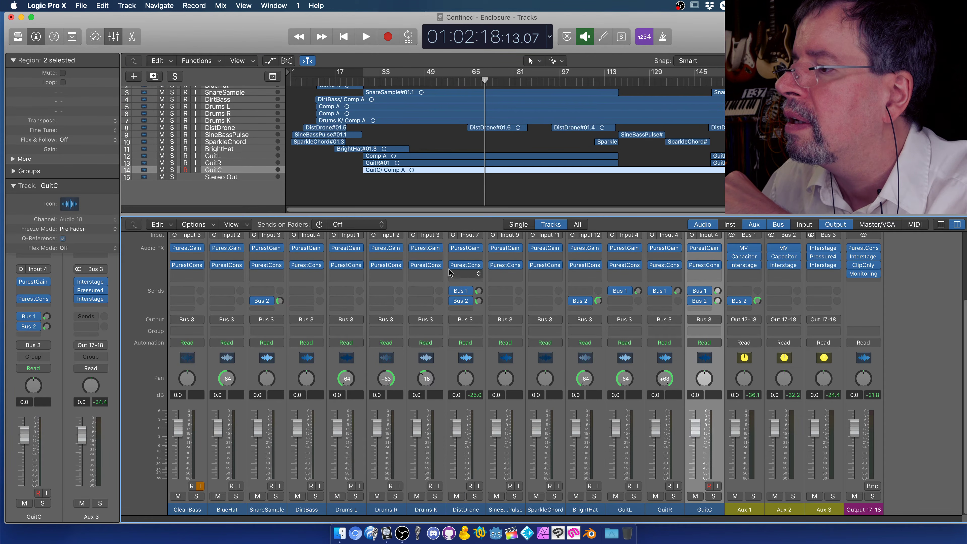
click(465, 265)
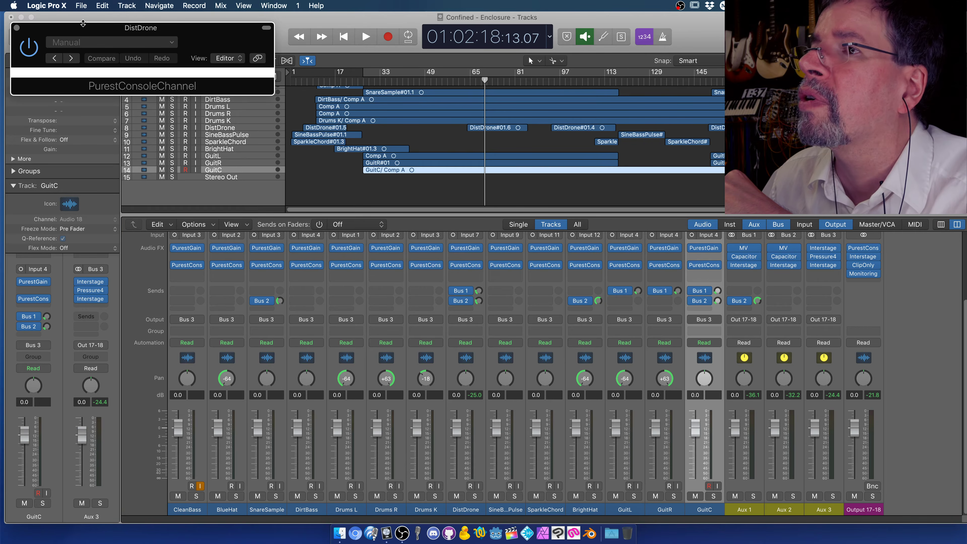
click(467, 266)
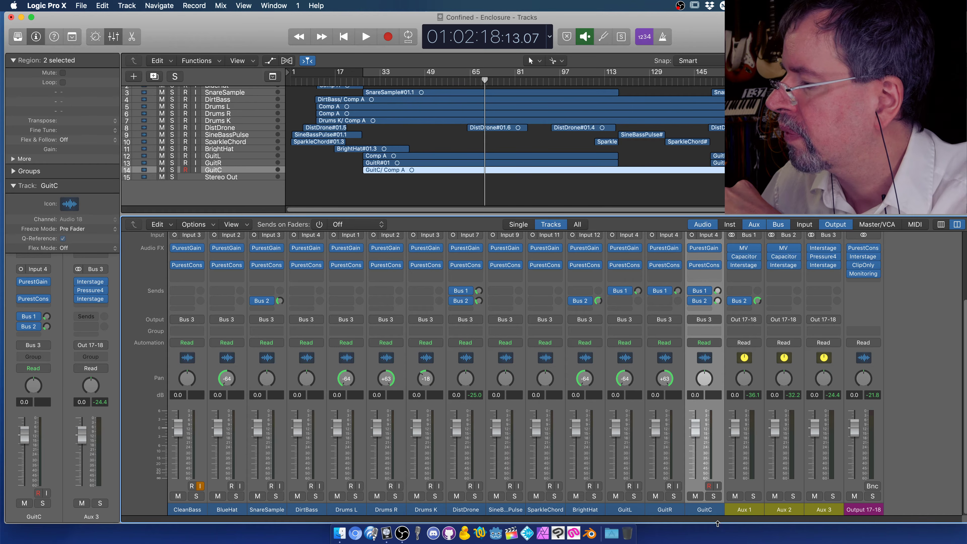
Select all channel strips from GuitC to CleanBass and insert a mono Airwindows ClipOnly between PurestGain and PurestConsoleChannel on them.
drag(704, 511, 177, 517)
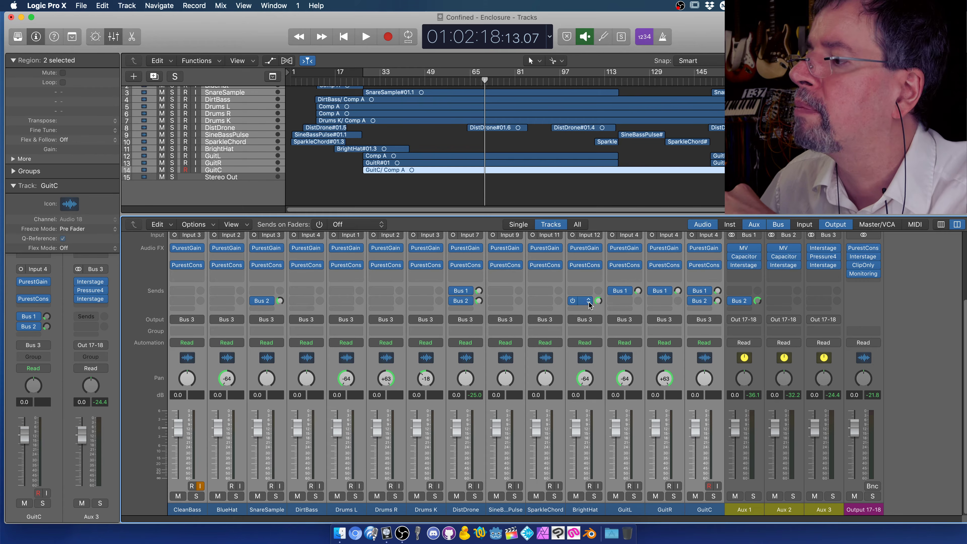
click(717, 257)
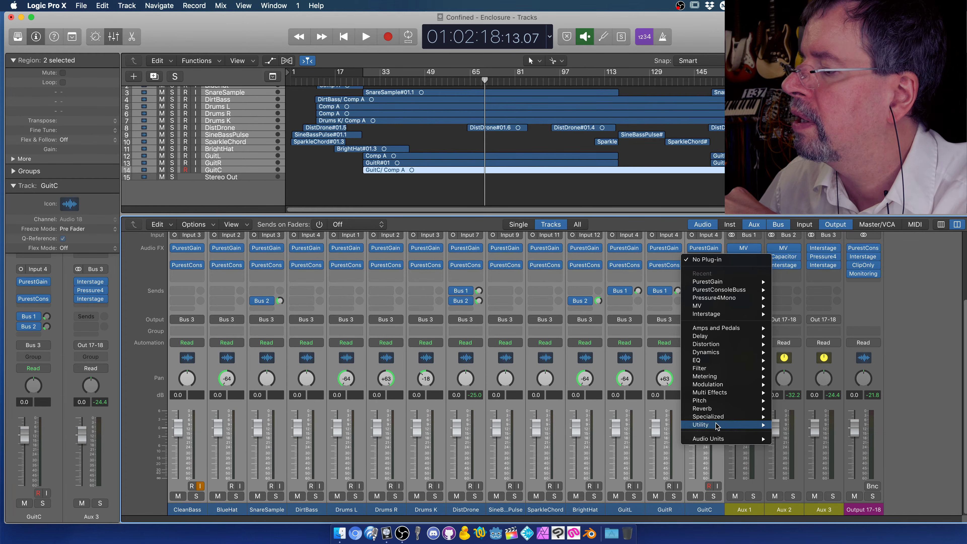
mouse_move(716, 439)
mouse_move(799, 439)
mouse_move(866, 443)
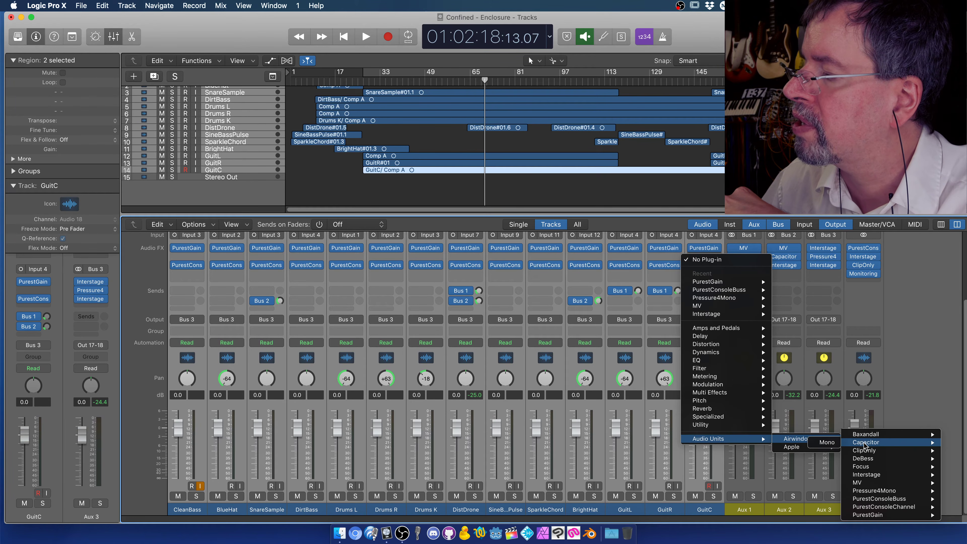
click(875, 450)
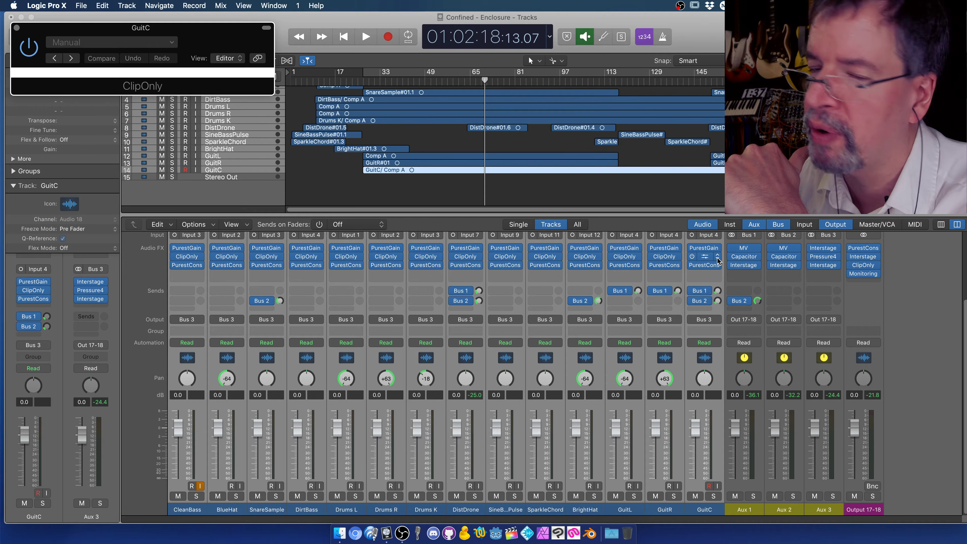
Remove the ClipOnly plug-in from all the selected channel strips.
click(717, 259)
mouse_move(729, 459)
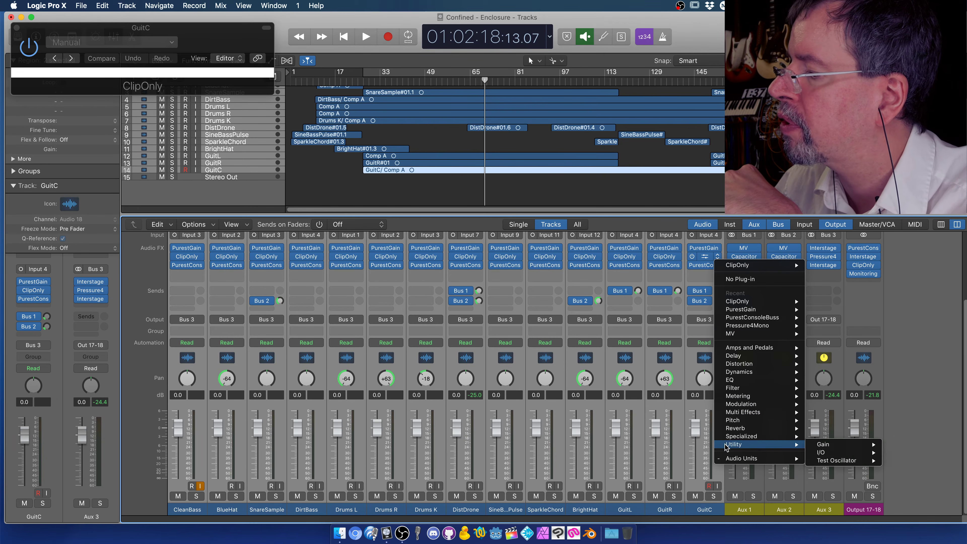
click(742, 279)
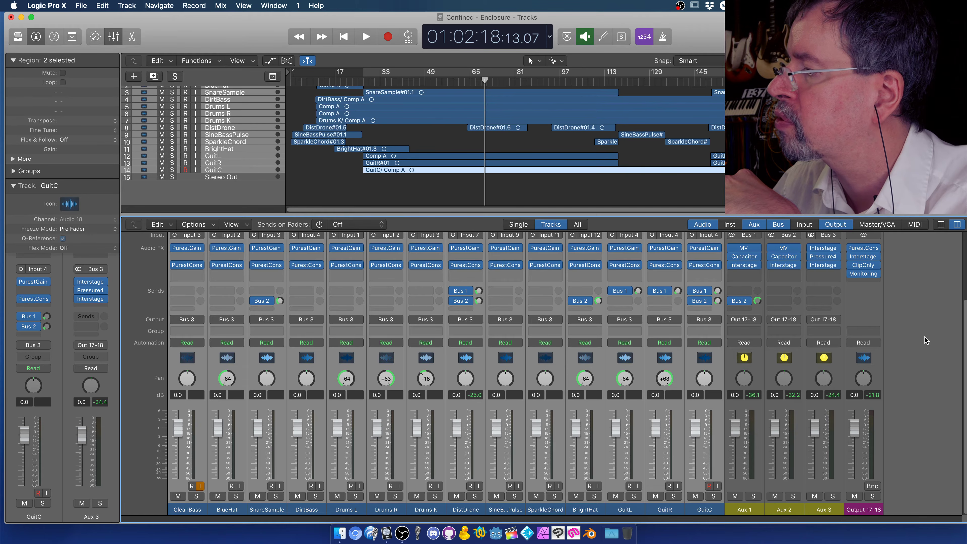
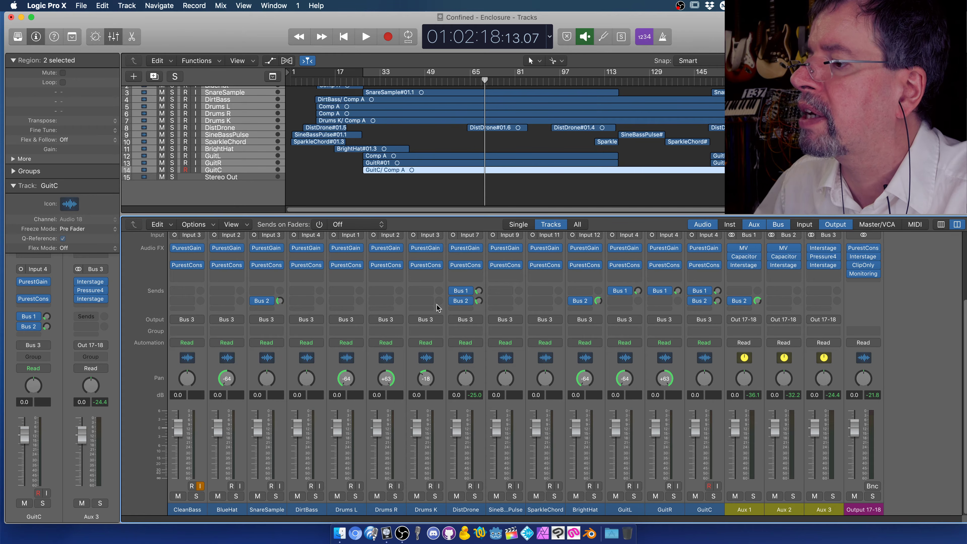
Add a send to Bus 5 on the Drums R channel strip.
click(389, 301)
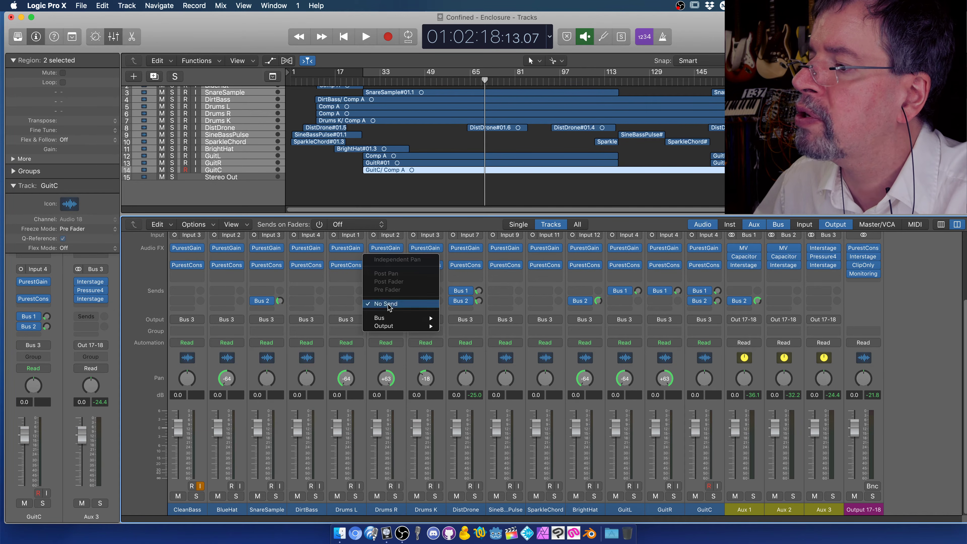
mouse_move(387, 319)
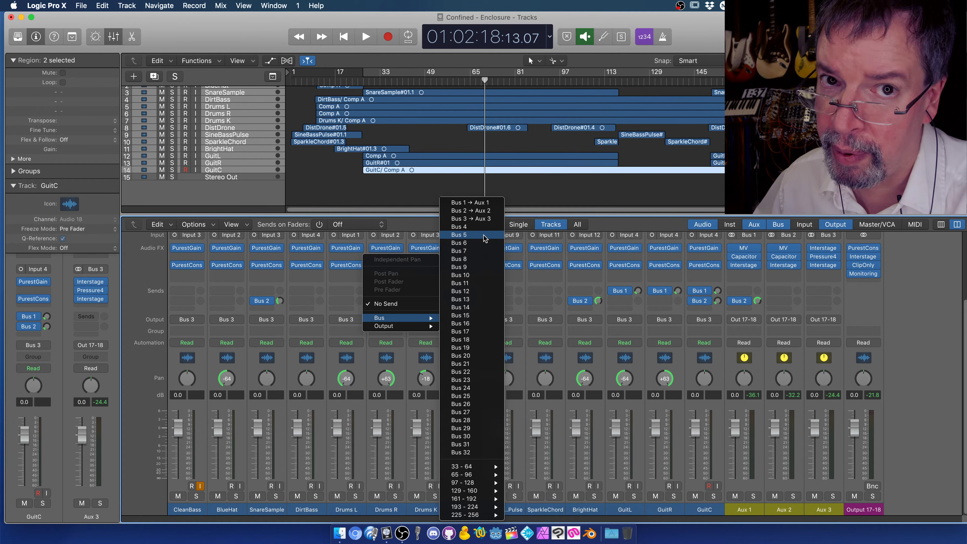
click(483, 235)
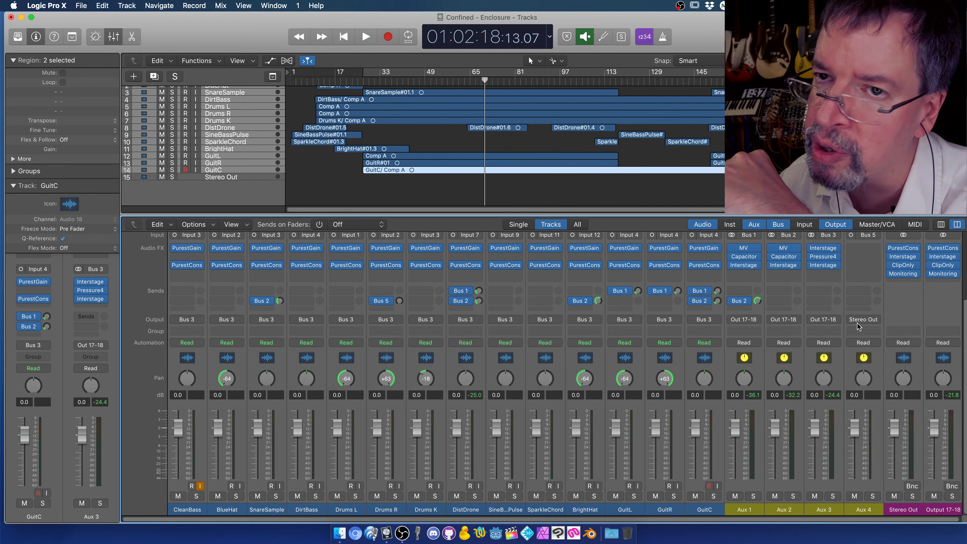
Route the Aux 4 output to Output 17-18, switch it to Output 19-20, and finally set it to No Output.
click(865, 321)
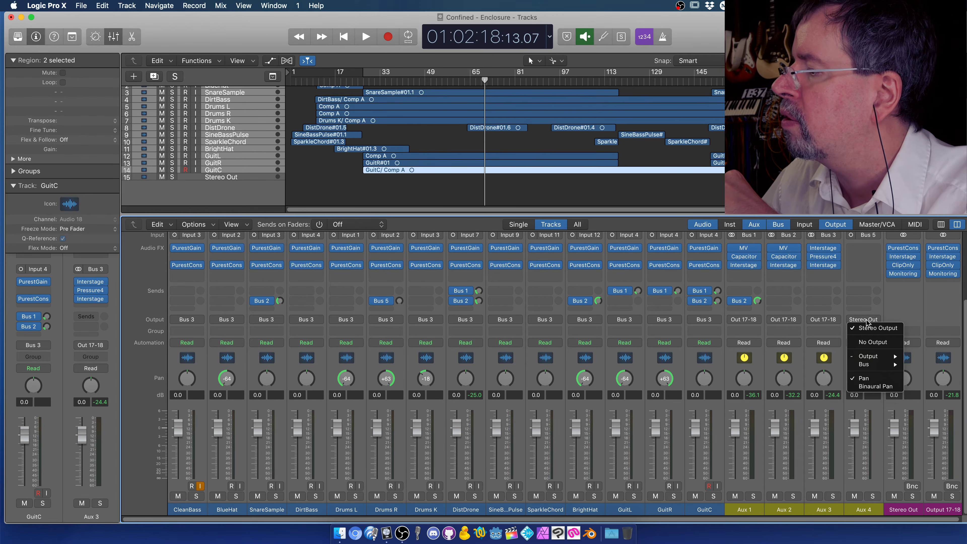
mouse_move(867, 358)
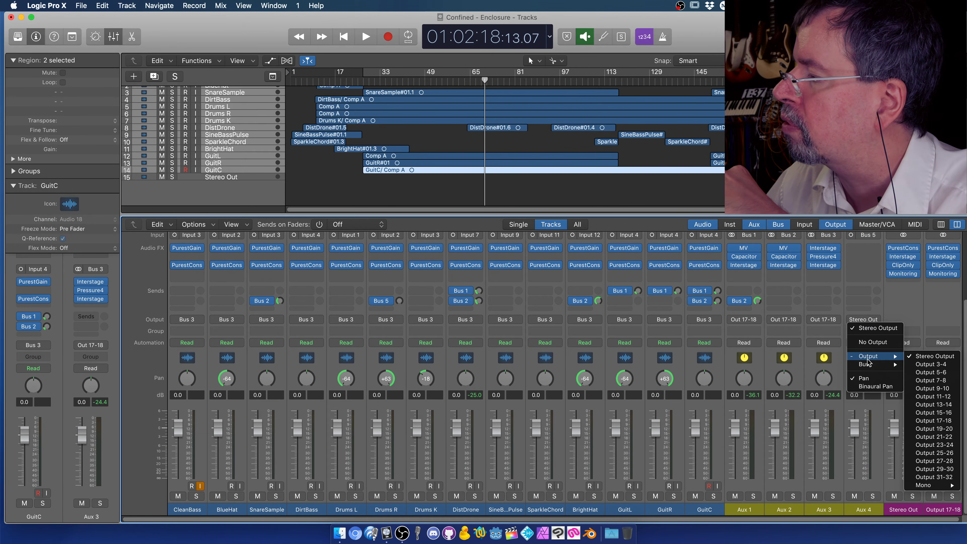
click(931, 421)
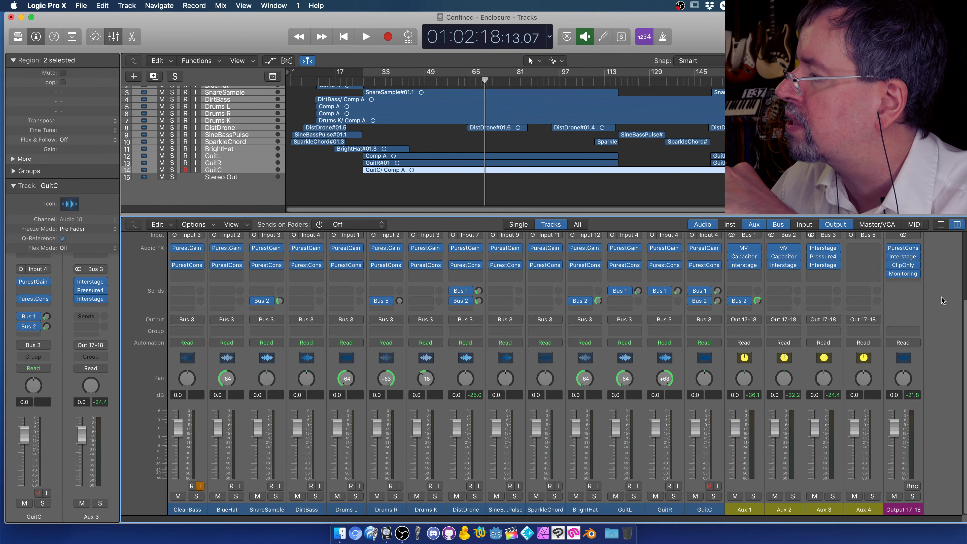
click(863, 323)
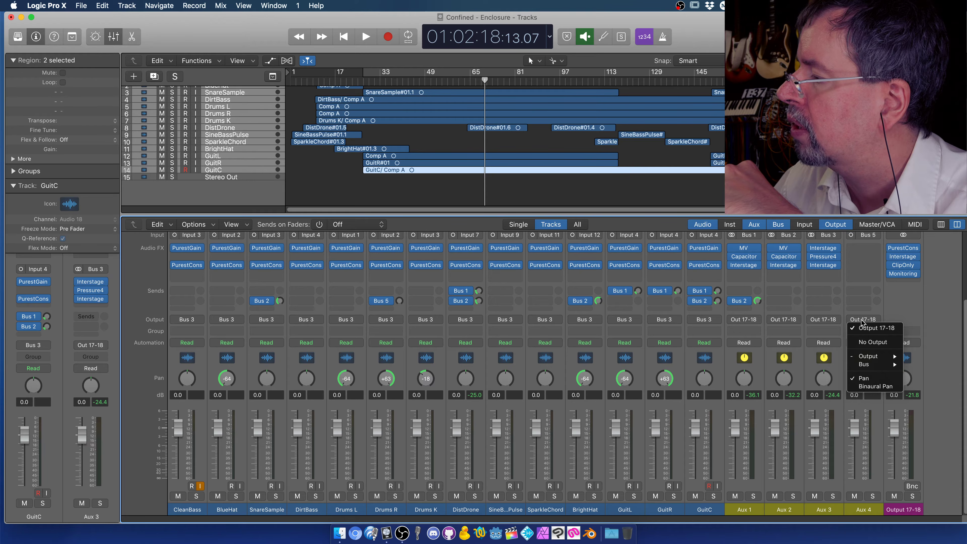
mouse_move(869, 356)
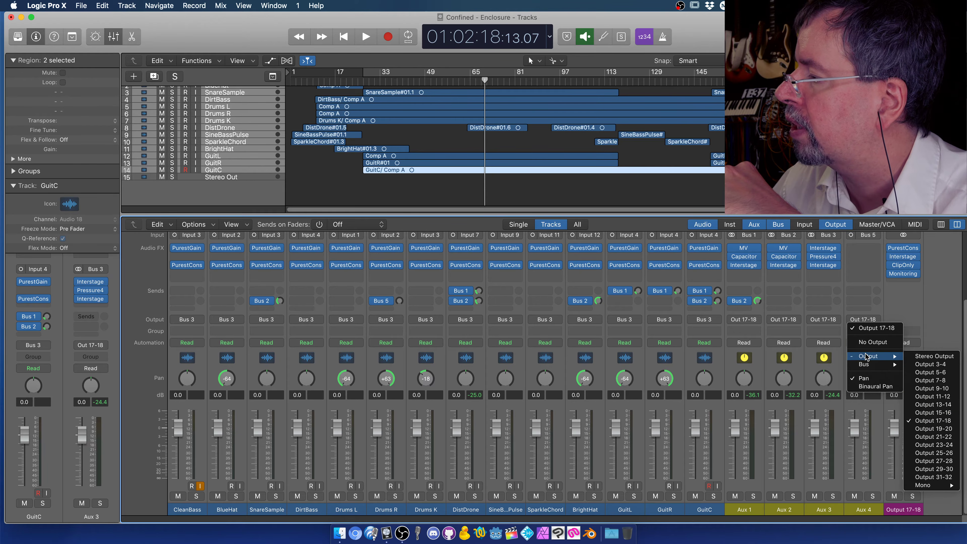
click(930, 429)
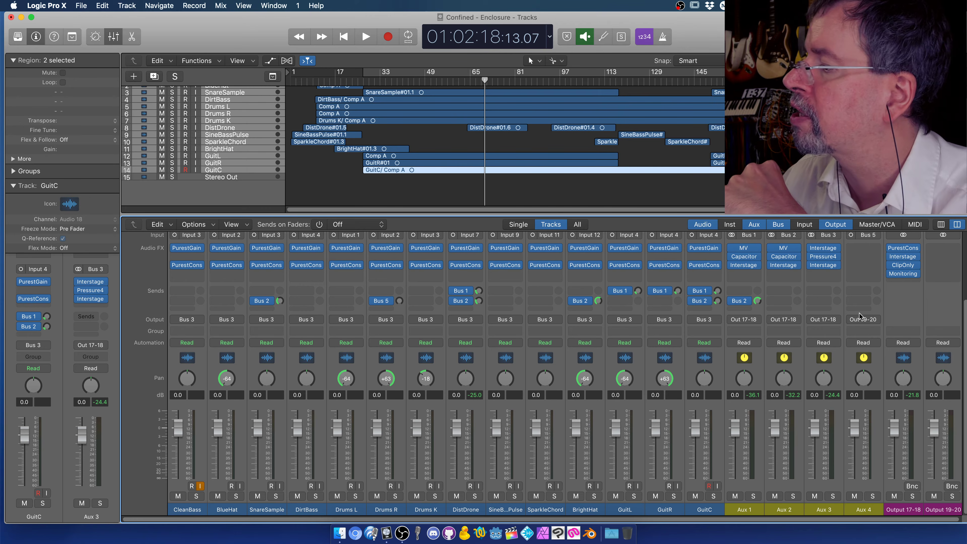
click(866, 321)
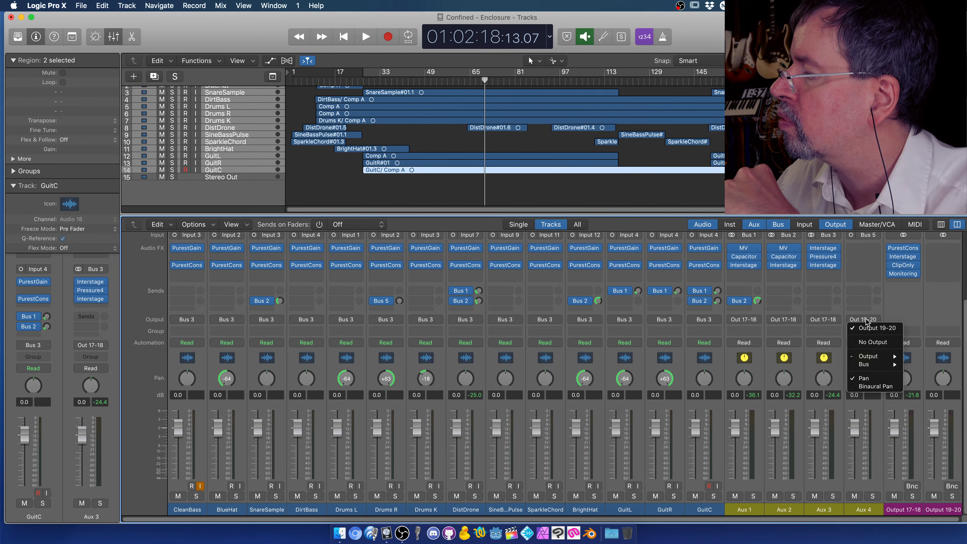
click(869, 341)
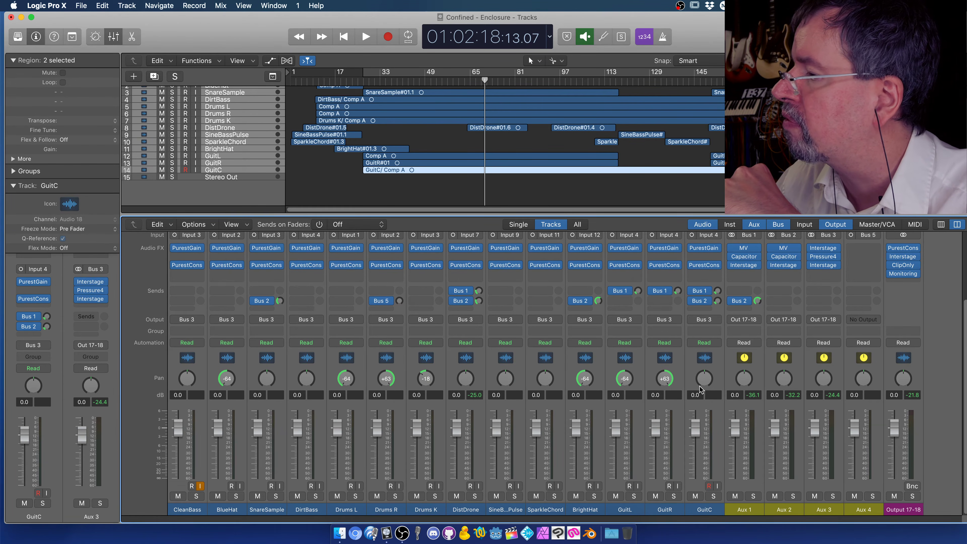
Remove the Bus 5 send from Drums R and delete the Aux 4 channel strip.
click(390, 302)
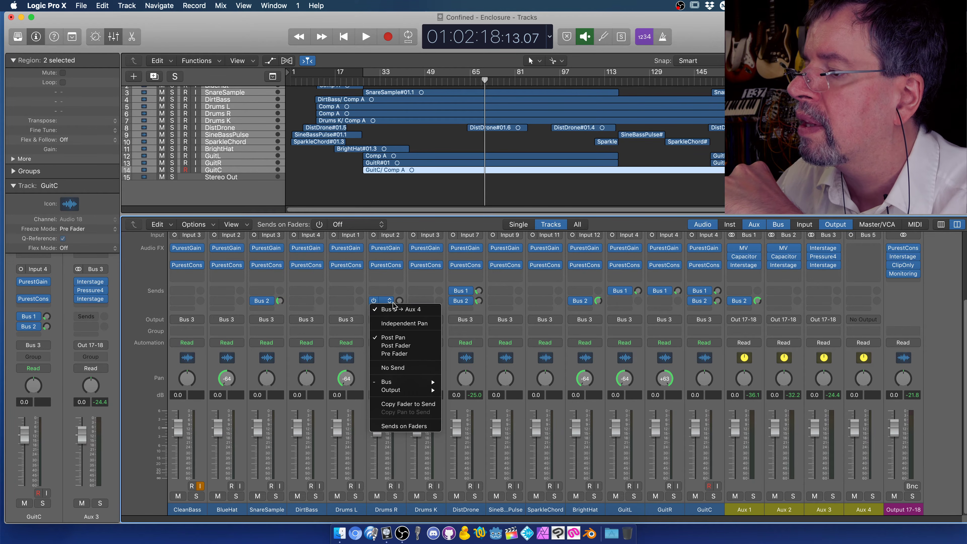
click(399, 367)
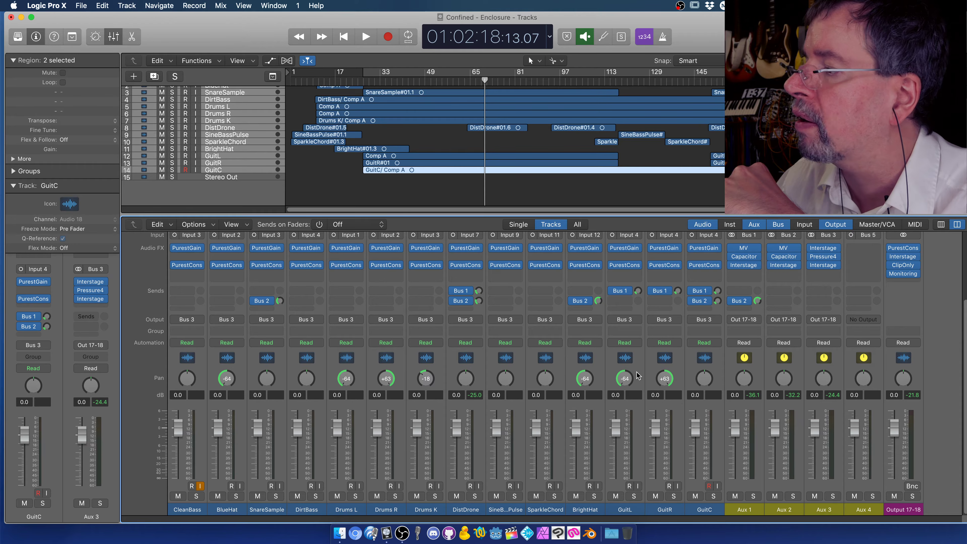
click(863, 510)
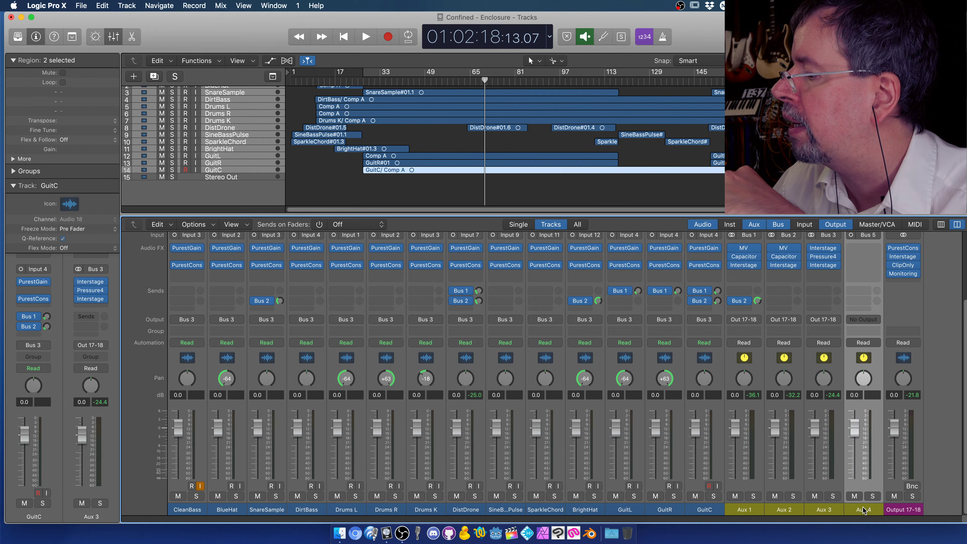
key(Delete)
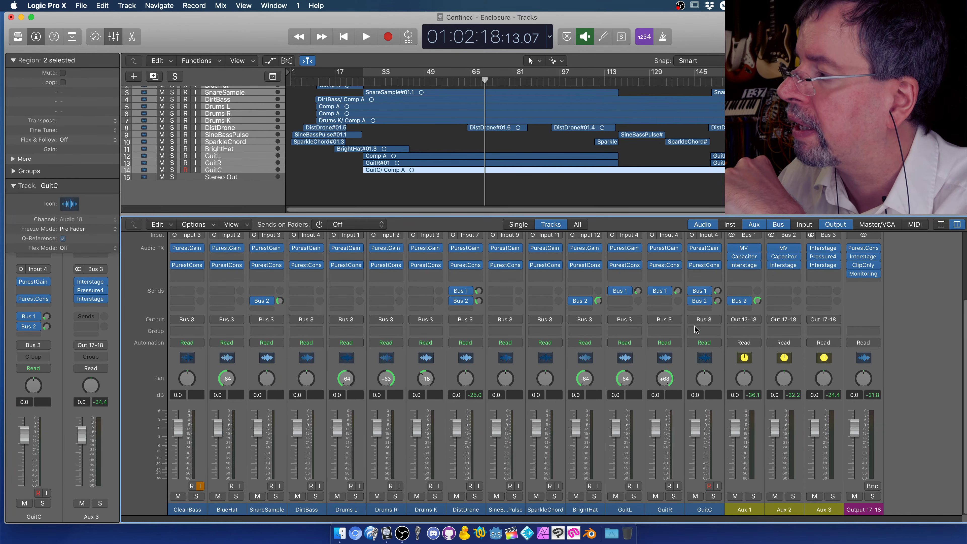
Play the full mix from 01:02:12 and solo Aux 1 during playback to hear the reverb return.
mouse_move(866, 275)
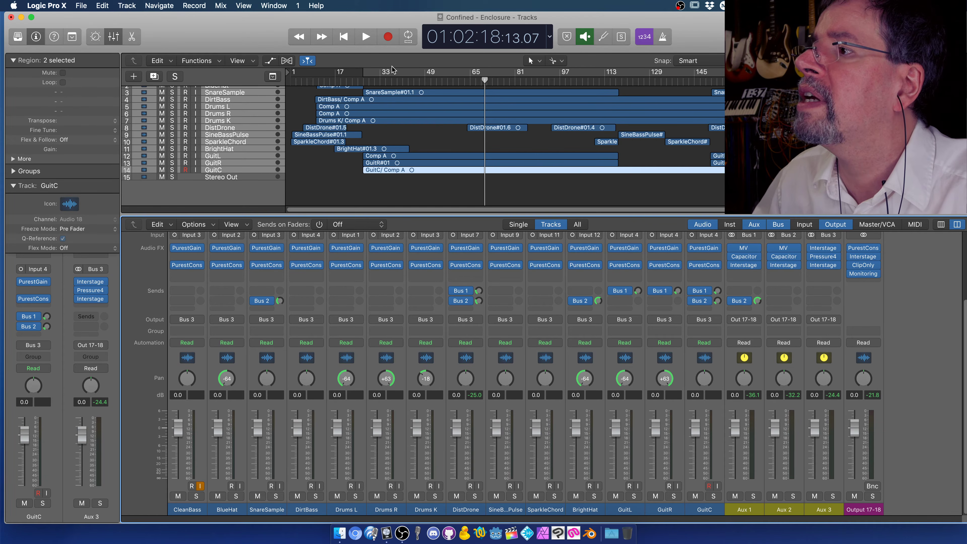
click(476, 81)
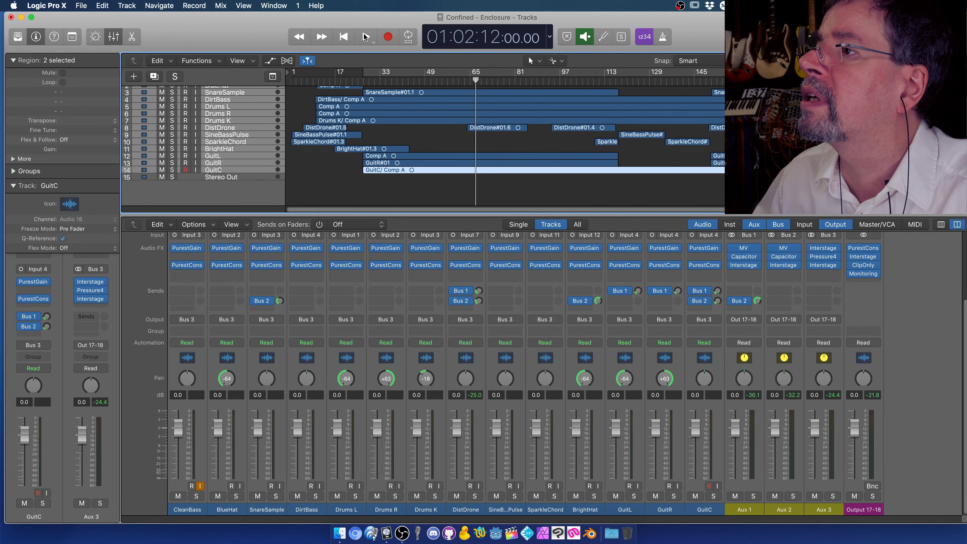
click(364, 37)
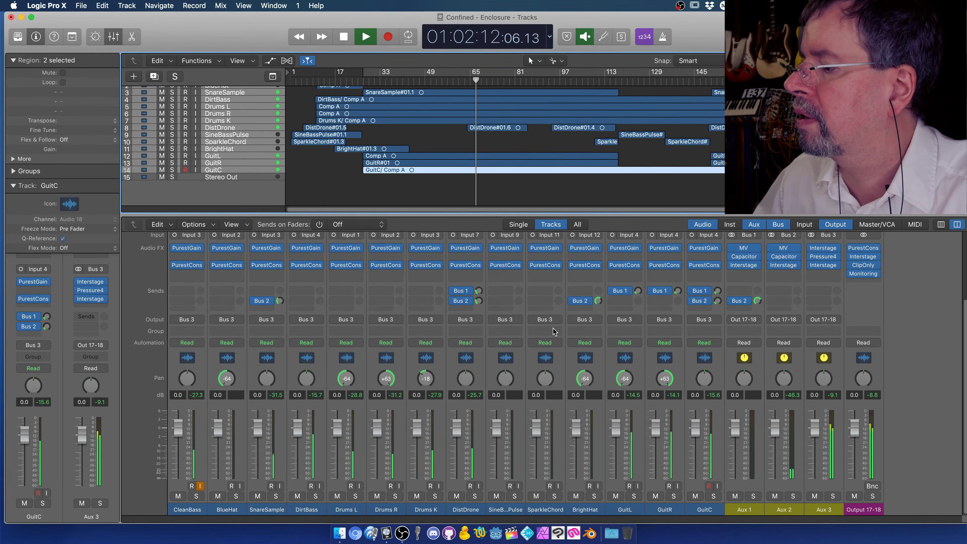
click(753, 496)
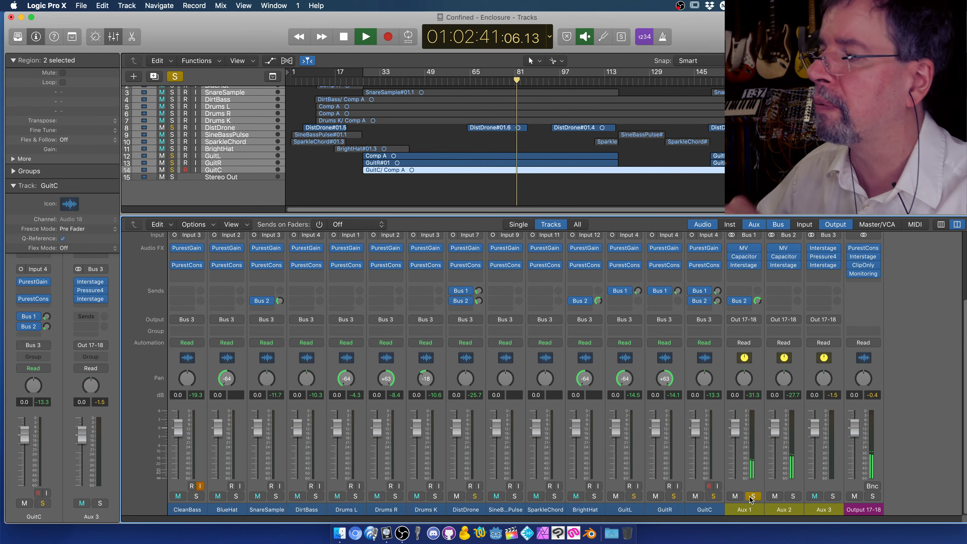
Open Aux 1's MV, Capacitor and Interstage plug-ins to examine their settings, placing the MV and Capacitor windows one above the other.
mouse_move(733, 267)
mouse_move(747, 250)
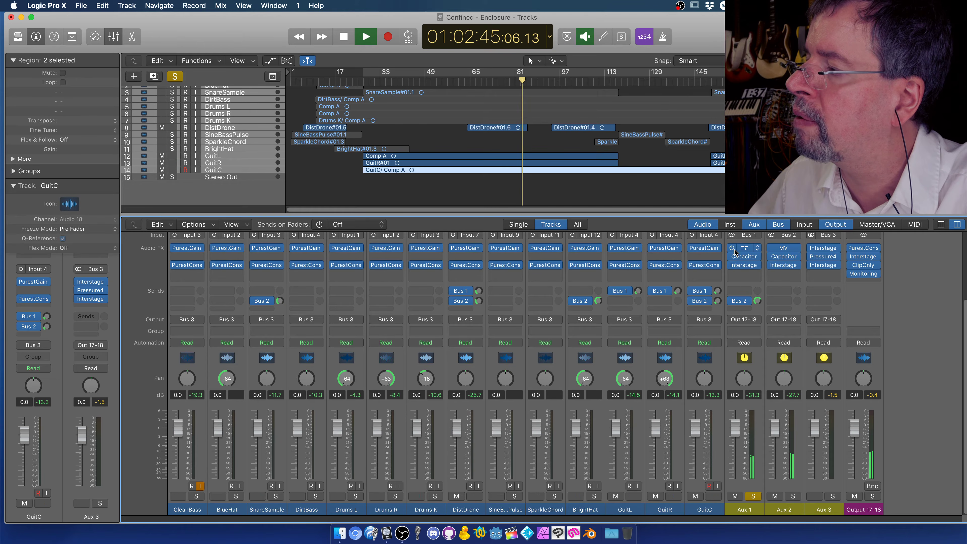
click(746, 248)
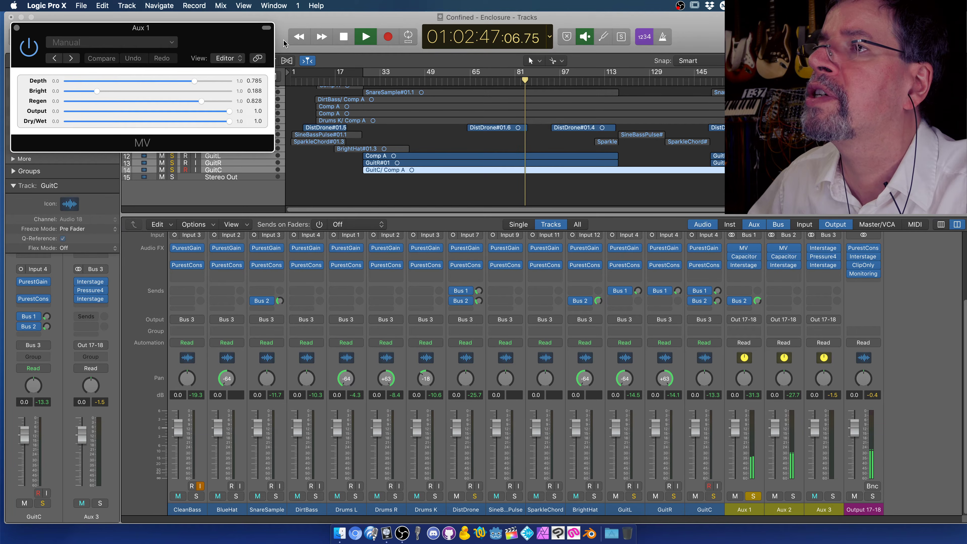
drag(220, 22, 334, 57)
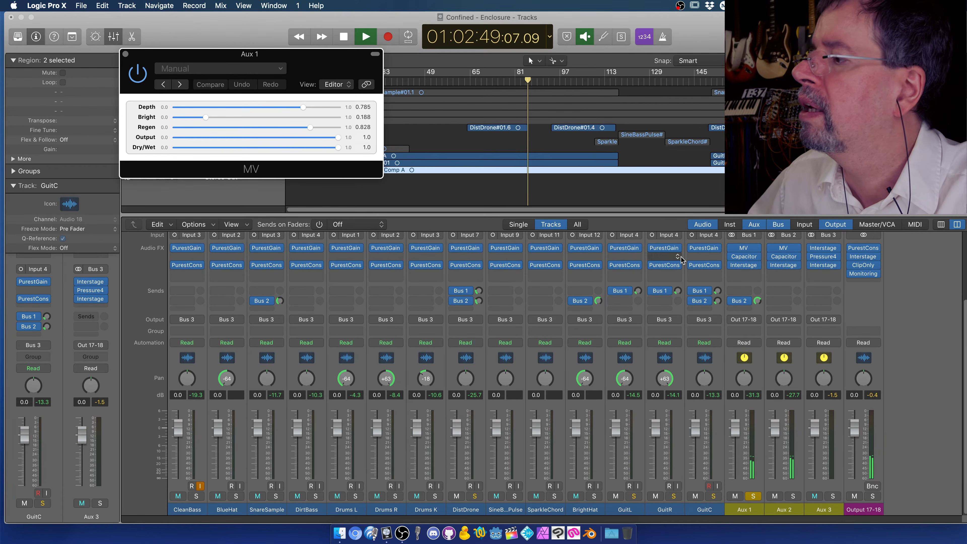
click(745, 257)
drag(128, 20, 240, 179)
mouse_move(769, 269)
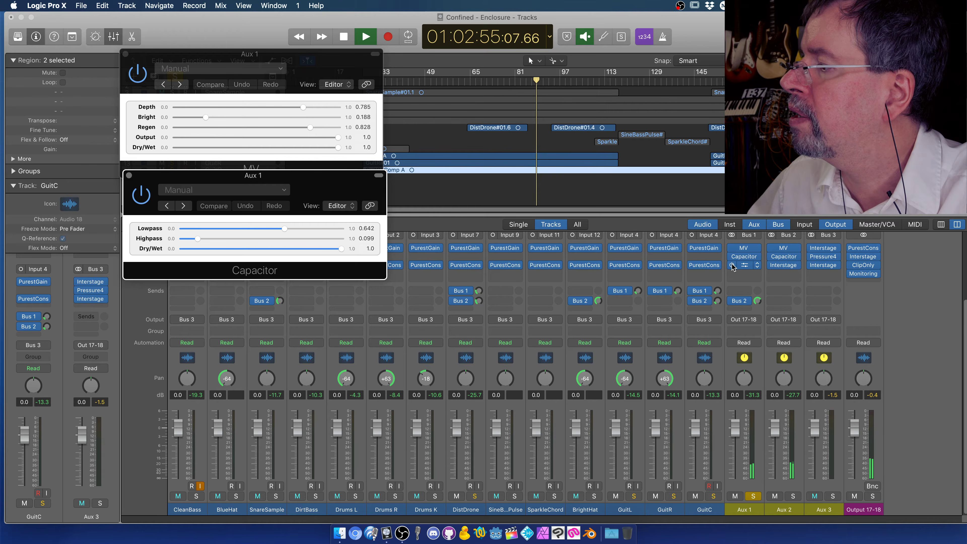
click(745, 265)
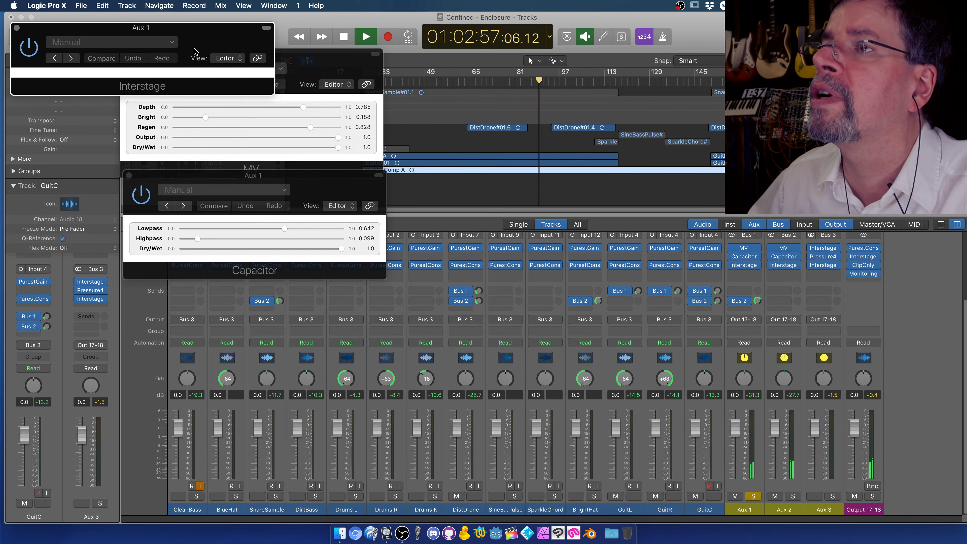
Close Aux 1's Interstage window and toggle the MV and Capacitor plug-ins off and back on during playback to compare the reverb.
drag(173, 26, 292, 290)
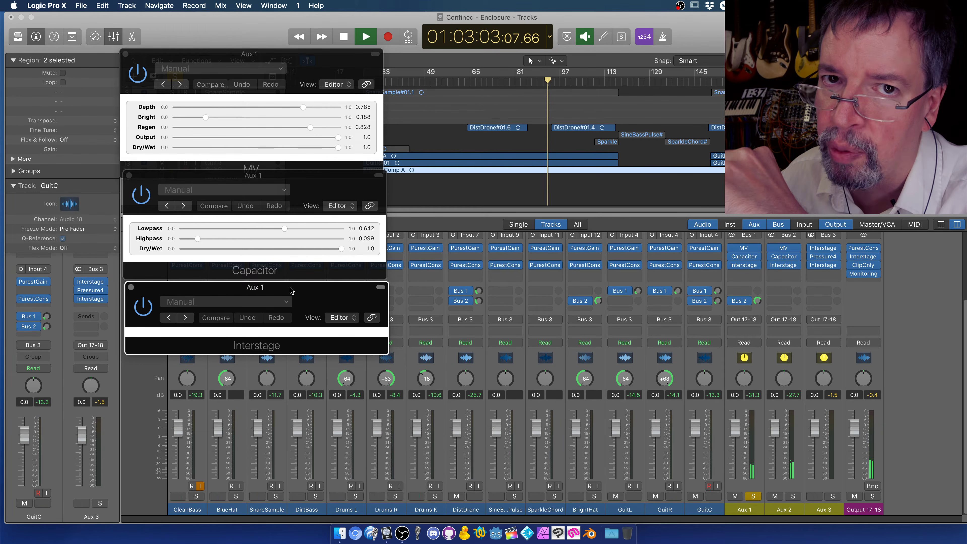
click(131, 287)
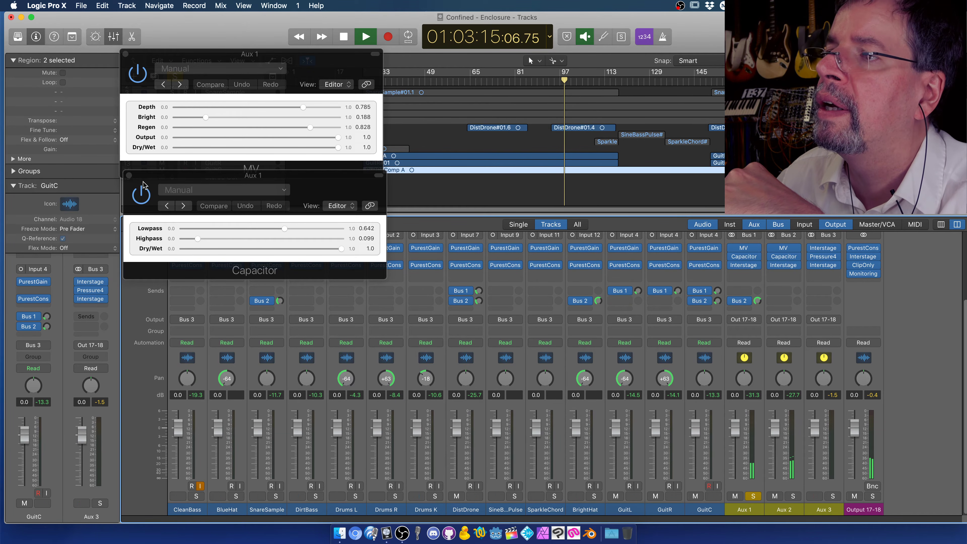
click(134, 80)
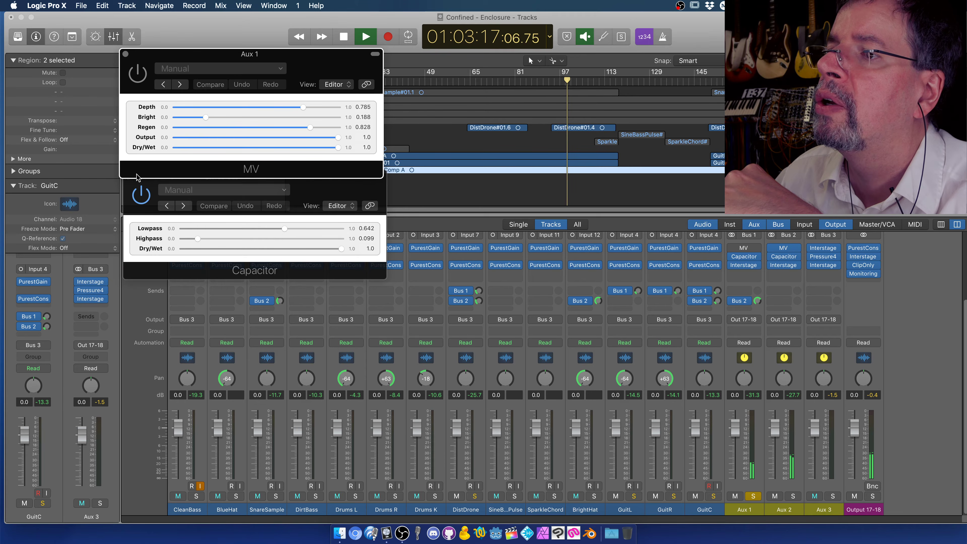
click(144, 196)
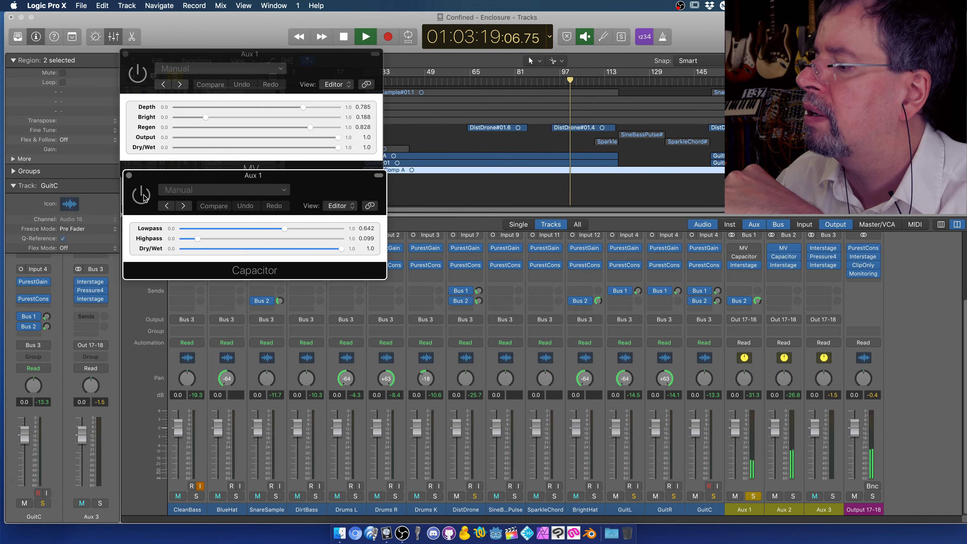
click(141, 195)
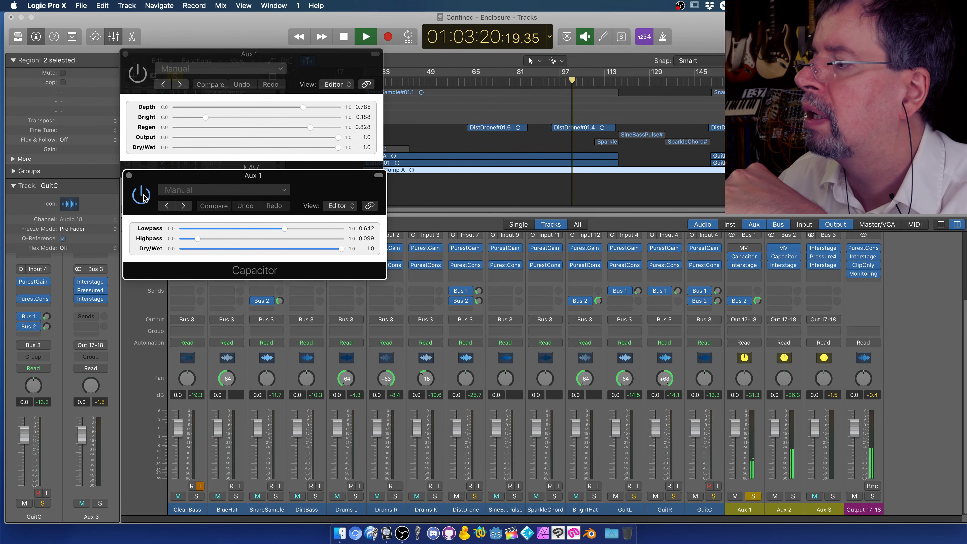
click(138, 80)
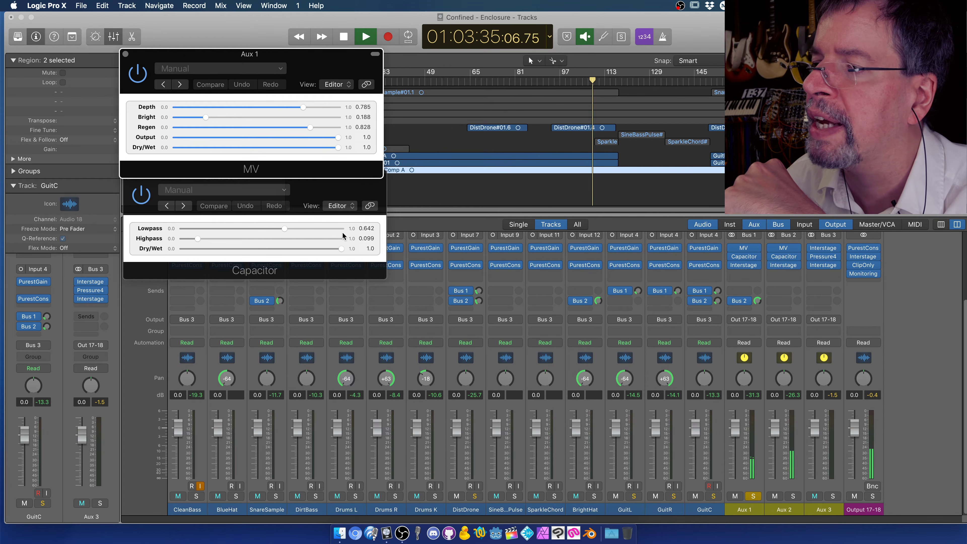
click(142, 196)
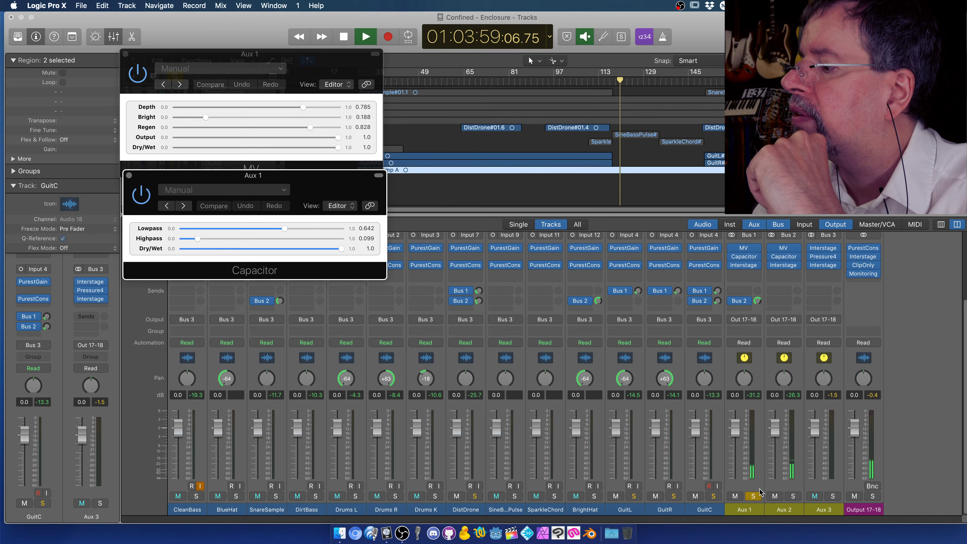
Switch the solo from Aux 1 to Aux 2 and close Aux 1's MV and Capacitor windows.
click(793, 496)
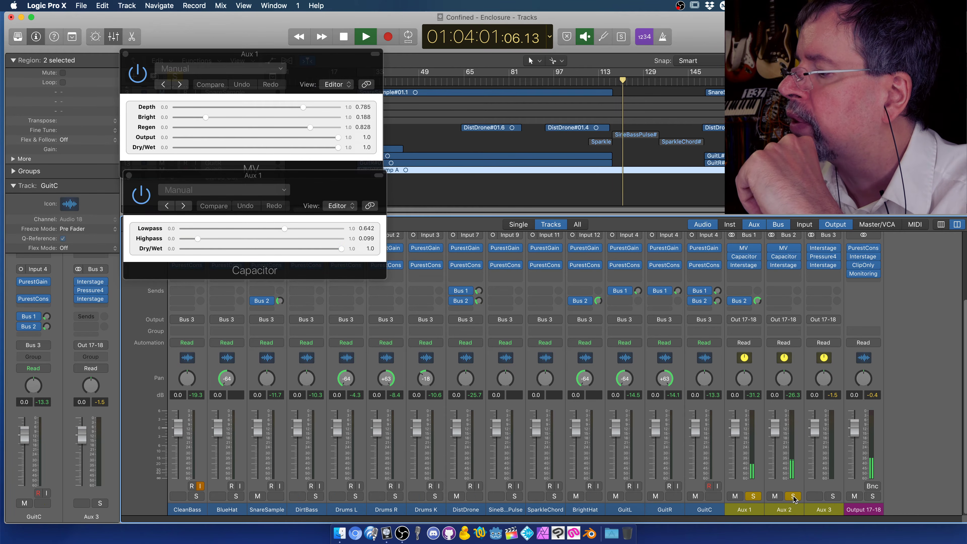
click(752, 498)
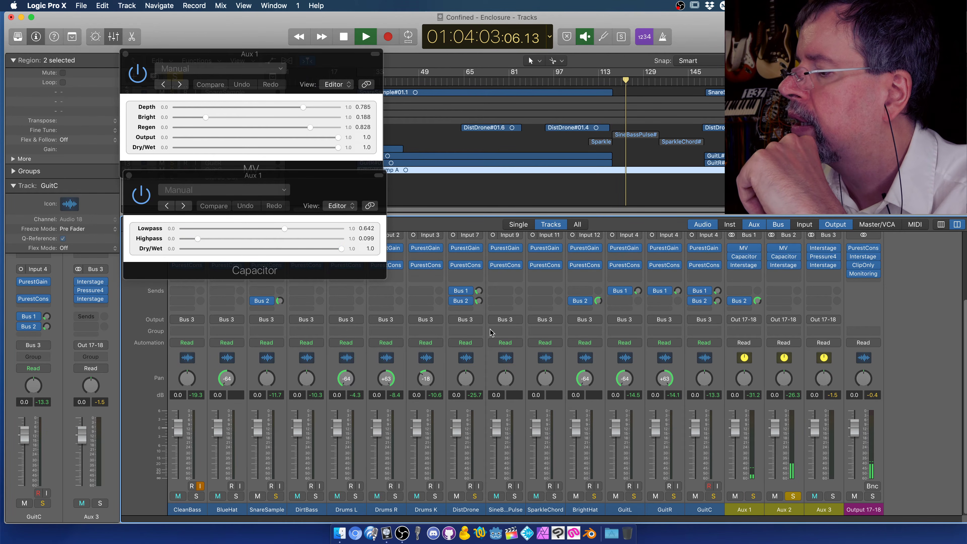
click(126, 54)
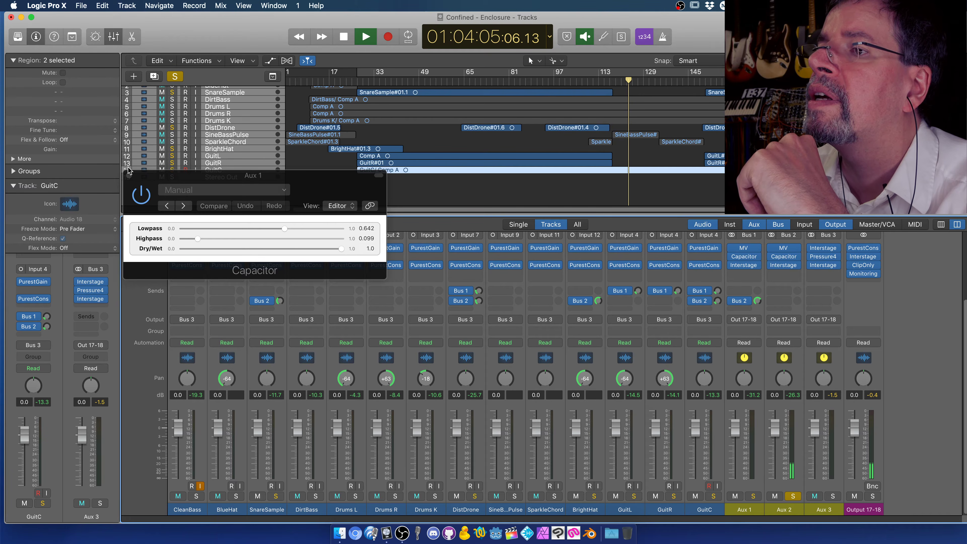
click(129, 176)
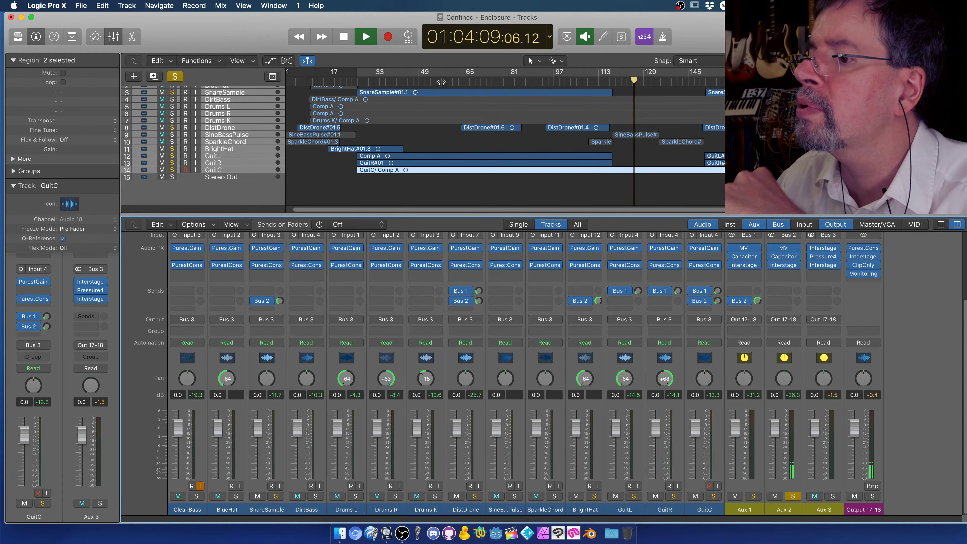
Play from an earlier point with SnareSample soloed alongside Aux 2, toggling SnareSample's Bus 2 send off and back on.
click(415, 81)
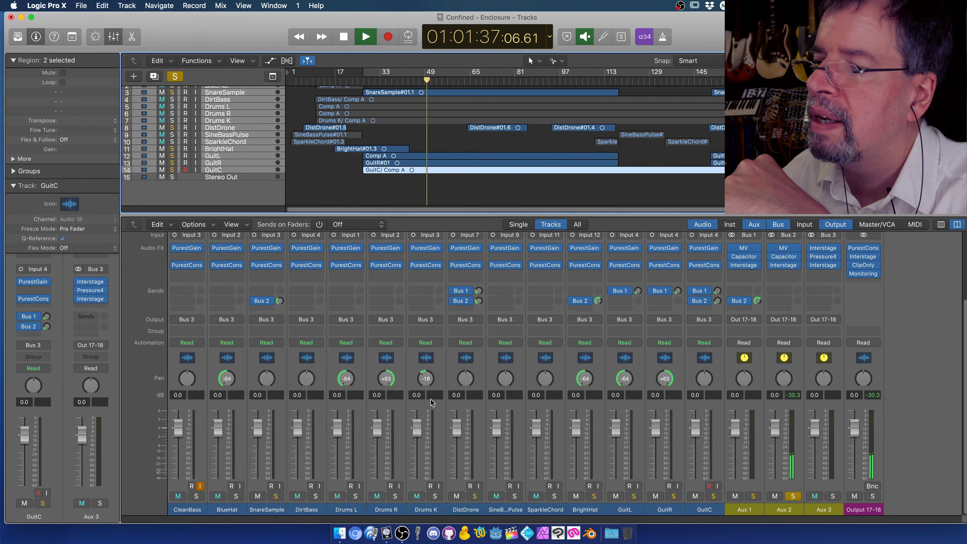
click(275, 496)
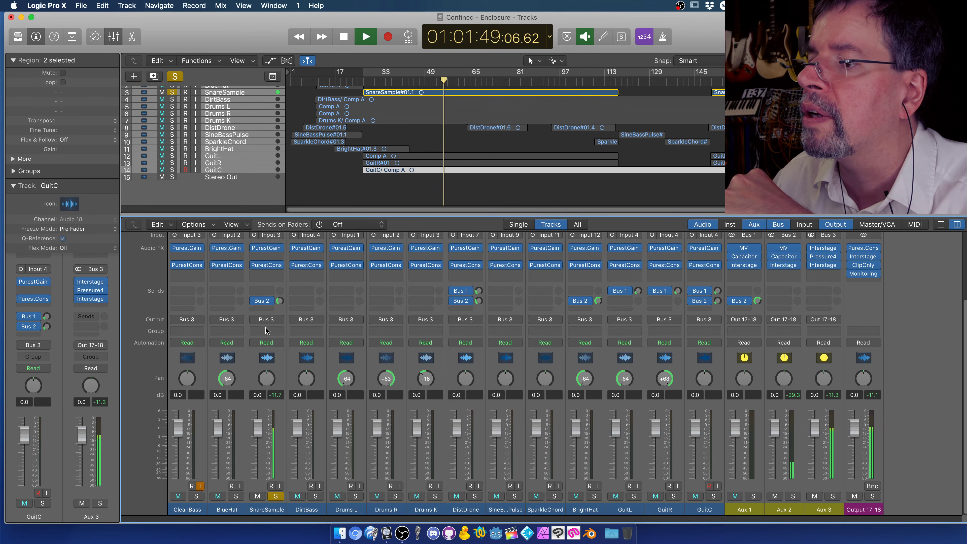
click(254, 301)
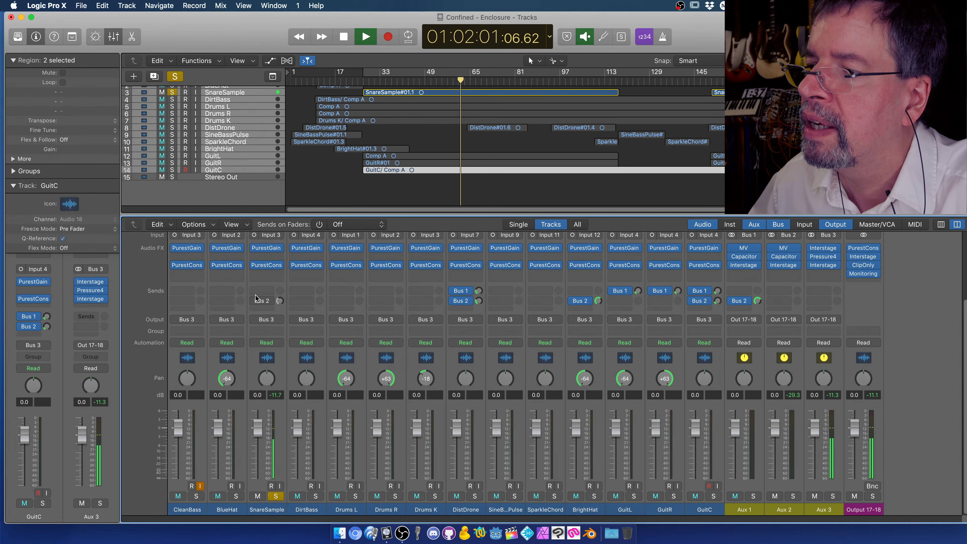
click(253, 301)
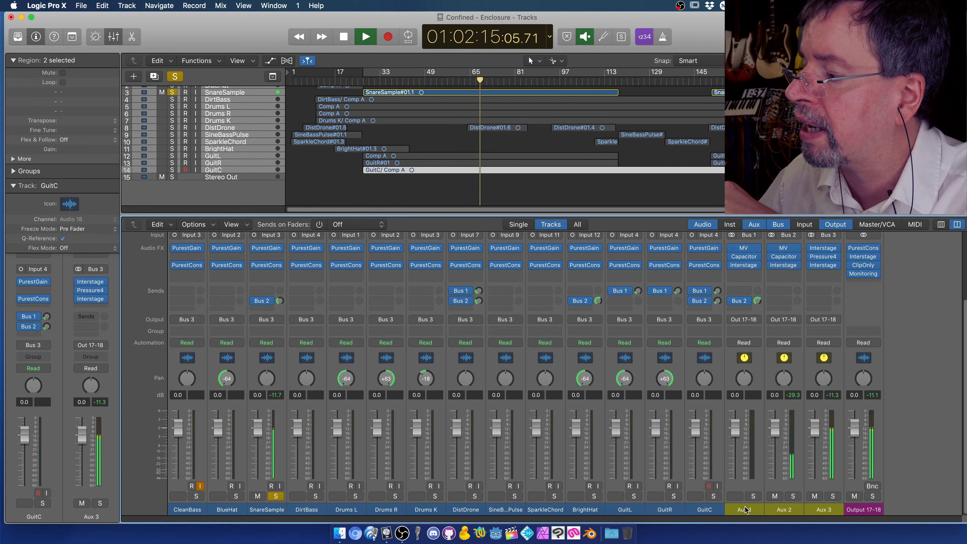
click(775, 496)
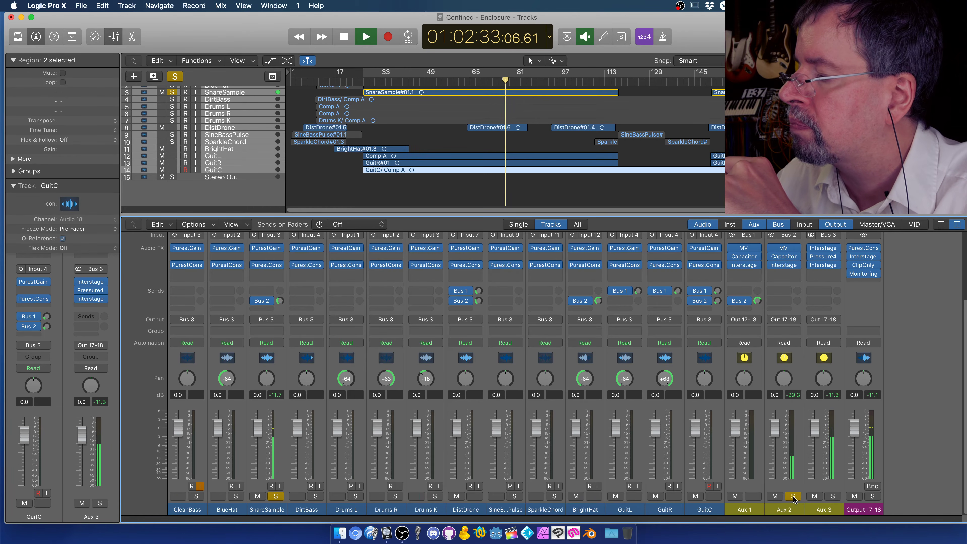
Unsolo SnareSample and open Aux 2's MV plug-in to examine its settings, closing its window when done.
click(275, 496)
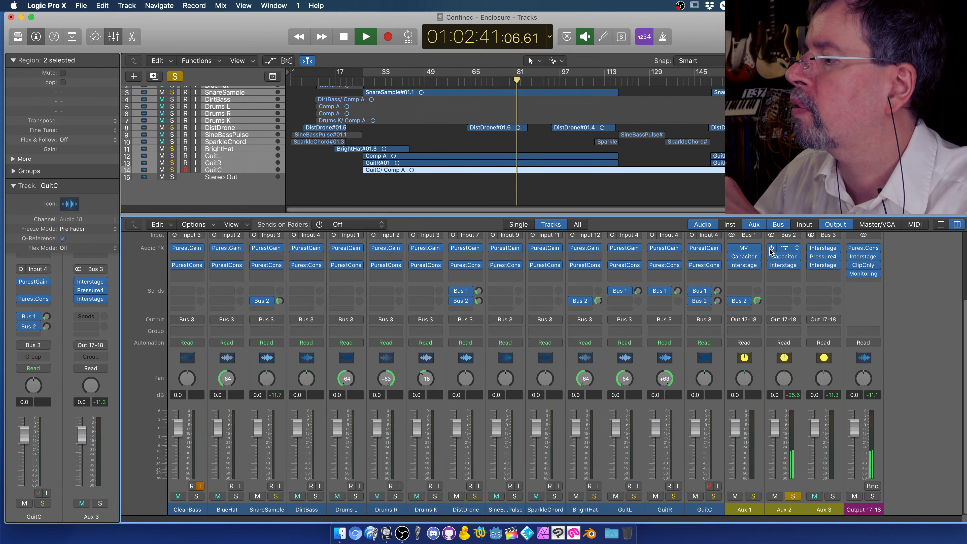
click(783, 248)
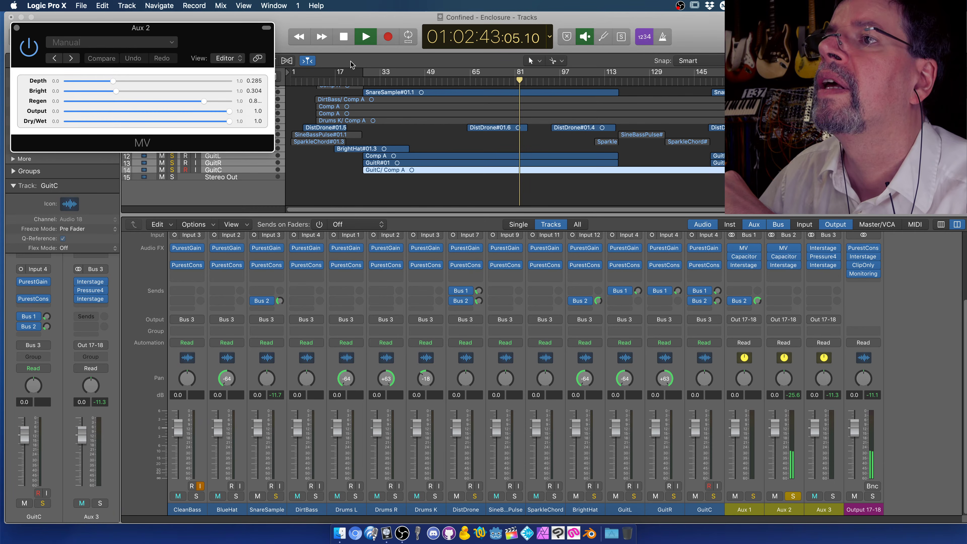
drag(152, 28, 254, 71)
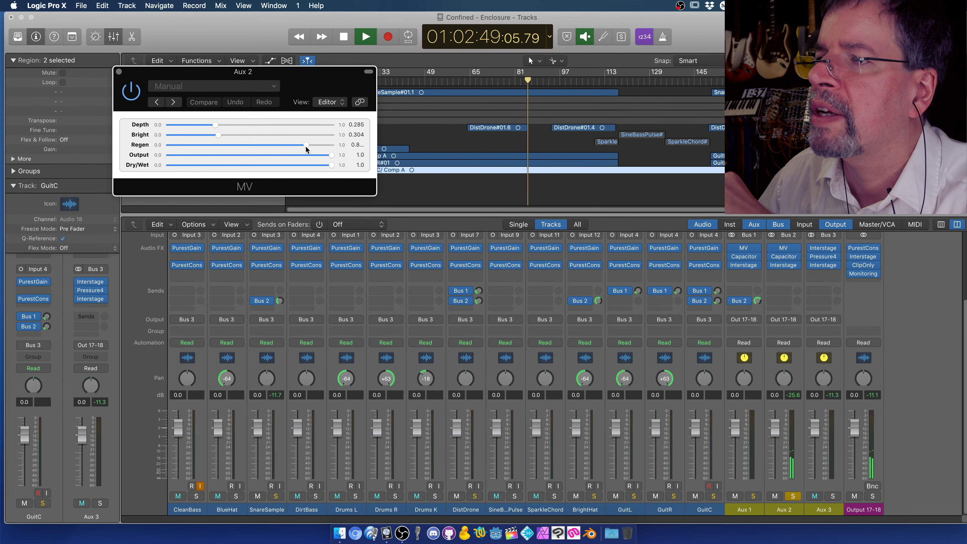
click(119, 72)
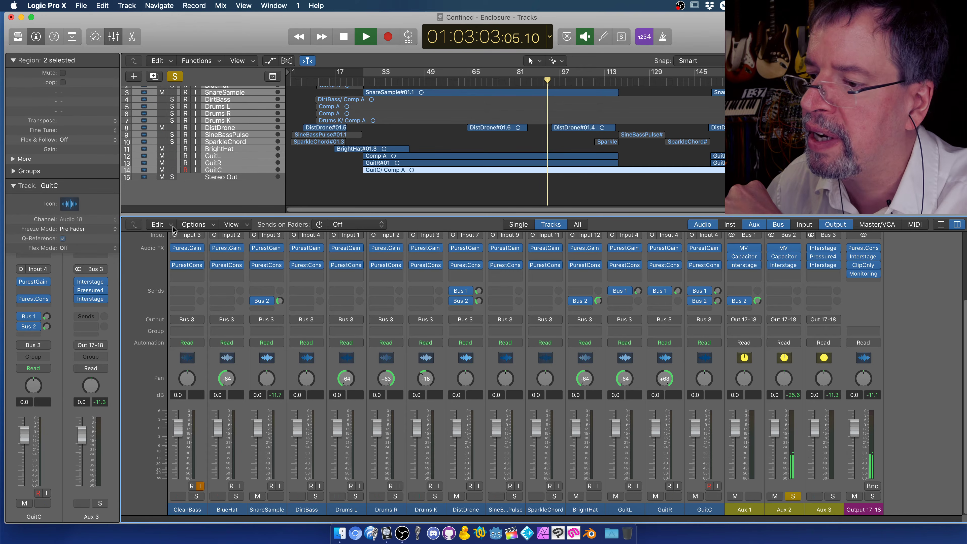
Solo SnareSample alongside Aux 2, raise the Aux 2 fader to 6.0 dB, and reset it to 0.0 dB.
click(276, 496)
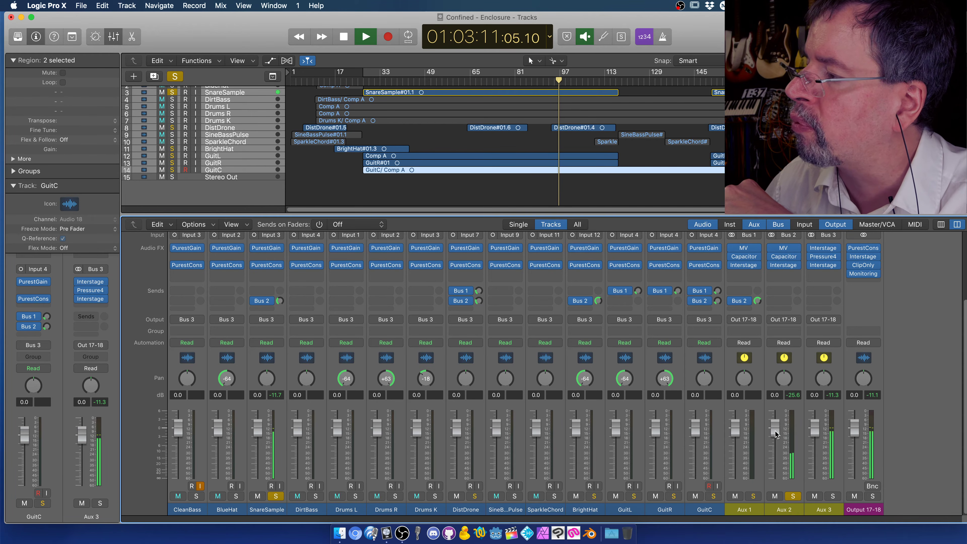
drag(775, 434, 773, 375)
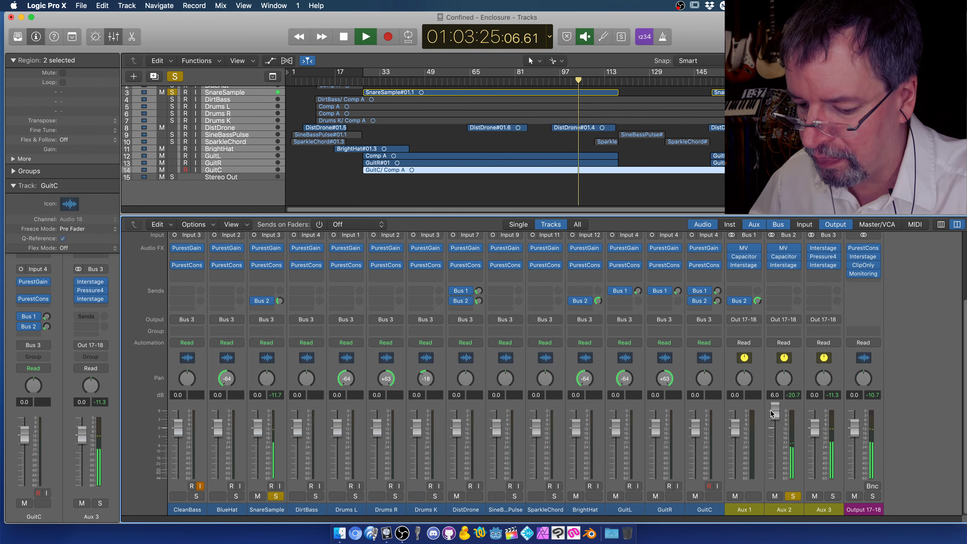
alt+click(773, 420)
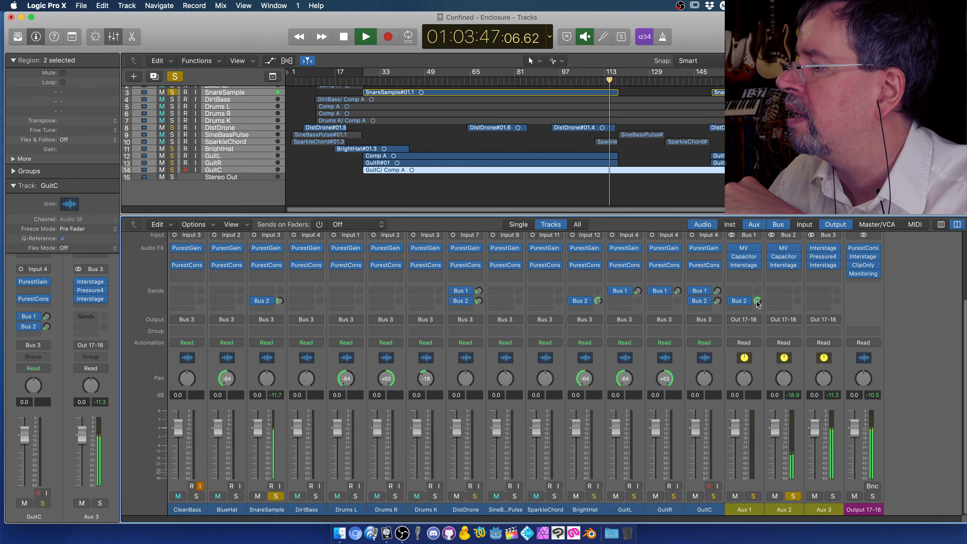
mouse_move(757, 302)
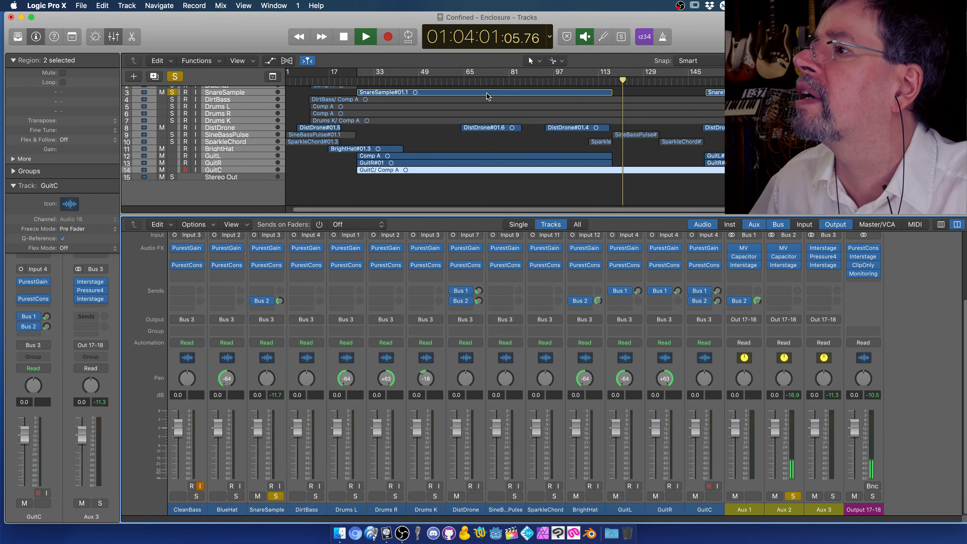
Replay from an earlier point, switch the solo to Aux 3 alone, and clear all solos before stopping playback.
click(480, 80)
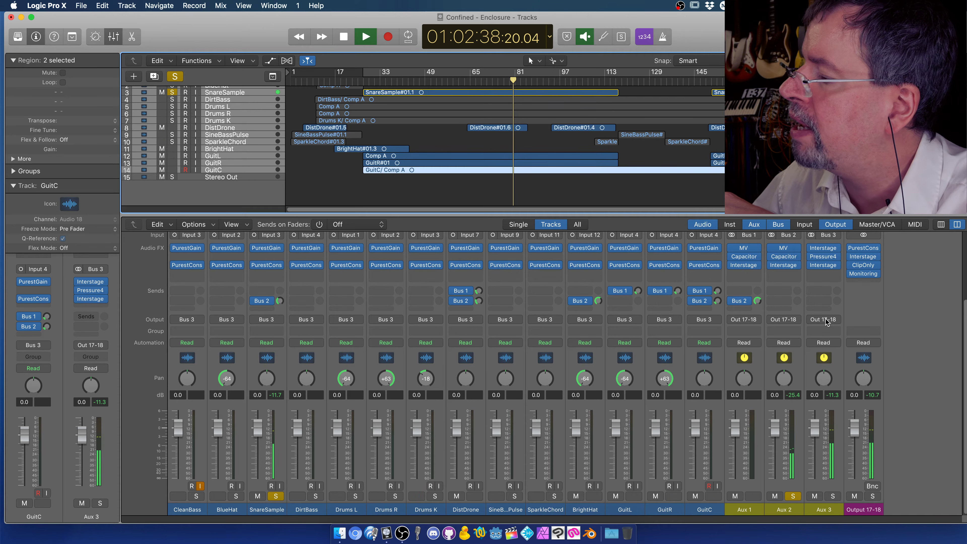
click(832, 496)
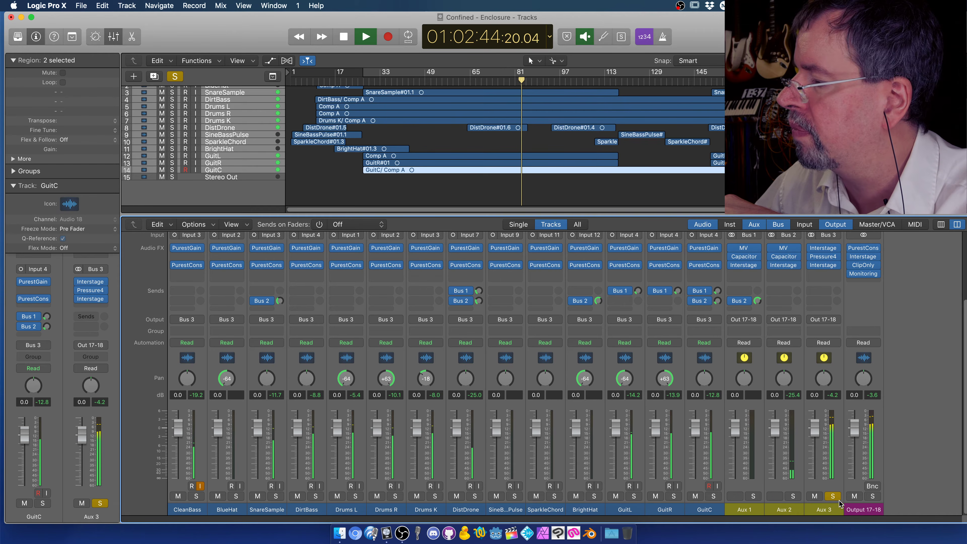
click(832, 496)
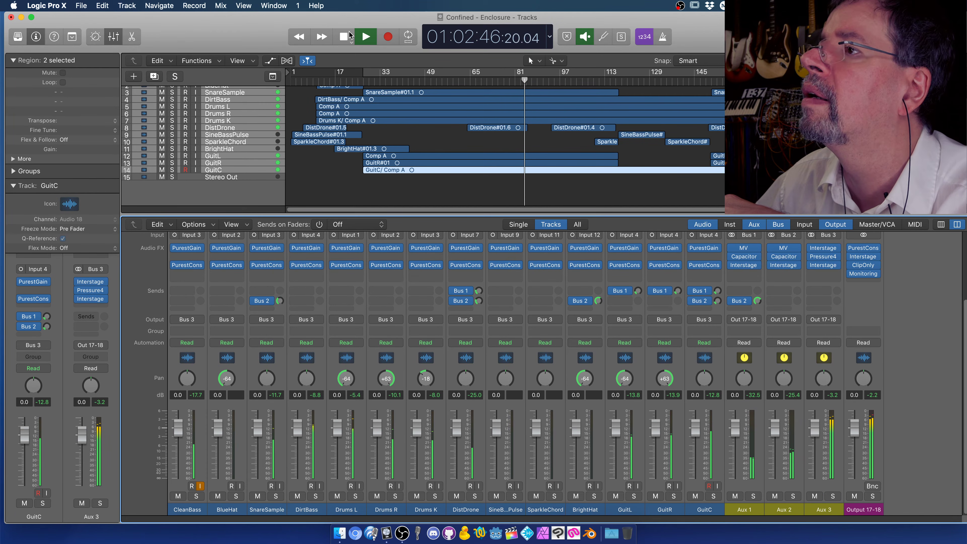
click(344, 37)
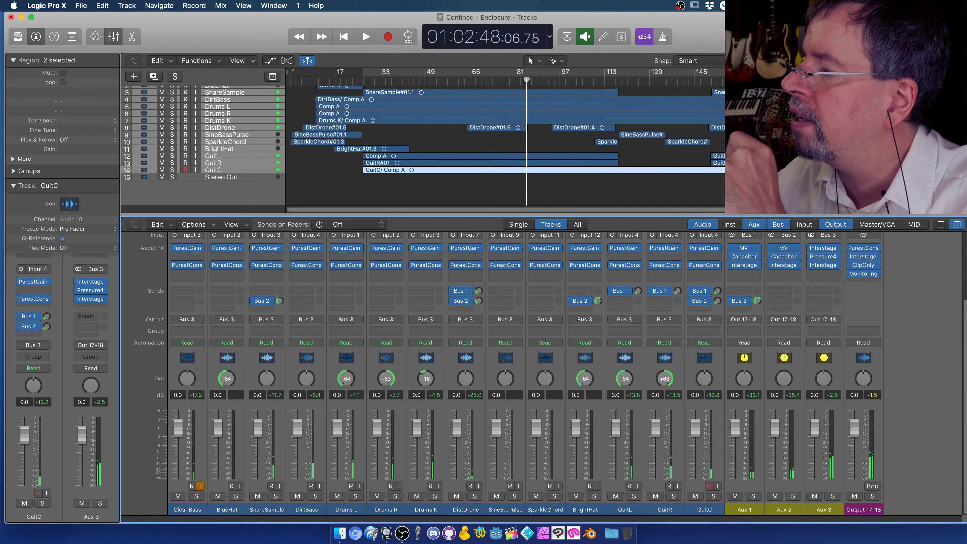
Open Aux 3's Pressure4 and, during playback, set Output Gain to 0.485, Pressure to 0.908 and Mewiness to 1.0.
click(823, 258)
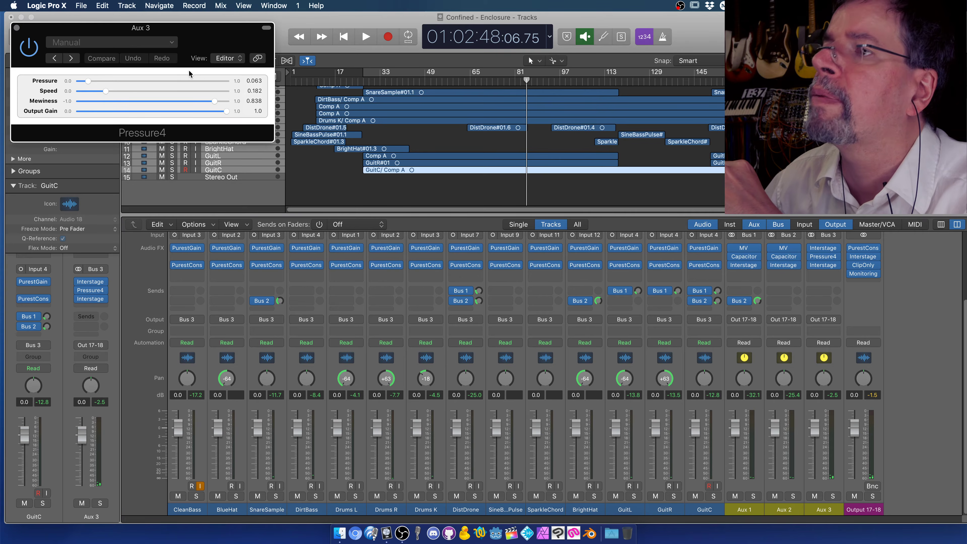
drag(175, 32, 286, 64)
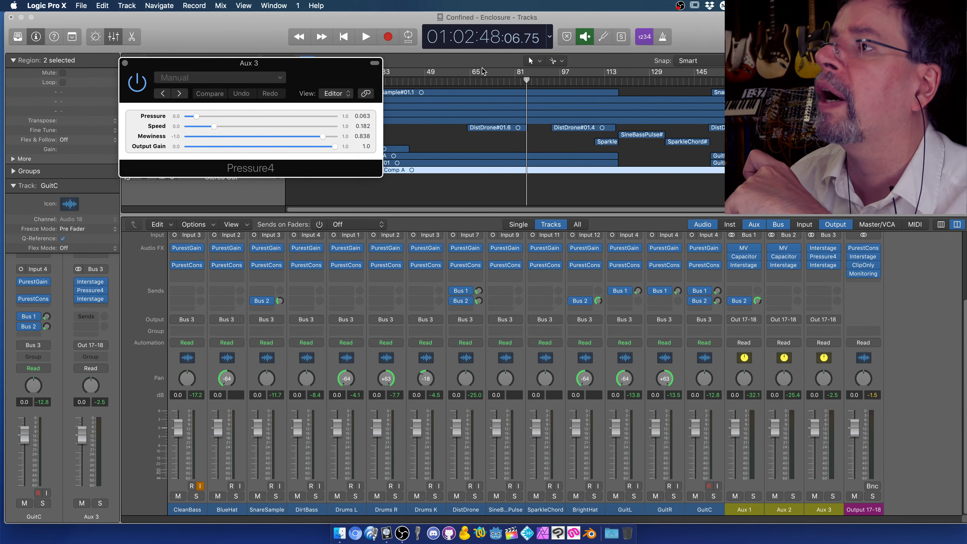
click(367, 37)
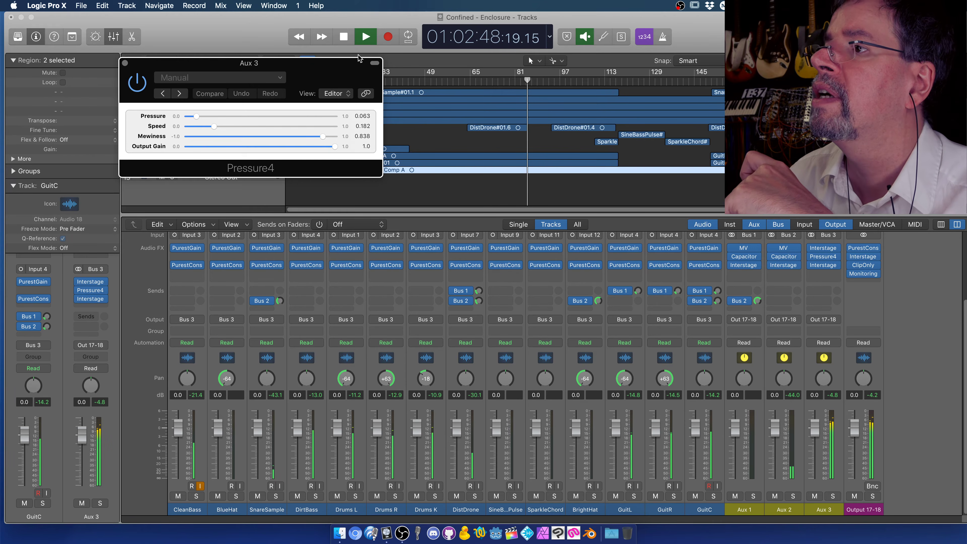
drag(333, 150, 260, 153)
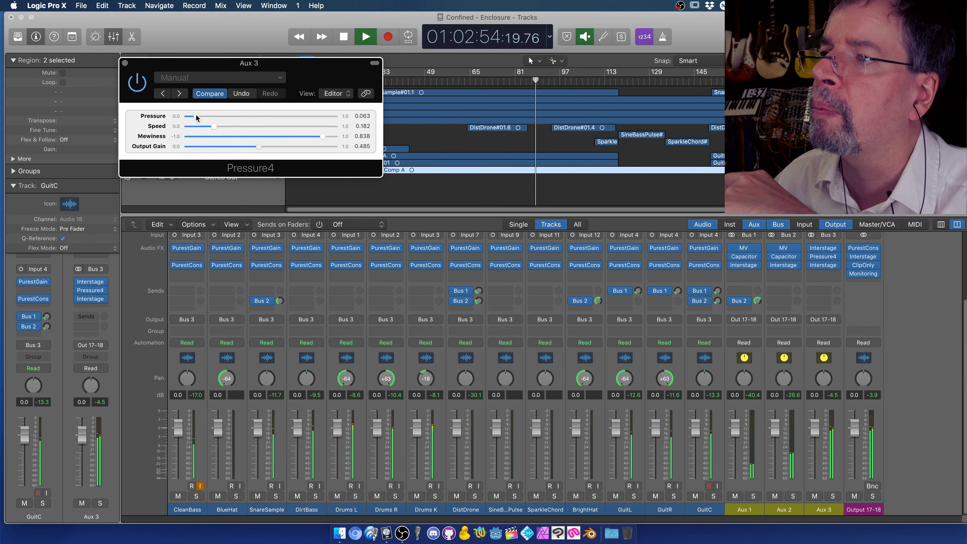
drag(196, 117, 326, 117)
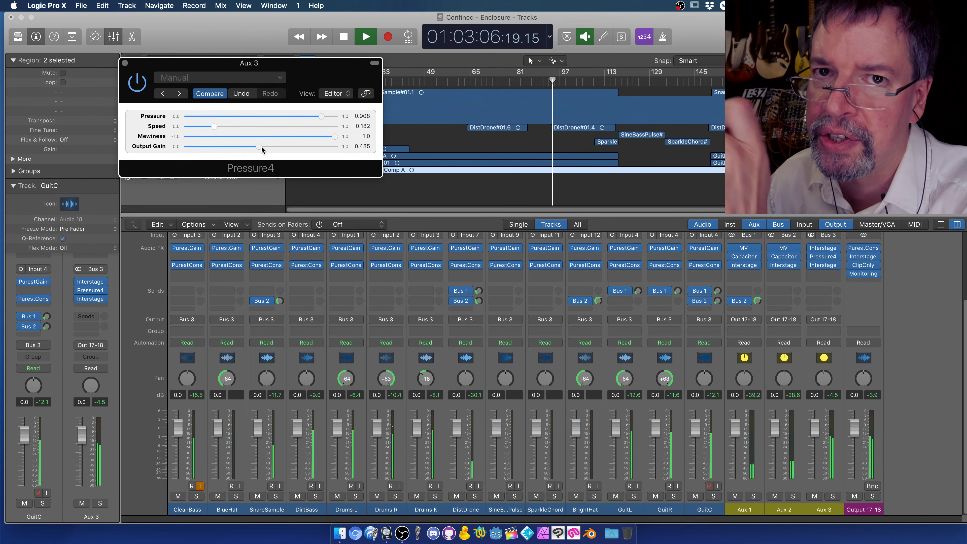
Undo the Pressure4 parameter changes on Aux 3, close the plug-in window and stop playback.
click(241, 93)
click(241, 94)
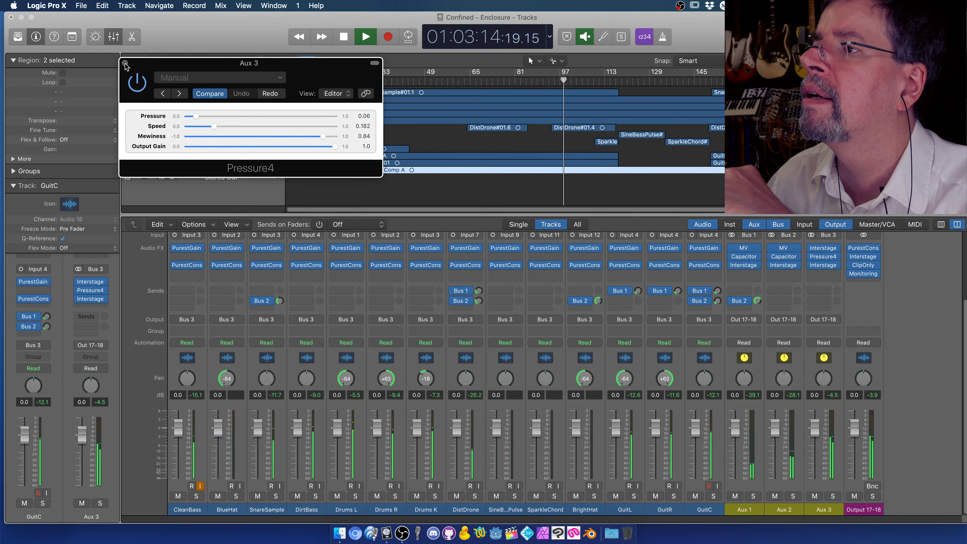
click(125, 64)
click(344, 35)
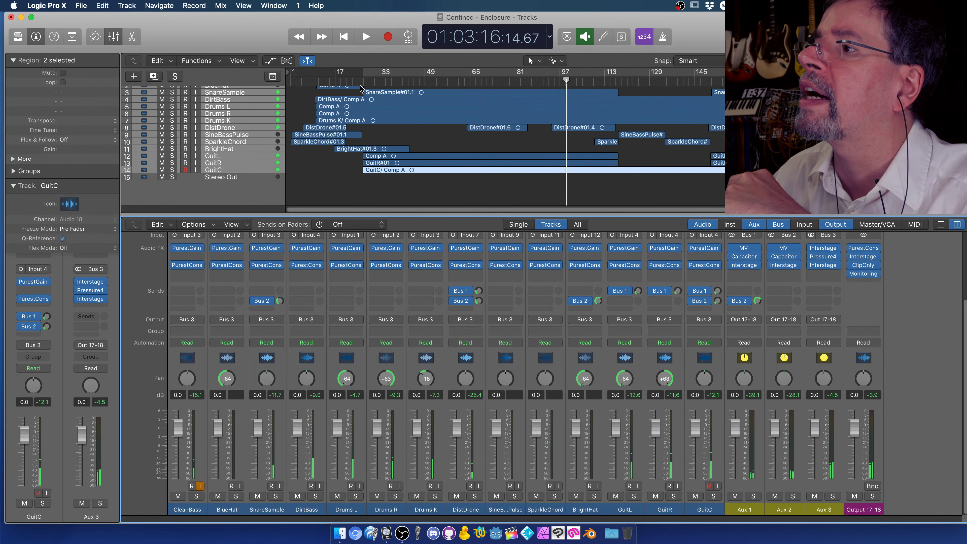
Move the playhead back to 01:00:54, solo the Drums L and Drums R tracks, and start playback.
click(344, 35)
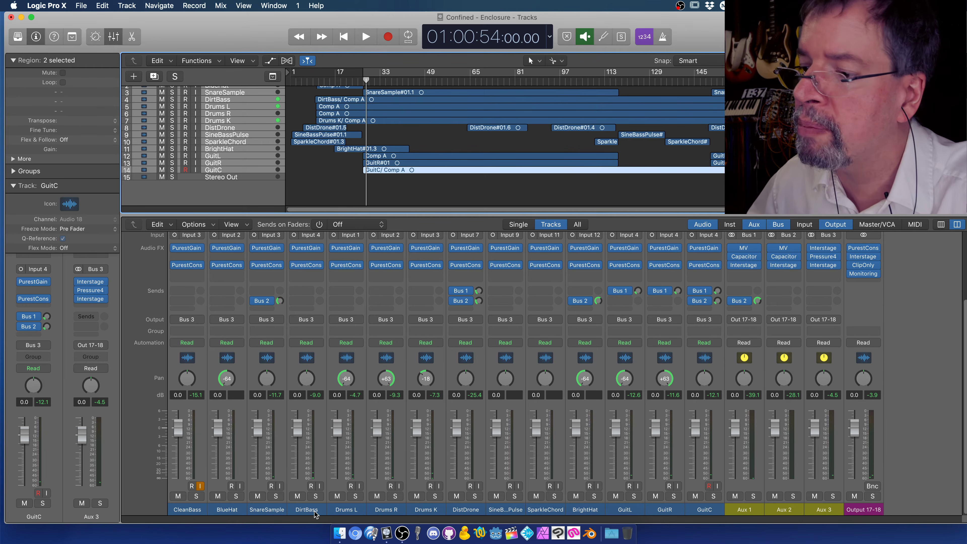
click(352, 514)
click(387, 510)
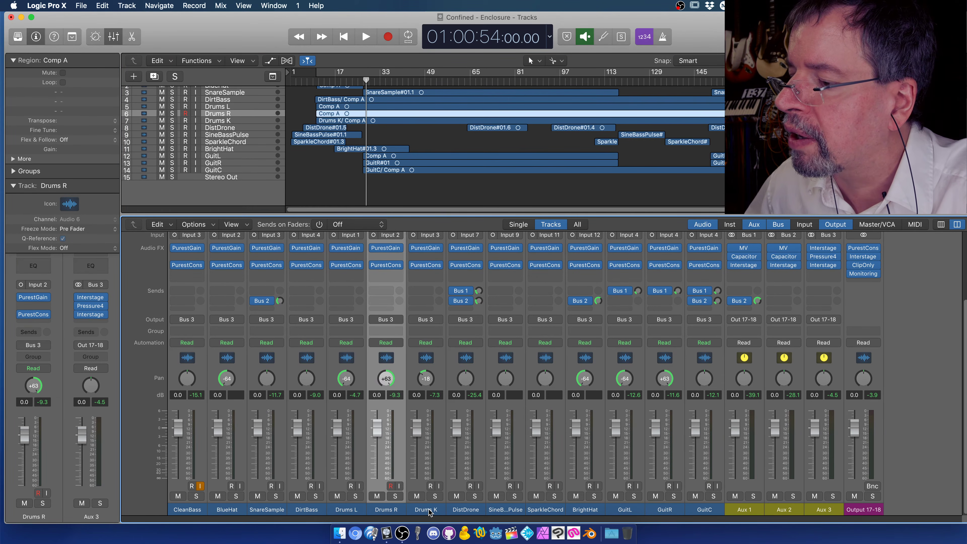
click(355, 496)
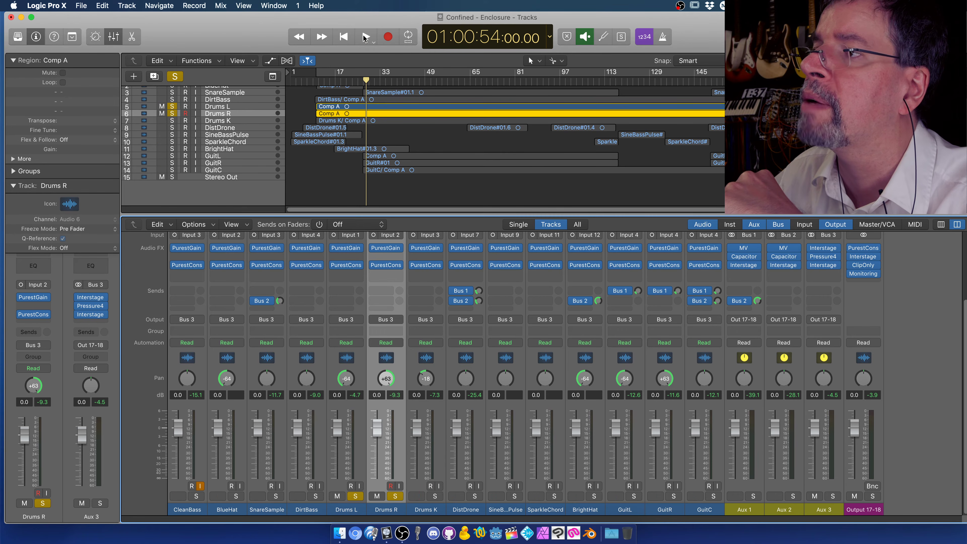
click(366, 37)
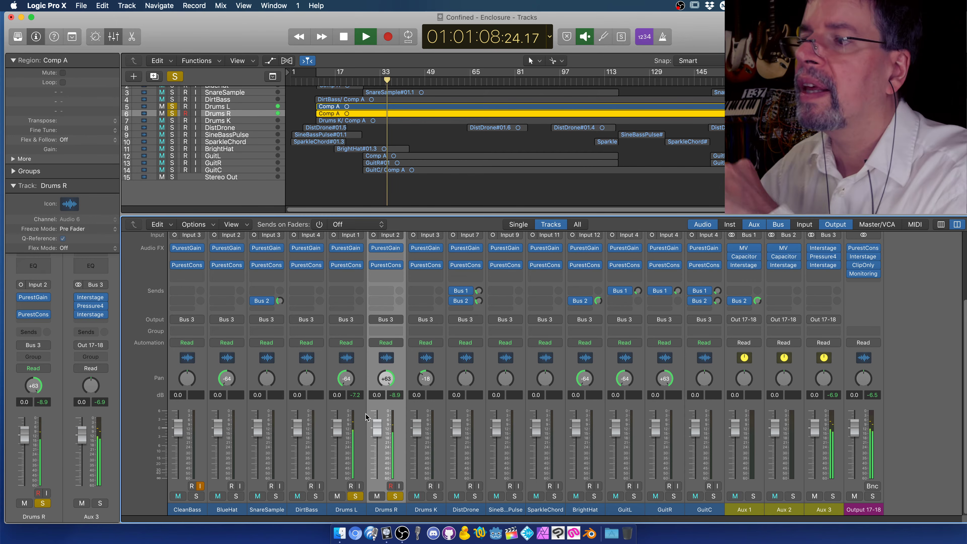
Add Drums K to the soloed drums, toggle its input monitoring on and off, remove its solo, and stop playback.
click(436, 496)
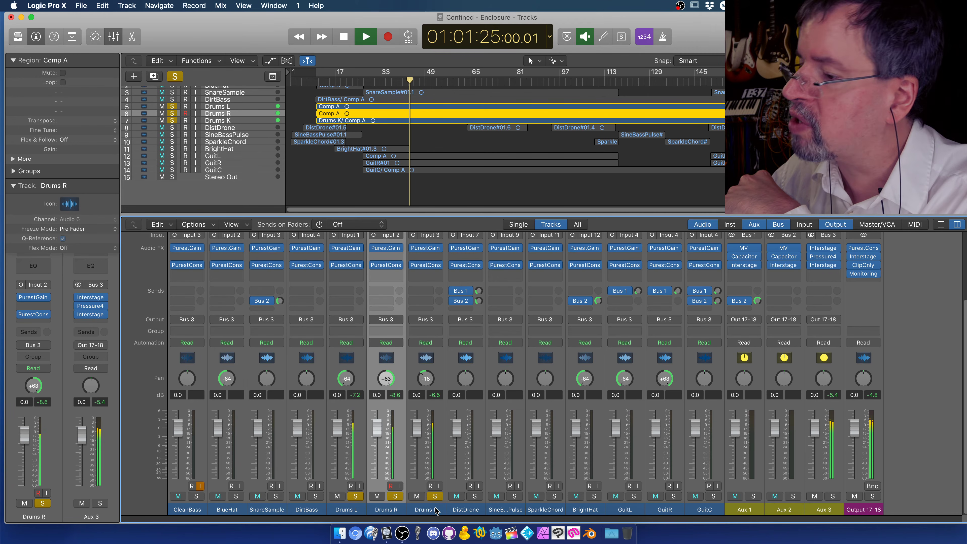
click(439, 487)
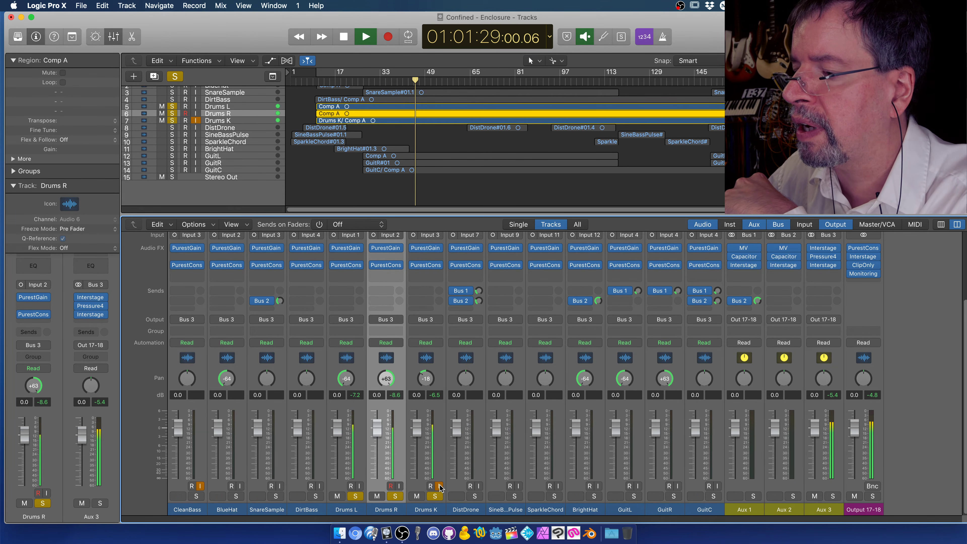
click(439, 486)
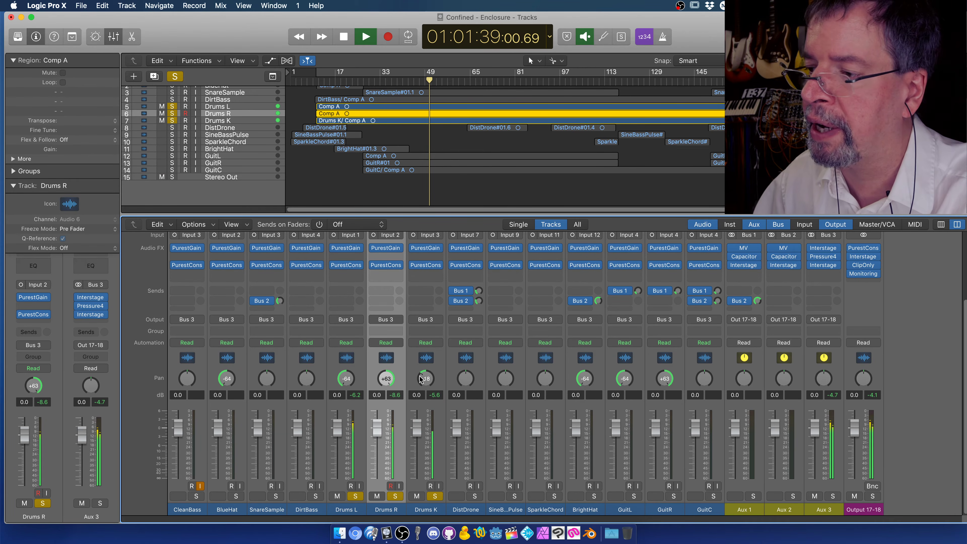
click(435, 496)
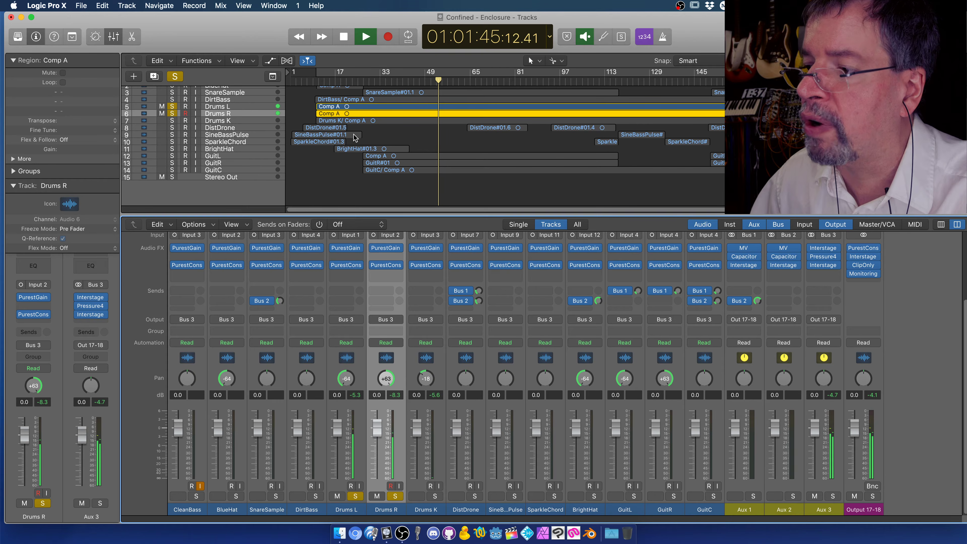
click(344, 36)
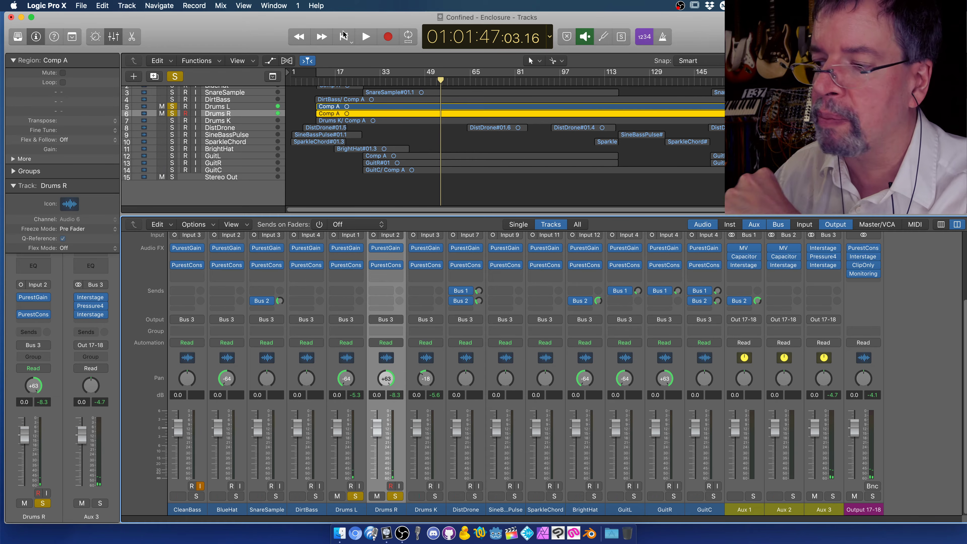
Replace the Drums L and Drums R solos with a solo on Drums K and resume playback.
click(394, 496)
click(356, 496)
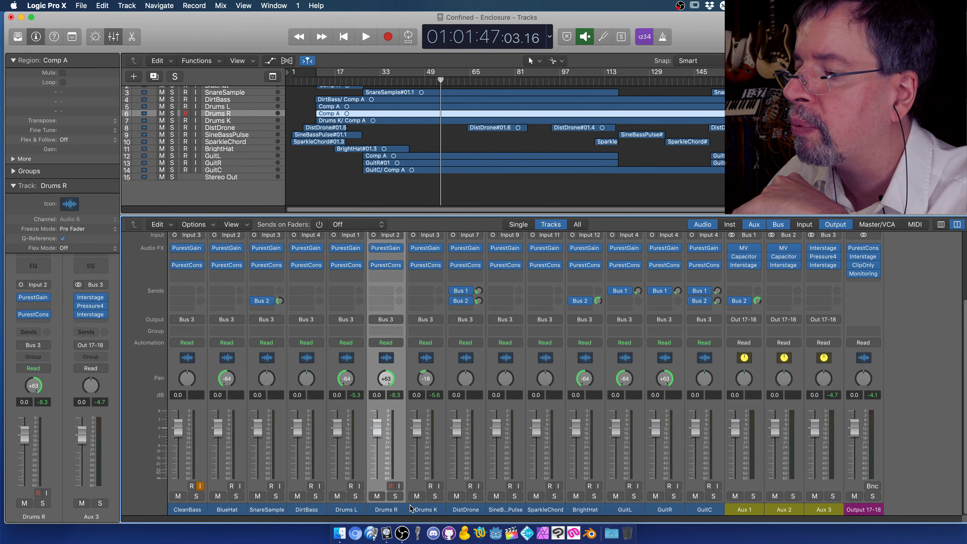
click(434, 496)
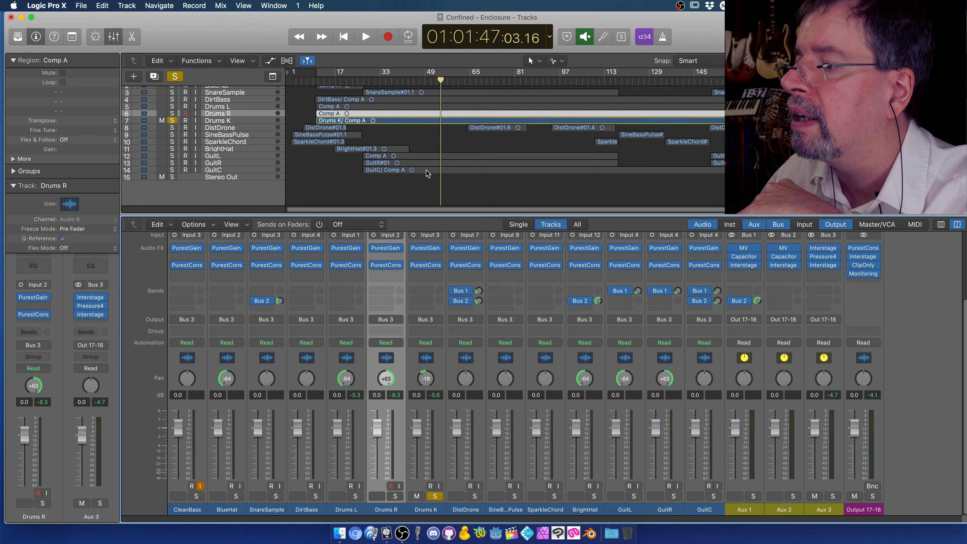
click(366, 37)
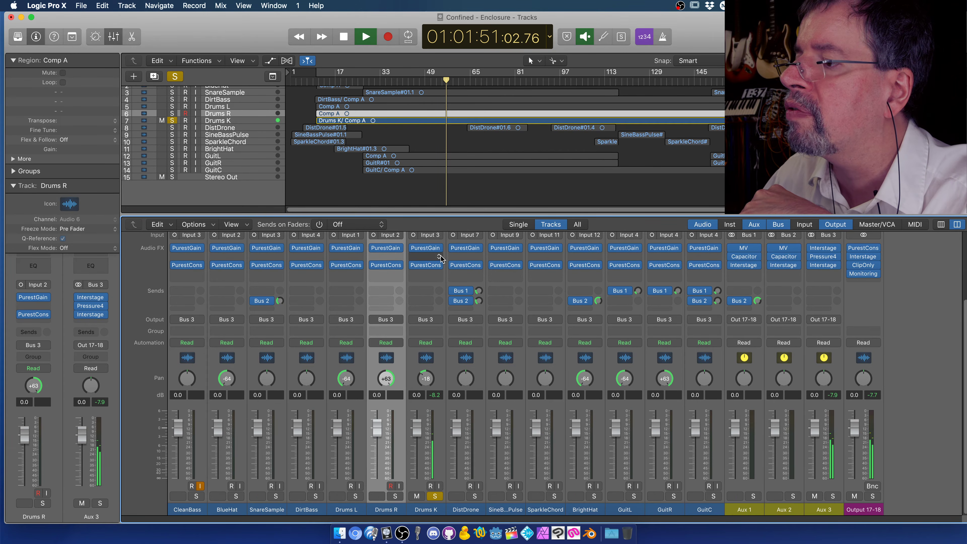
Insert the Airwindows Pressure4Mono plug-in between PurestGain and PurestConsole on Drums K and raise Pressure to 1.0.
click(439, 265)
mouse_move(450, 439)
mouse_move(527, 440)
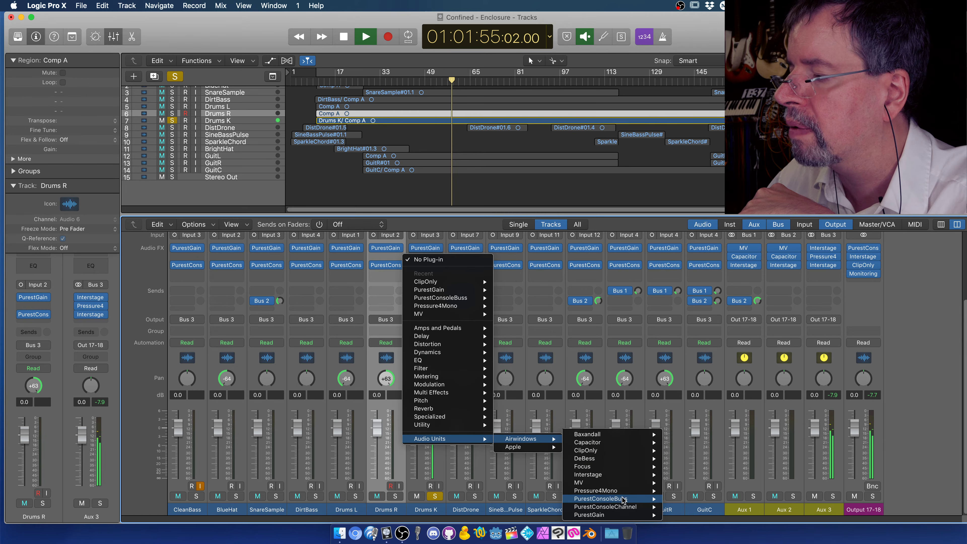
click(680, 492)
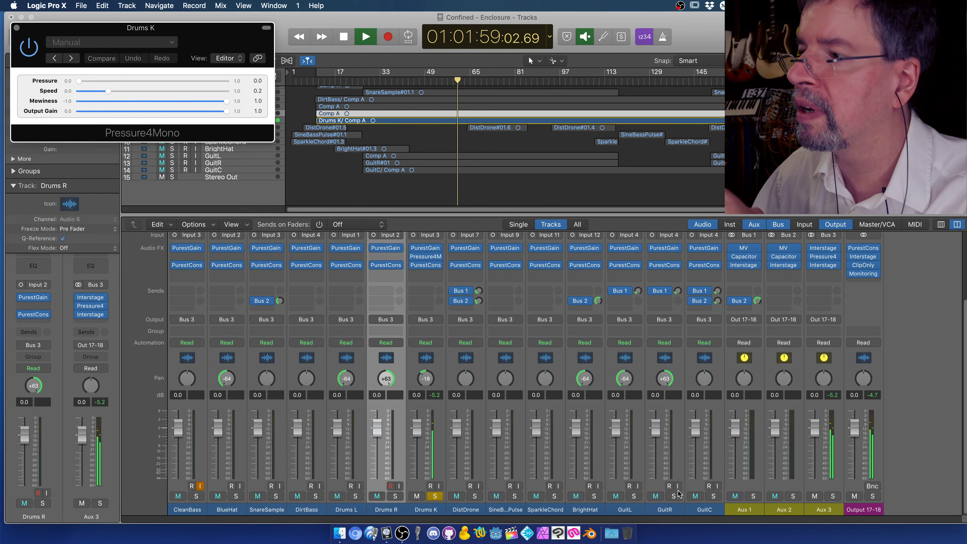
drag(239, 38, 340, 82)
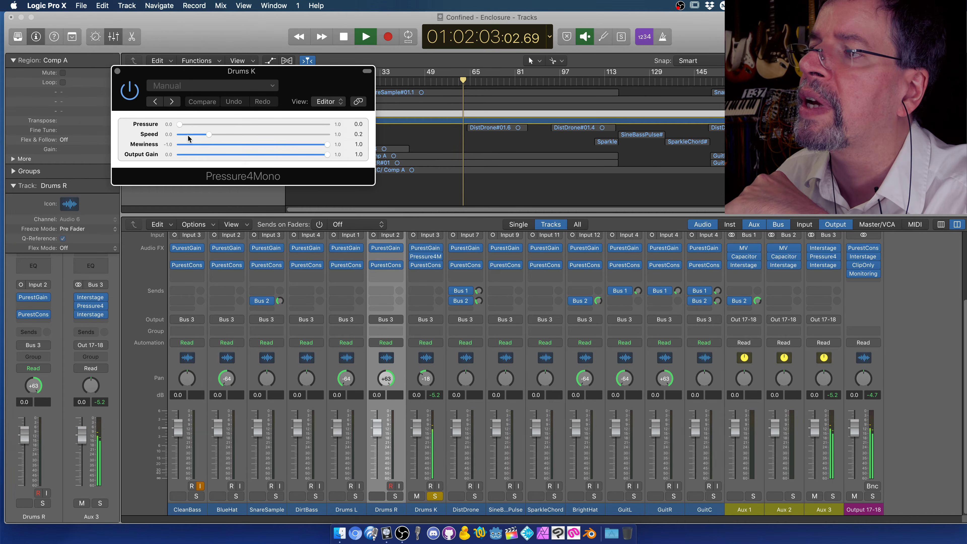
drag(179, 124, 309, 125)
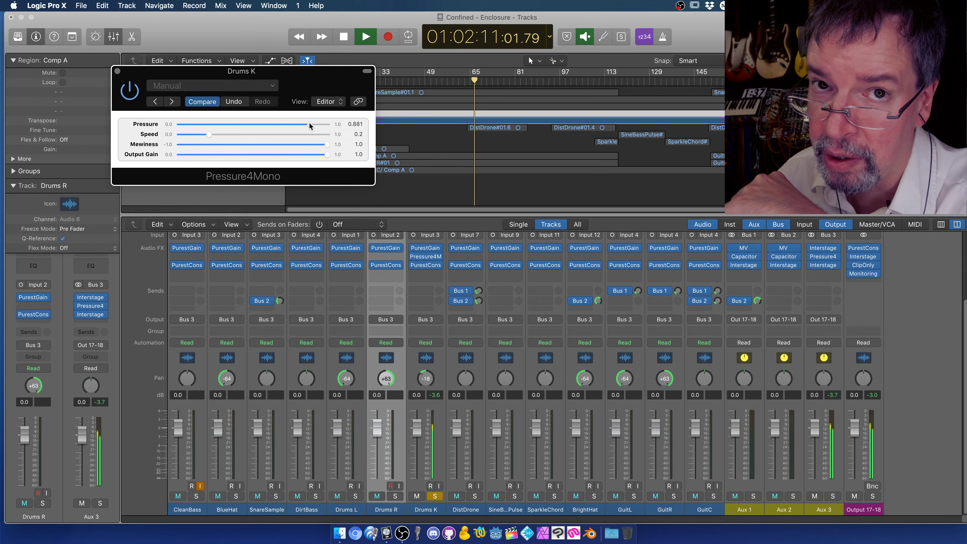
drag(309, 125, 324, 124)
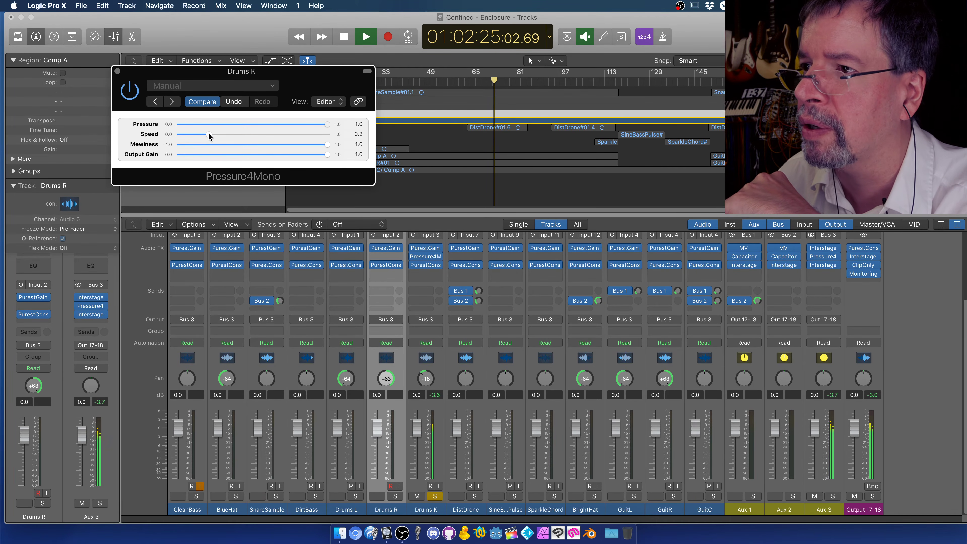
In the Drums K Pressure4Mono, set Speed to 1.0, Mewiness to just below 0, and Pressure to 0.953.
drag(208, 134, 328, 132)
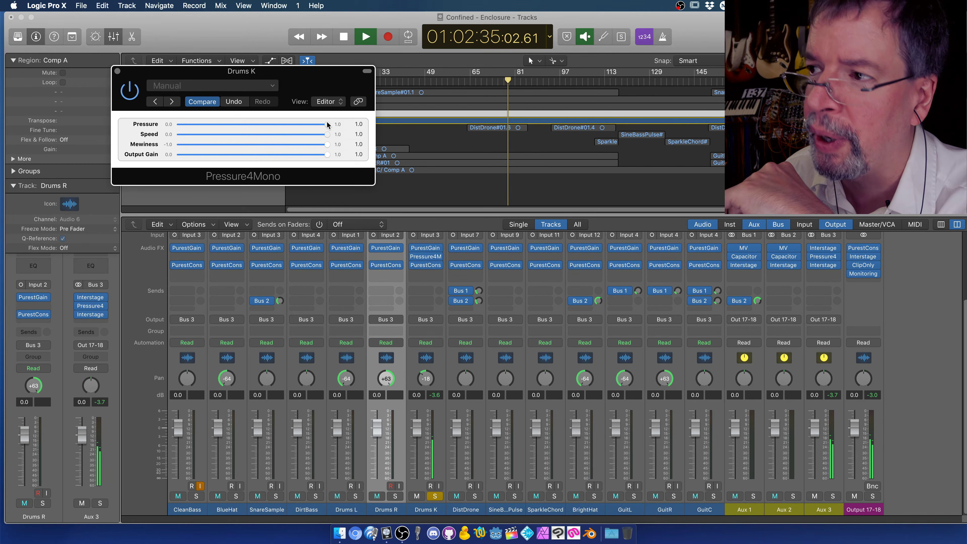
drag(327, 125, 246, 135)
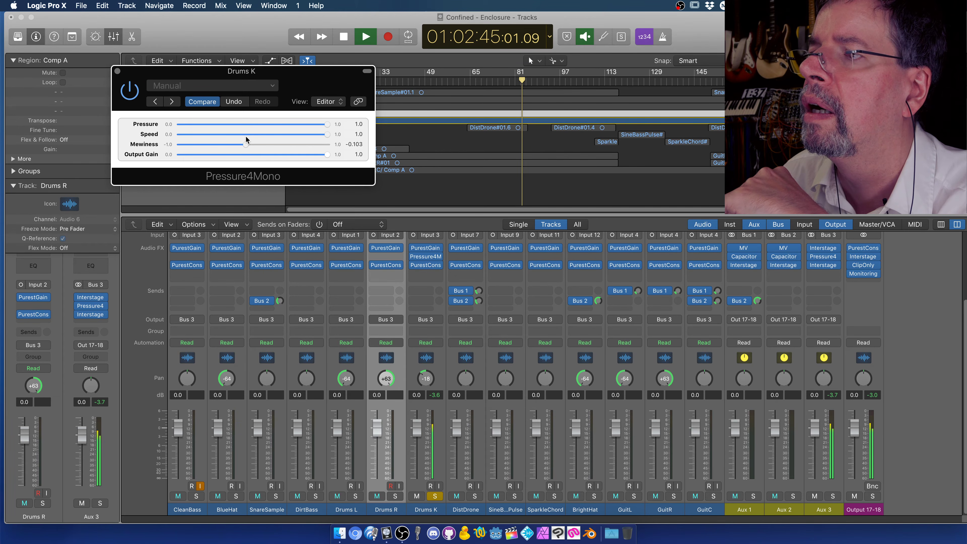
drag(246, 141, 250, 140)
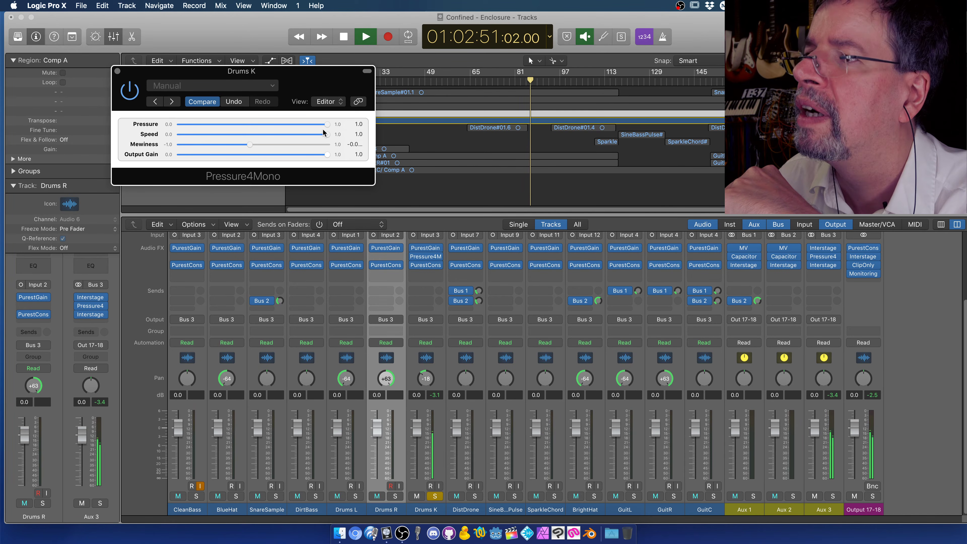
mouse_move(326, 124)
mouse_down()
mouse_move(303, 120)
mouse_move(319, 119)
mouse_up()
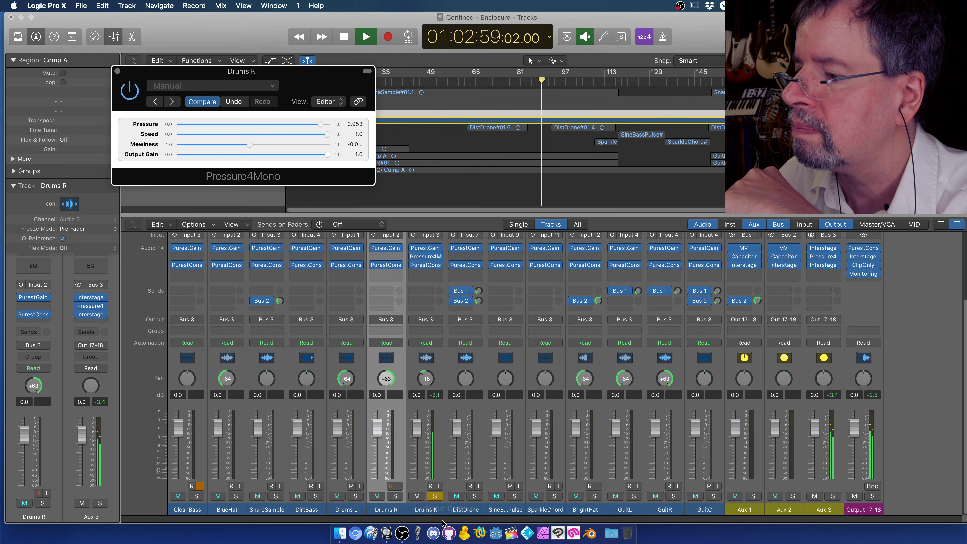
Unsolo Drums K and, within the full mix, set its Pressure4Mono Pressure to 0.99 and Mewiness to 1.0.
click(435, 496)
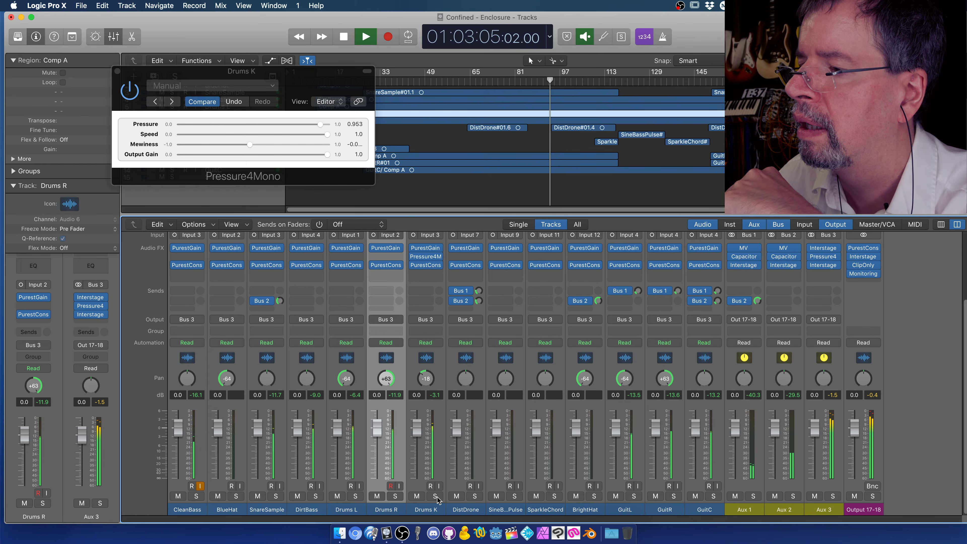
drag(321, 123, 325, 124)
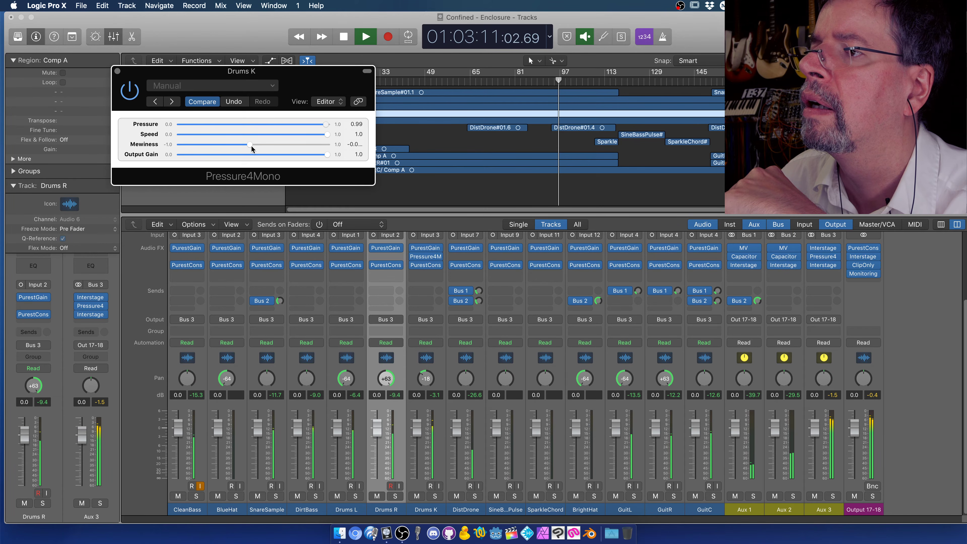
drag(248, 143, 326, 144)
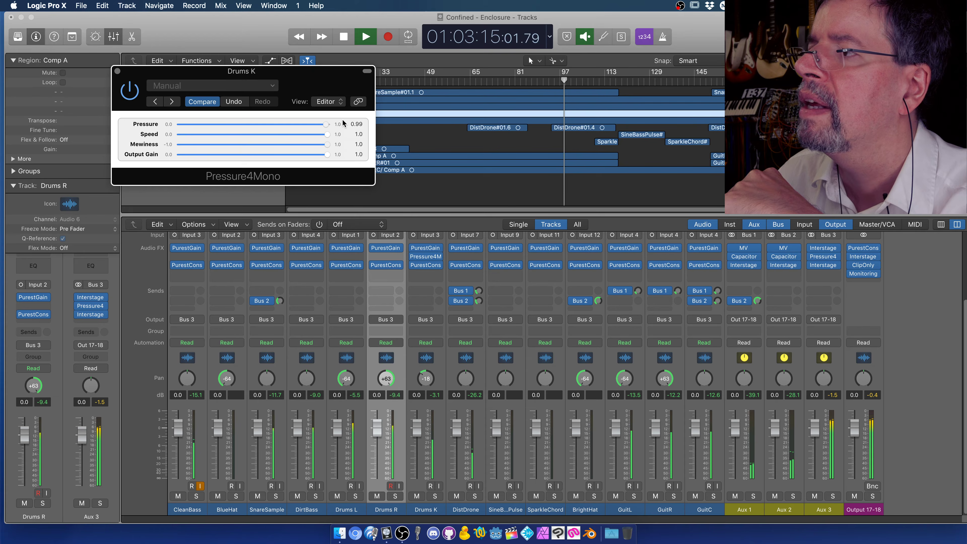
Stop playback, move the playhead to 01:01:18, and replay with only Drums K soloed.
click(344, 37)
click(398, 76)
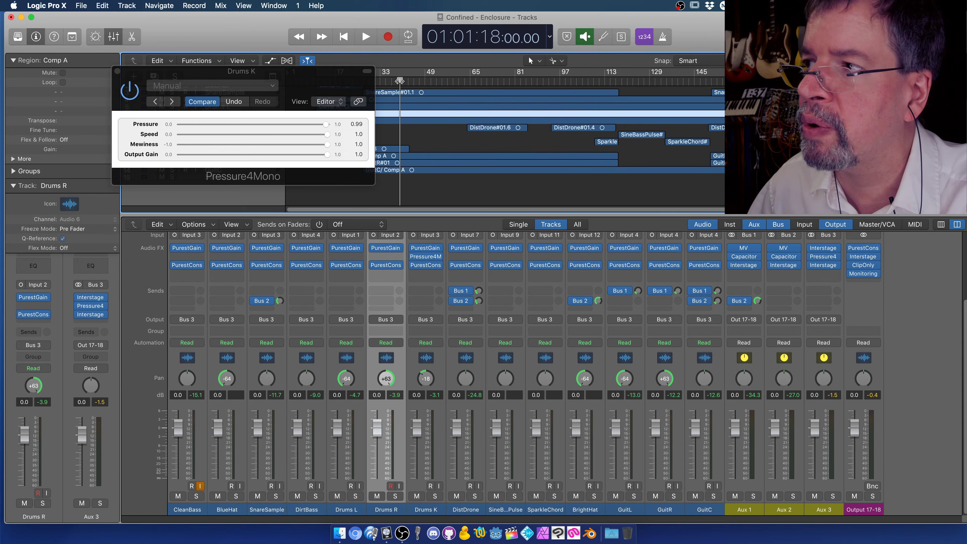
click(395, 496)
click(396, 496)
click(436, 496)
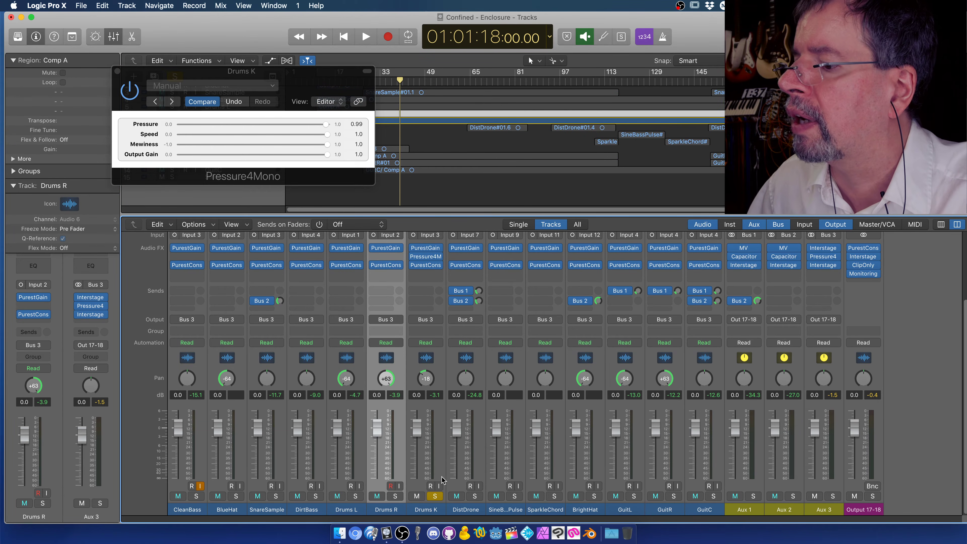
click(365, 37)
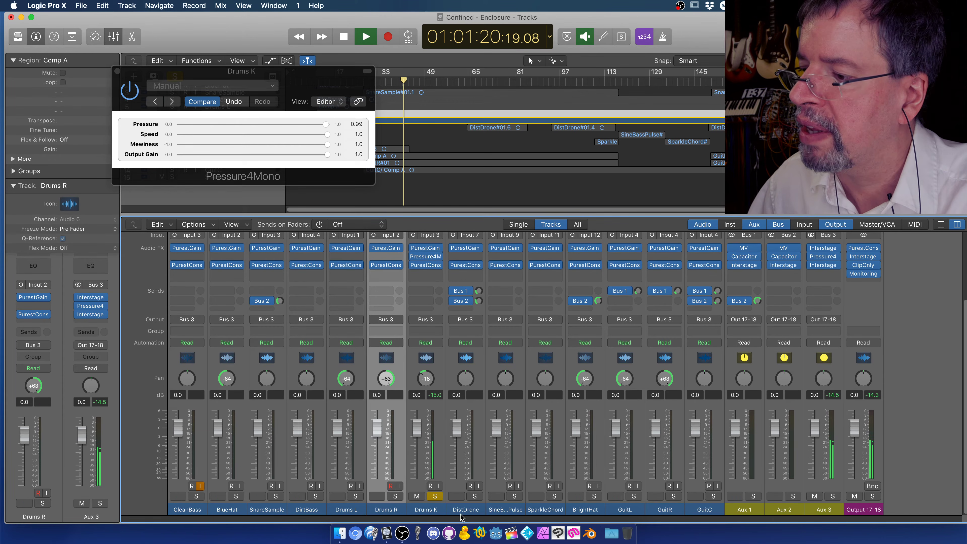
Unsolo Drums K, bypass its Pressure4Mono to hear the full mix without it, and stop playback.
click(435, 495)
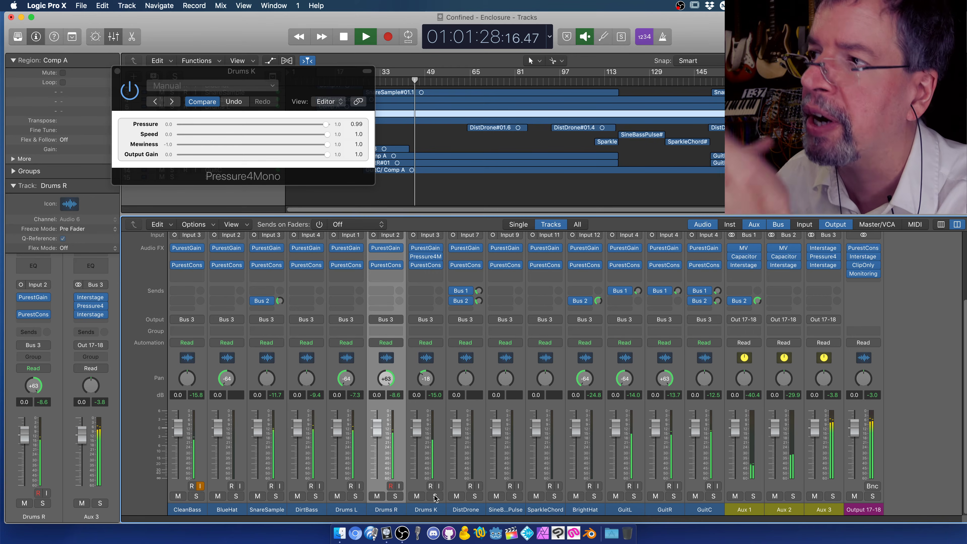
click(131, 93)
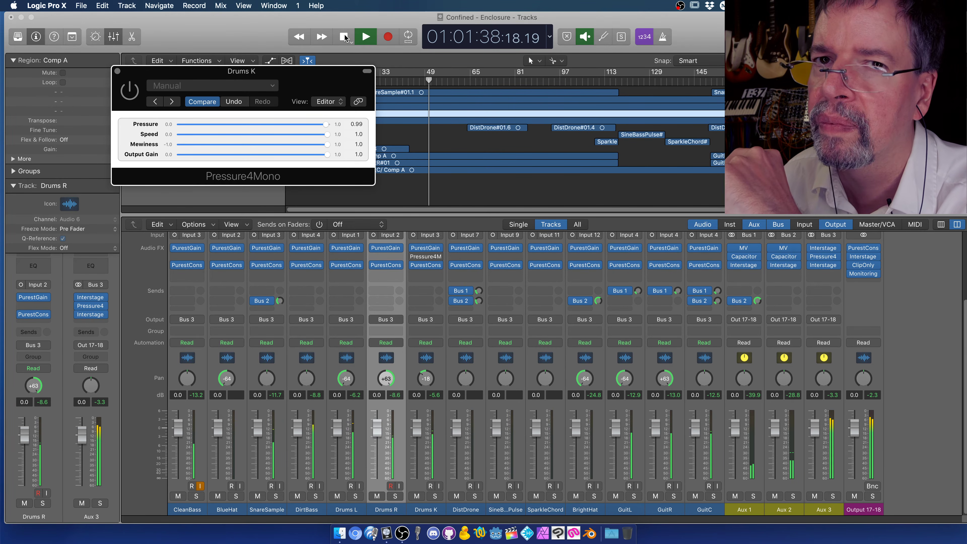
click(344, 38)
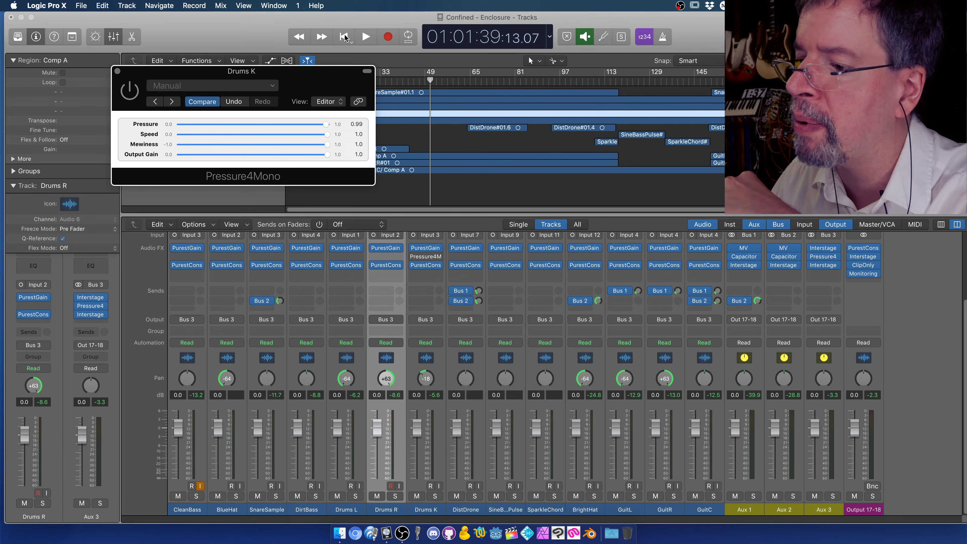
Solo the Drums R and DirtBass tracks.
click(396, 496)
click(315, 496)
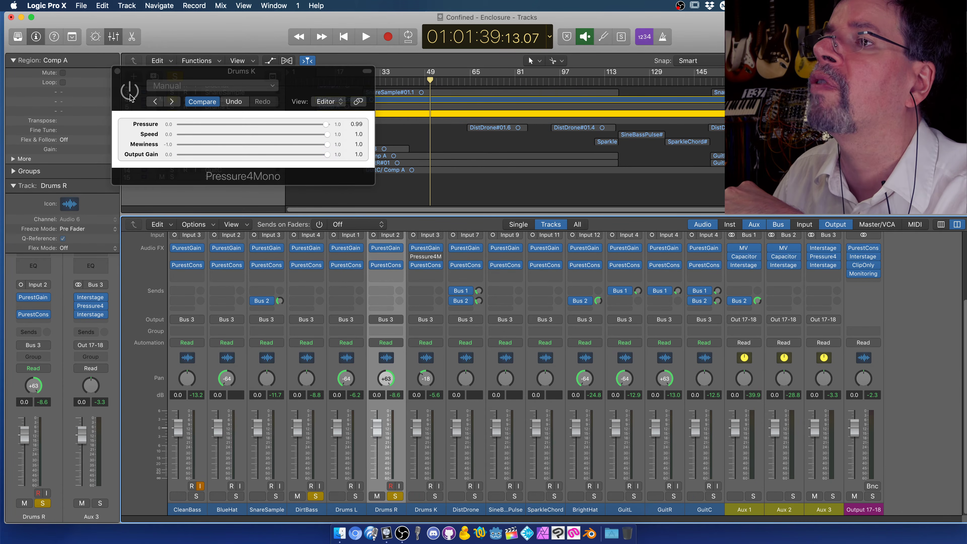
Turn on Pressure4Mono on Drums K and play the song with Drums K soloed instead of Drums R.
click(130, 97)
click(364, 37)
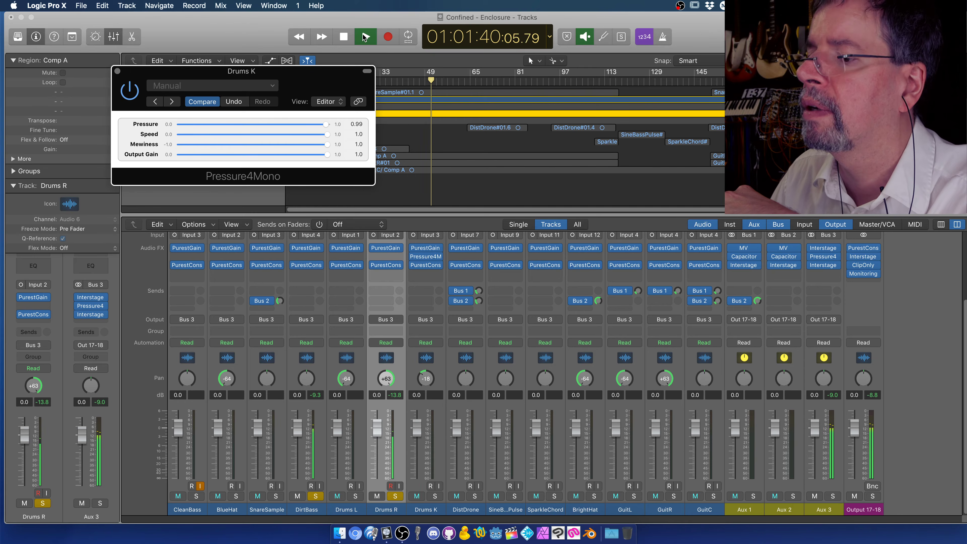
click(434, 495)
click(395, 496)
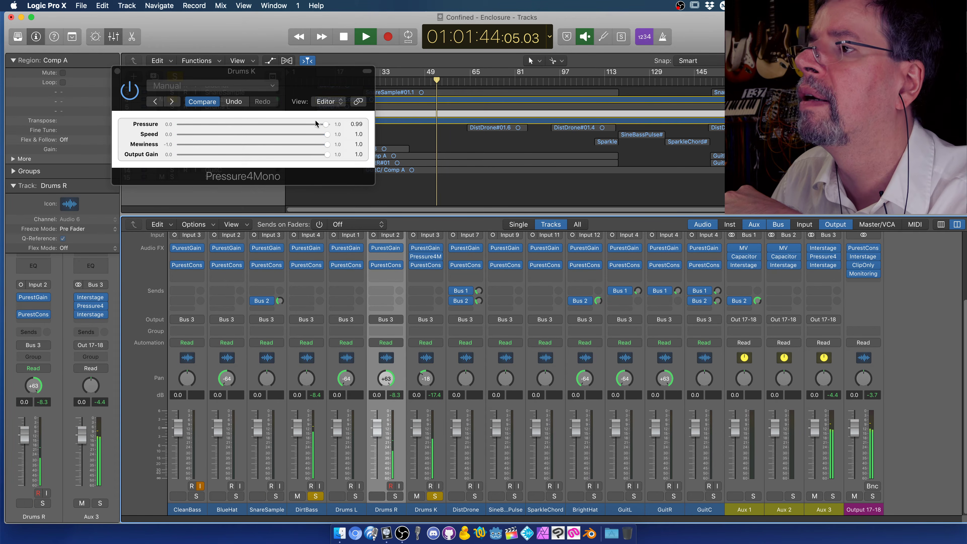
Set the Pressure of Drums K's Pressure4Mono to 0.963.
click(326, 125)
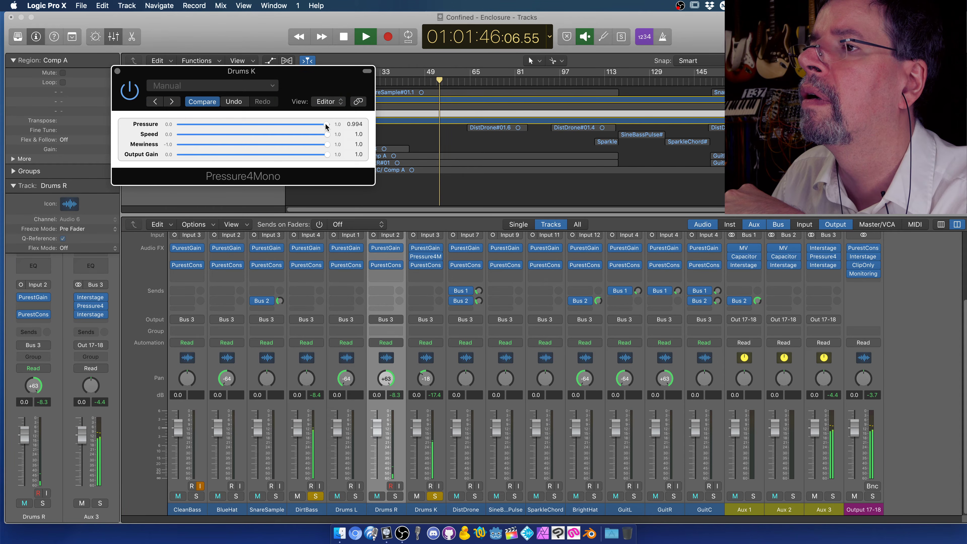
drag(326, 125, 321, 125)
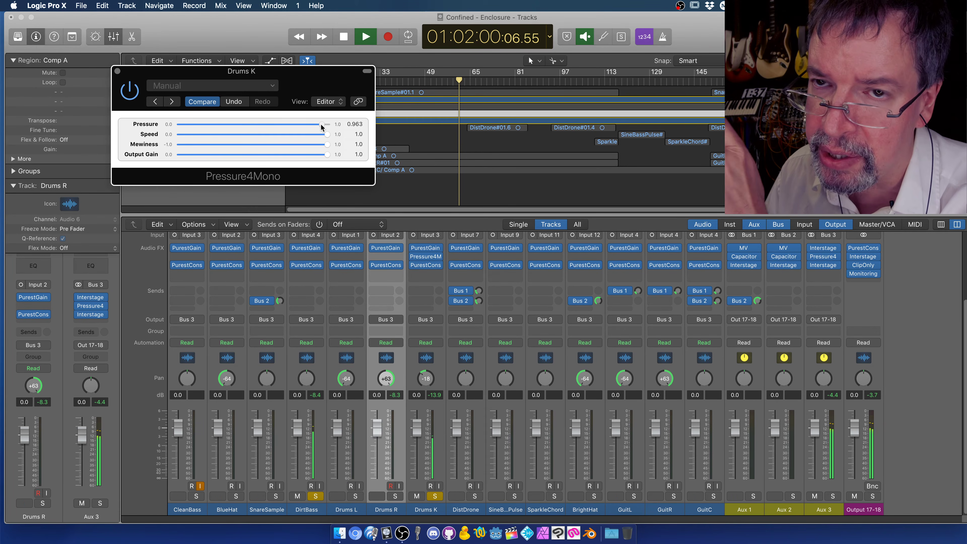
Bypass Pressure4Mono on Drums K and remove the plug-in from the channel.
click(129, 91)
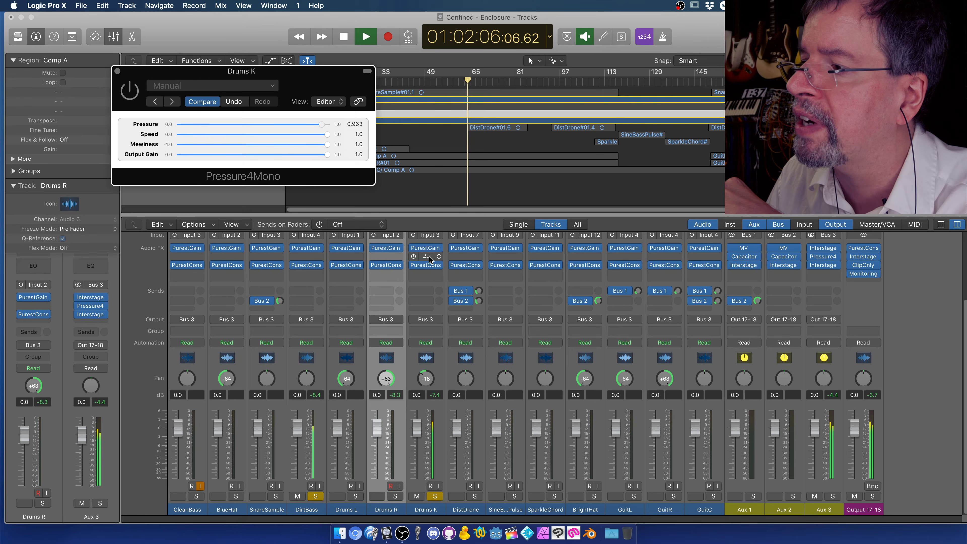
click(440, 257)
click(449, 280)
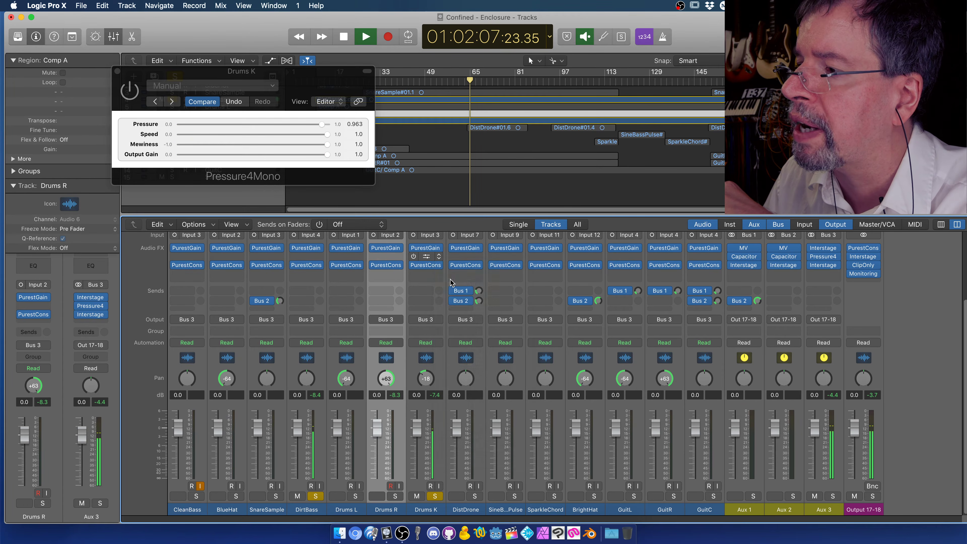
Unsolo DirtBass and Drums K to hear the full mix, and stop playback.
click(315, 496)
click(437, 496)
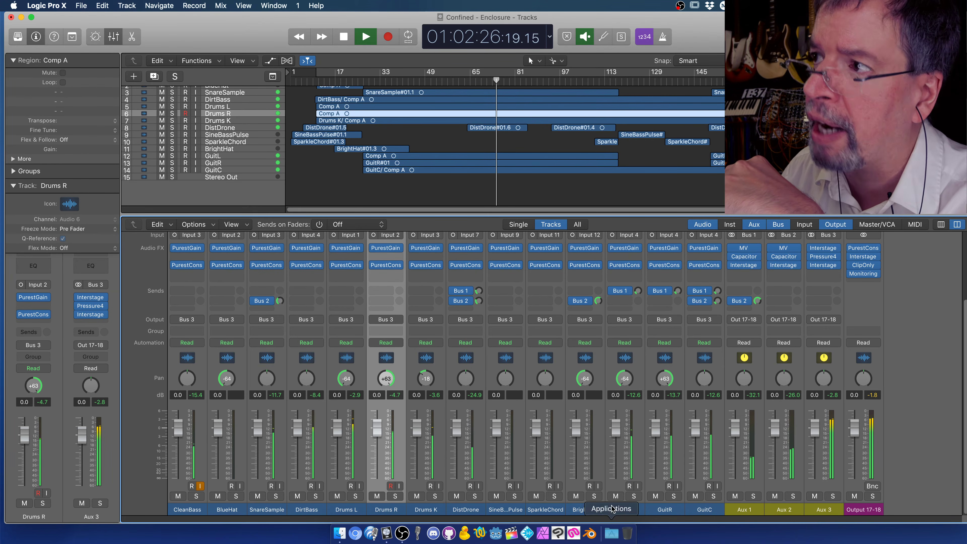
click(344, 37)
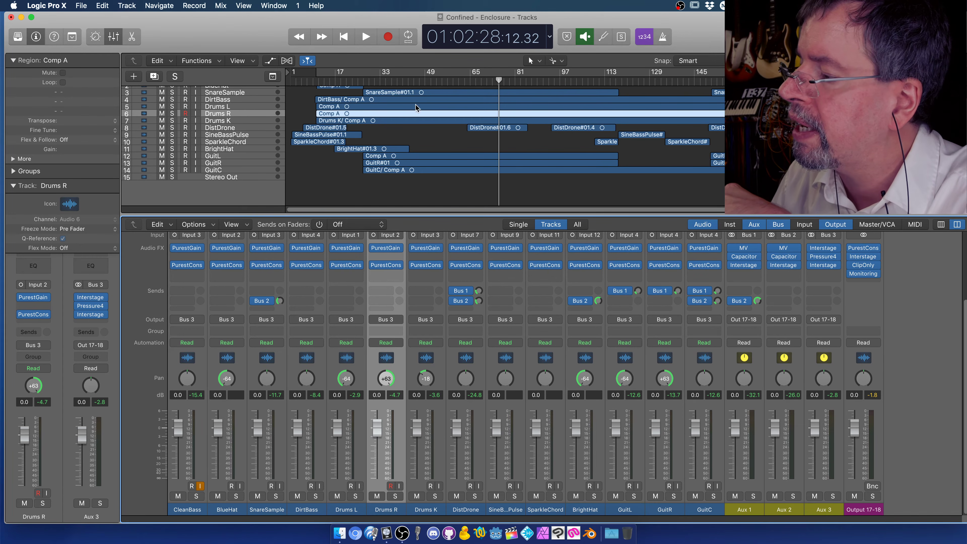
Select all channel strips from CleanBass through GuitC and clear the mixer selection again.
click(910, 431)
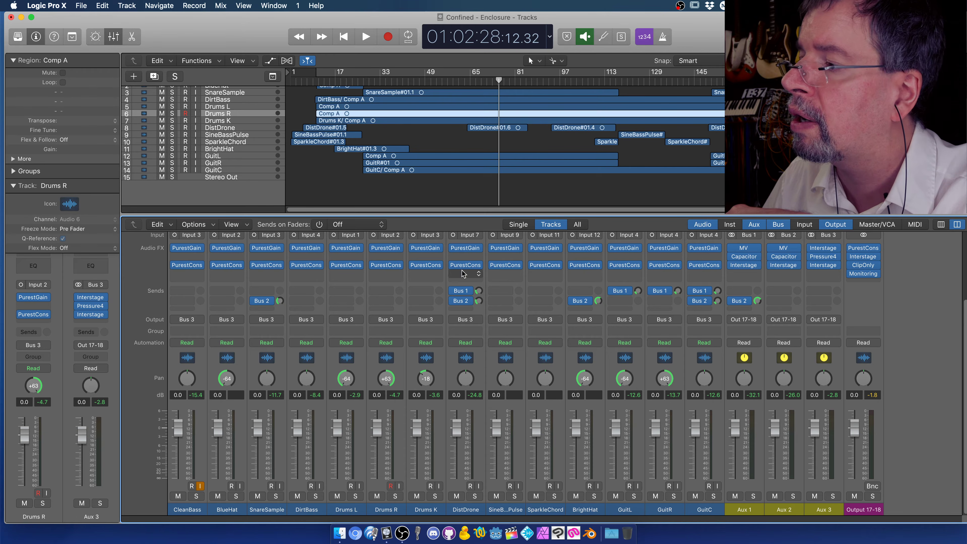
click(202, 510)
drag(203, 510, 686, 510)
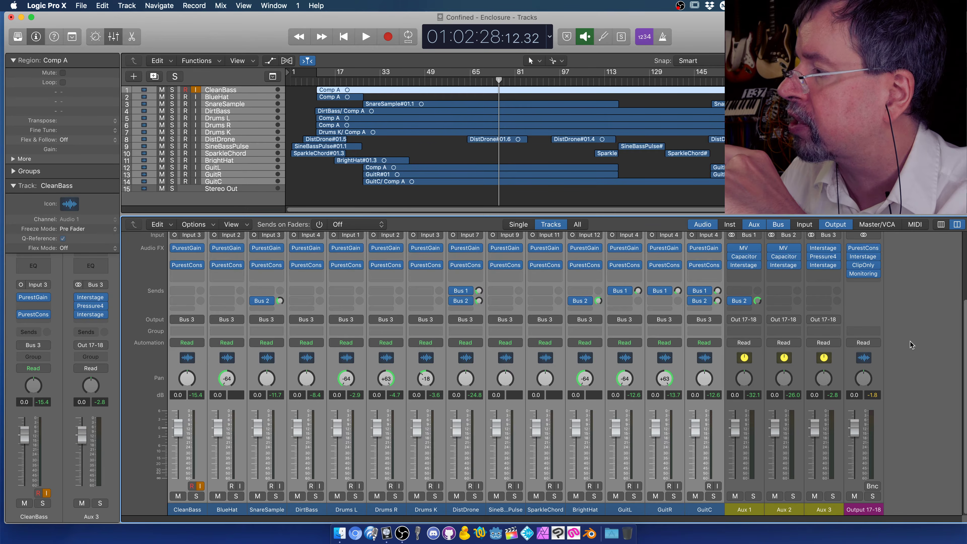
click(900, 295)
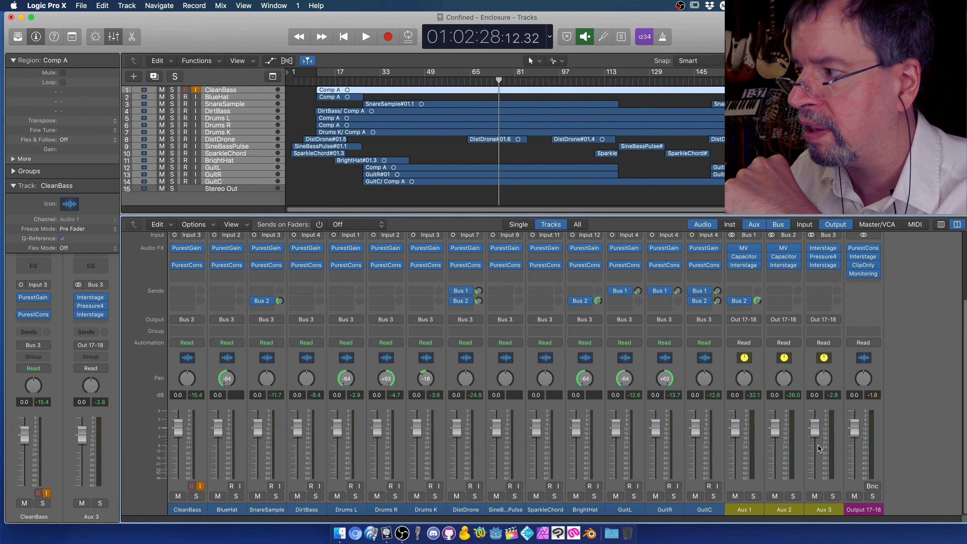
Examine the Pressure4 settings on the Aux 3 channel and close the plug-in window.
click(824, 257)
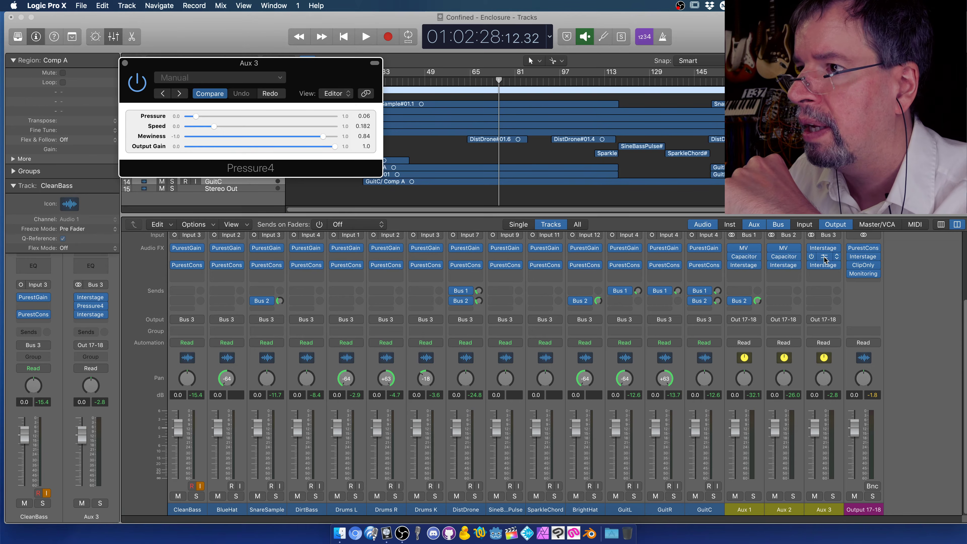
click(125, 63)
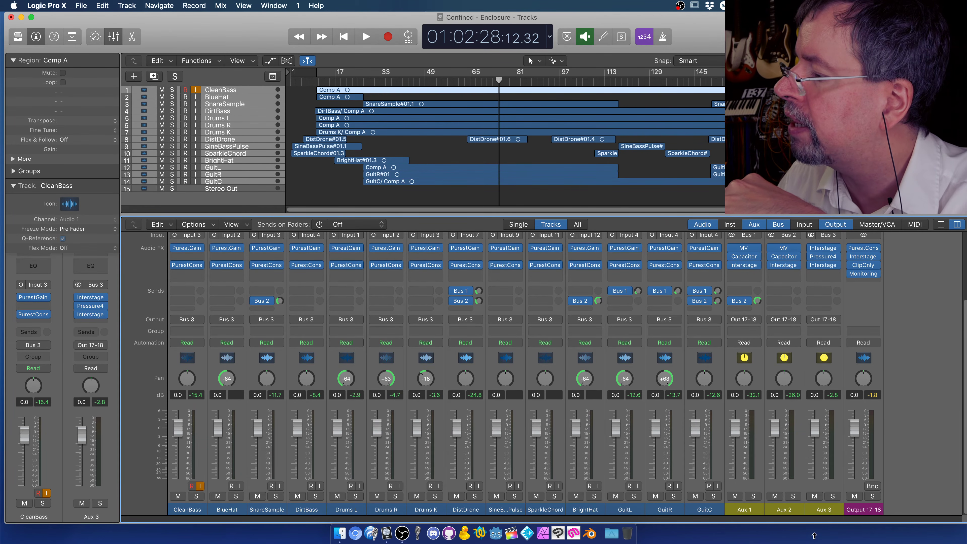
mouse_move(826, 265)
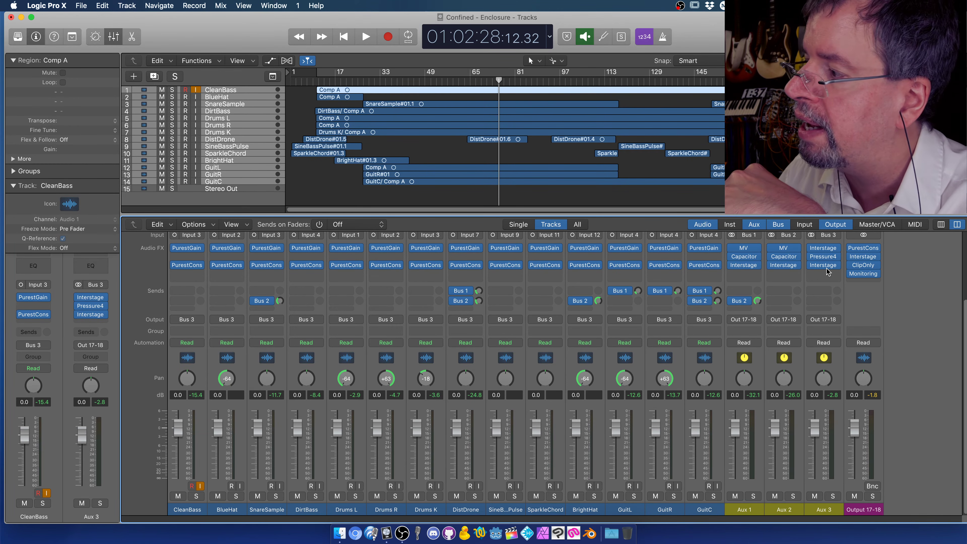
drag(826, 269, 851, 264)
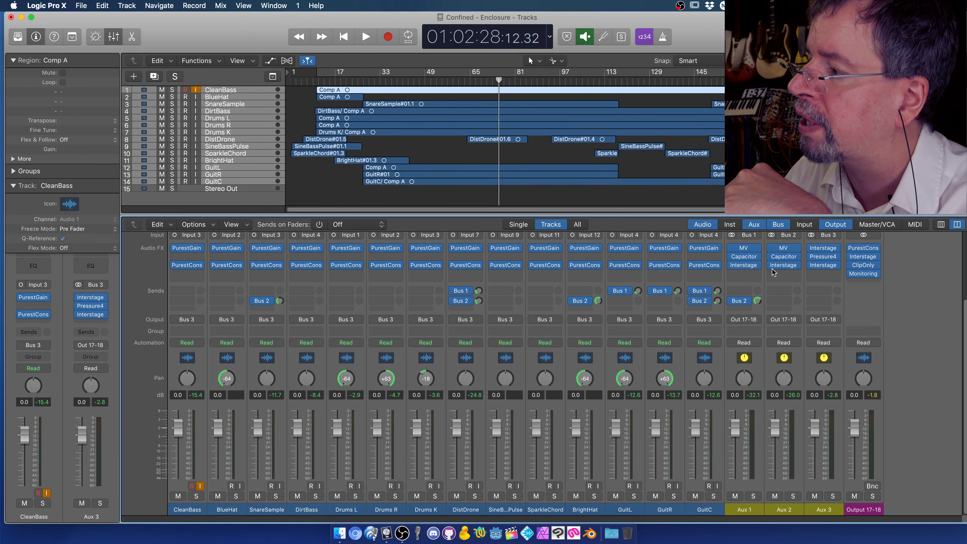
drag(748, 269, 863, 256)
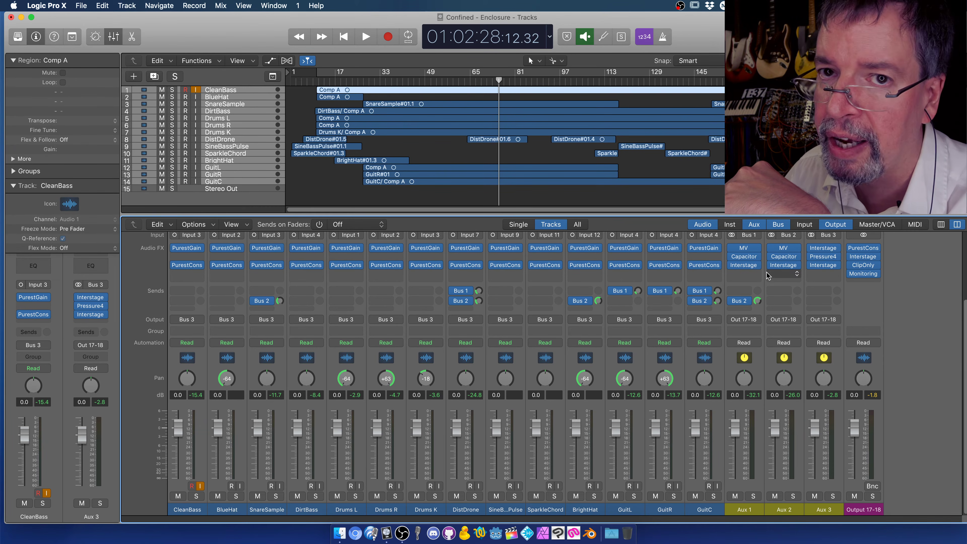
drag(812, 266, 821, 249)
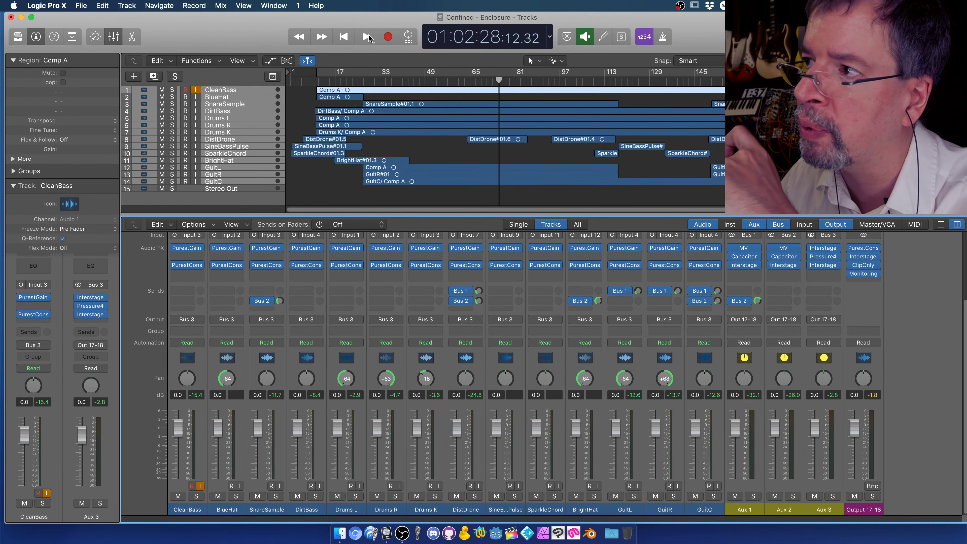
Inspect the ClipOnly plug-in on the Output 17-18 channel and close its window.
click(861, 266)
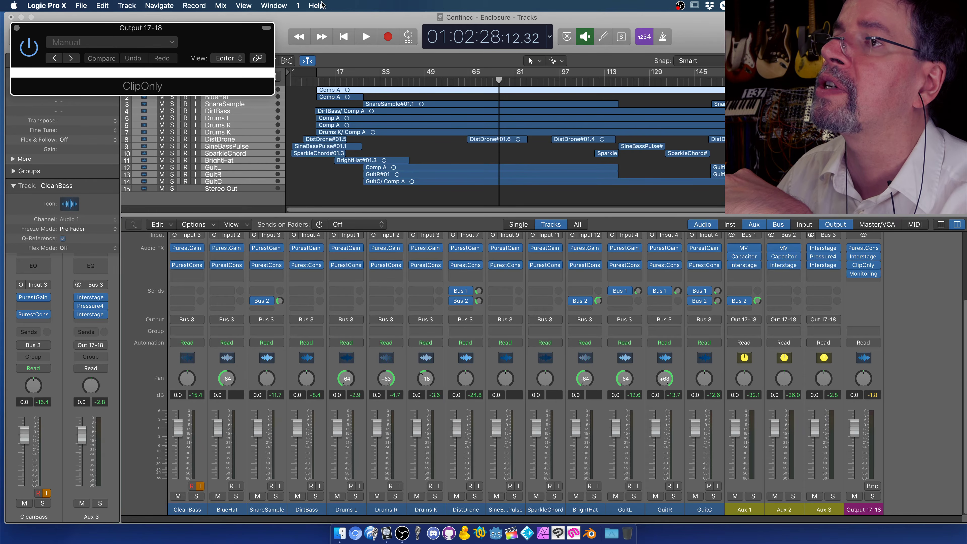
drag(206, 26, 352, 74)
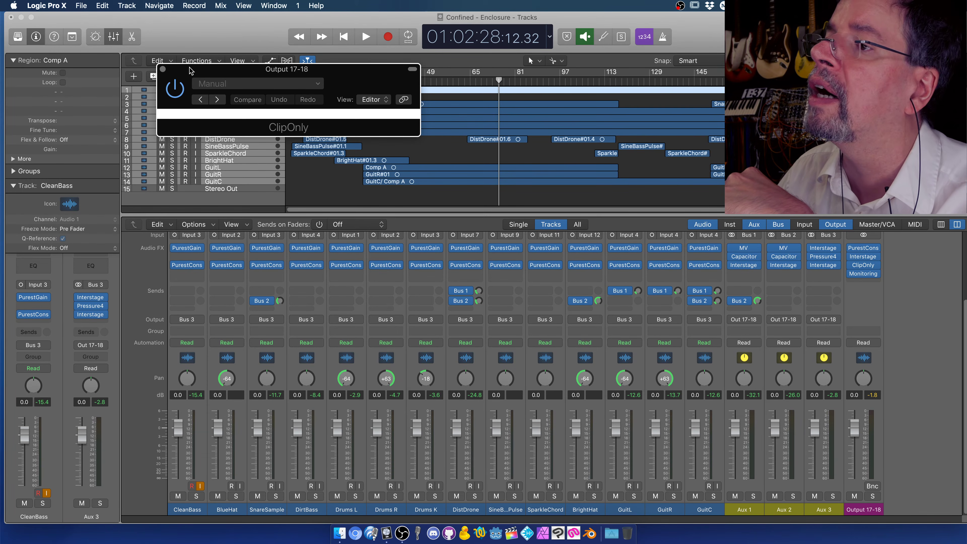
click(163, 69)
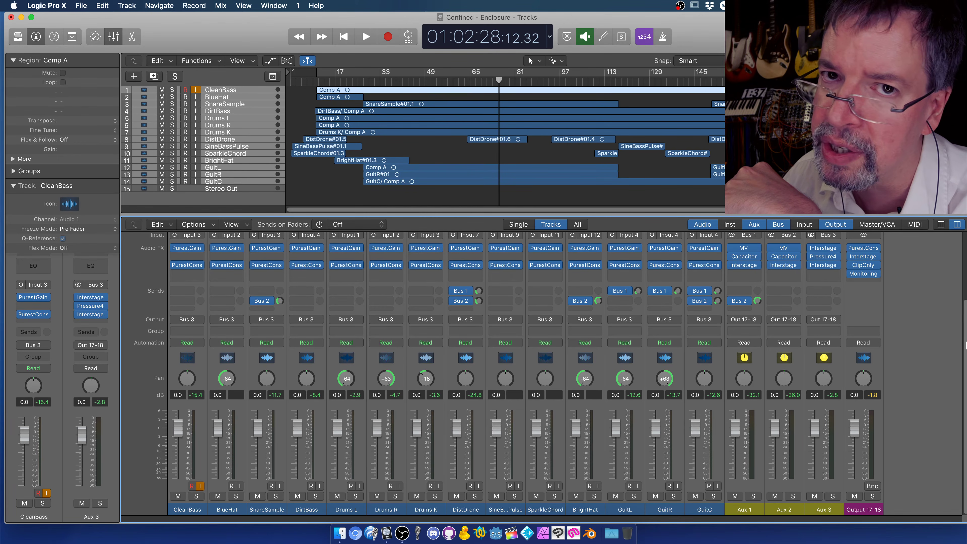
Open the Monitoring plug-in on Output 17-18 and review its available monitor modes.
click(865, 273)
drag(220, 34, 214, 61)
click(203, 112)
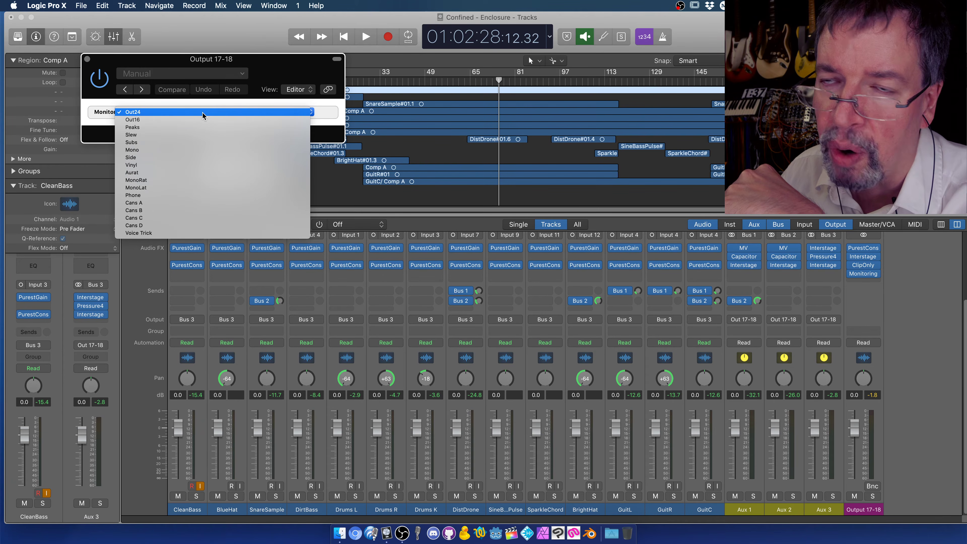
click(244, 102)
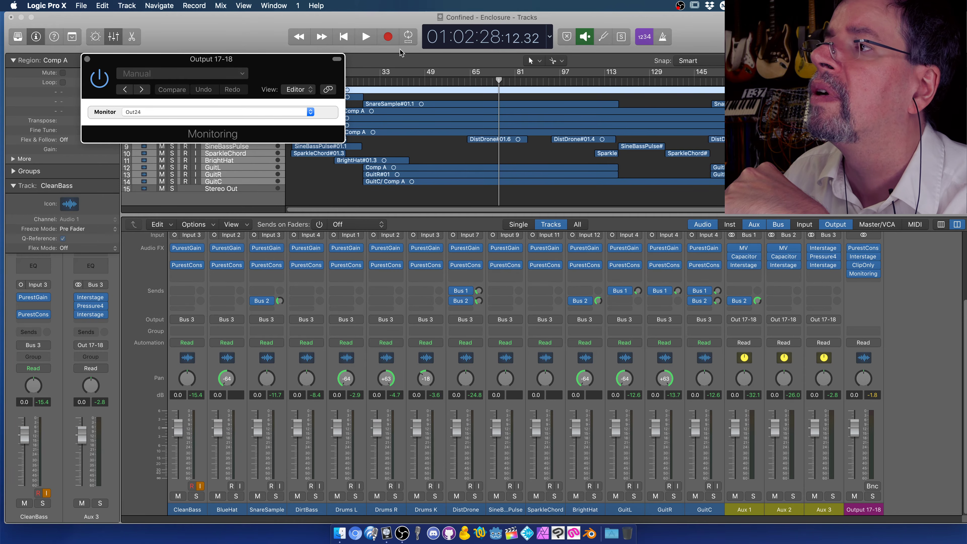
Play the full mix from just before bar 33 and set the Monitoring plug-in to Out16.
click(365, 37)
click(375, 81)
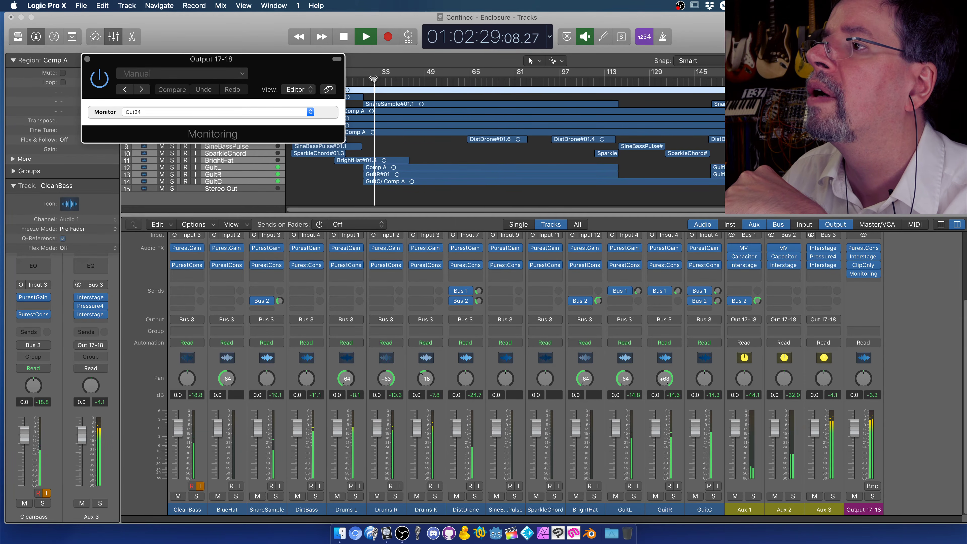
click(175, 110)
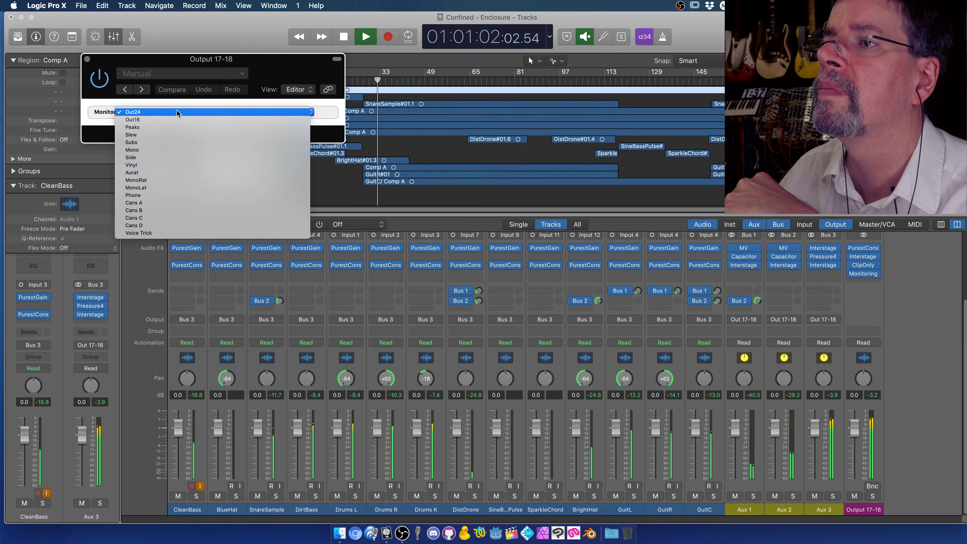
click(177, 120)
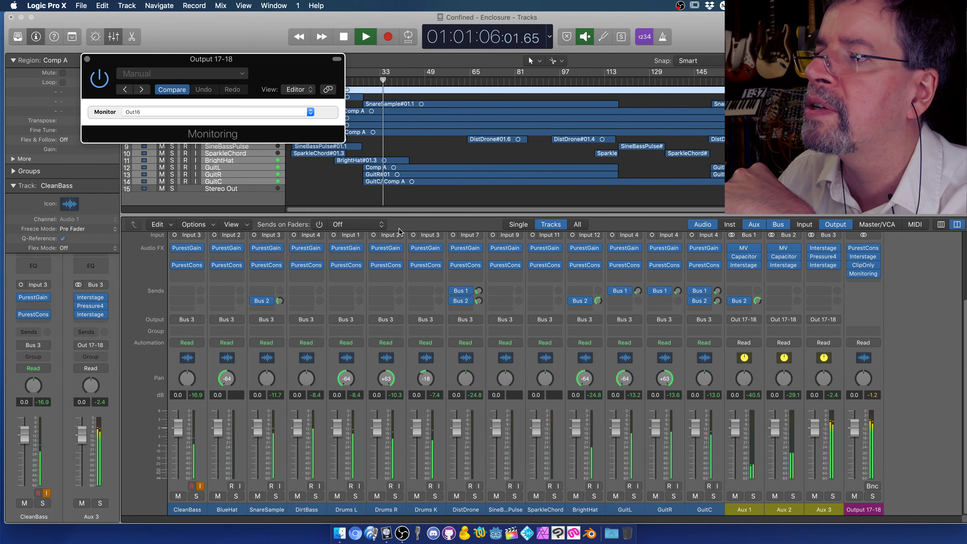
Lower the Output 17-18 fader to -10.0 dB and set the Monitoring plug-in to Out24.
drag(861, 431, 859, 470)
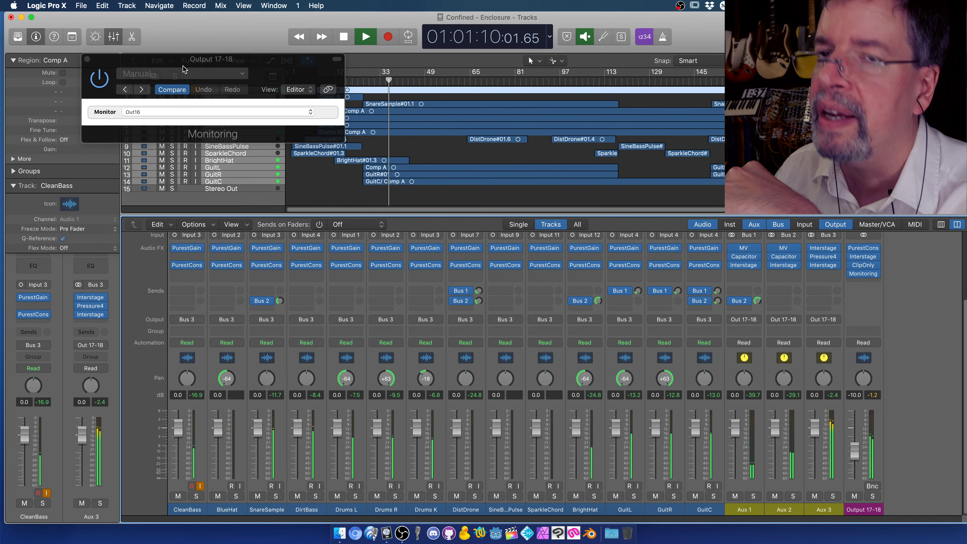
click(167, 111)
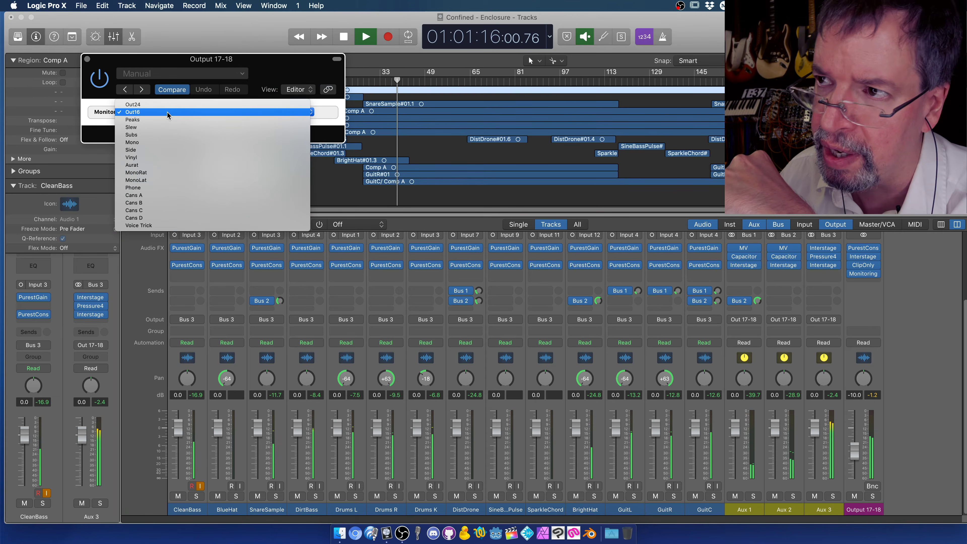
click(167, 102)
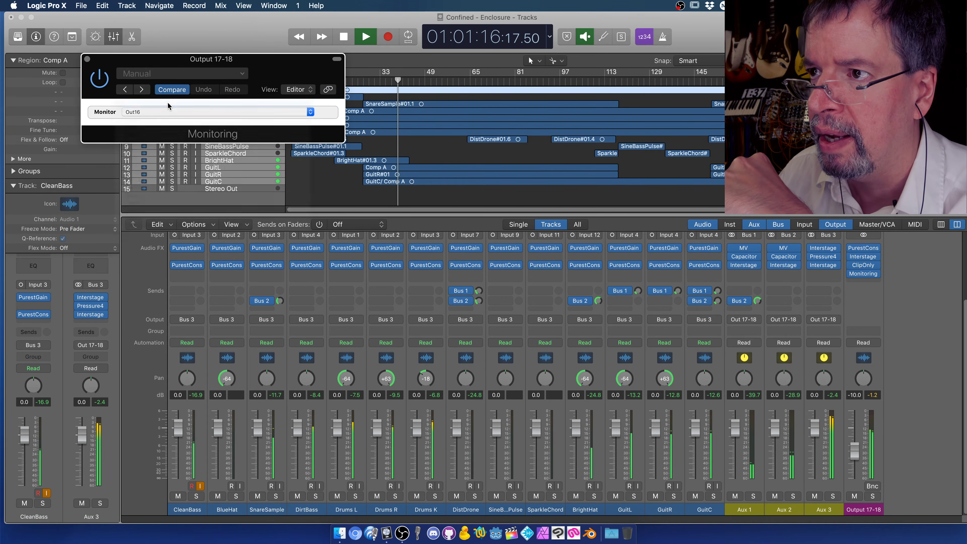
Set the Monitoring plug-in to Peaks mode while the mix plays.
click(189, 110)
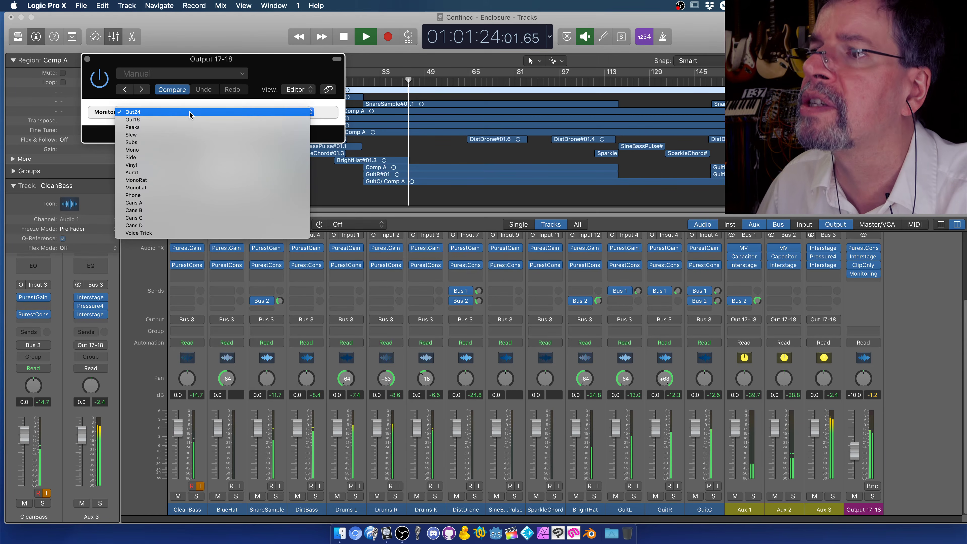
click(188, 127)
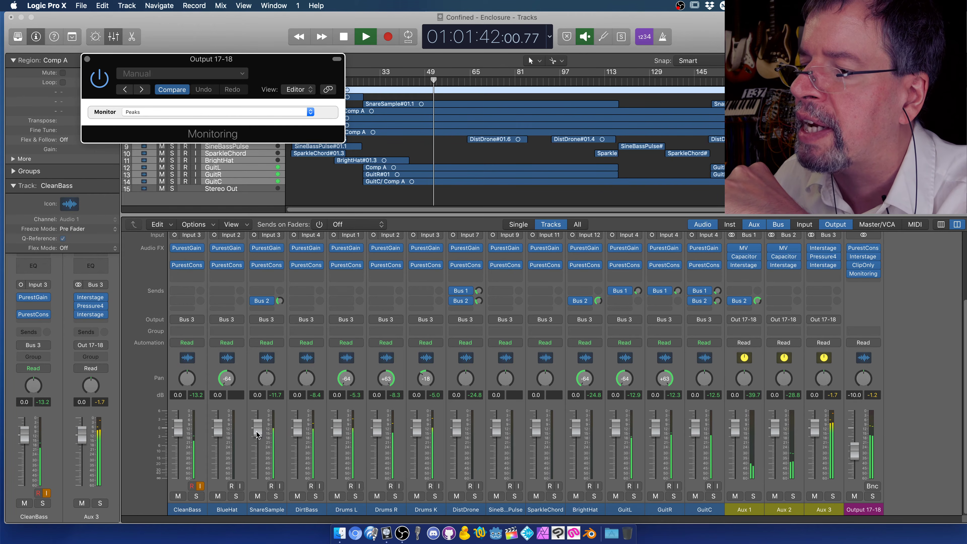
Audition SnareSample at 6.0 dB, reset its fader to 0.0 dB, and try DirtBass at 6.0 dB.
drag(257, 432, 254, 378)
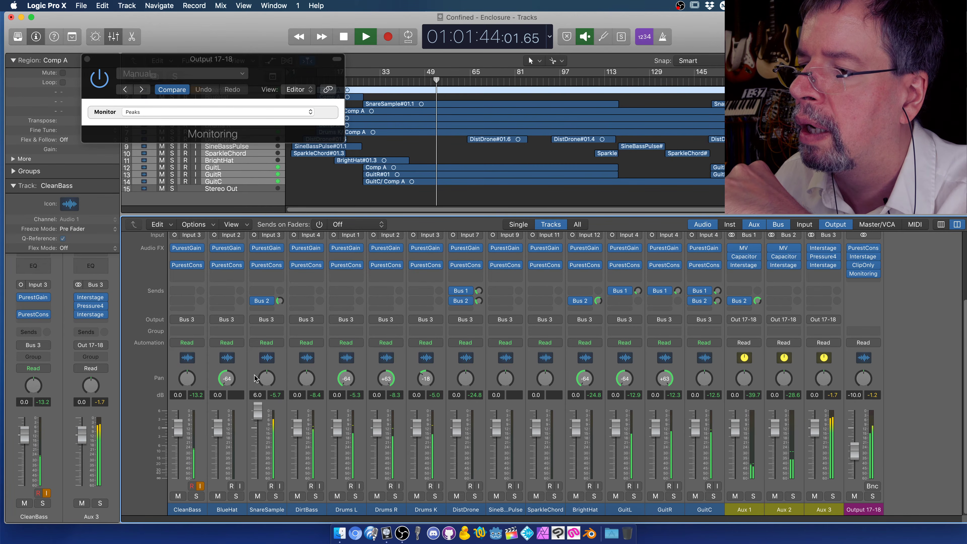
alt+click(258, 413)
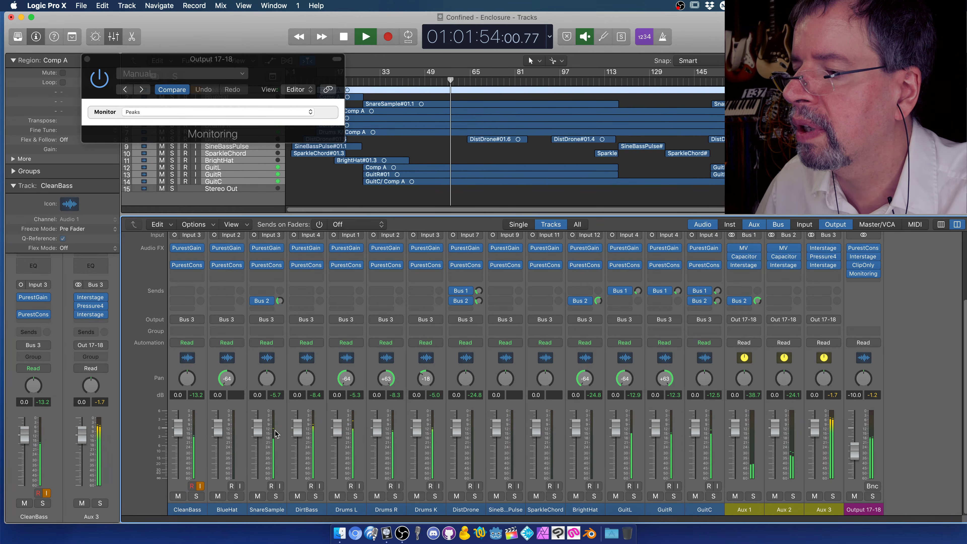
drag(297, 422, 297, 393)
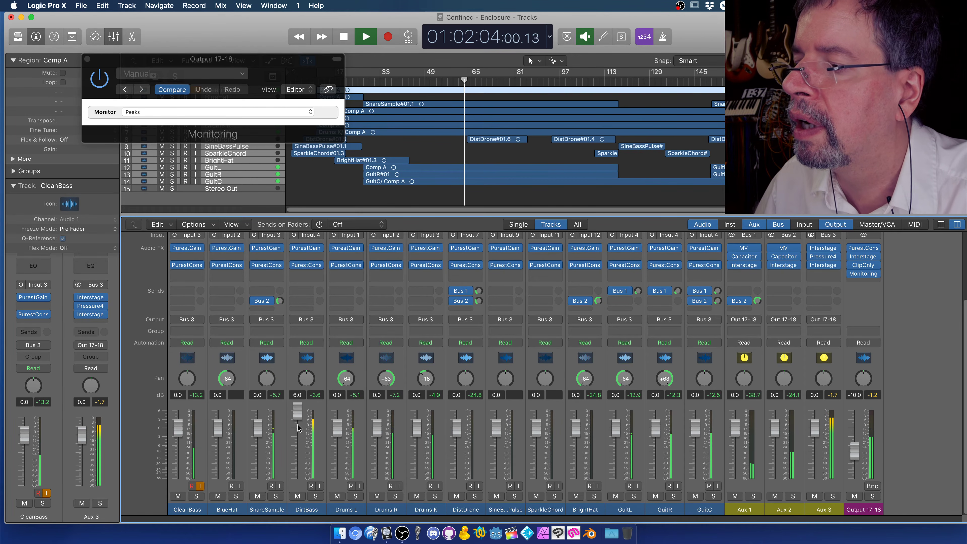
Solo Drums L and Drums R together, and unsolo Drums R to hear Drums L alone.
click(356, 495)
click(395, 496)
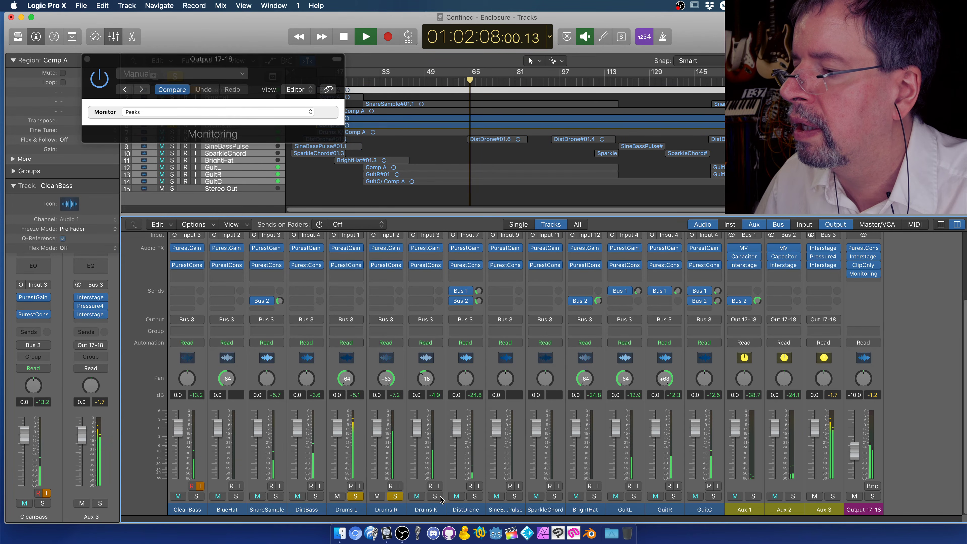
click(395, 496)
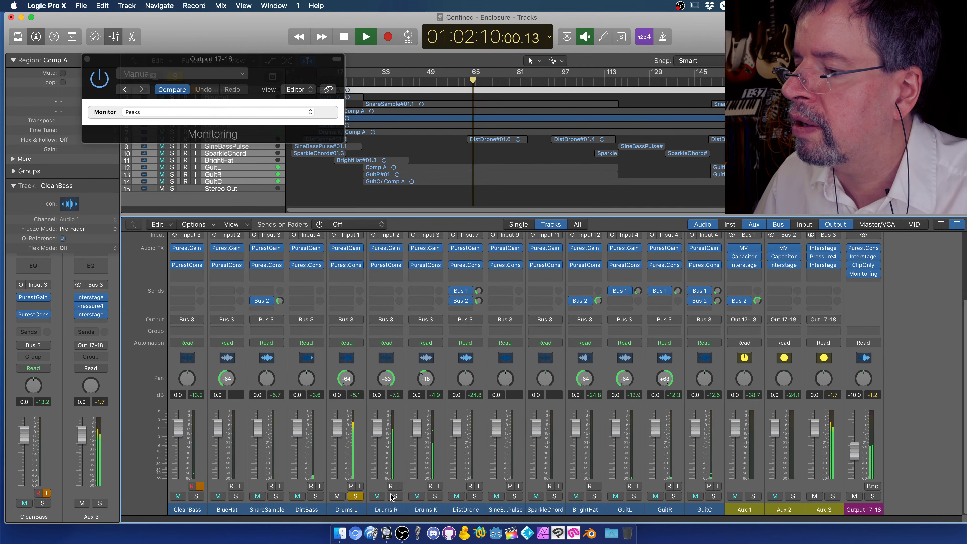
Unsolo Drums L to restore the full mix and set the Monitoring plug-in to Slew mode during playback.
click(355, 496)
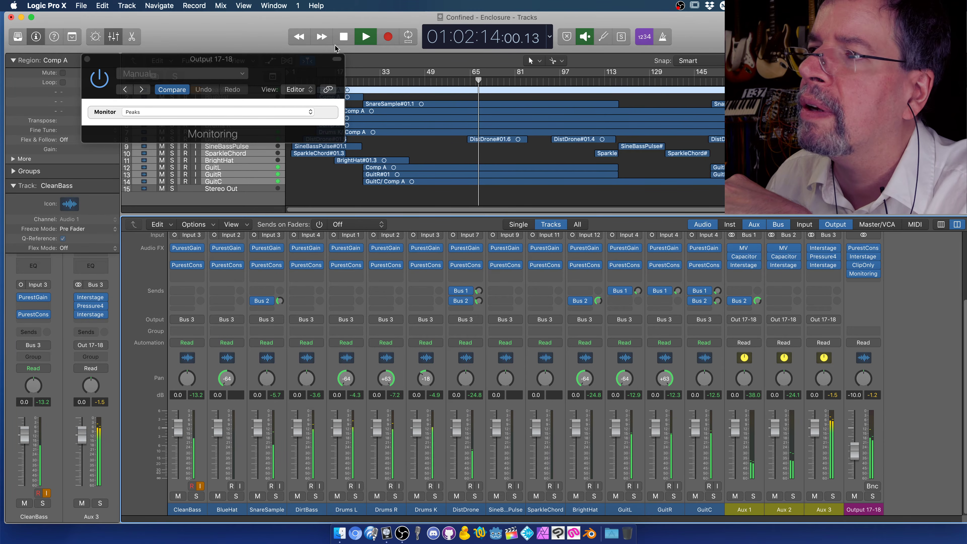
click(343, 37)
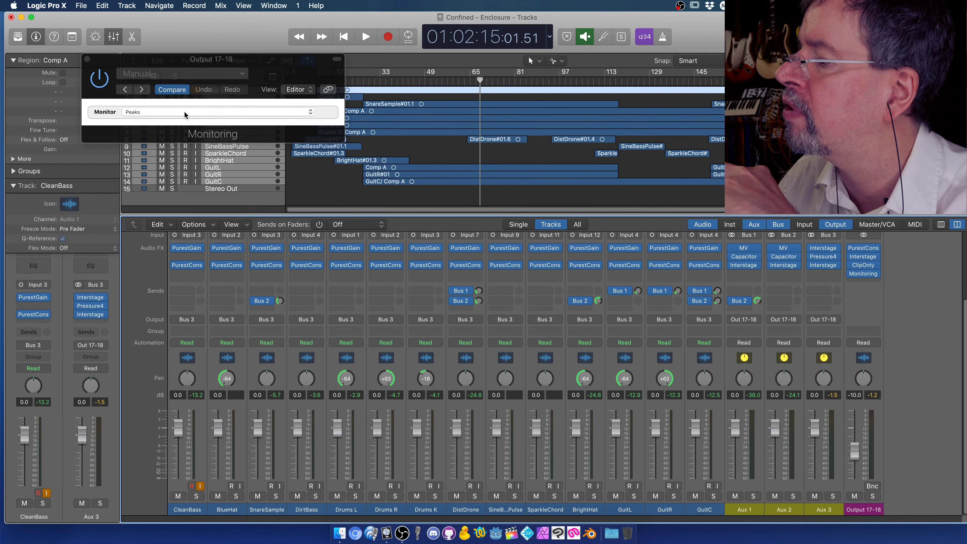
key(space)
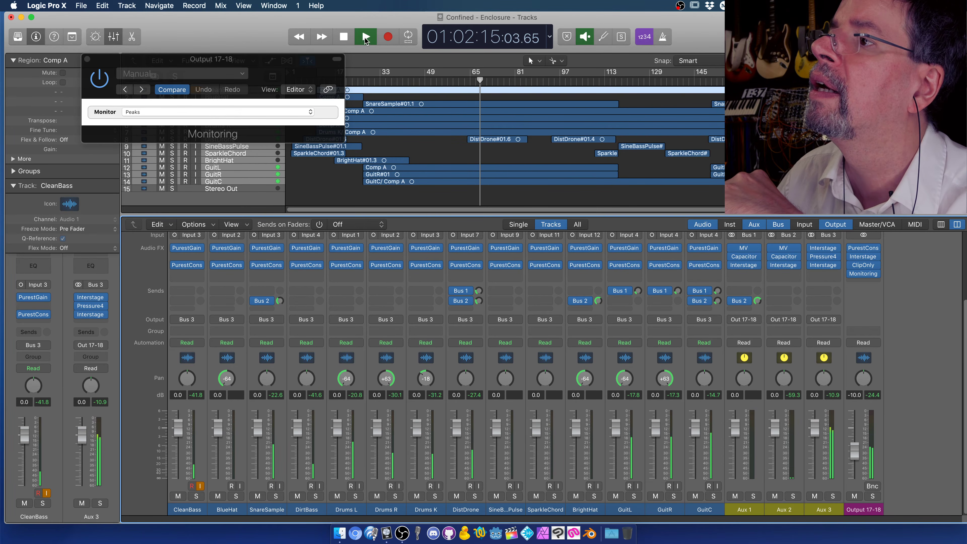
click(144, 110)
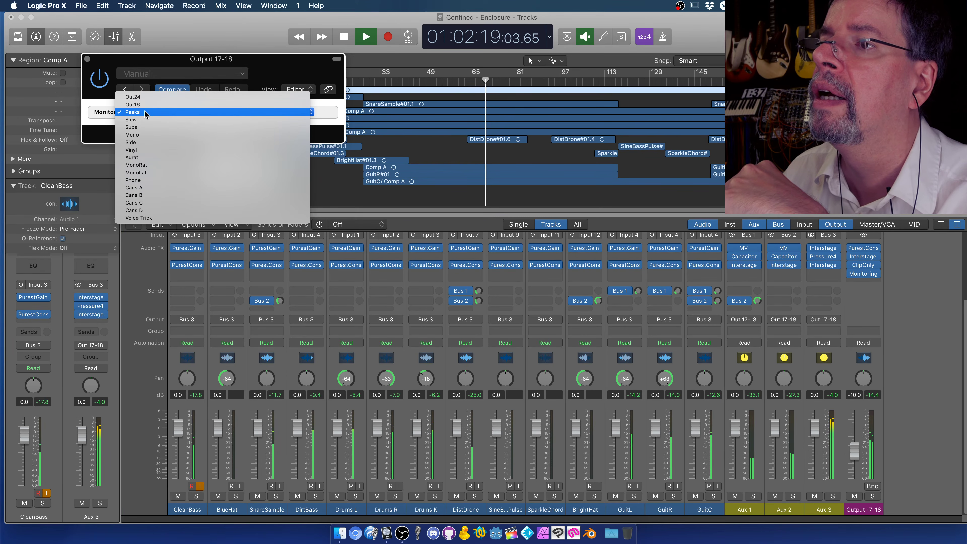
click(143, 119)
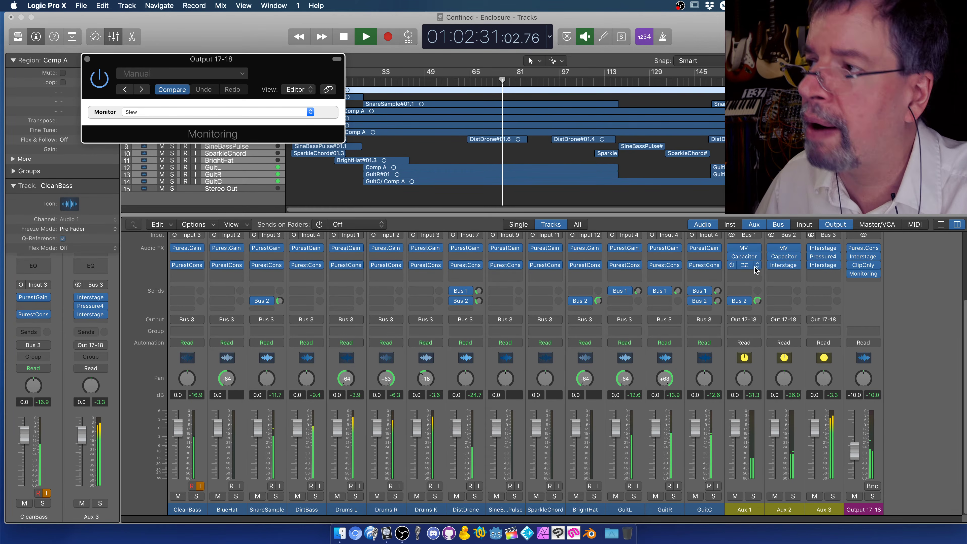
Replay from around bar 43 and bypass all Interstage plug-ins on Aux 1, Aux 2, Aux 3 and Output 17-18.
click(412, 82)
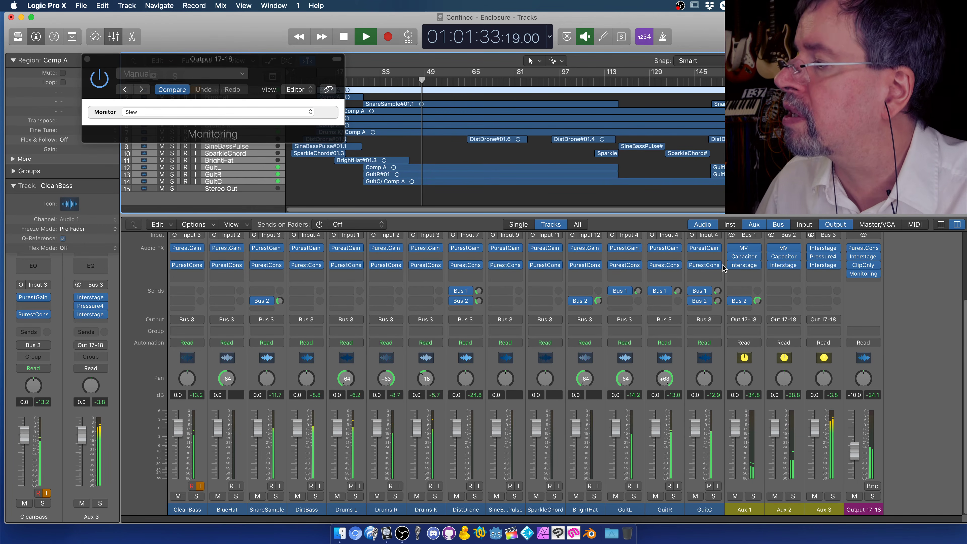
mouse_move(733, 267)
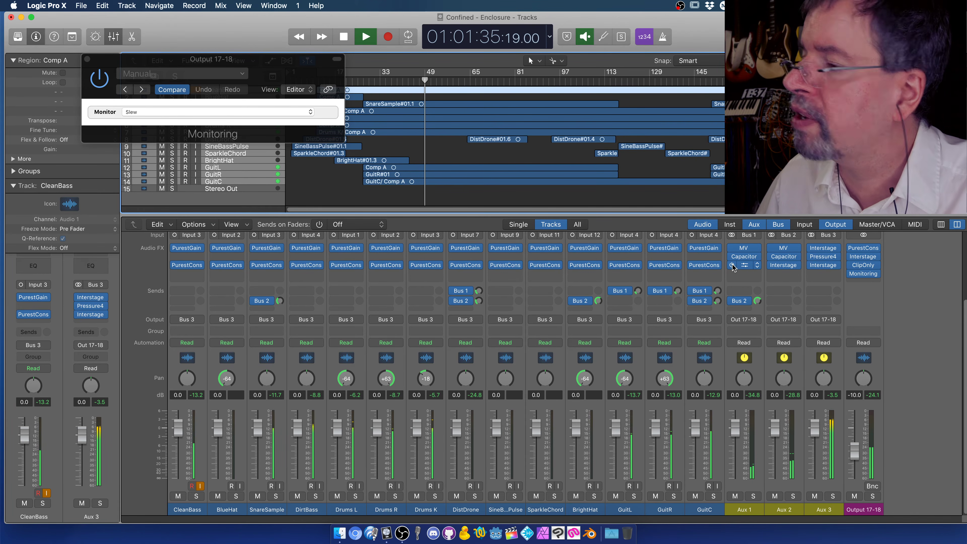
click(771, 266)
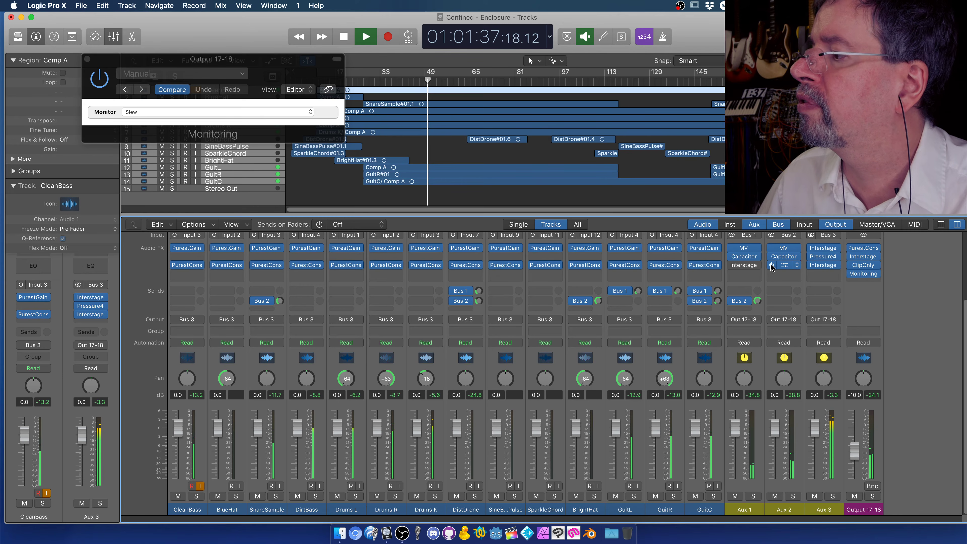
click(811, 248)
click(811, 265)
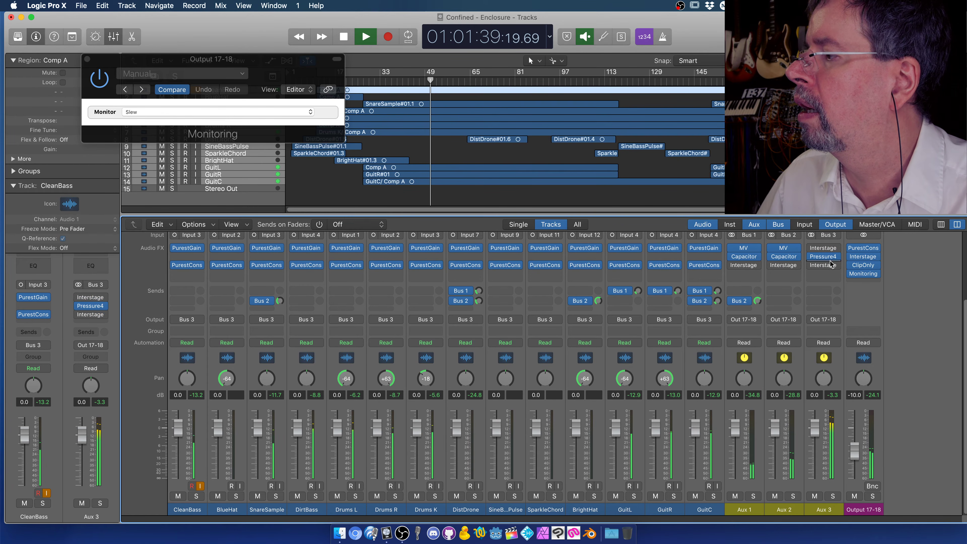
click(851, 256)
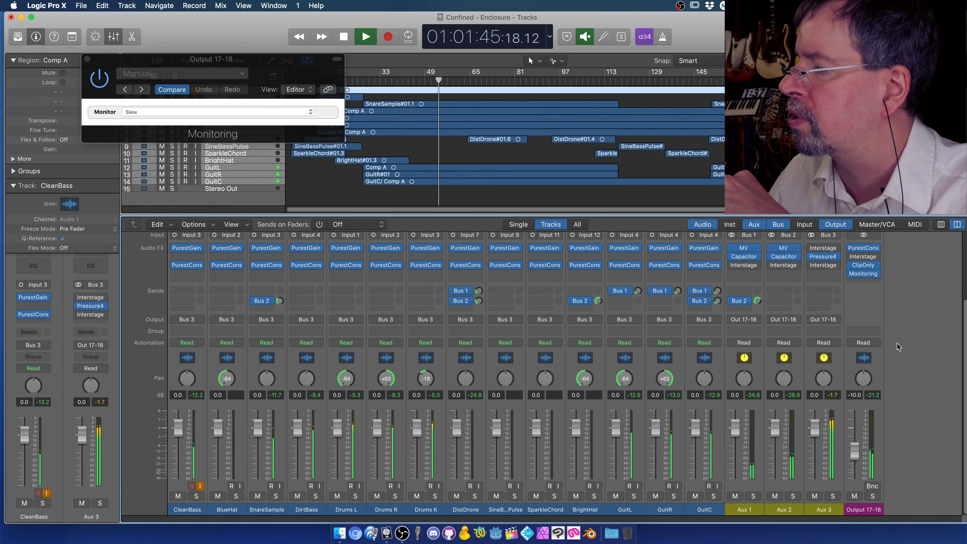
Reset the Output 17-18 fader to 0.0 dB and re-enable the Interstage plug-ins on all three aux channels and the output.
alt+click(857, 446)
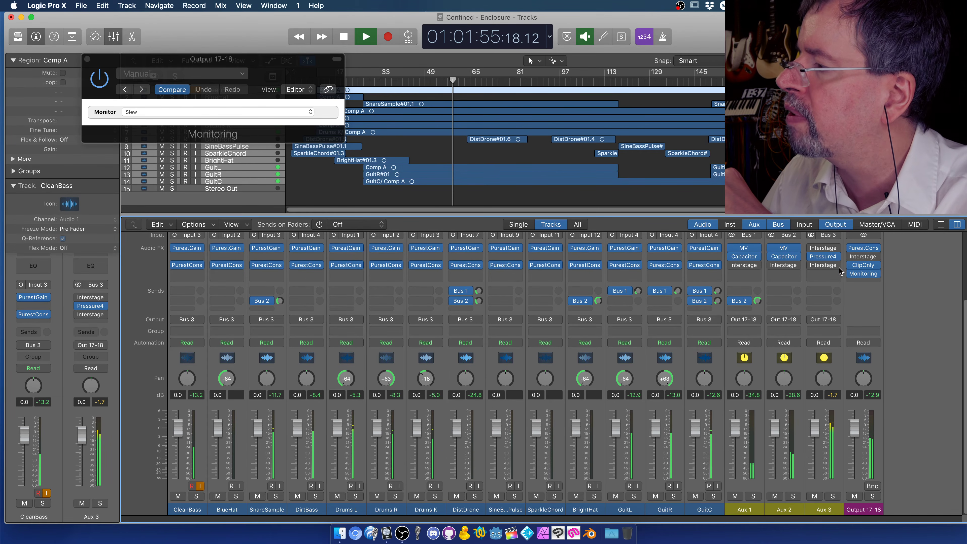
mouse_move(838, 258)
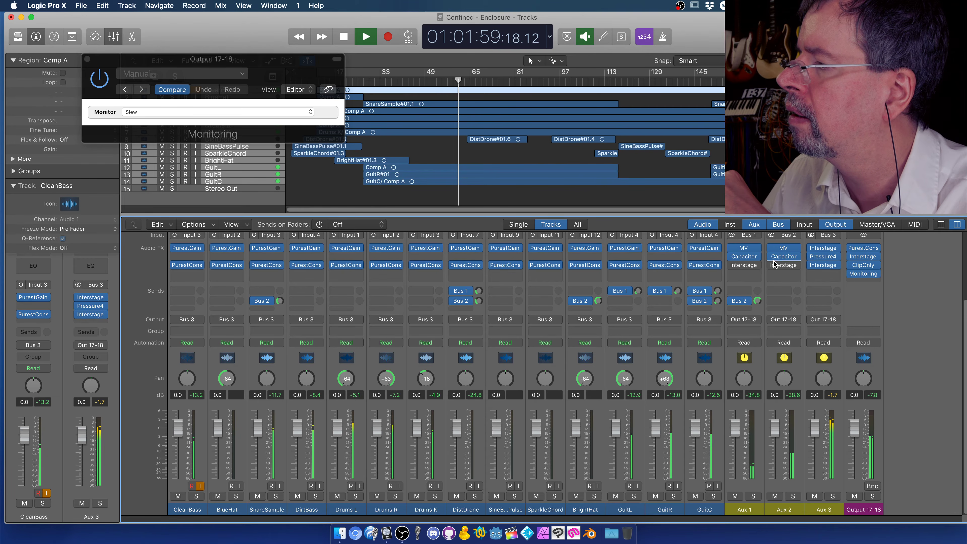
mouse_move(738, 267)
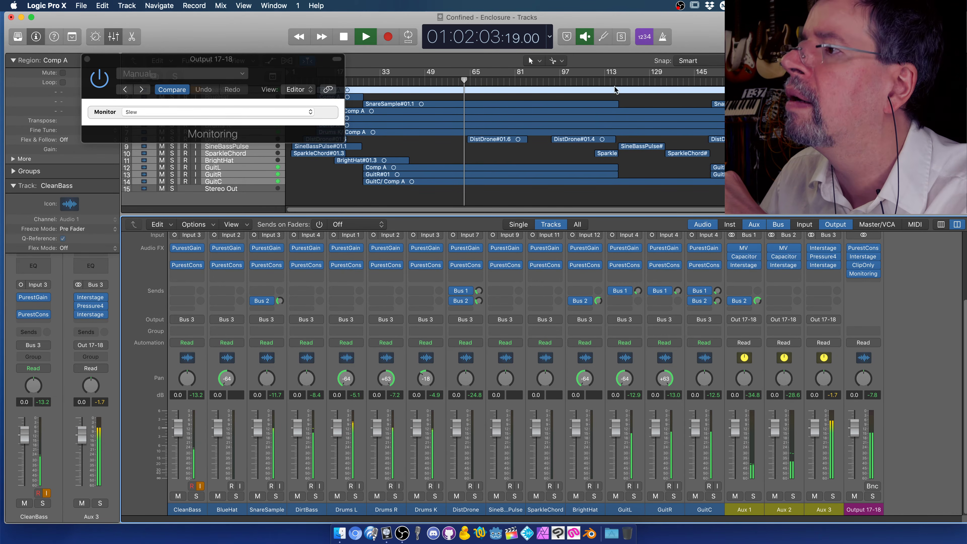
Replay from around bar 58, set the Monitoring plug-in to Subs mode and compare it with the plug-in bypassed.
click(456, 82)
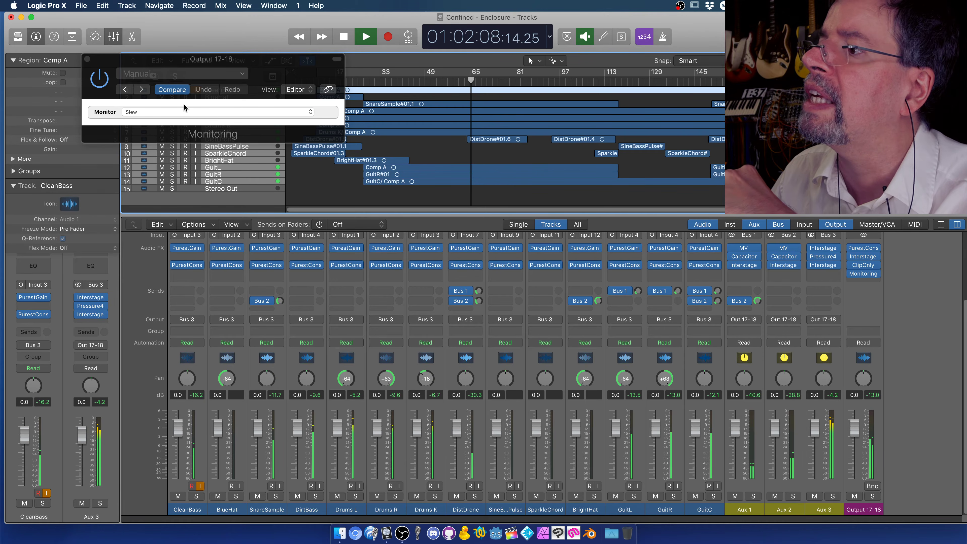
click(145, 111)
click(143, 118)
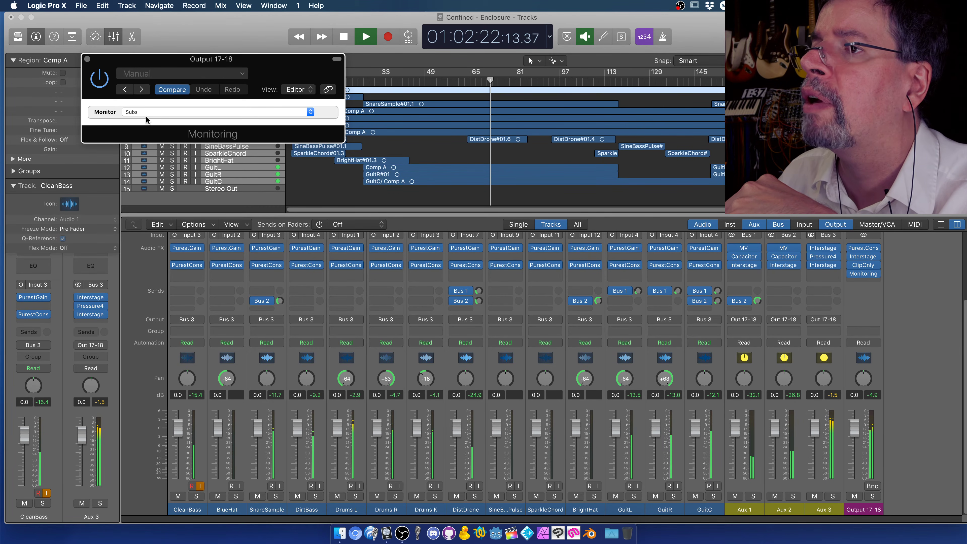
click(99, 79)
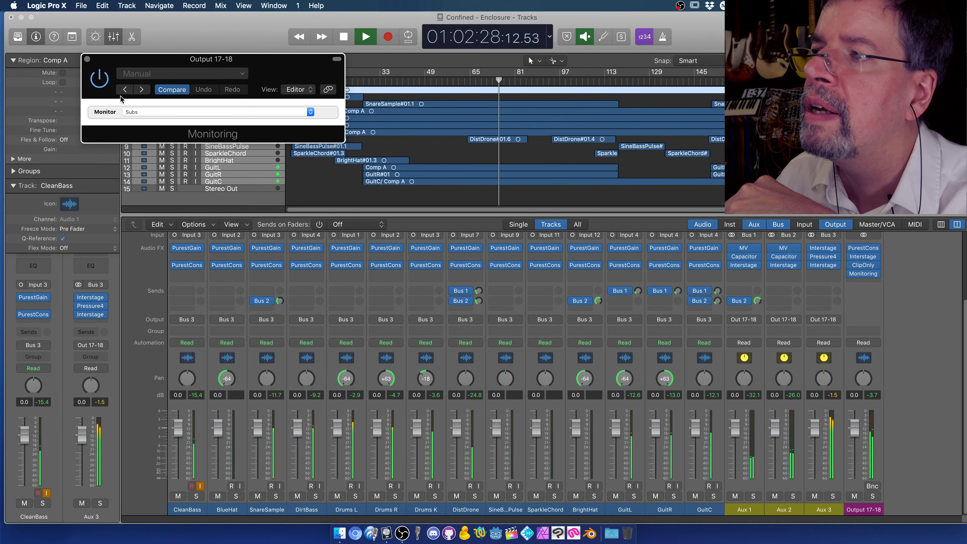
Switch Monitoring back to Slew for a comparison and return it to Subs mode.
click(148, 110)
click(149, 104)
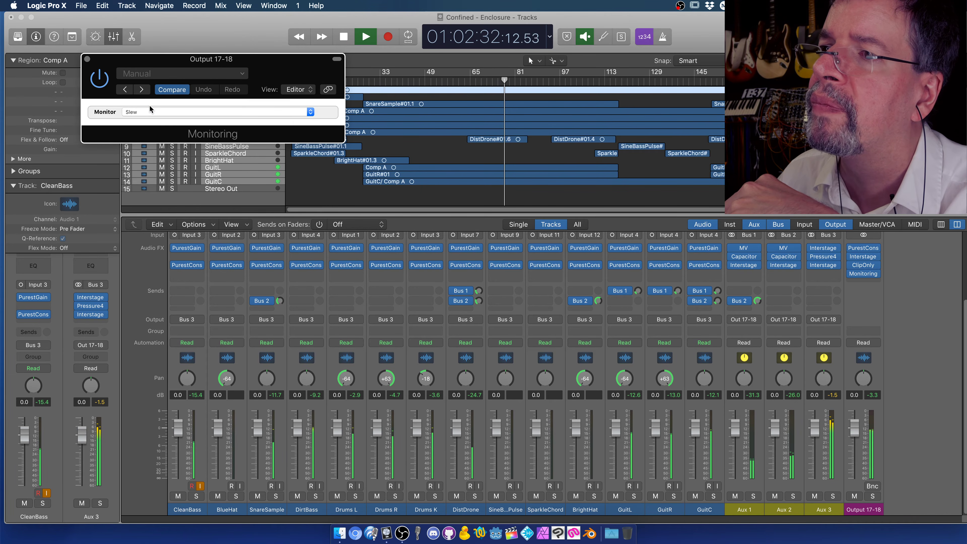
click(167, 112)
click(166, 118)
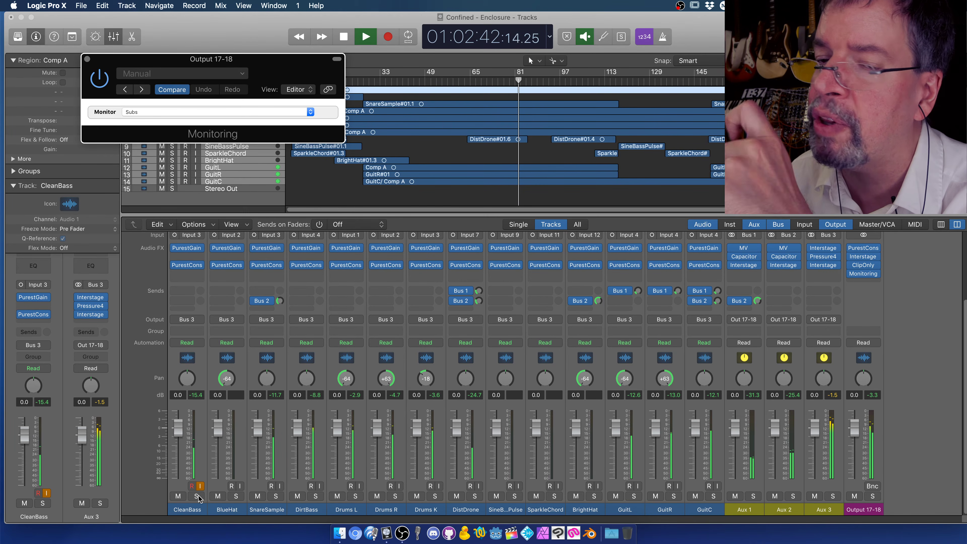
Audition Subs mode with CleanBass muted and Drums K raised to 6.0 dB, comparing against the bypassed Monitoring plug-in.
click(179, 496)
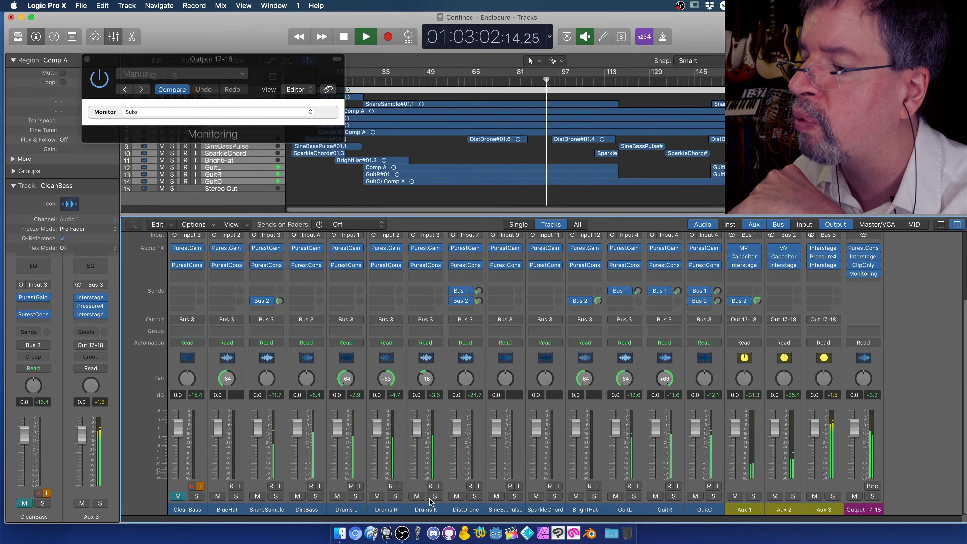
drag(415, 429, 414, 381)
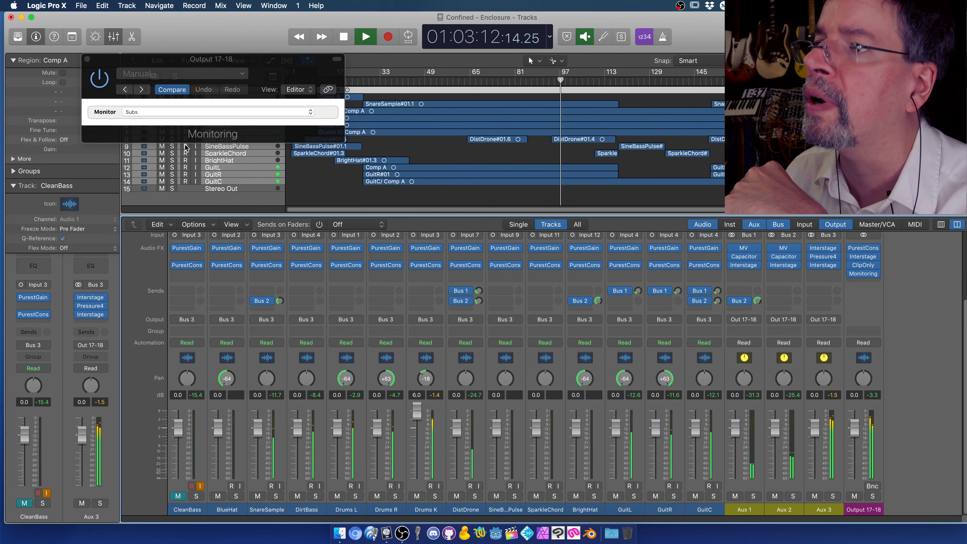
click(99, 81)
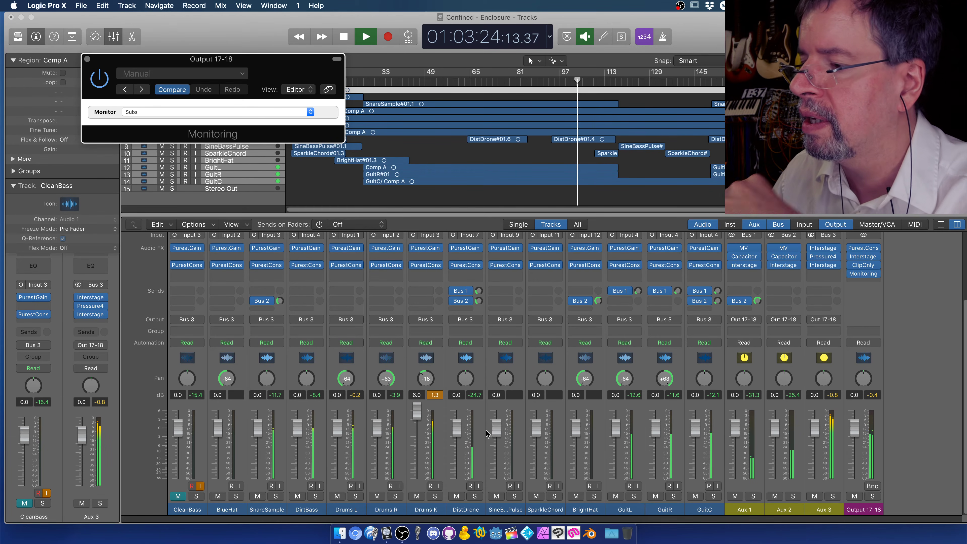
Reset Drums K to 0.0 dB, unmute CleanBass, and compare the restored mix with Monitoring bypassed and active.
alt+click(416, 427)
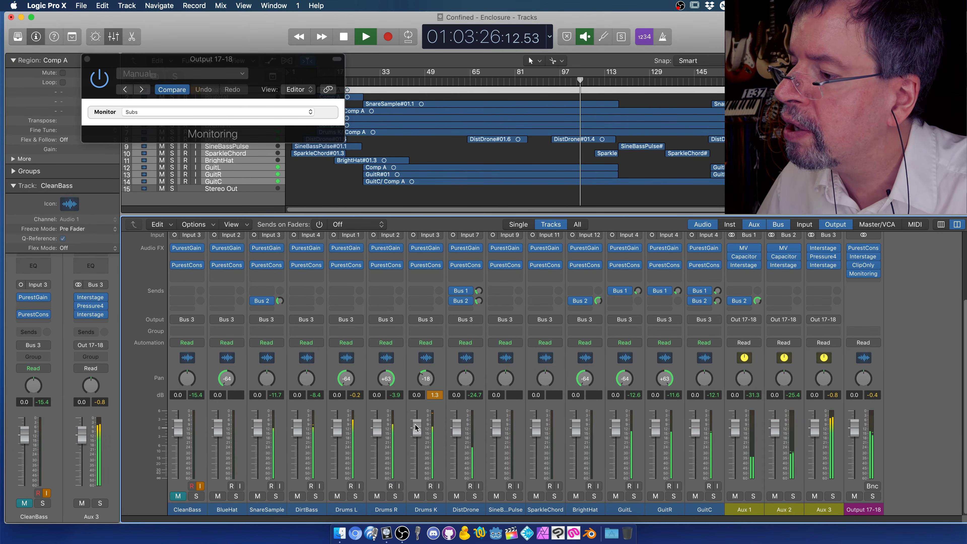
click(178, 497)
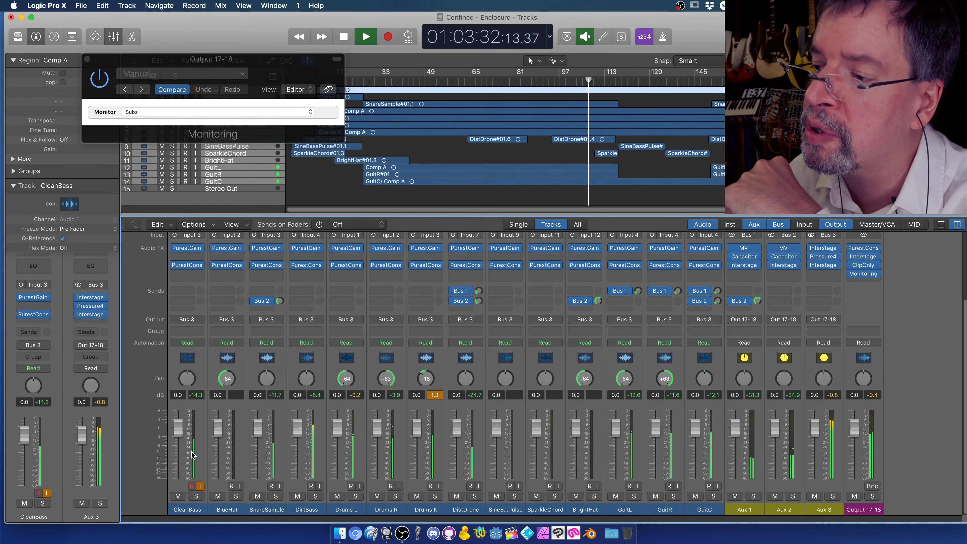
click(101, 85)
click(101, 85)
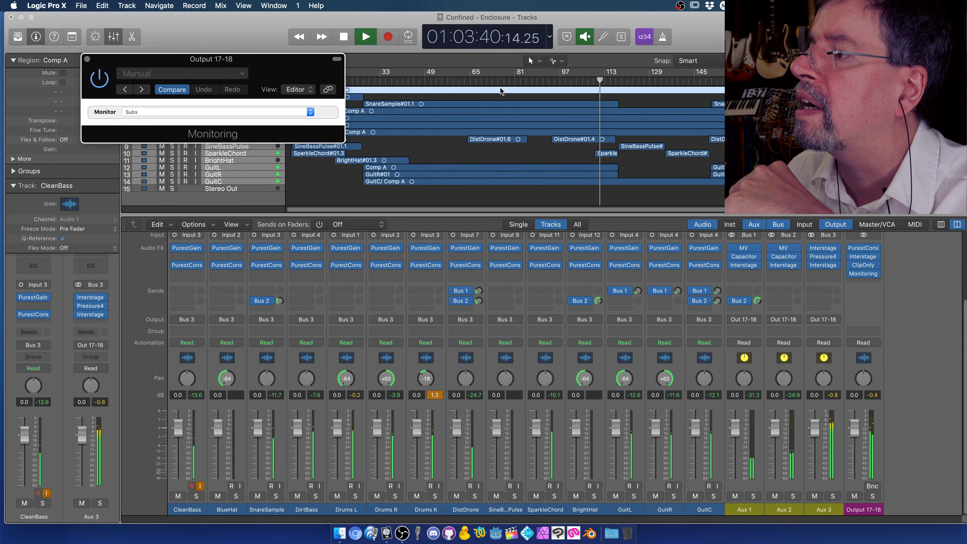
Replay from around bar 66 and audition the mix through Monitoring's Mono and Side modes.
click(479, 81)
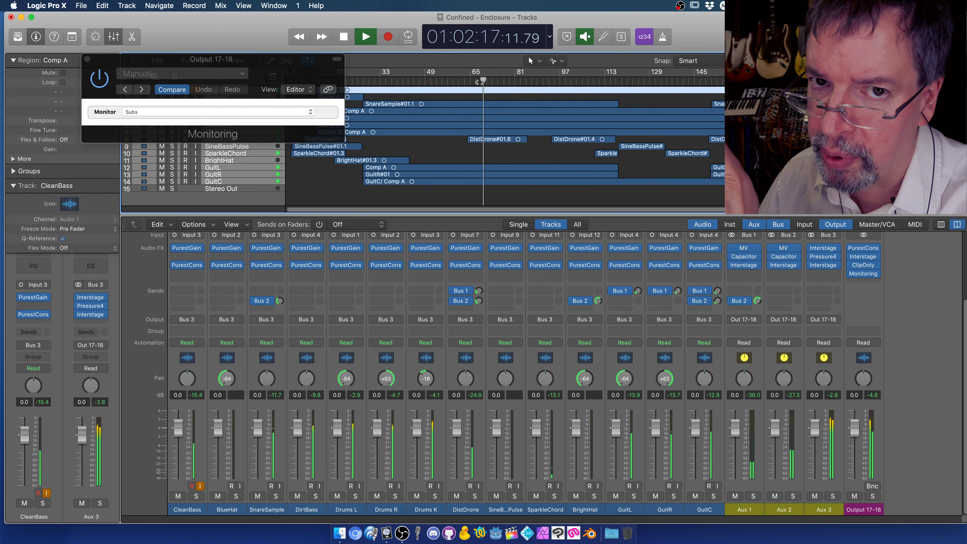
click(211, 110)
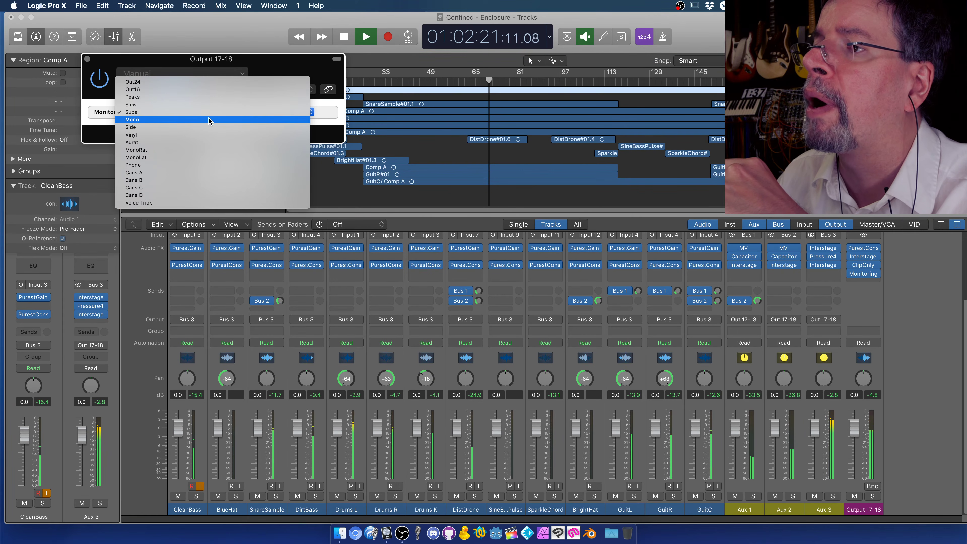
click(208, 118)
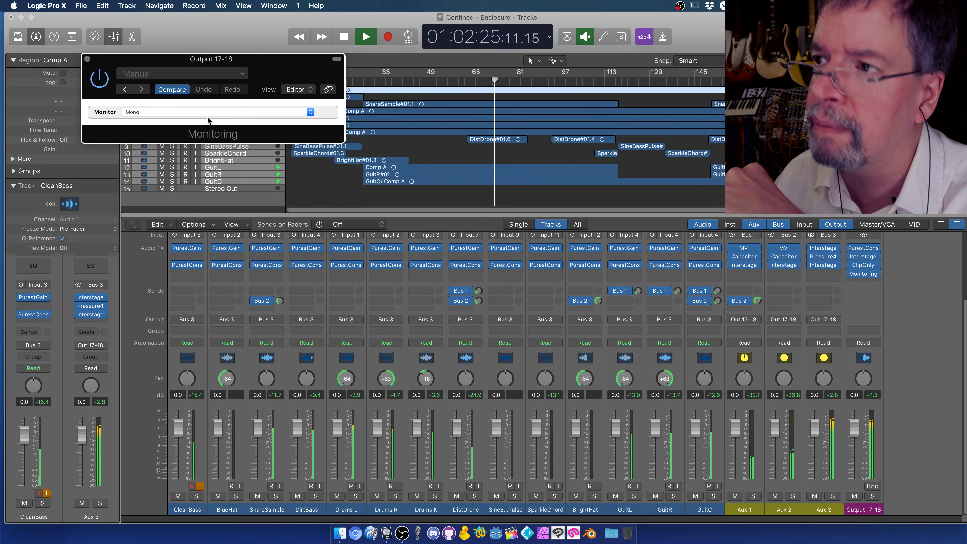
click(196, 112)
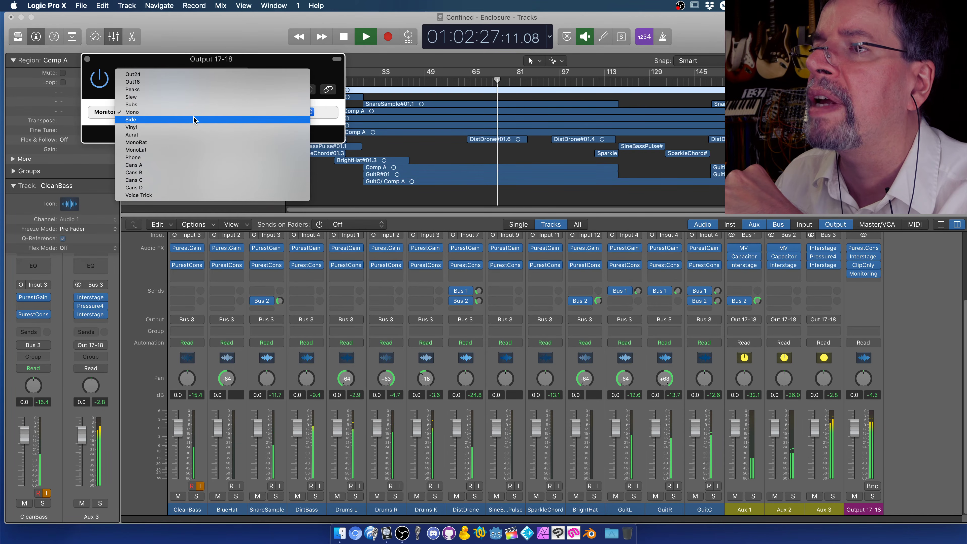
click(193, 119)
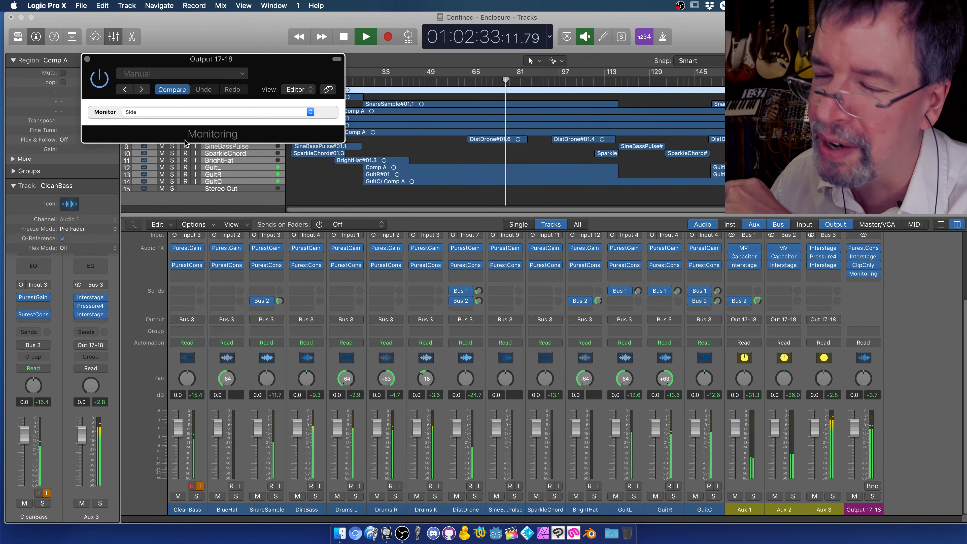
Set the Monitoring plug-in to Vinyl mode and stop playback.
click(177, 111)
click(201, 119)
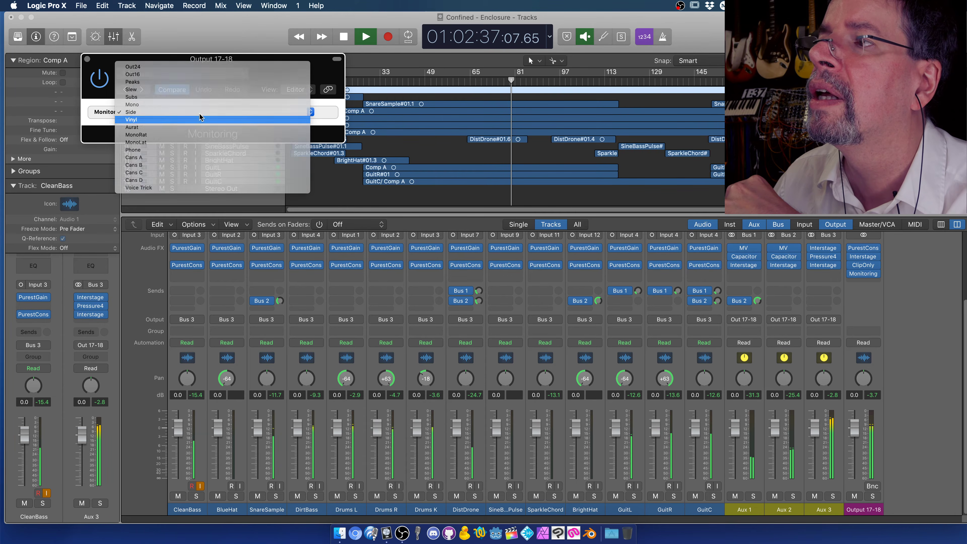
click(344, 36)
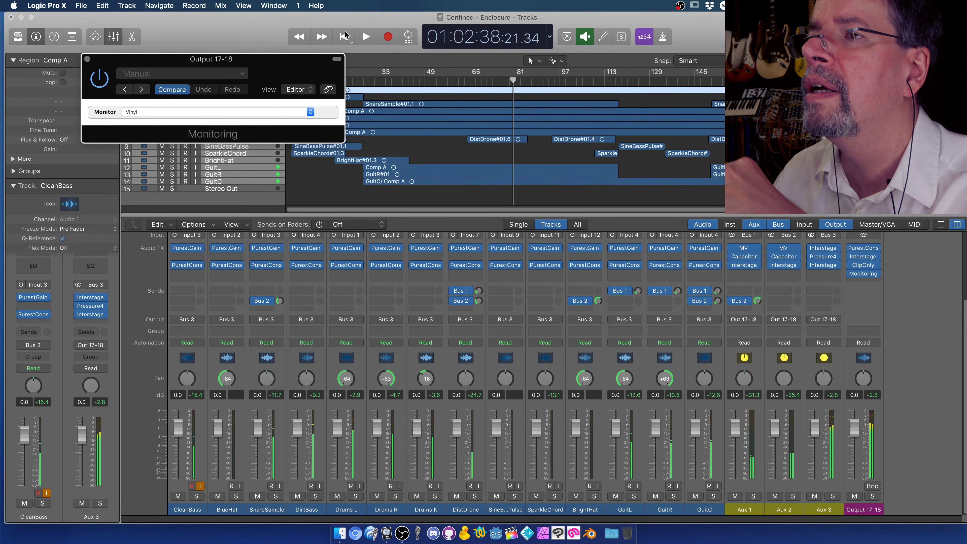
Keep Vinyl mode selected, replay from around bar 51, and bypass the Monitoring plug-in to compare the sound.
click(435, 83)
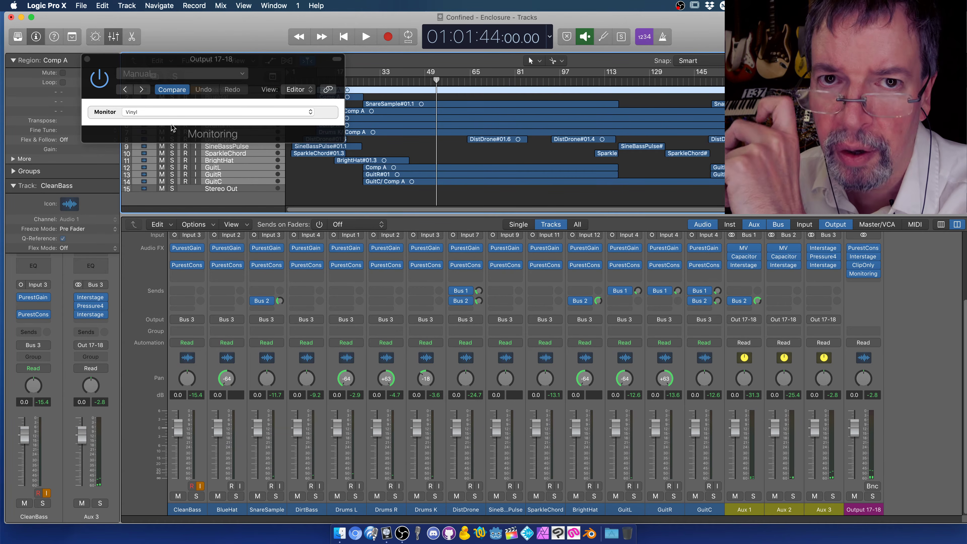
click(165, 111)
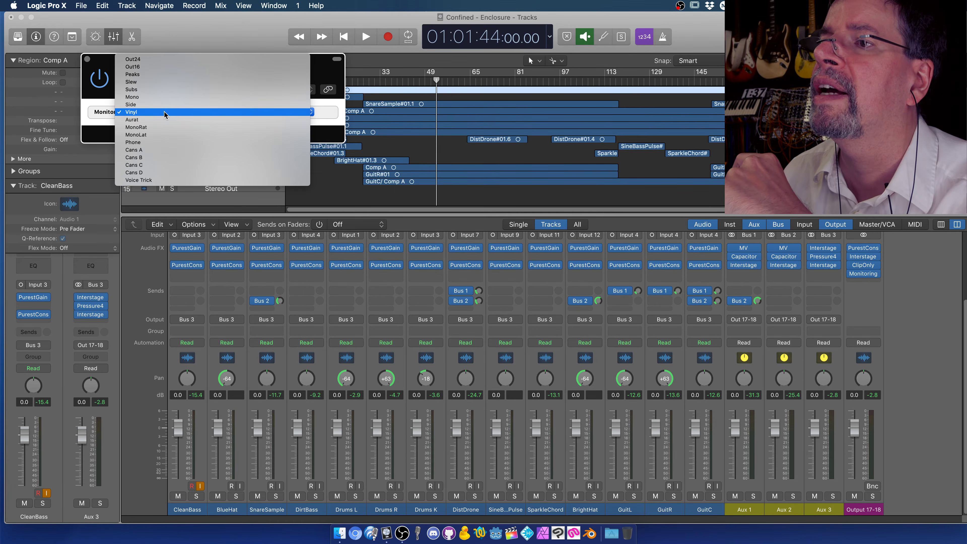
click(164, 111)
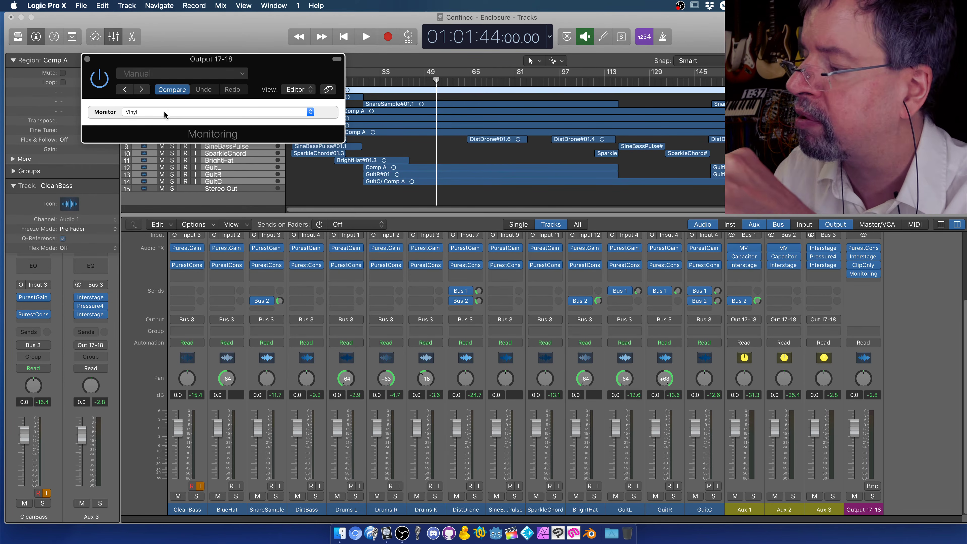
click(367, 34)
click(96, 82)
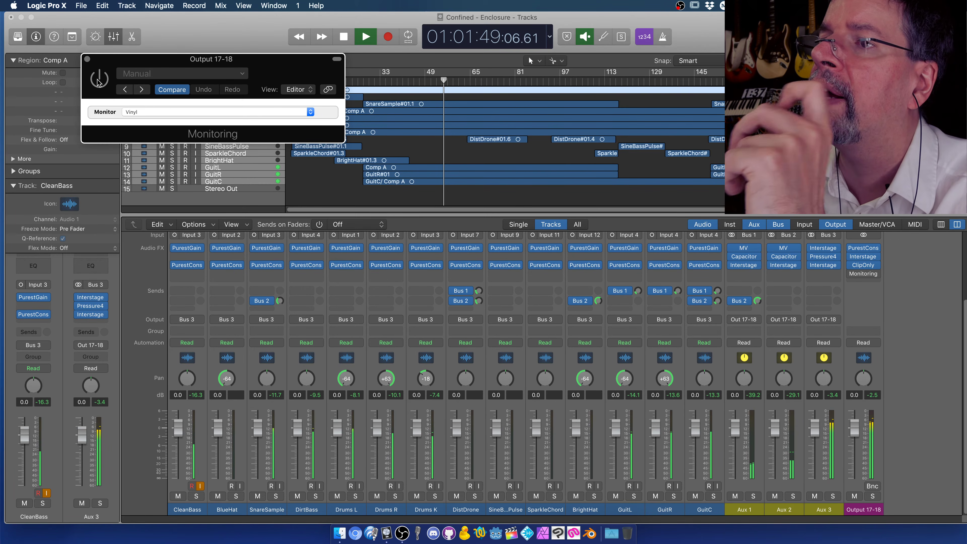
Reactivate Monitoring, replay from around bar 49, and audition the mix in Aurat mode before stopping playback.
click(98, 80)
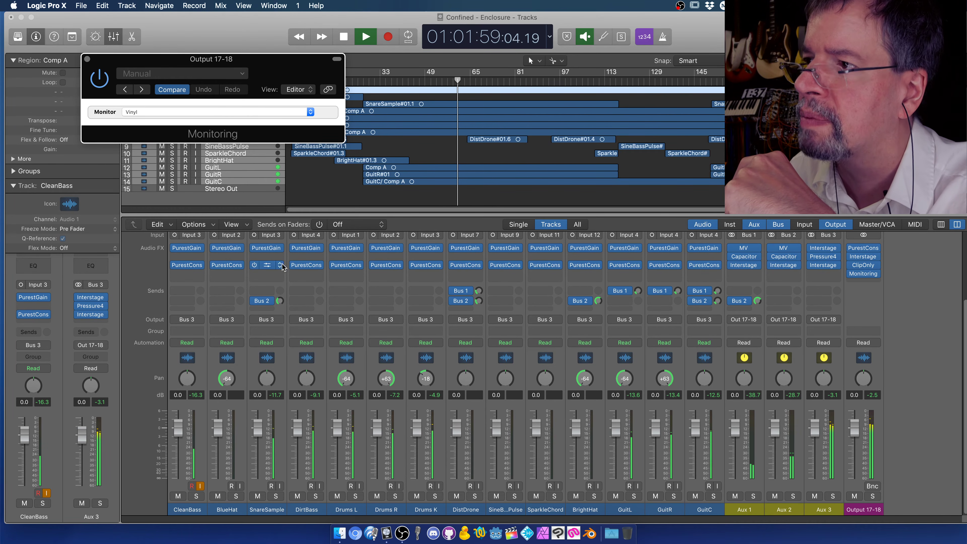
click(430, 81)
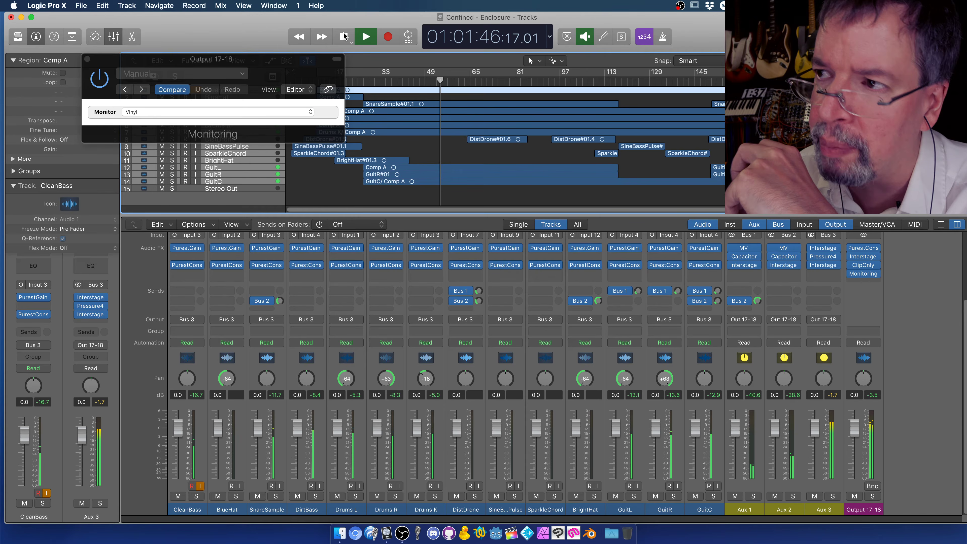
click(158, 112)
click(153, 119)
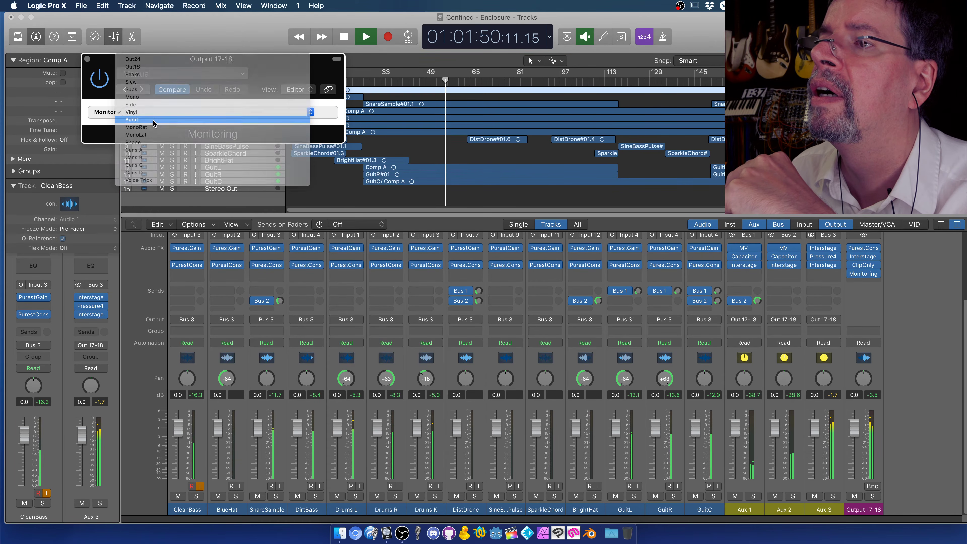
click(344, 37)
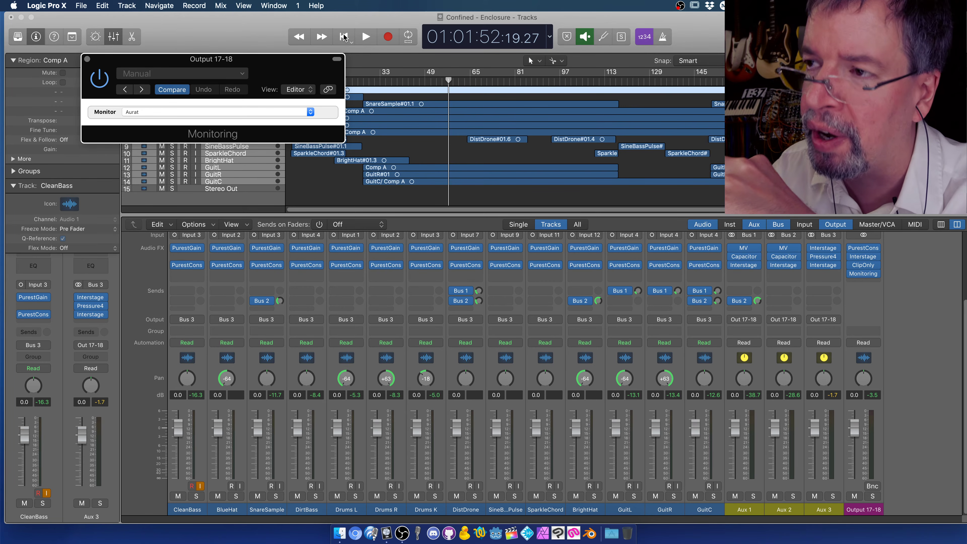
Replay in Aurat mode, compare GuitC raised to 3.6 dB with Monitoring bypassed and active, and reset GuitC to 0.0 dB.
click(366, 36)
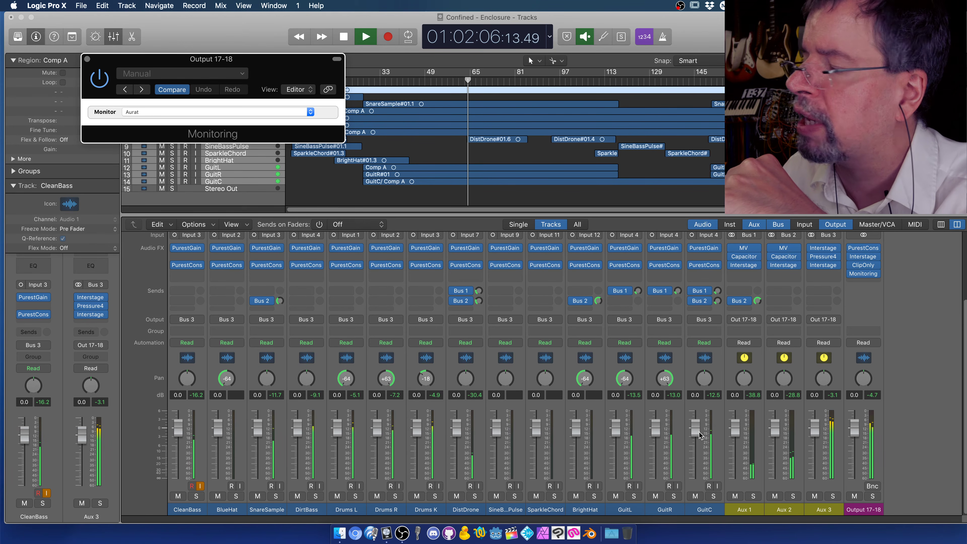
drag(699, 434, 697, 415)
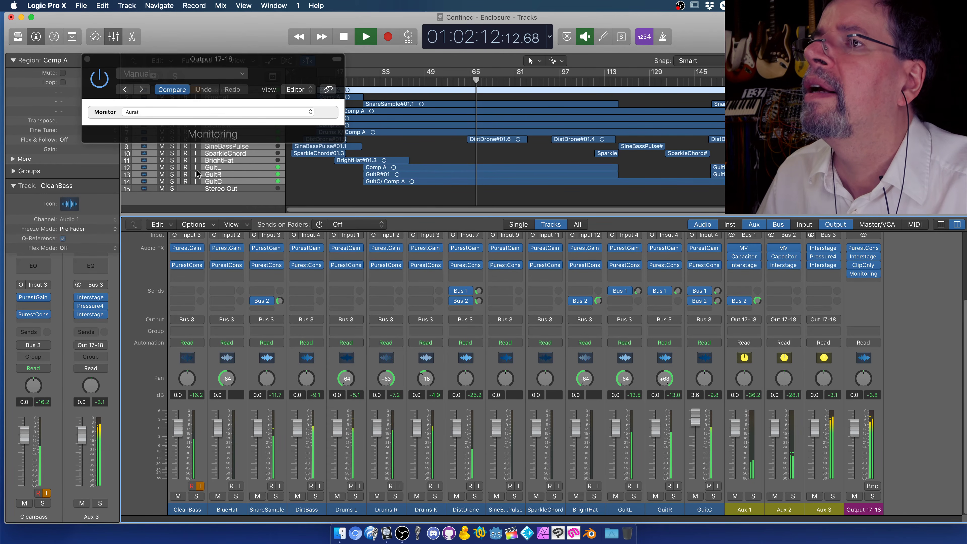
click(100, 78)
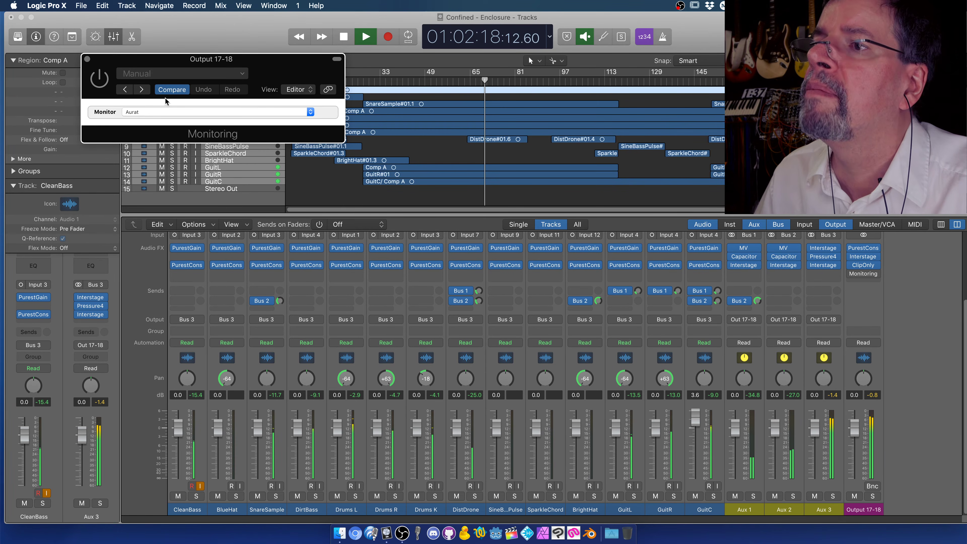
click(101, 83)
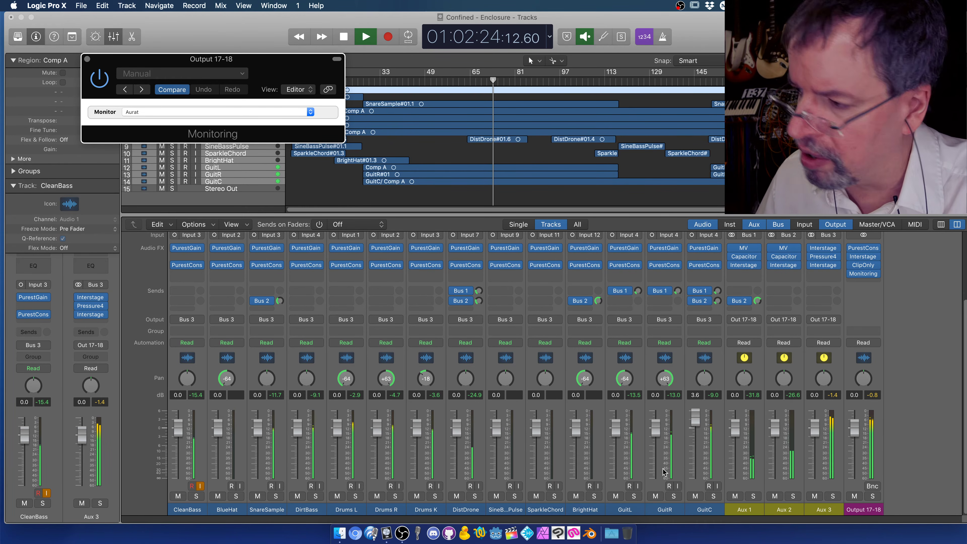
alt+click(698, 431)
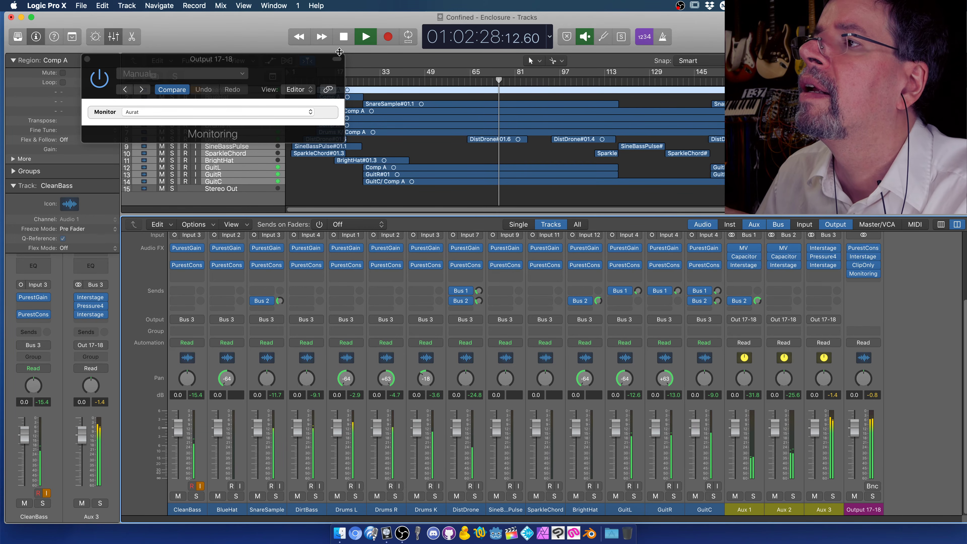
key(space)
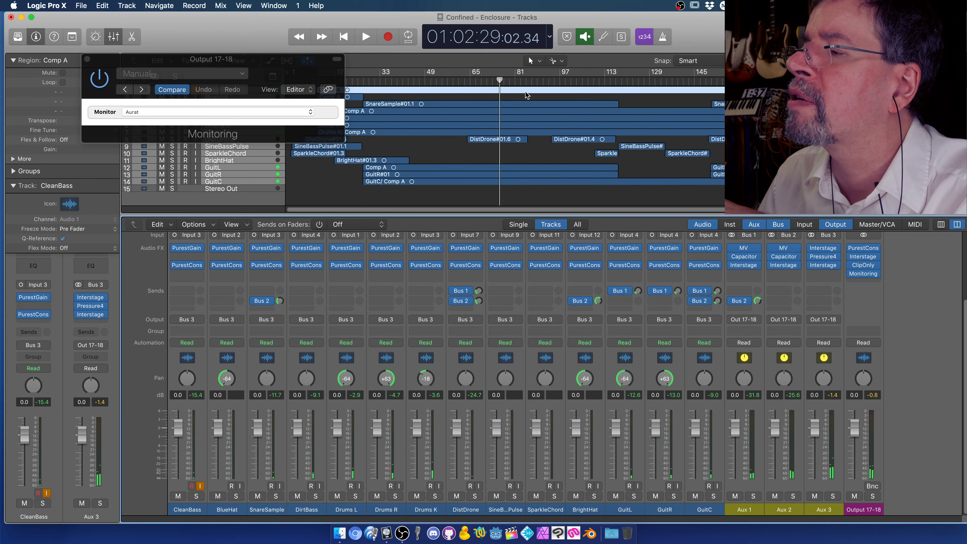
Set Monitoring to MonoRat mode and audition the mix from around bar 83.
click(526, 83)
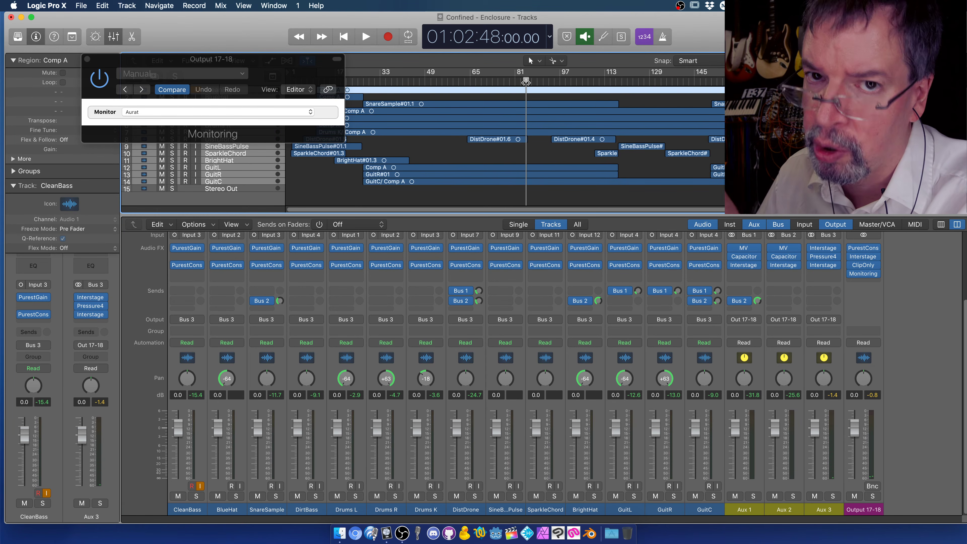
click(217, 113)
click(213, 119)
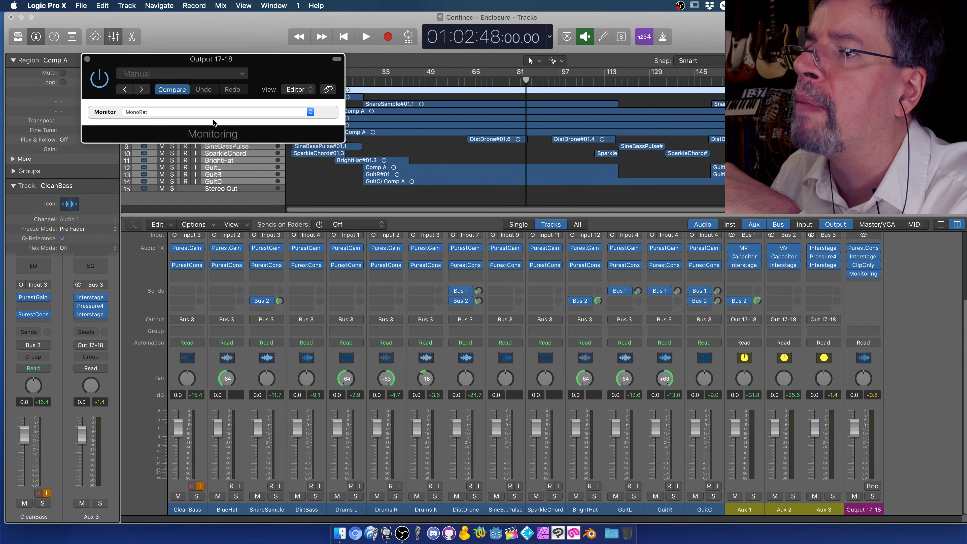
click(196, 110)
click(197, 111)
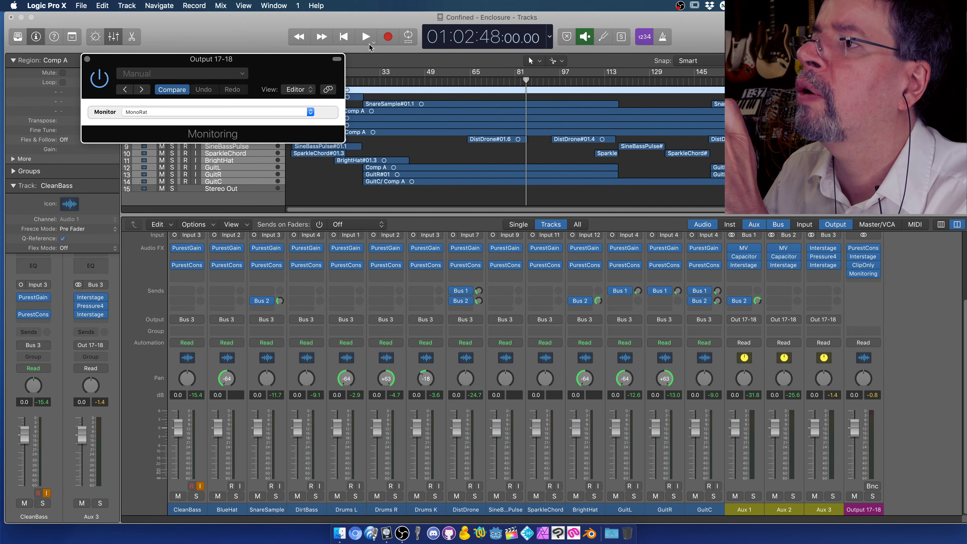
click(364, 36)
click(343, 37)
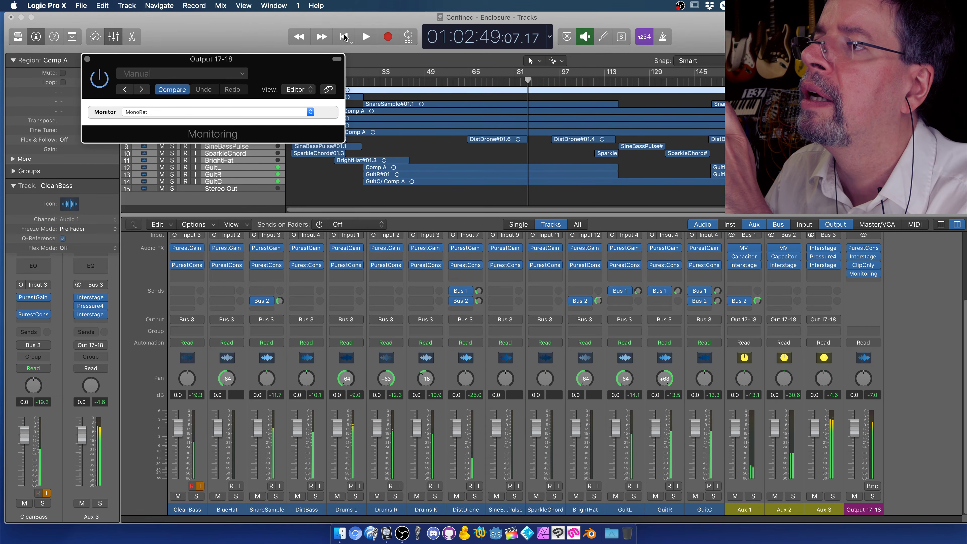
click(365, 37)
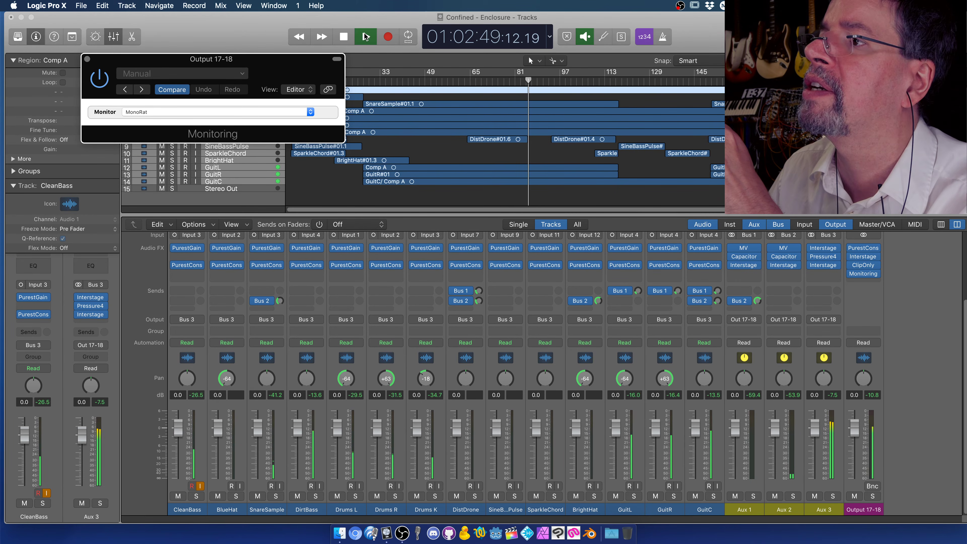
Audition the playing mix through Monitoring's MonoLat and Phone modes.
click(161, 112)
click(157, 119)
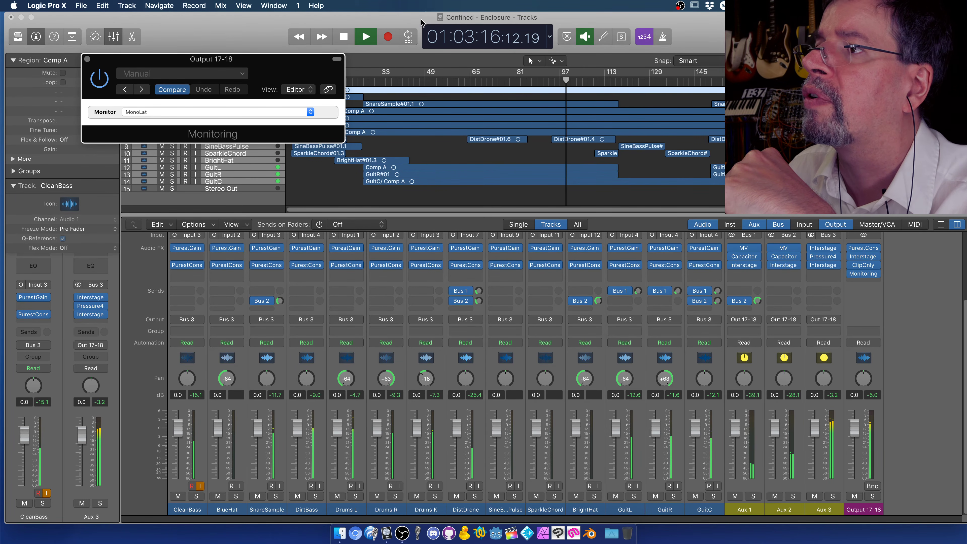
click(168, 110)
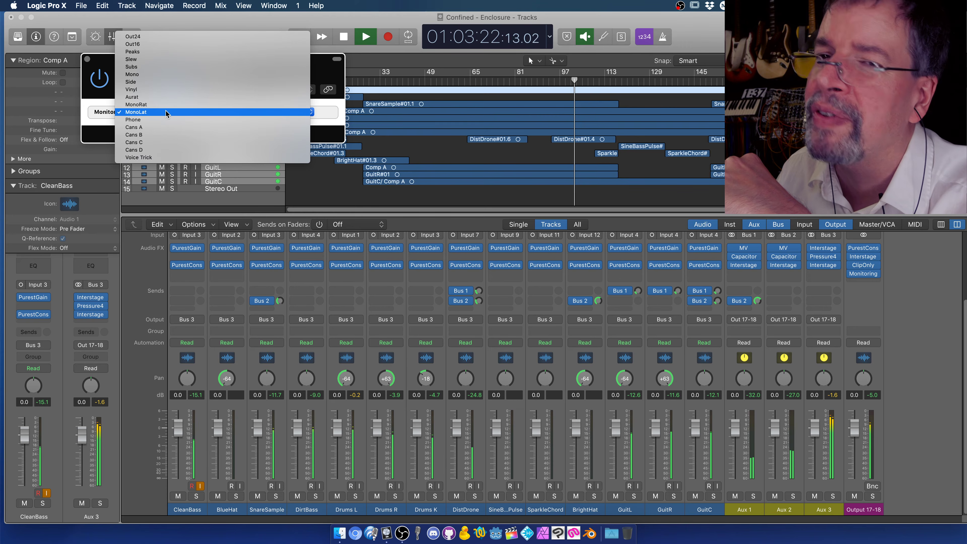
click(163, 120)
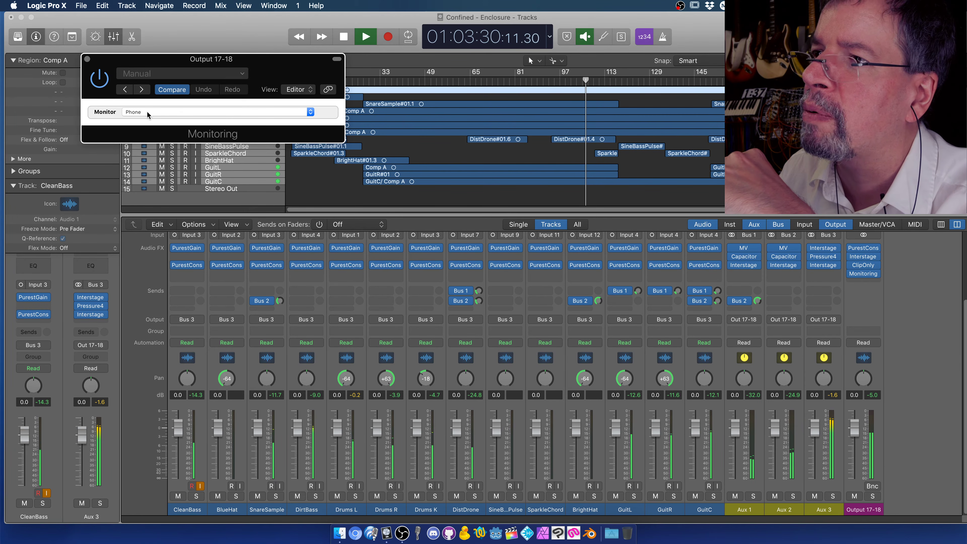
click(180, 112)
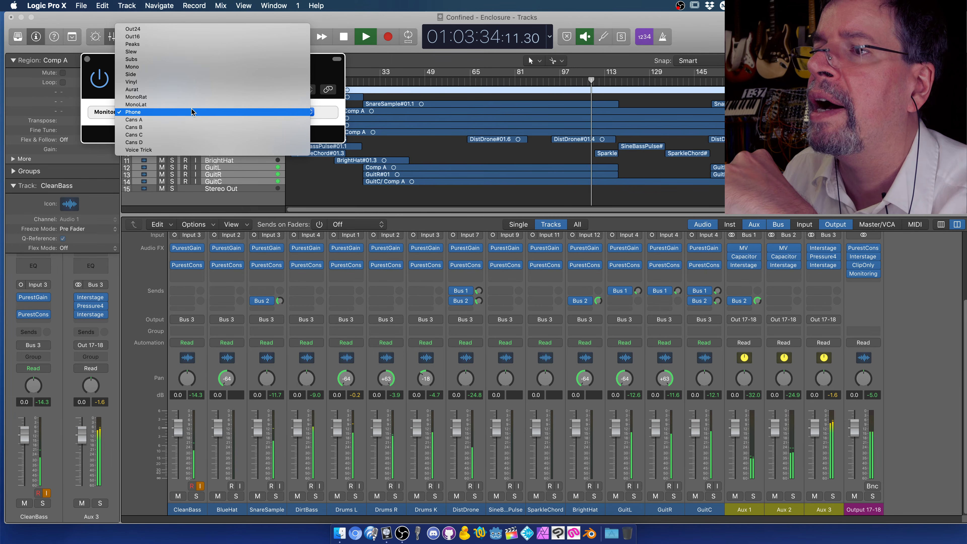
click(345, 38)
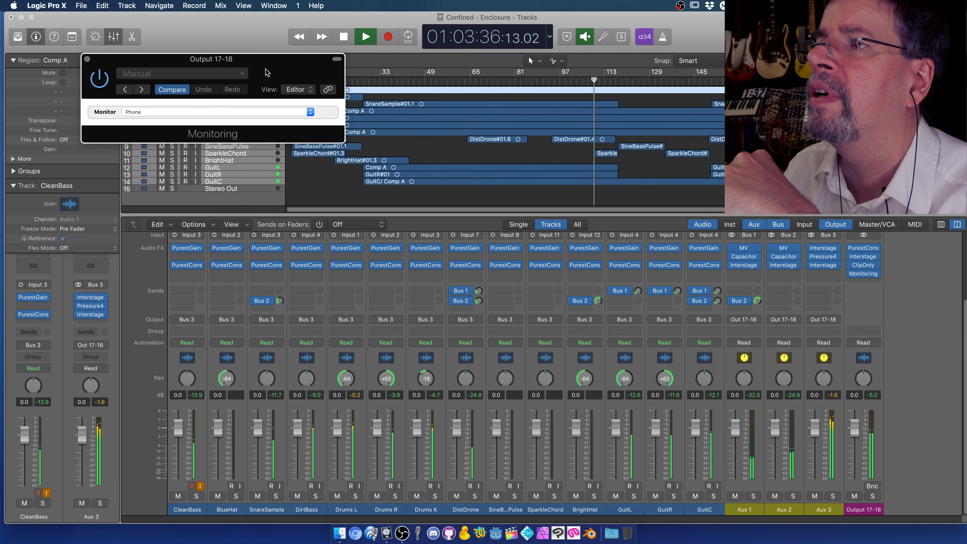
Audition the mix in Monitoring's Cans A mode, stop playback, and switch the plug-in to Cans D.
click(161, 110)
click(159, 119)
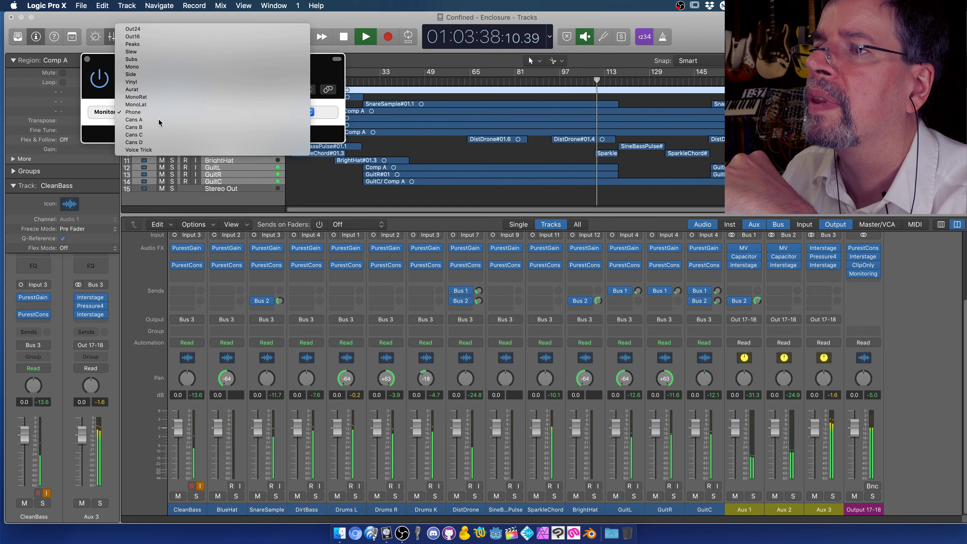
click(343, 36)
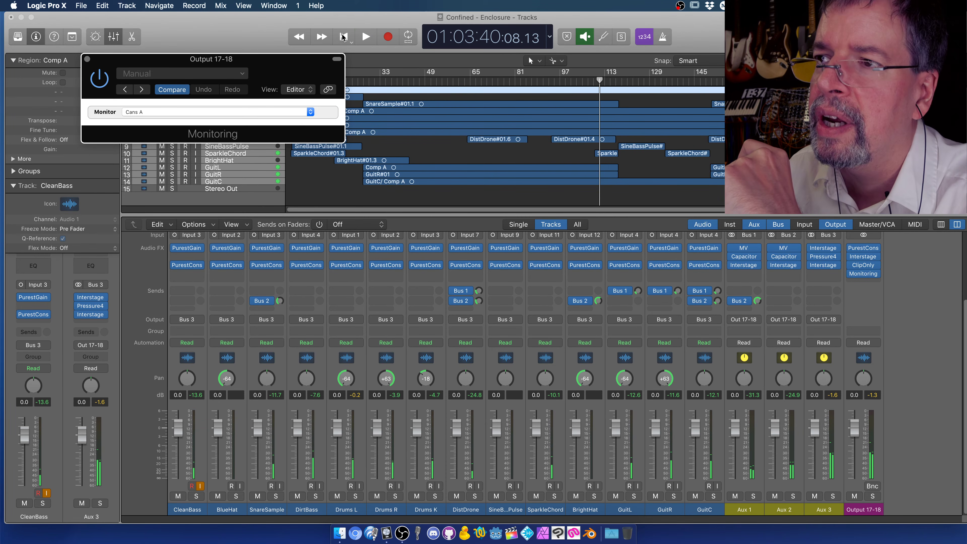
click(221, 111)
click(206, 136)
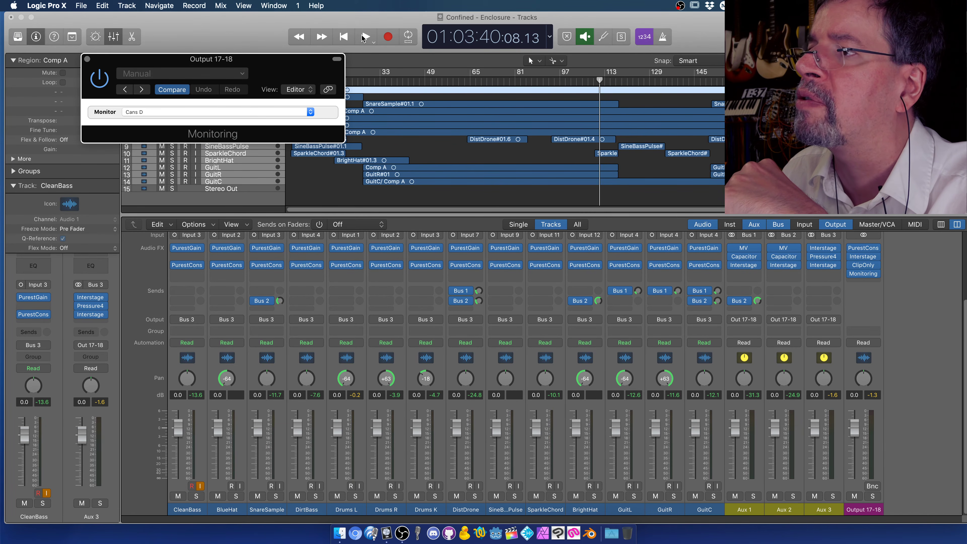
Replay from around bar 48 with Monitoring bypassed, reactivate it in Cans D mode to compare the sound, and stop playback.
click(98, 81)
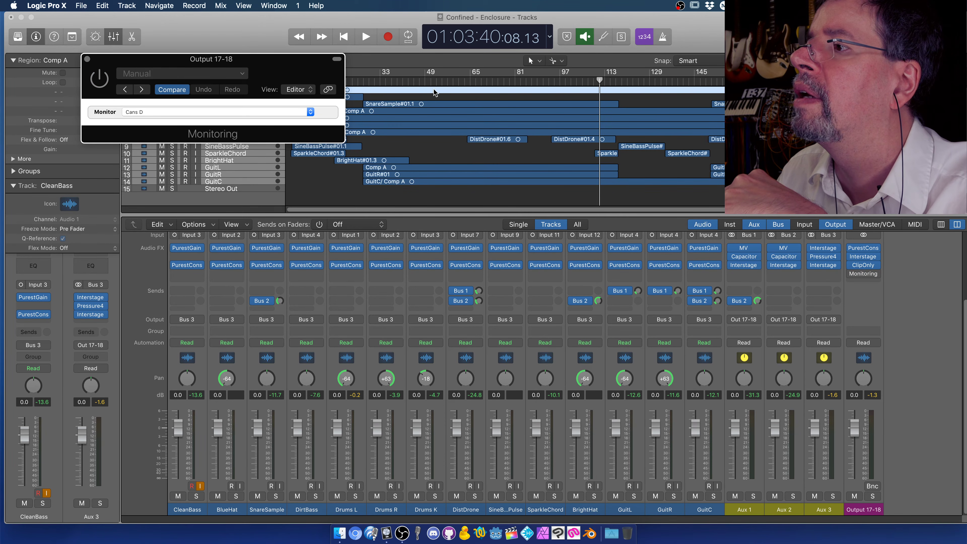
click(428, 81)
click(365, 37)
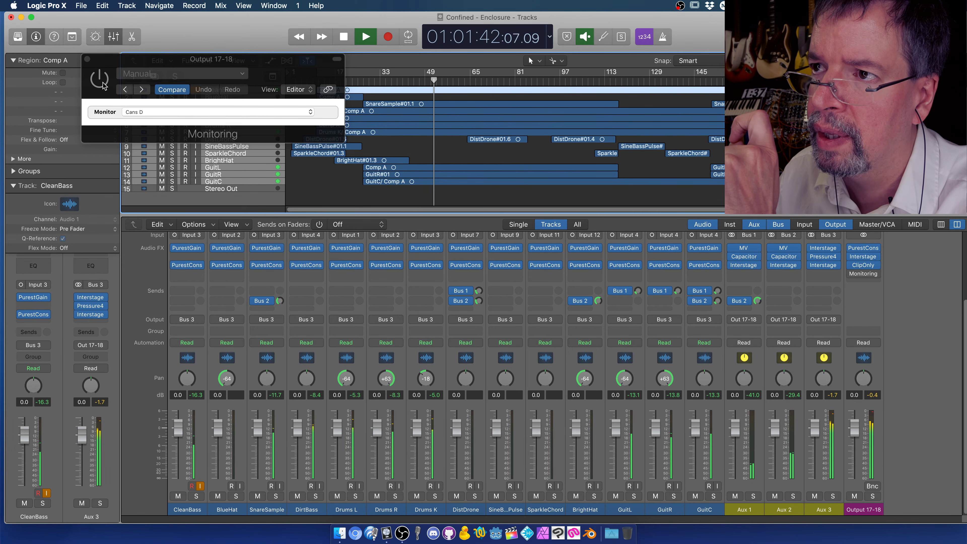
click(167, 86)
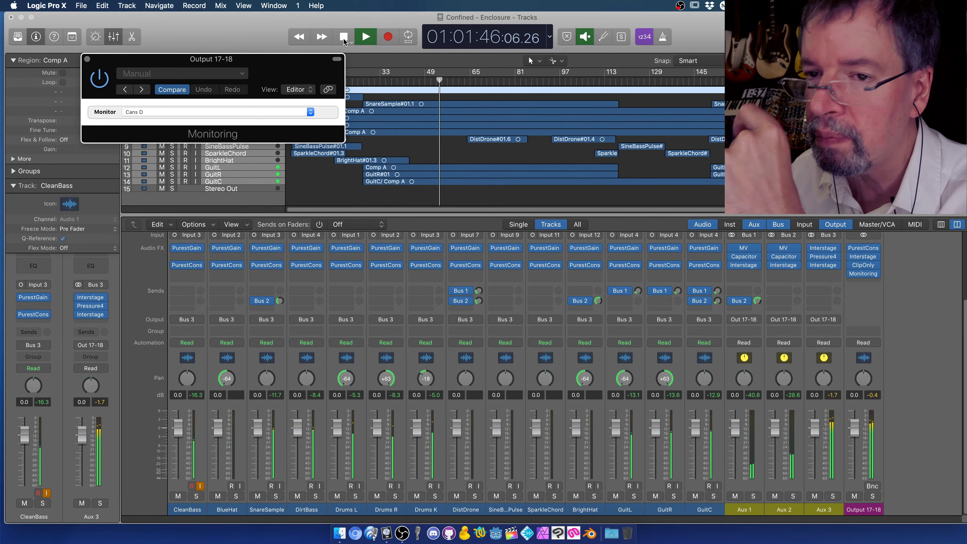
click(344, 37)
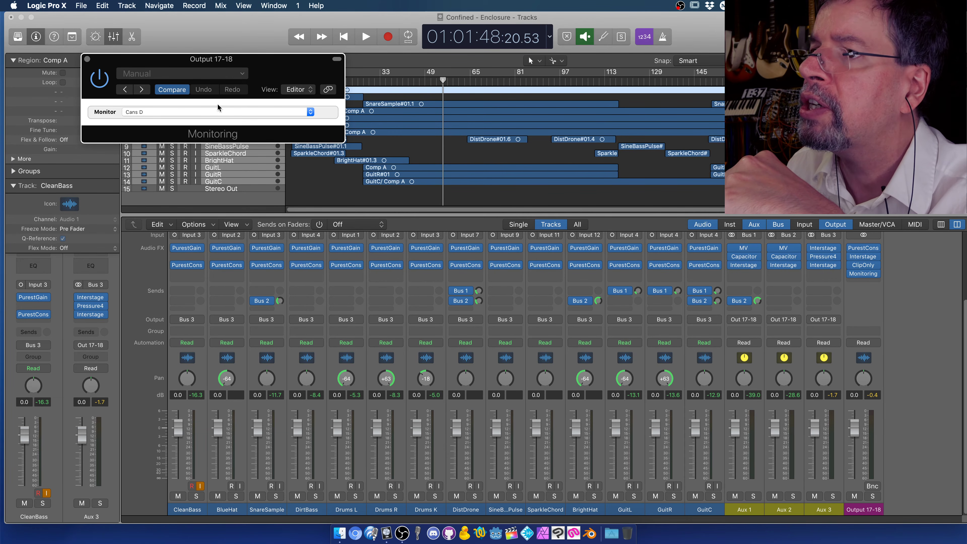
Set the Monitoring plug-in to Peaks mode and resume playback of the mix.
click(174, 111)
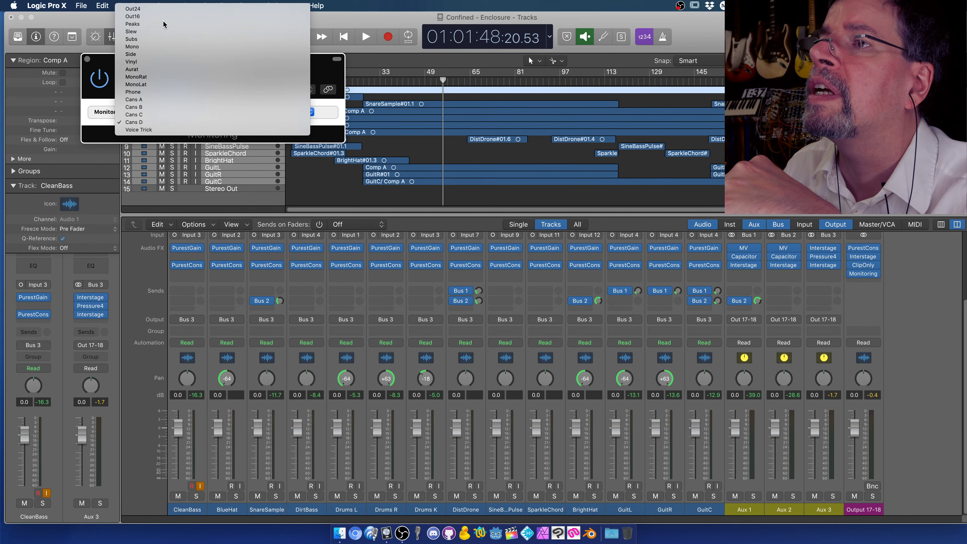
click(163, 24)
click(365, 37)
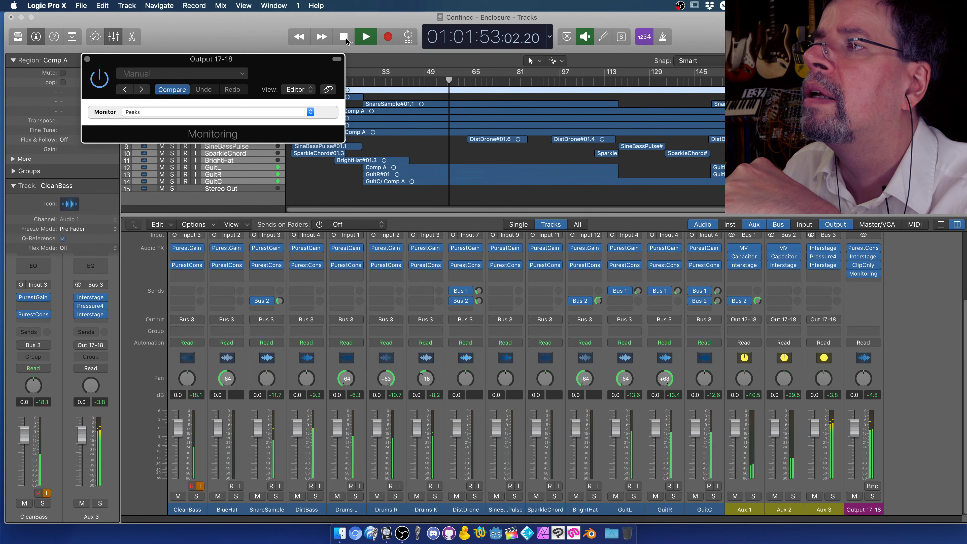
Solo the Drums L, Drums R and Drums K channels.
click(355, 495)
click(395, 496)
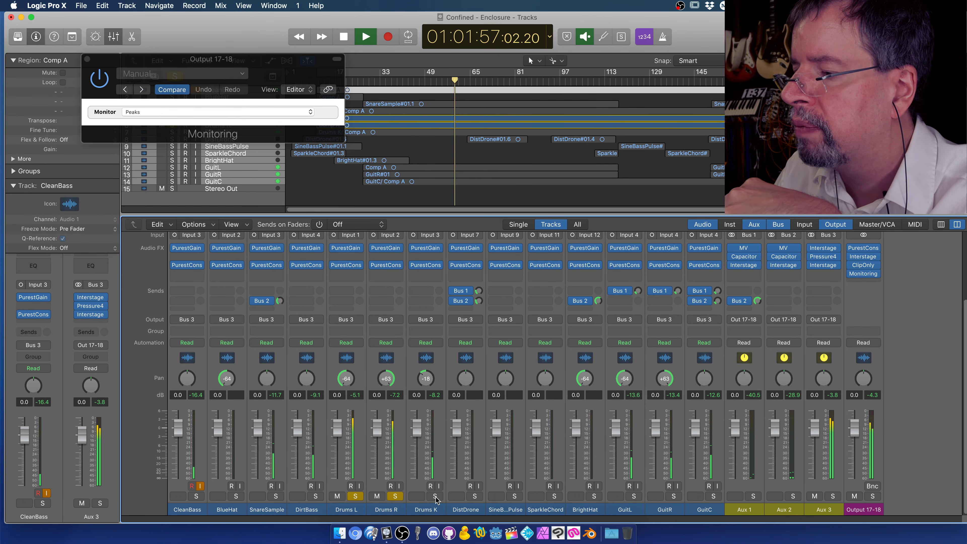
click(435, 496)
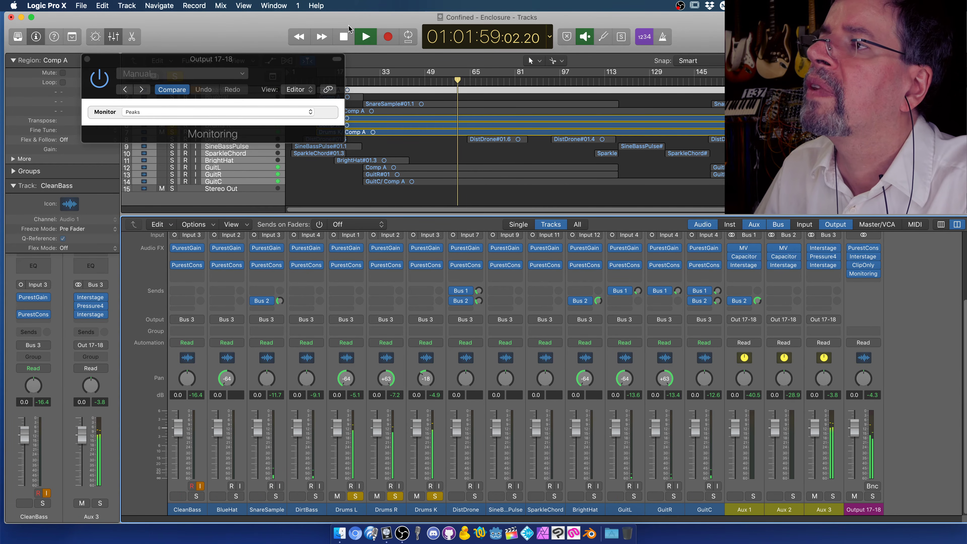
Compare the soloed drums in Peaks mode with Monitoring bypassed, then stop and replay them with the plug-in bypassed.
click(98, 84)
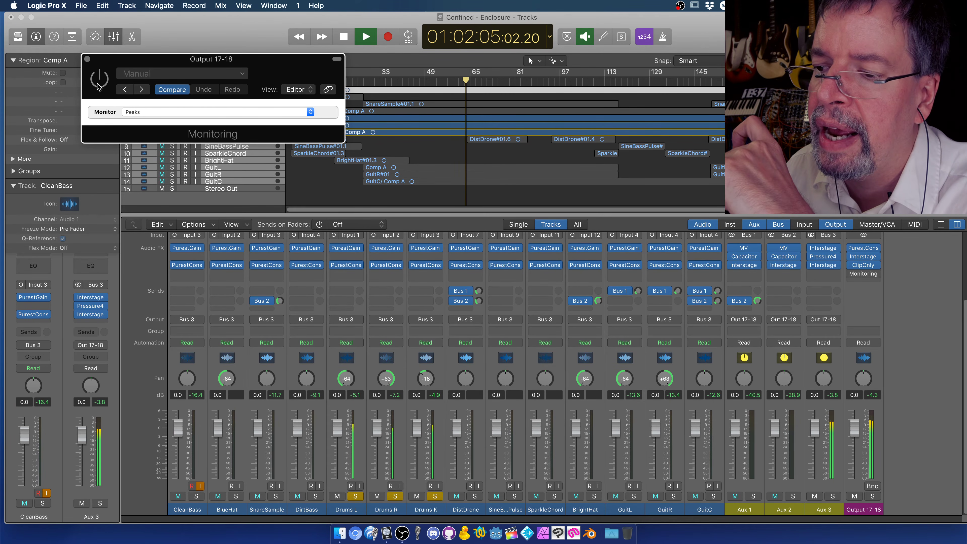
click(98, 84)
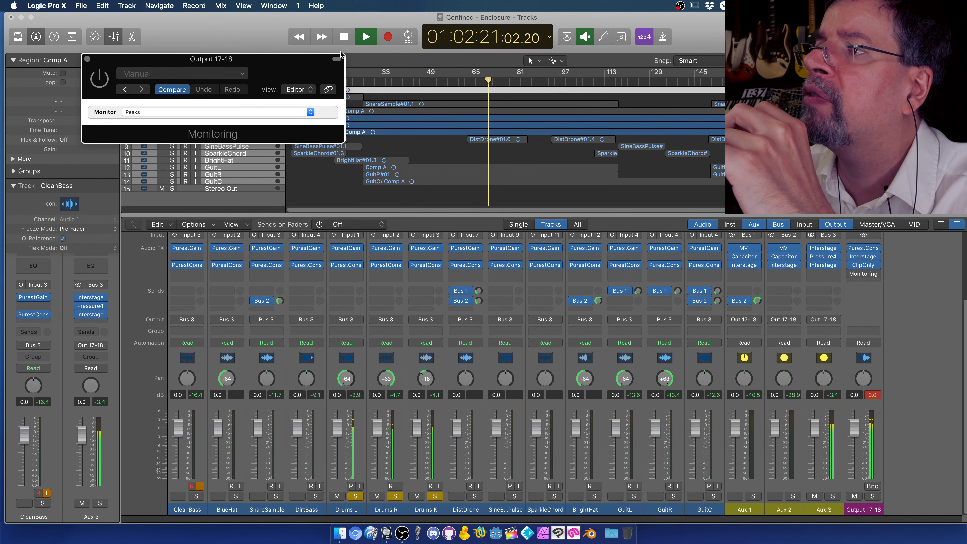
click(348, 37)
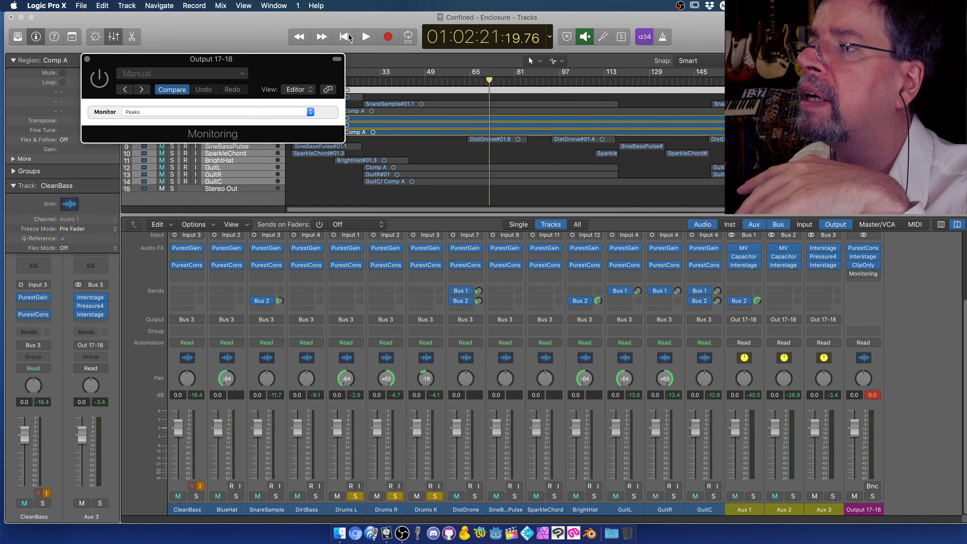
click(366, 37)
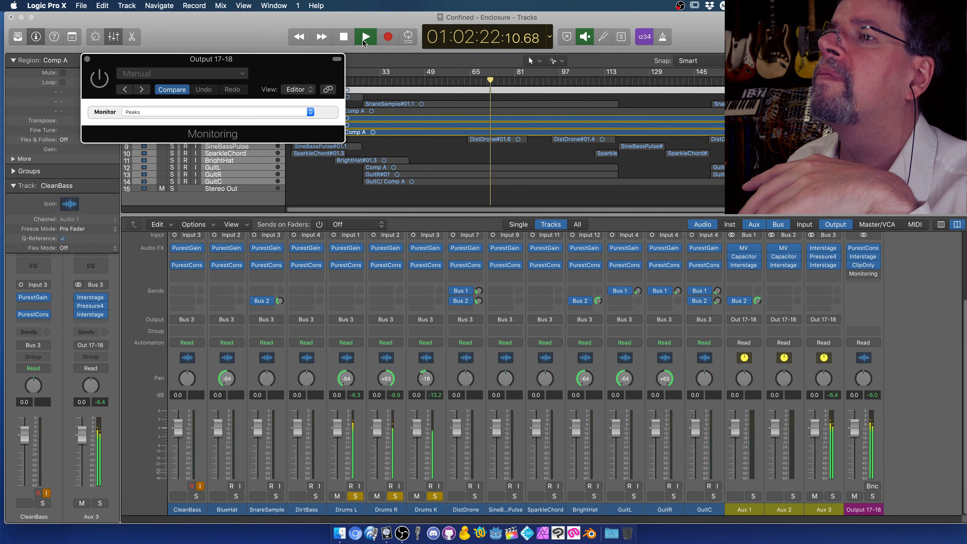
Step the bypassed Monitoring plug-in through Cans D, Cans C, Cans B and Cans A while the soloed drums play.
click(135, 112)
click(143, 210)
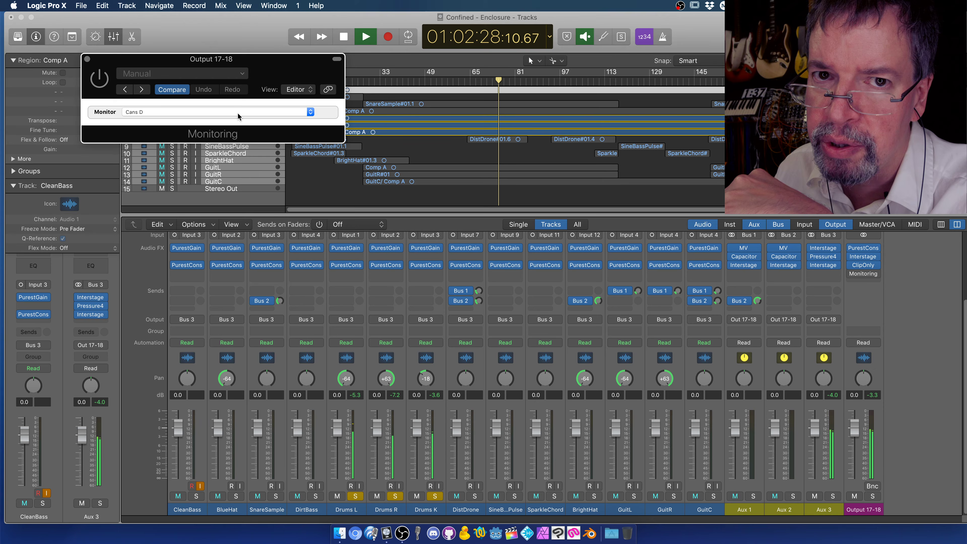
click(214, 110)
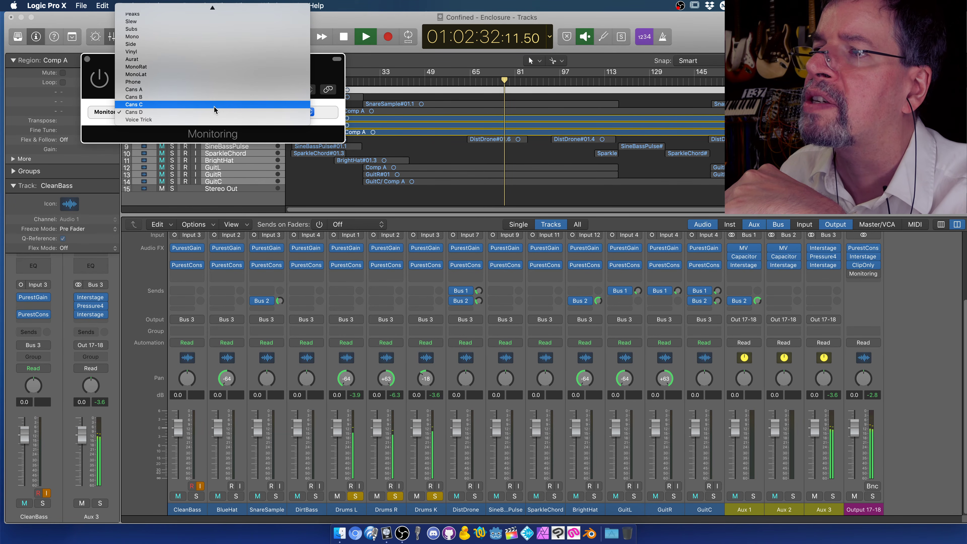
click(214, 106)
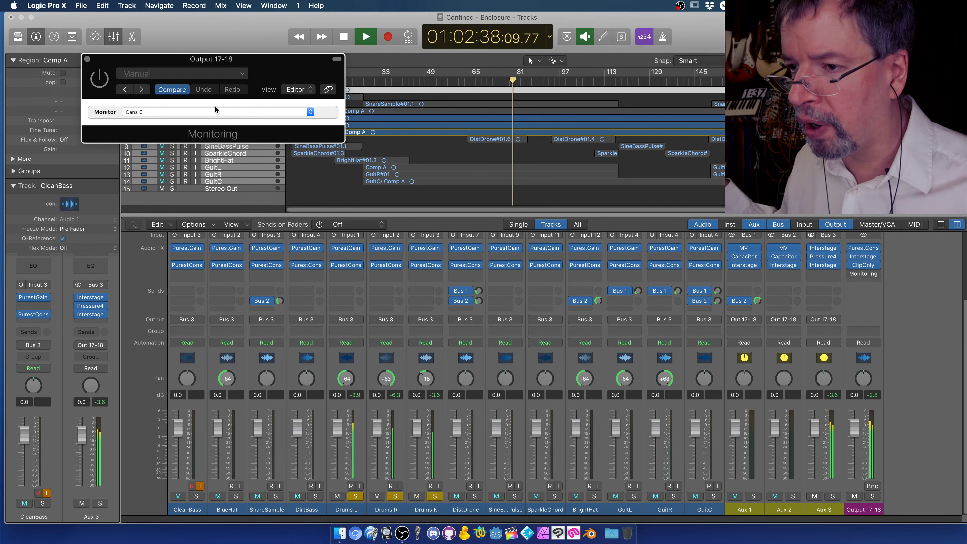
click(205, 108)
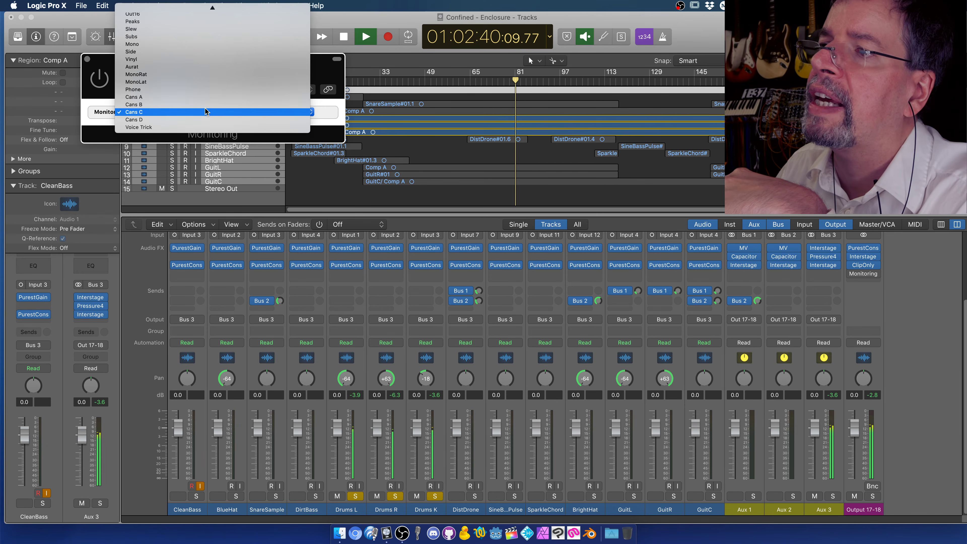
click(205, 103)
click(193, 108)
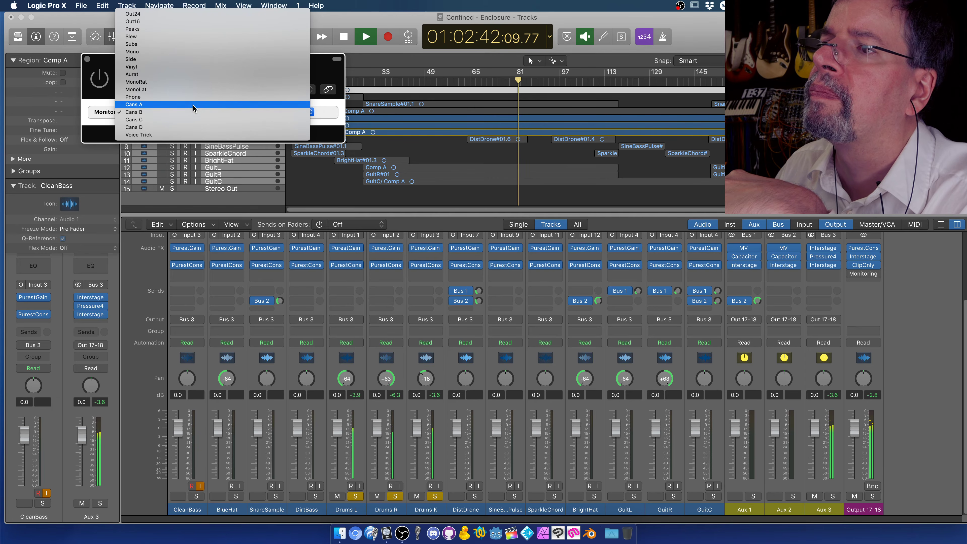
click(208, 102)
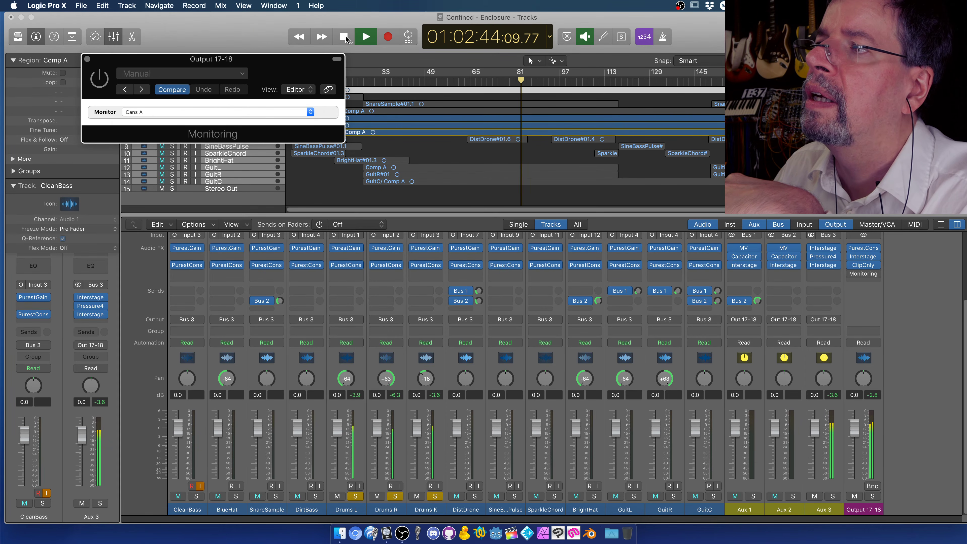
Set the Monitoring plug-in to Out24, listen to the soloed drums briefly, and stop playback.
click(160, 112)
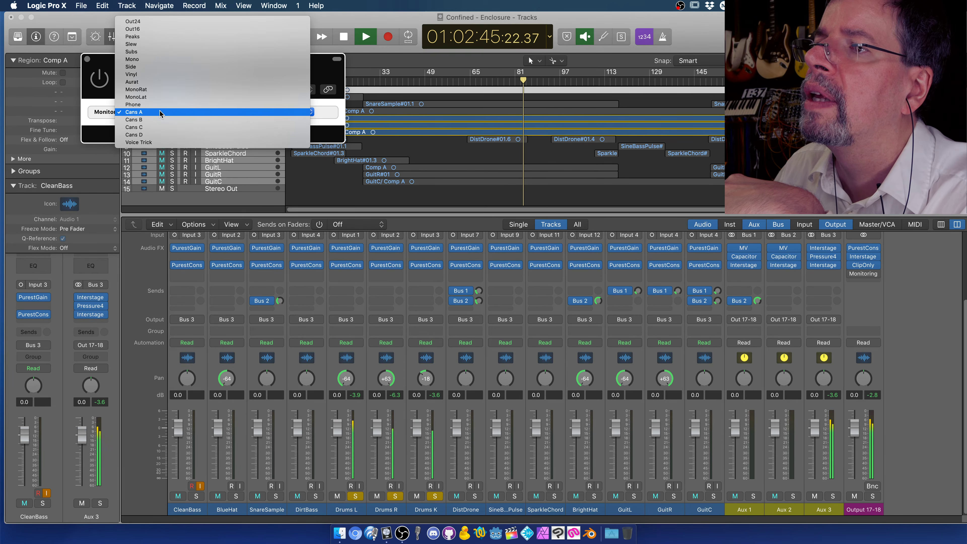
click(160, 22)
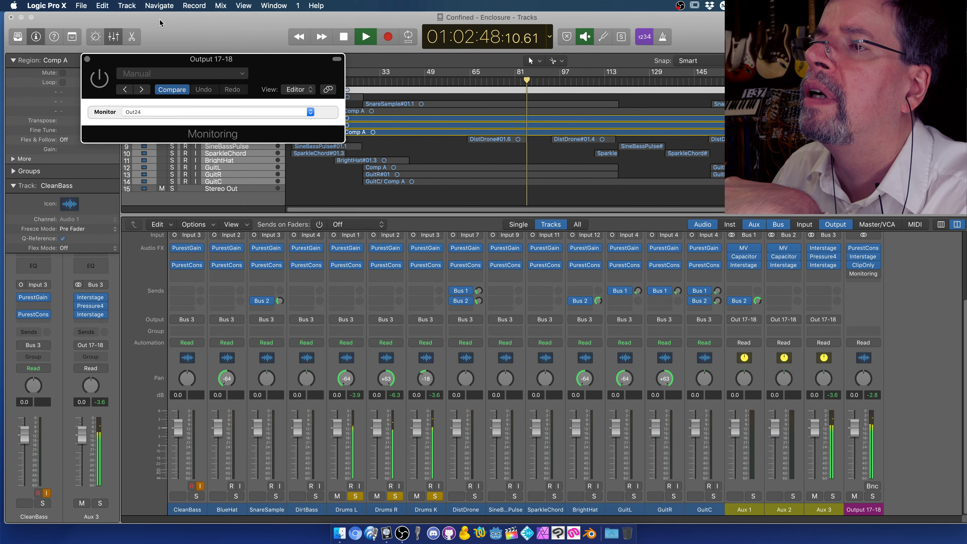
click(344, 38)
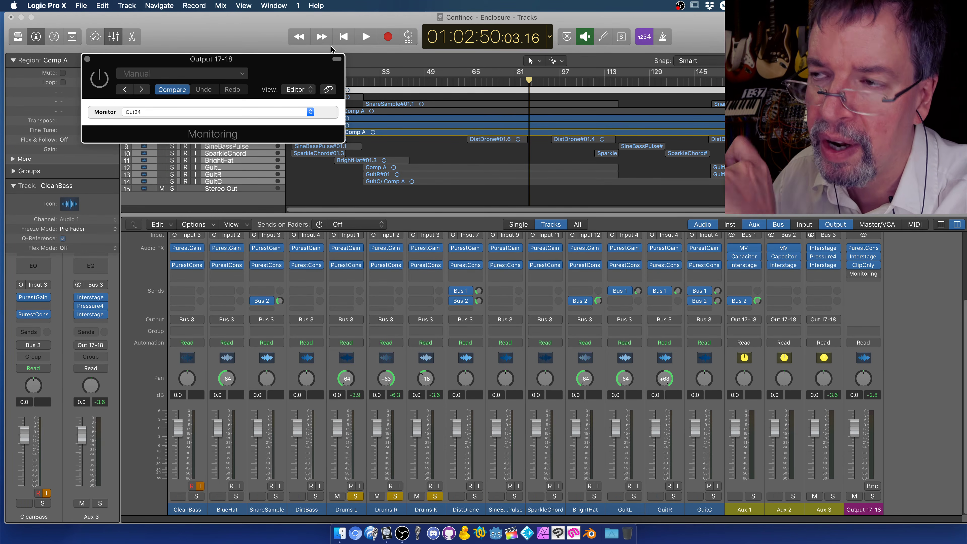
Set the Monitoring plug-in to Voice Trick and resume playback of the soloed drums.
click(210, 109)
click(181, 234)
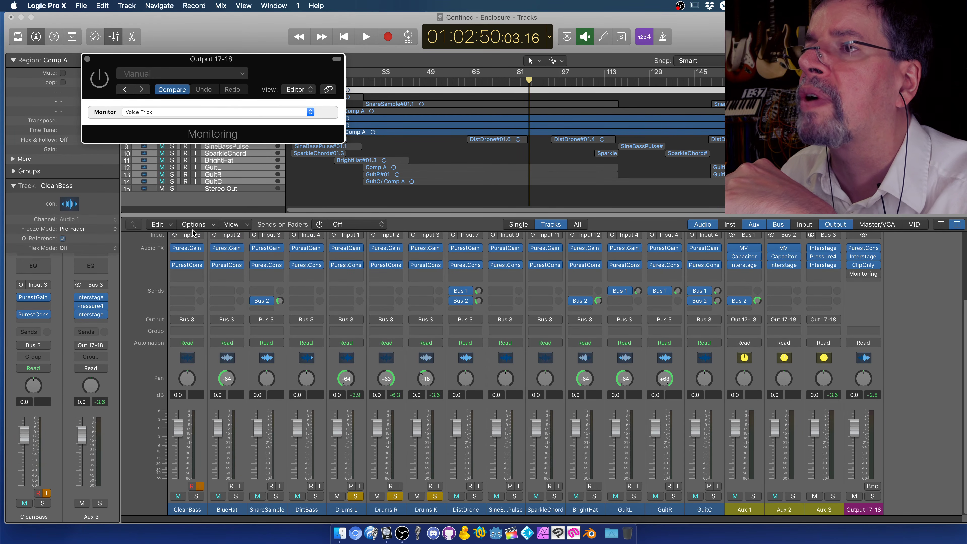
click(365, 36)
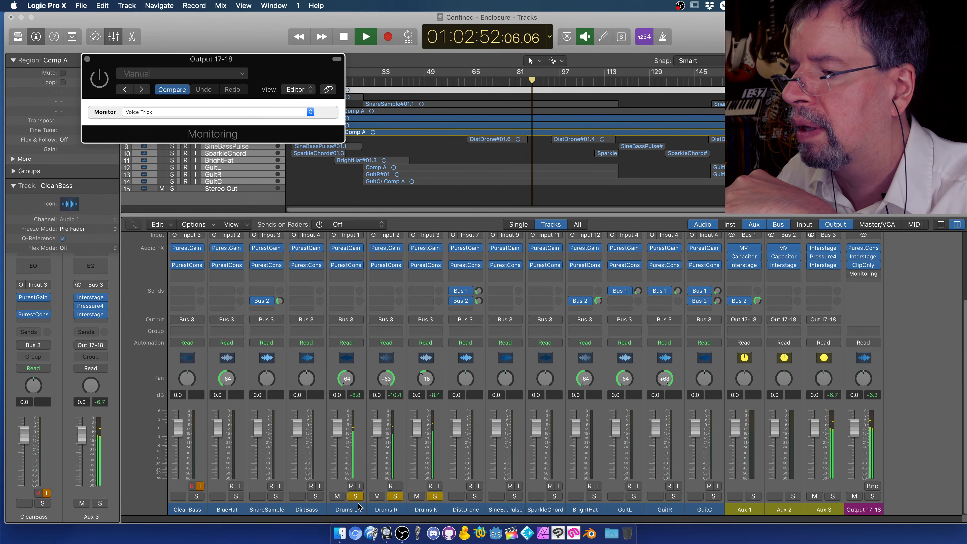
Clear the solos on the drum channels to hear the full mix, and stop playback.
alt+click(435, 496)
click(434, 496)
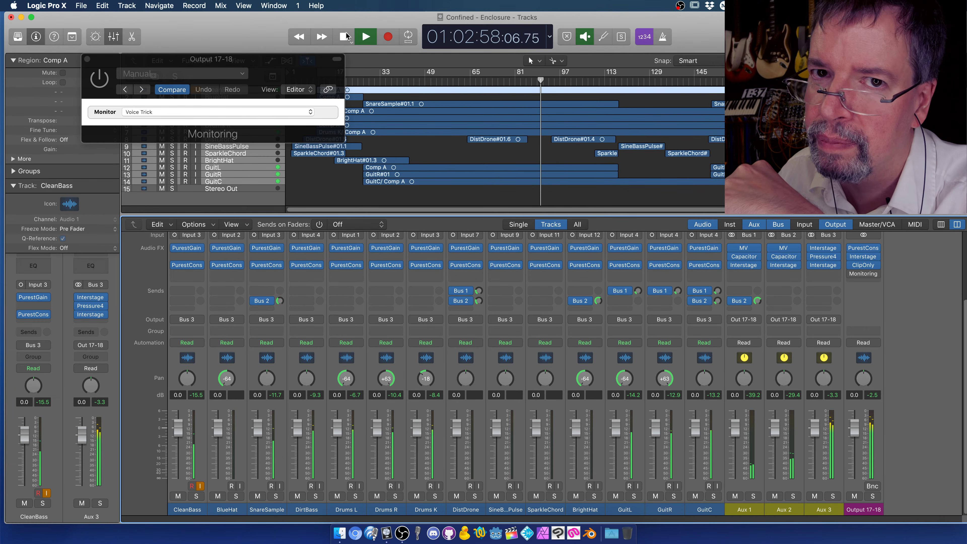
click(346, 36)
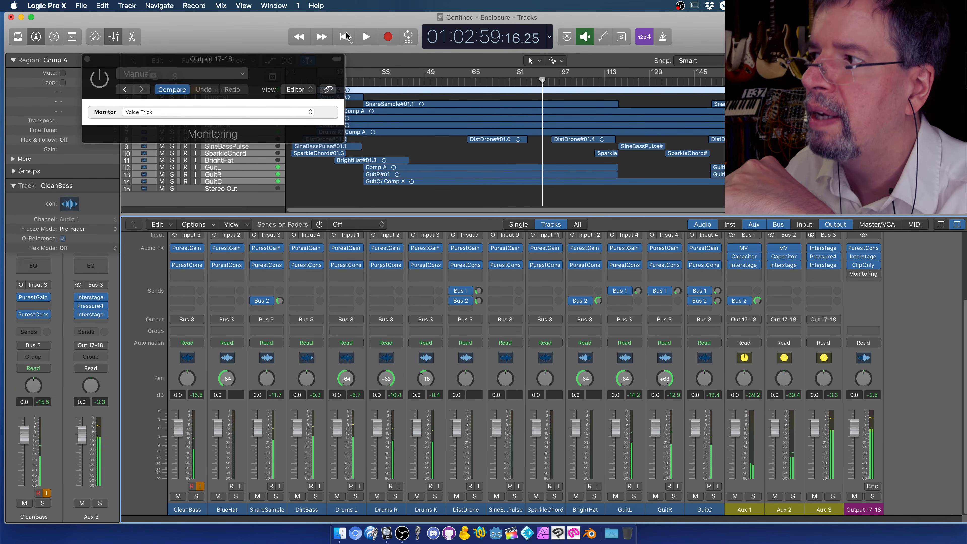
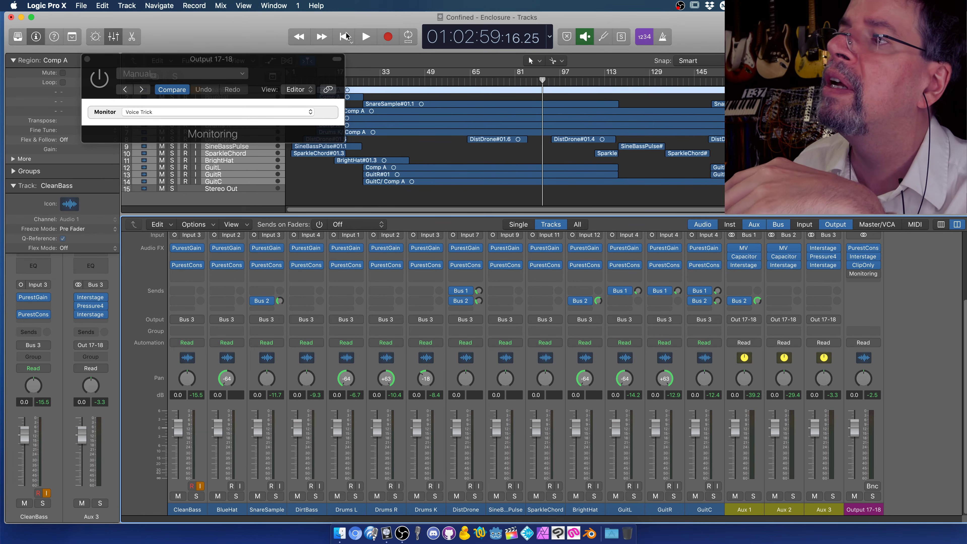
Resume playback and insert a second Airwindows Monitoring plug-in below the first on Output 17-18.
click(366, 36)
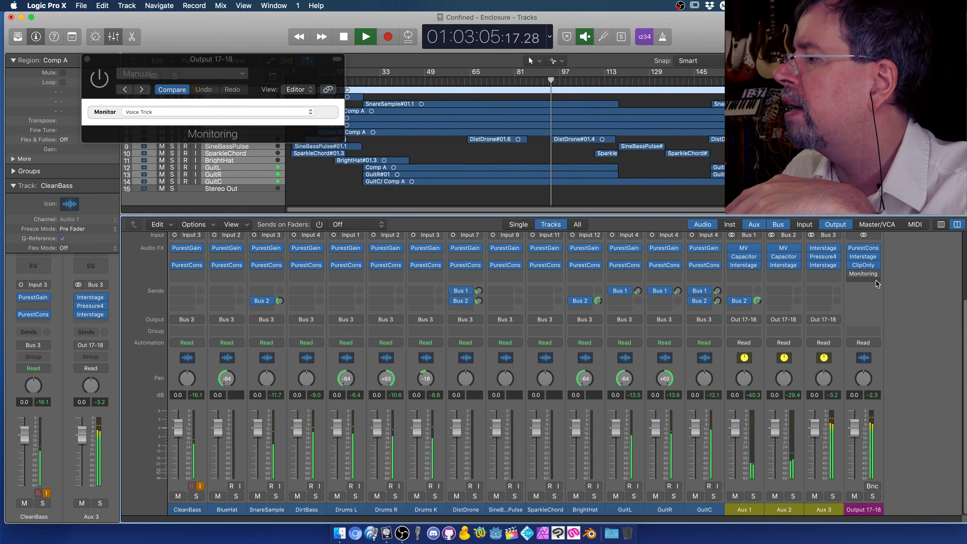
click(864, 281)
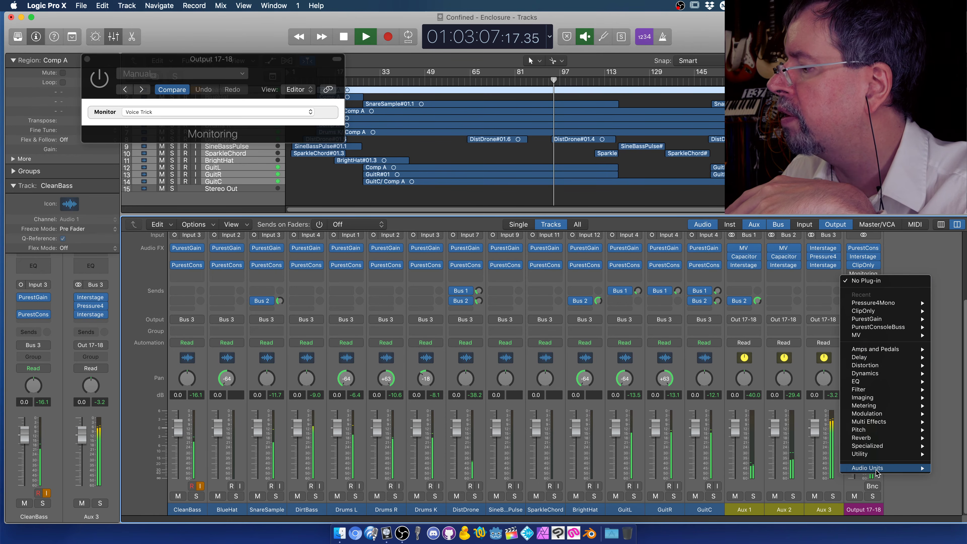
mouse_move(875, 468)
mouse_move(810, 471)
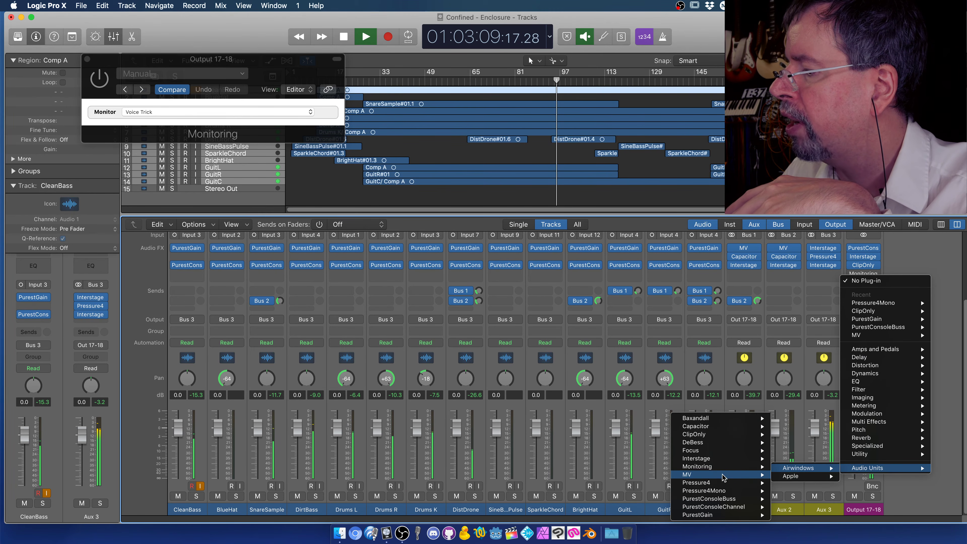
click(708, 467)
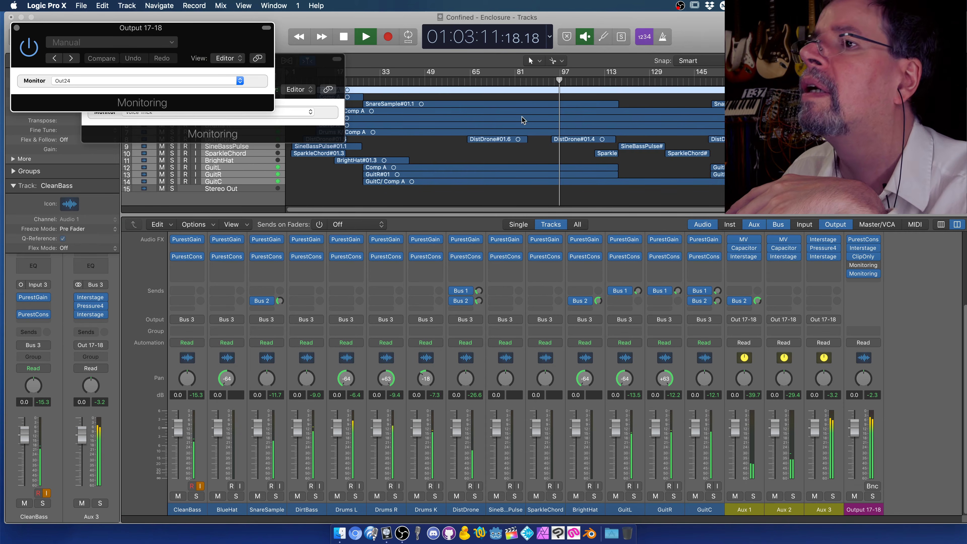
Place the second Monitoring window beneath the first, set it to Mono, and stop playback with it bypassed.
drag(105, 34, 211, 185)
click(228, 232)
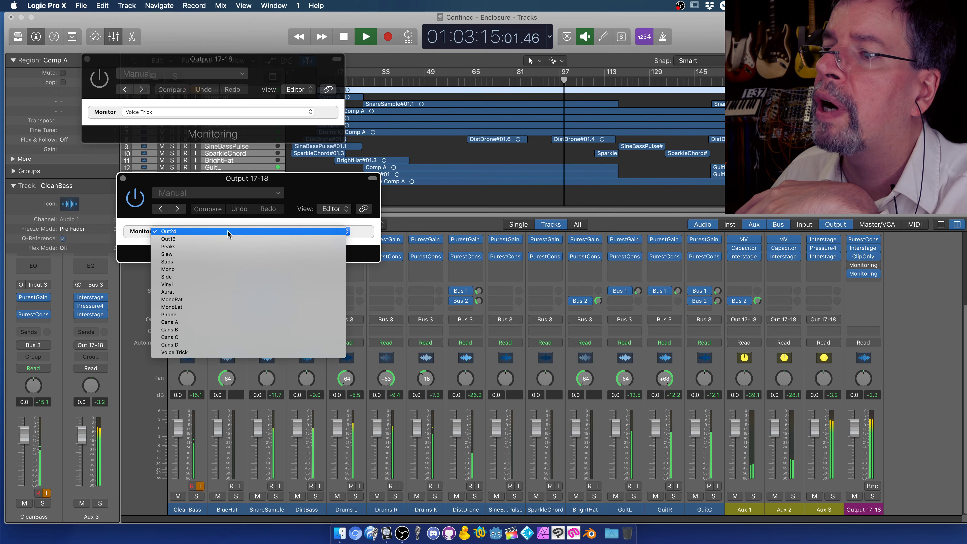
click(224, 267)
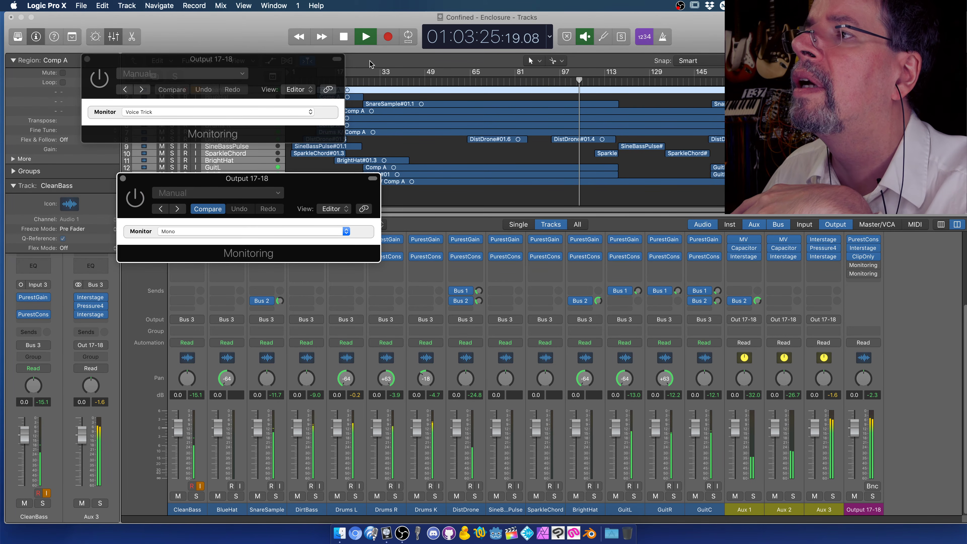
click(344, 37)
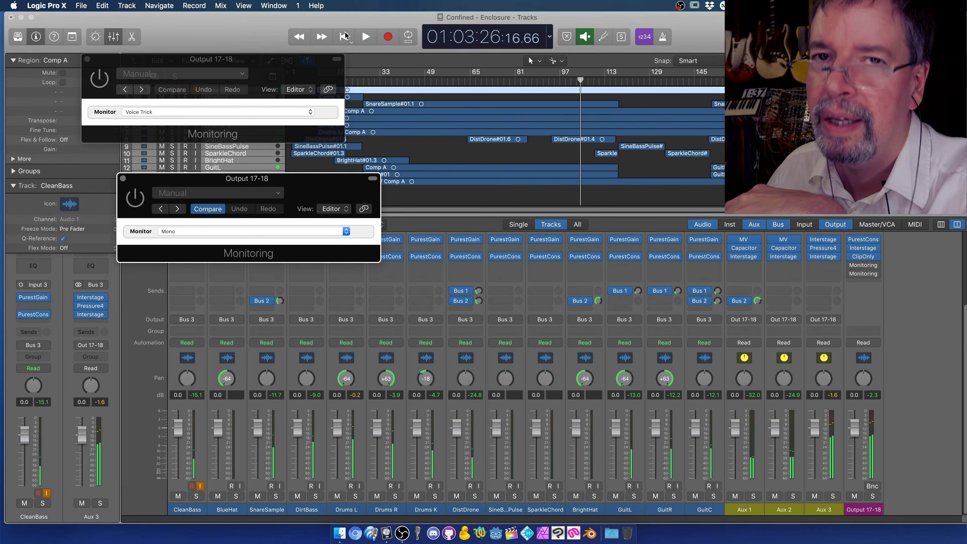
Play the mix and activate the first Monitoring plug-in, then stop playback and keep its mode at Voice Trick.
click(365, 37)
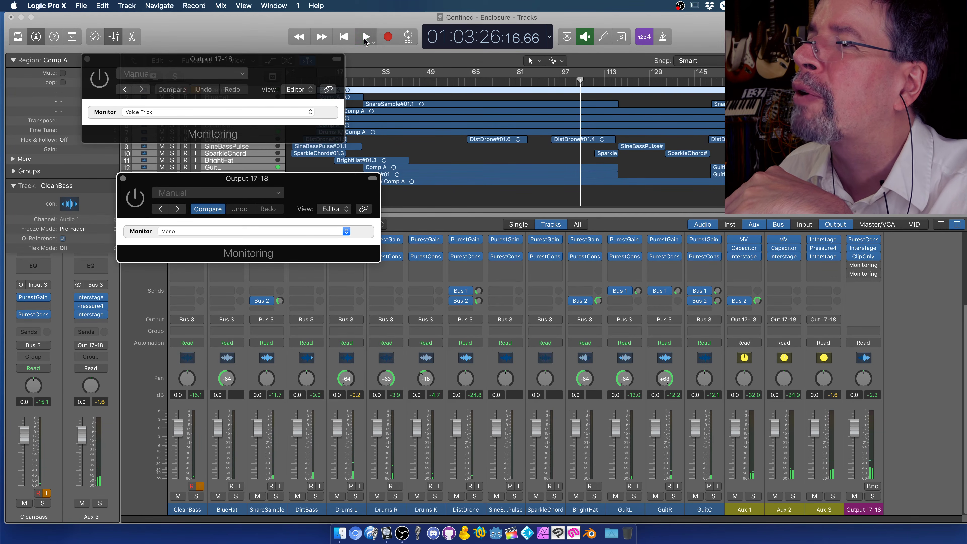
click(103, 86)
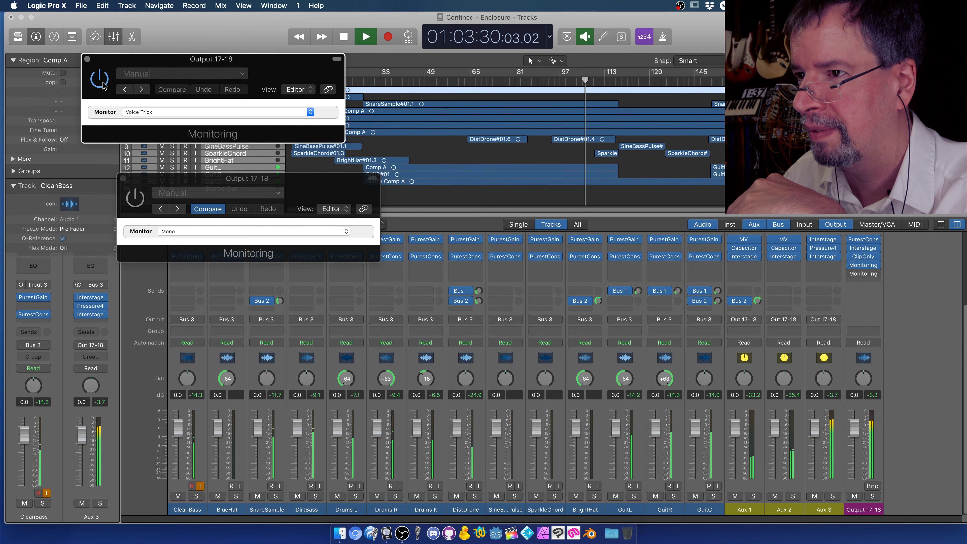
click(348, 39)
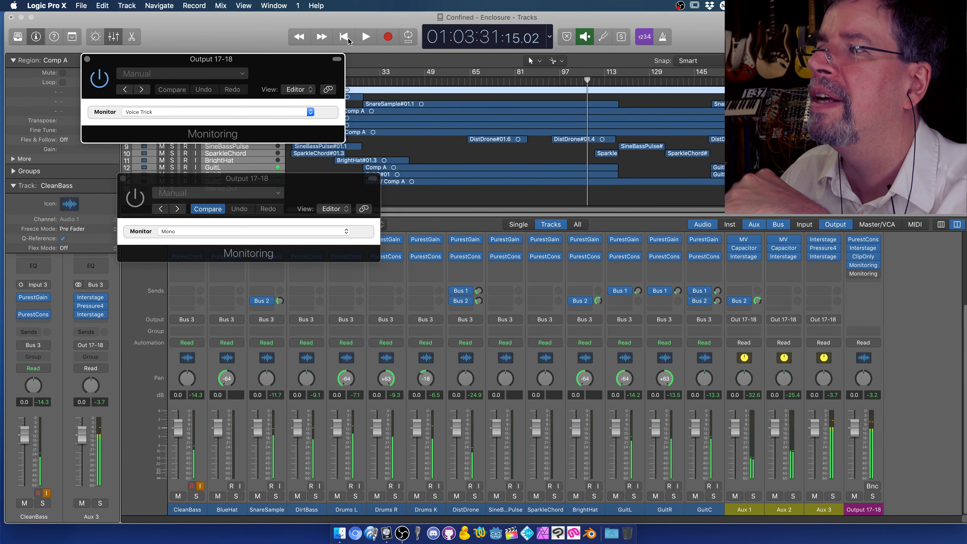
click(236, 109)
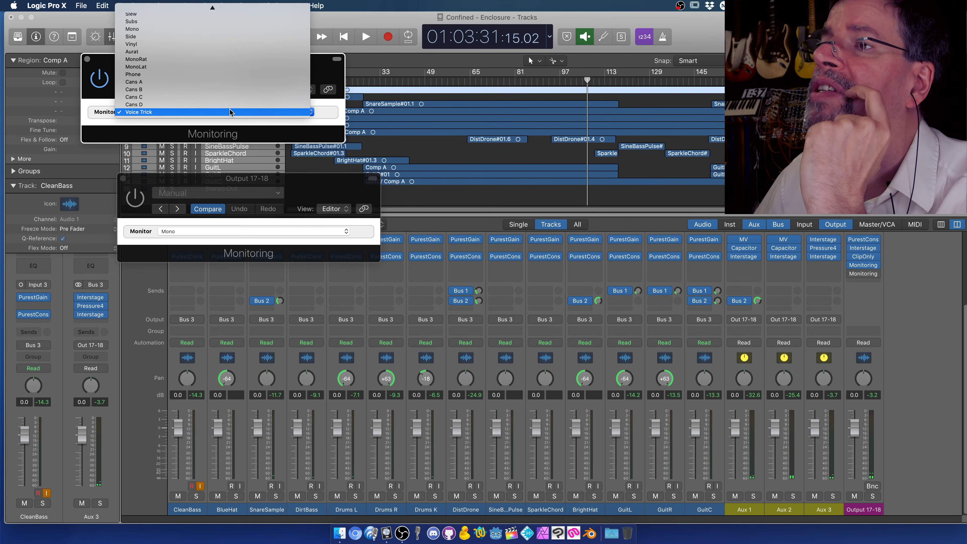
click(230, 110)
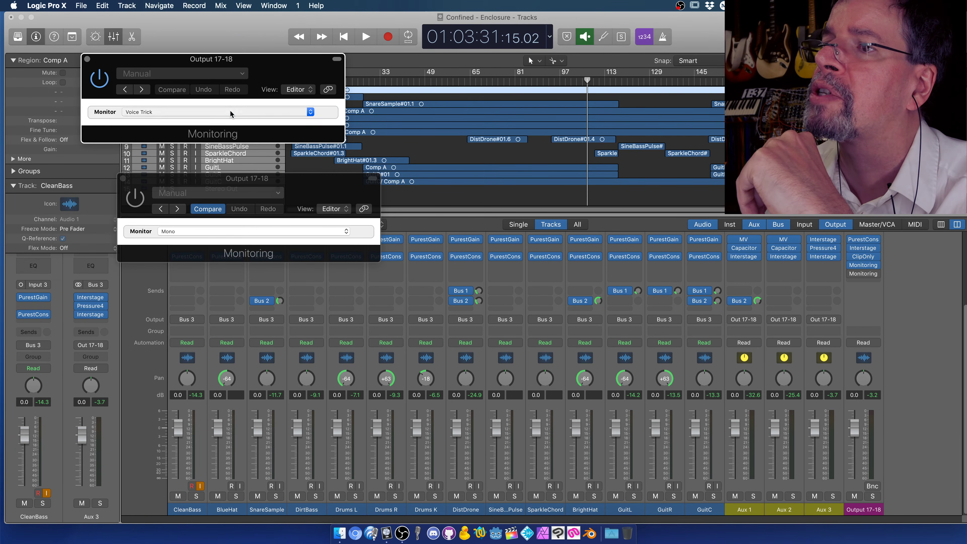
Play the mix through Voice Trick, compare it with the second Monitoring's Mono mode active and bypassed, and stop playback.
click(364, 37)
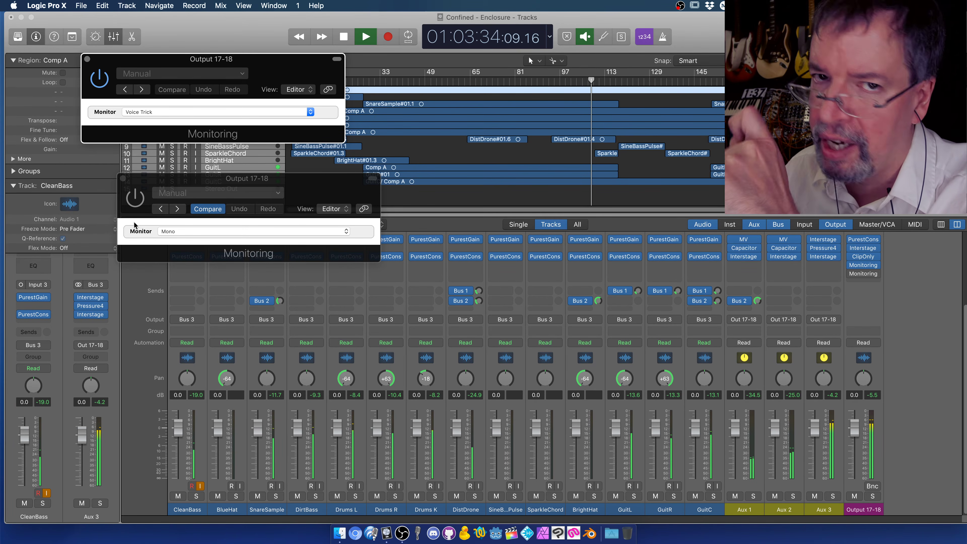
click(137, 206)
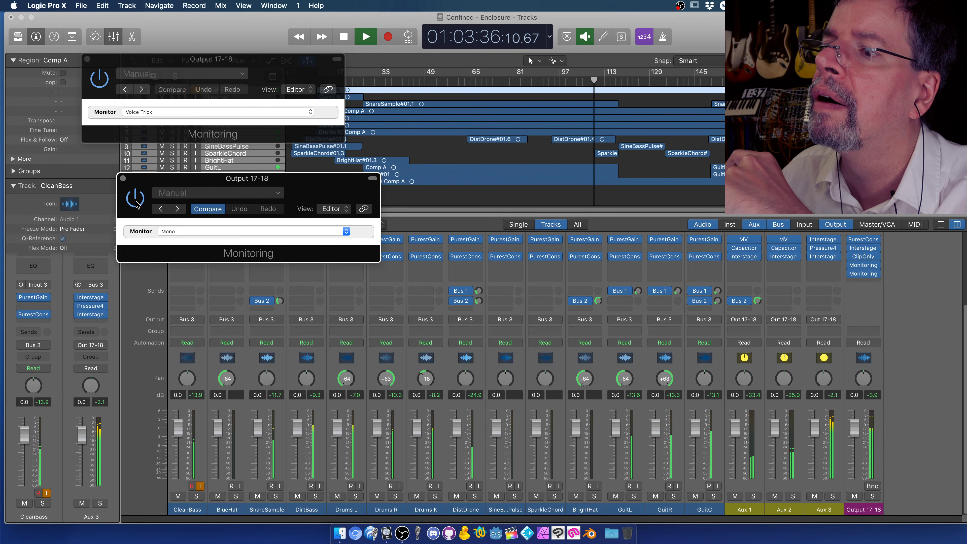
click(136, 204)
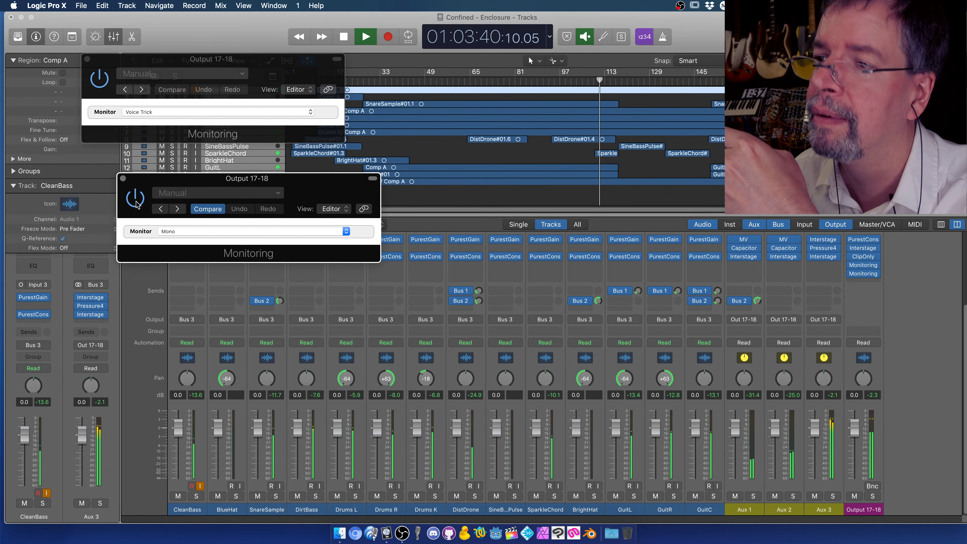
click(345, 36)
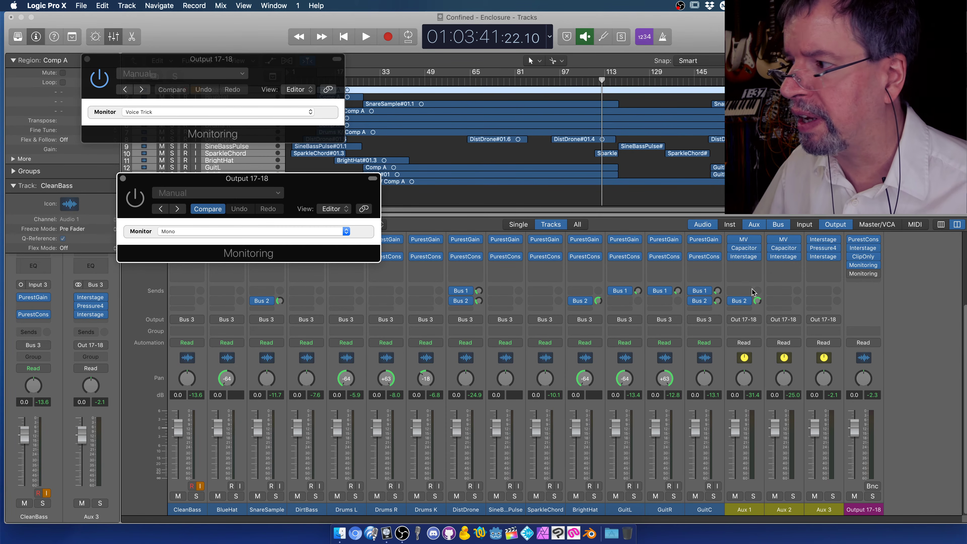
Remove the second Monitoring plug-in from Output 17-18, and set the remaining one to Out24, closing its window.
click(875, 274)
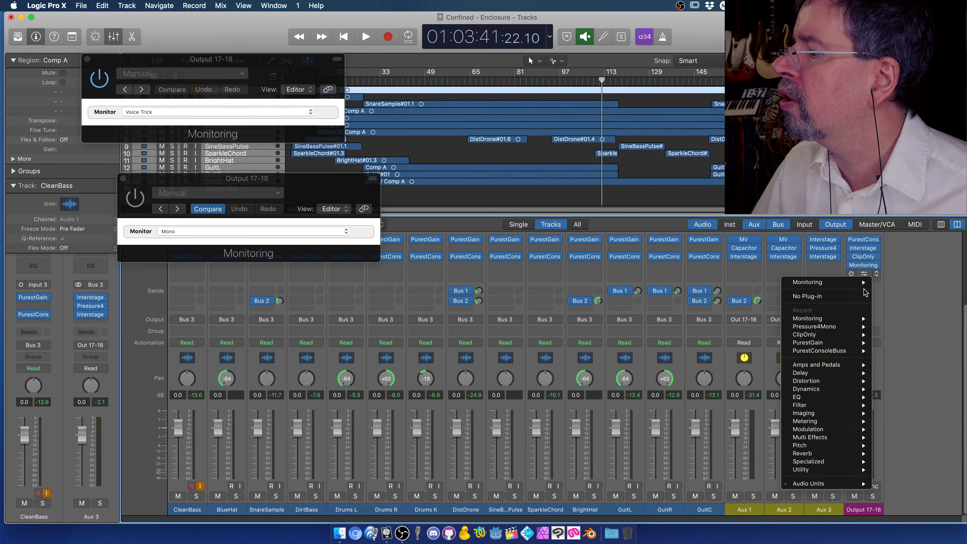
click(840, 297)
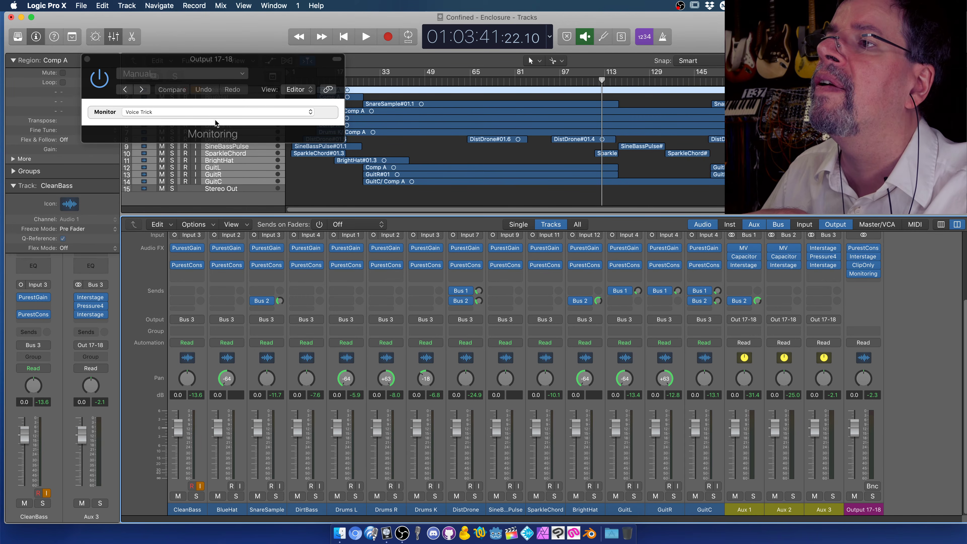
click(213, 110)
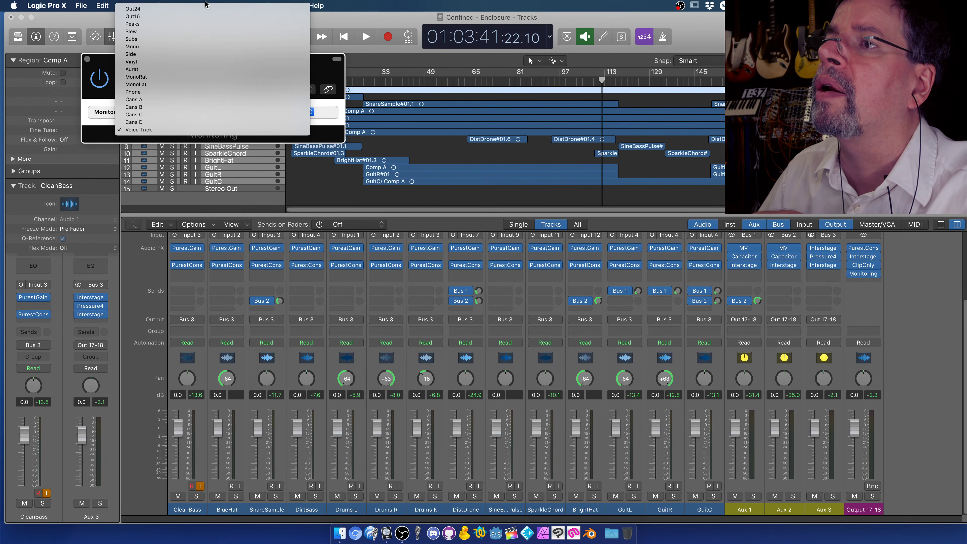
click(199, 8)
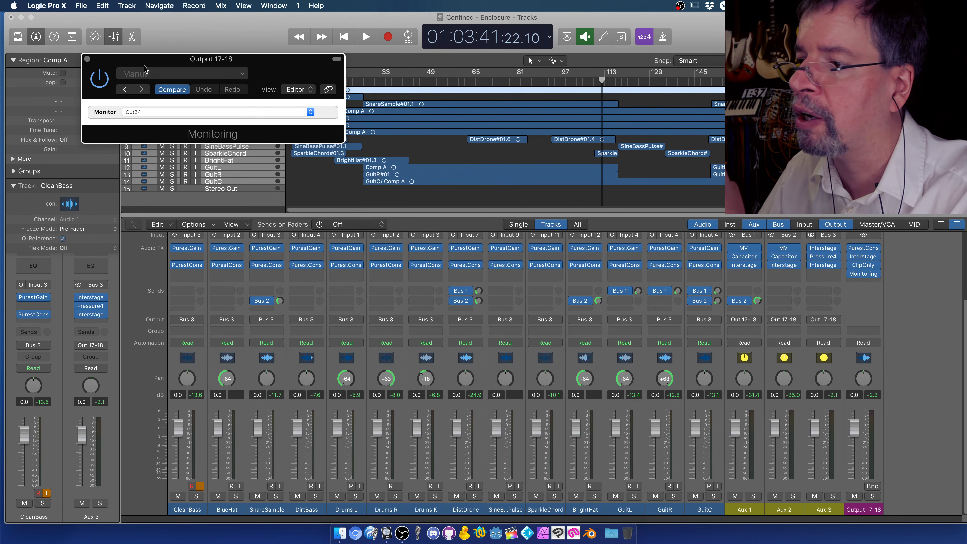
click(87, 60)
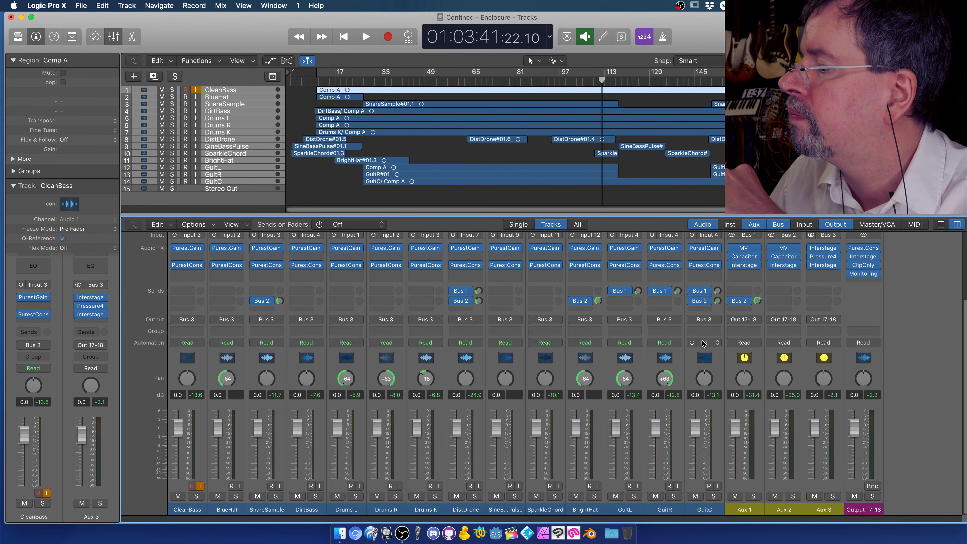
Insert the Airwindows Baxandall plug-in on GuitC, between PurestGain and PurestConsole.
click(717, 256)
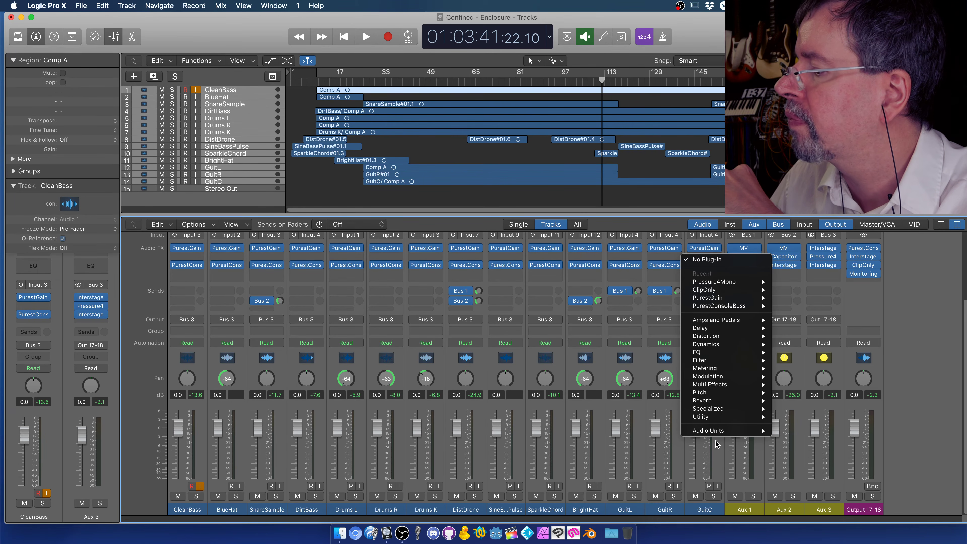
mouse_move(709, 431)
mouse_move(822, 431)
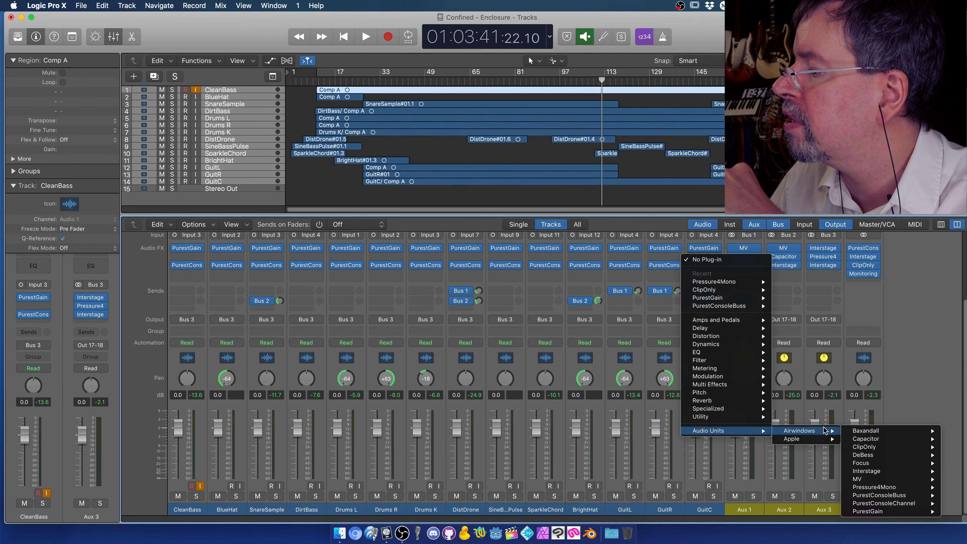
mouse_move(863, 463)
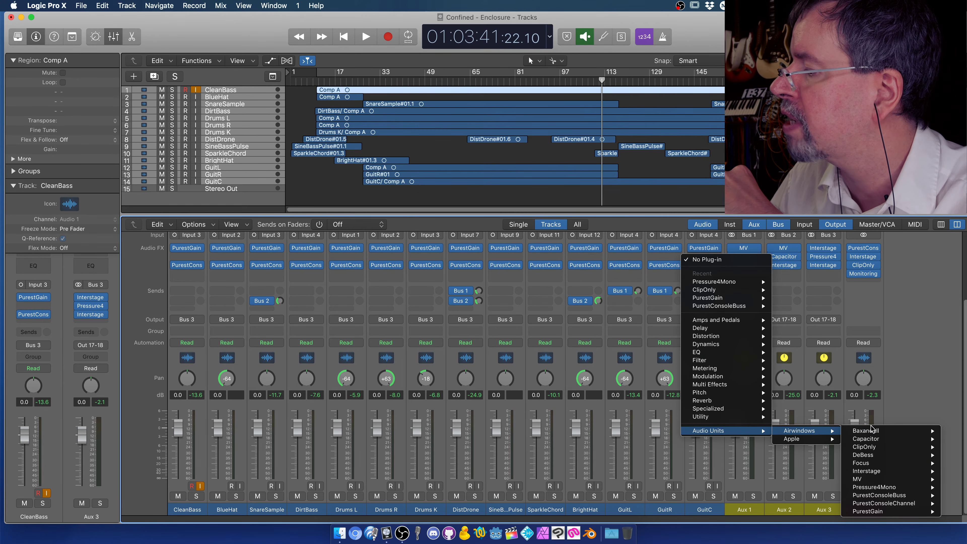
mouse_move(871, 430)
click(828, 431)
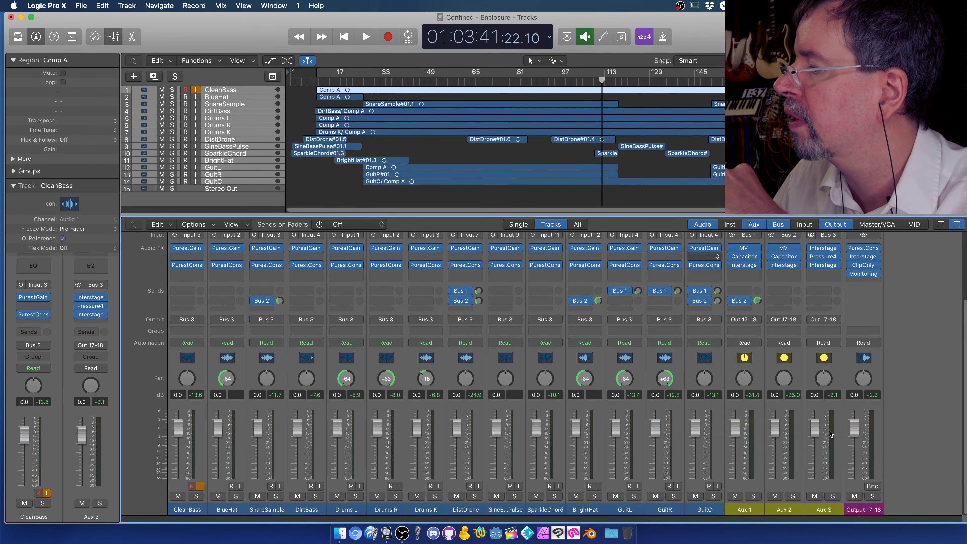
Play GuitC soloed from about bar 37 and set Baxandall's Treble to -0.4 dB and Bass to -1.89 dB.
click(714, 497)
click(365, 37)
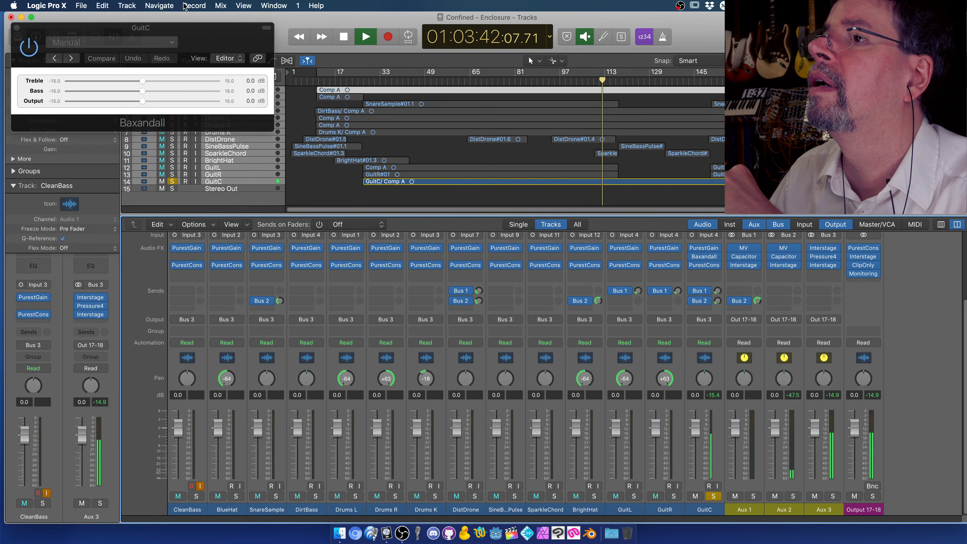
drag(187, 32, 226, 45)
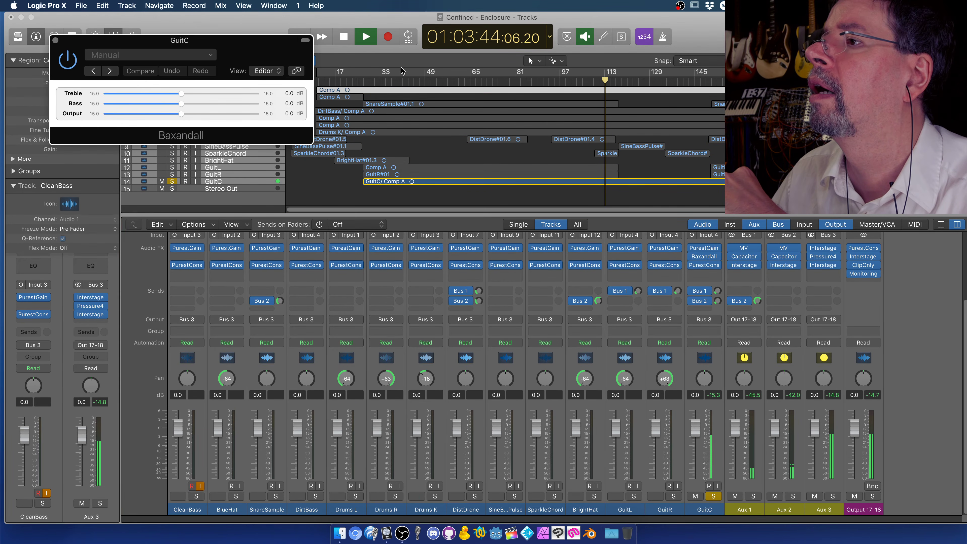
click(398, 79)
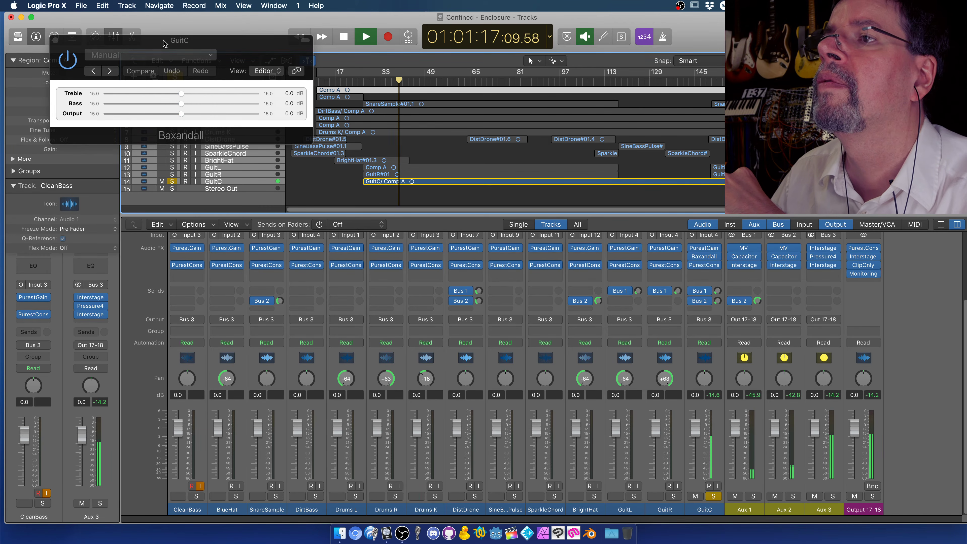
drag(164, 40, 203, 56)
mouse_move(219, 111)
mouse_down()
mouse_move(288, 106)
mouse_move(158, 110)
mouse_move(214, 104)
mouse_move(240, 118)
mouse_move(283, 119)
mouse_move(151, 119)
mouse_move(233, 117)
mouse_move(211, 119)
mouse_up()
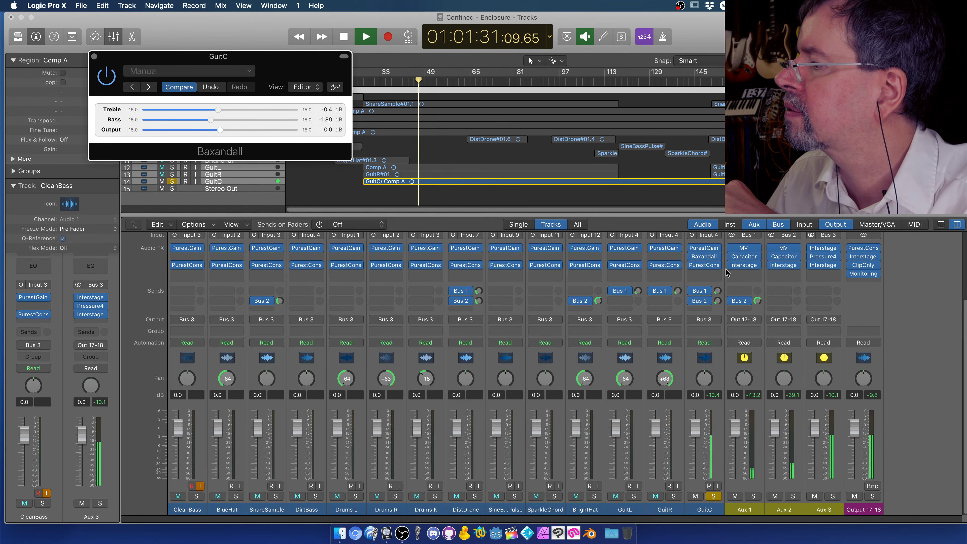
Replace Baxandall on GuitC with the mono Airwindows Capacitor plug-in.
click(717, 259)
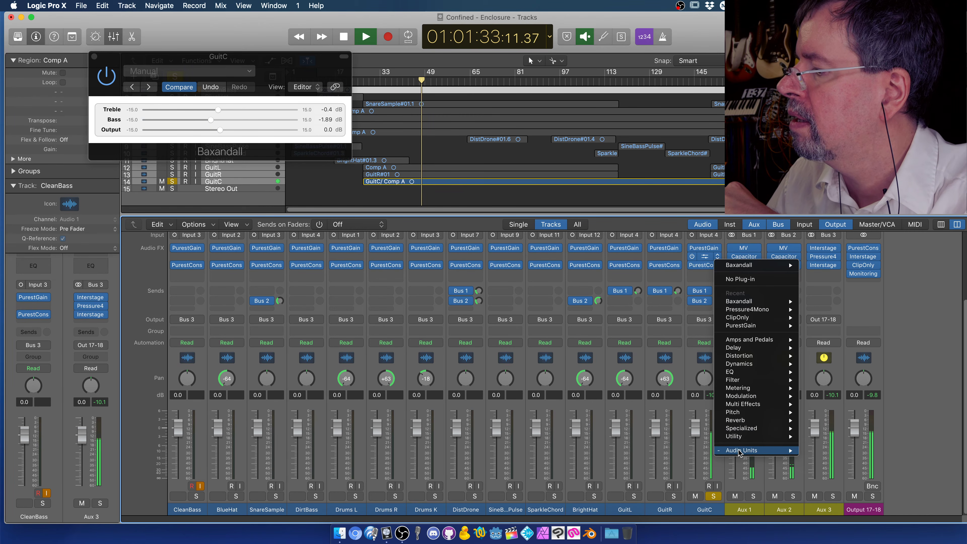
mouse_move(745, 451)
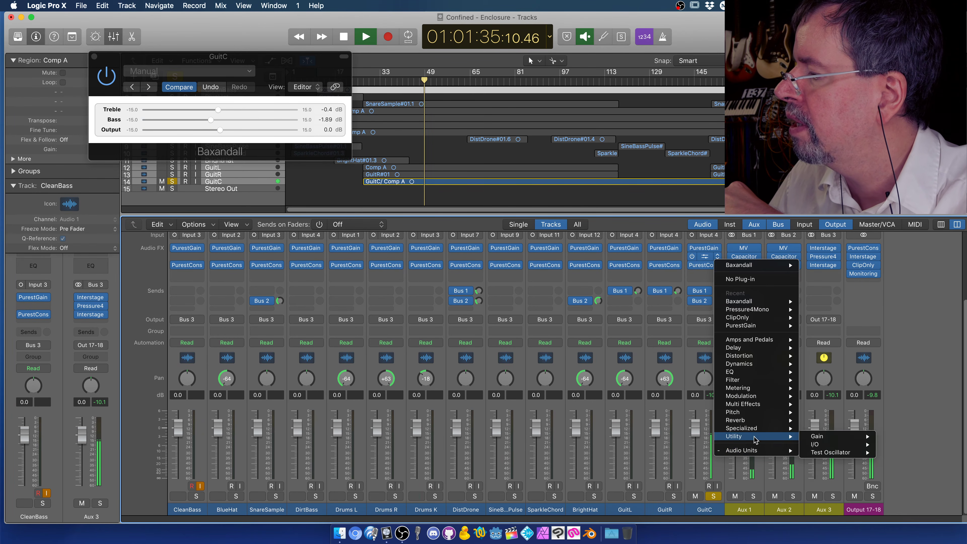
mouse_move(814, 450)
mouse_move(701, 448)
click(685, 443)
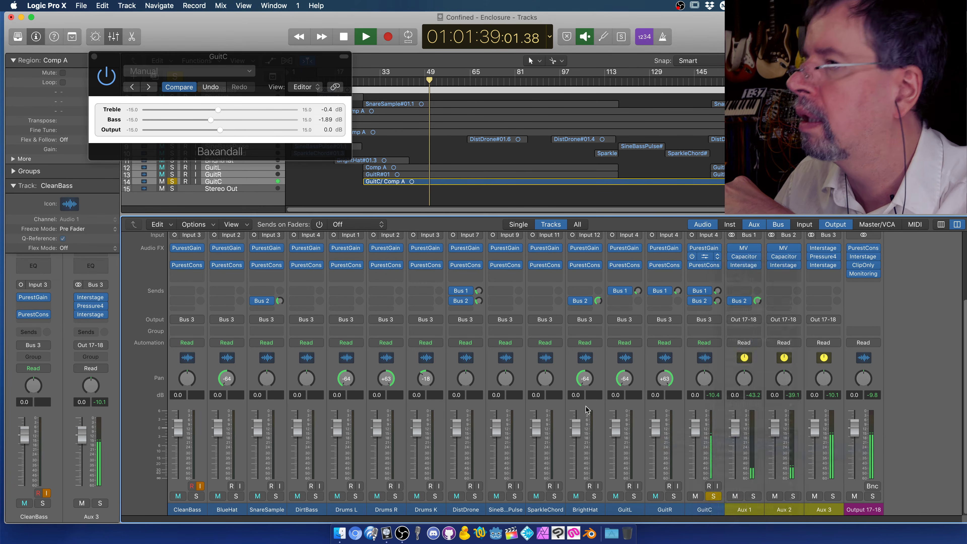
Audition Capacitor's Highpass up to 0.431 on GuitC and return it to 0.0, with Lowpass at 1.0.
mouse_move(306, 109)
mouse_down()
mouse_move(157, 107)
mouse_move(310, 109)
mouse_up()
drag(147, 120, 216, 119)
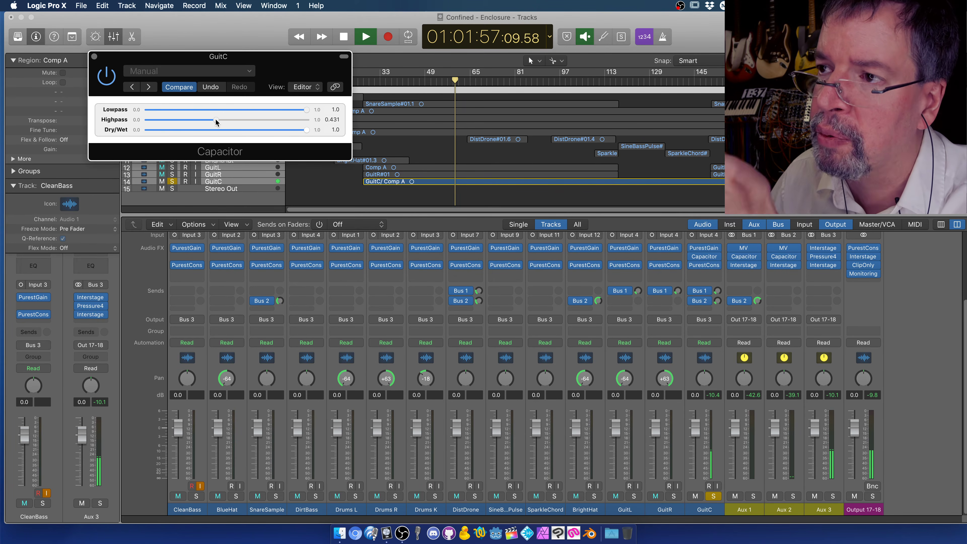
drag(211, 118, 123, 108)
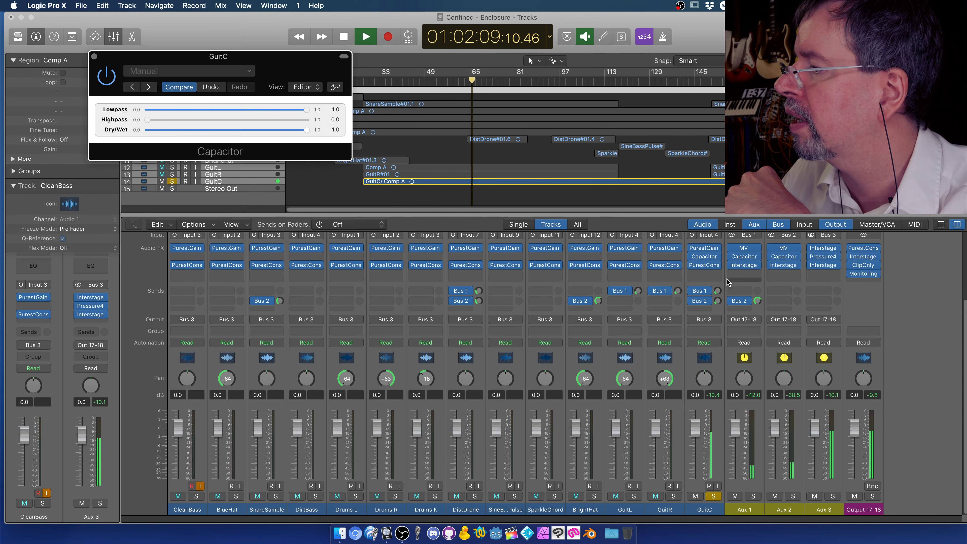
Replace Capacitor on GuitC with the mono Airwindows Focus plug-in.
click(718, 256)
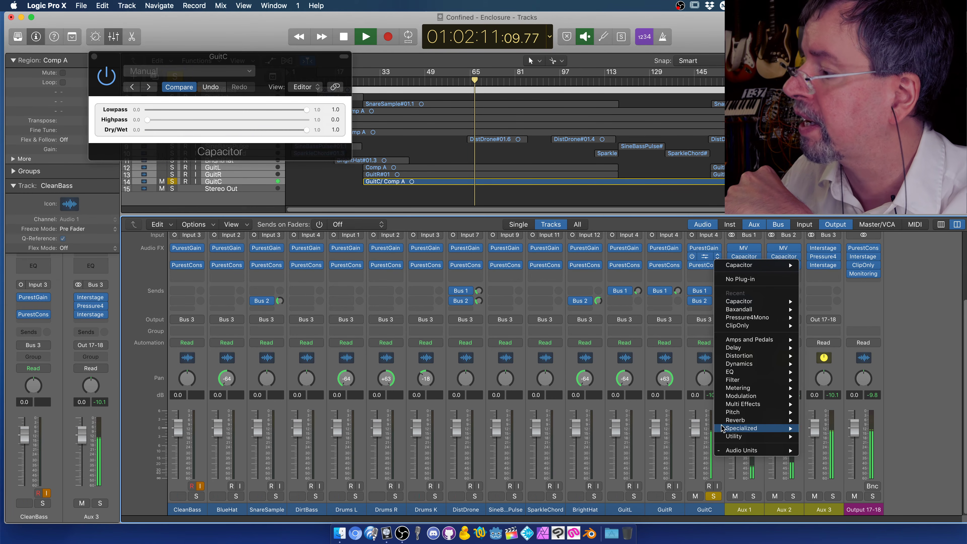
mouse_move(731, 451)
mouse_move(815, 450)
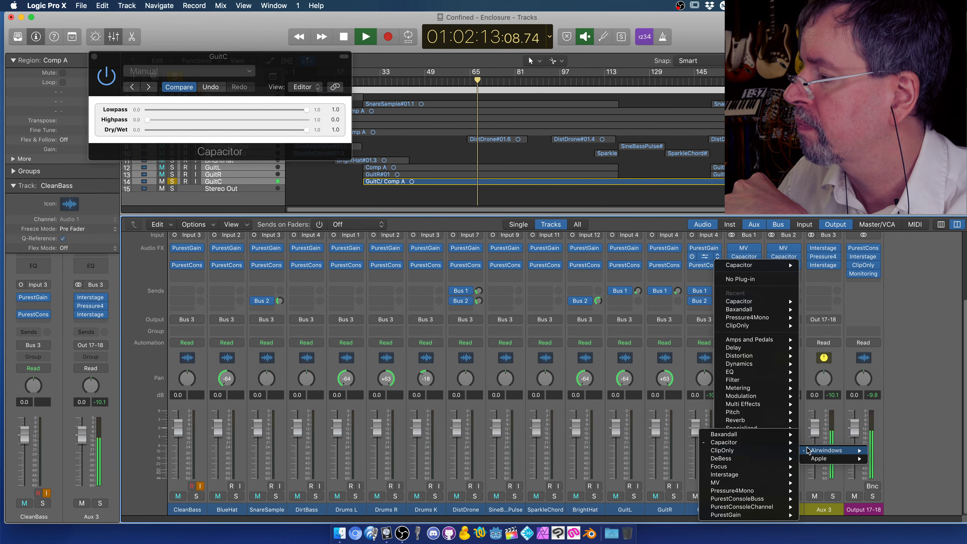
mouse_move(734, 471)
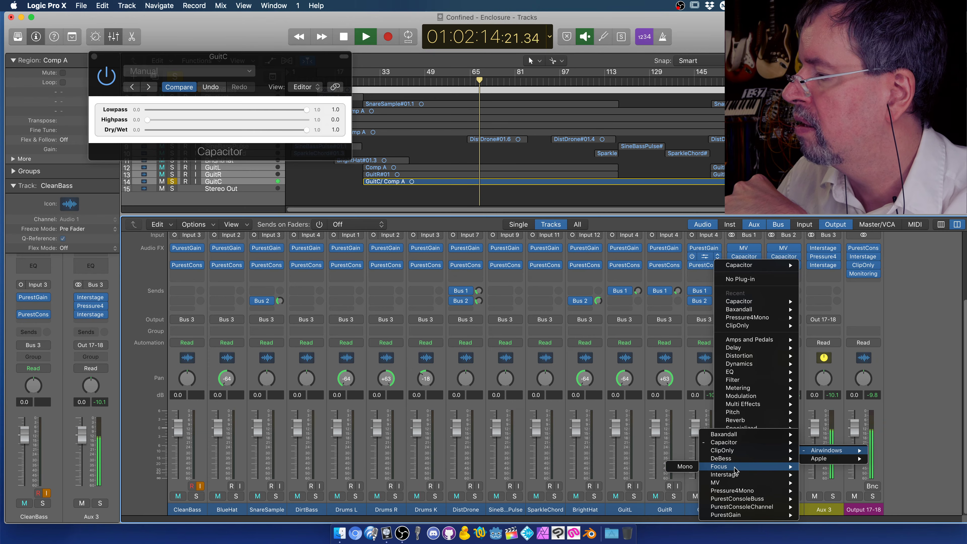
click(692, 468)
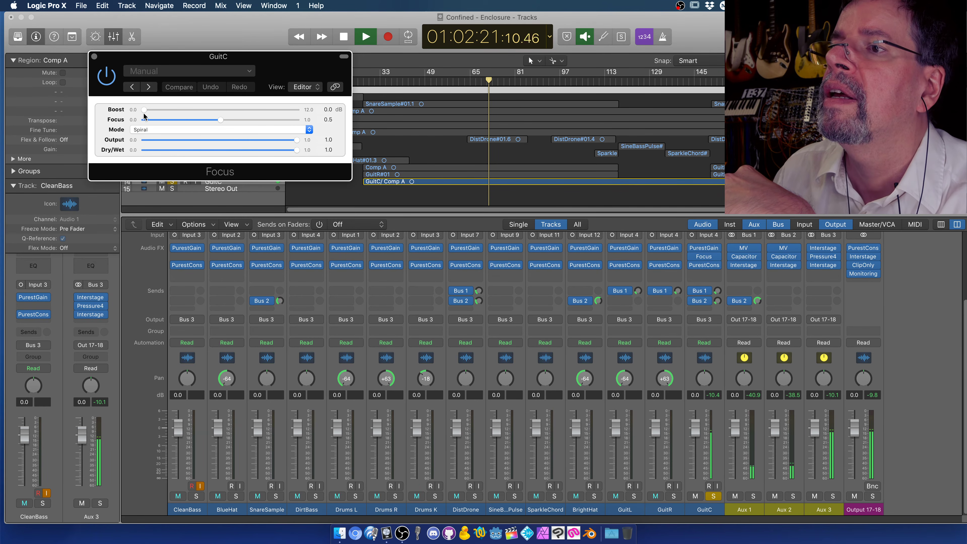
Raise the Focus plug-in's Boost to 2.55 dB and unsolo GuitC to hear it in the full mix.
drag(143, 107, 175, 113)
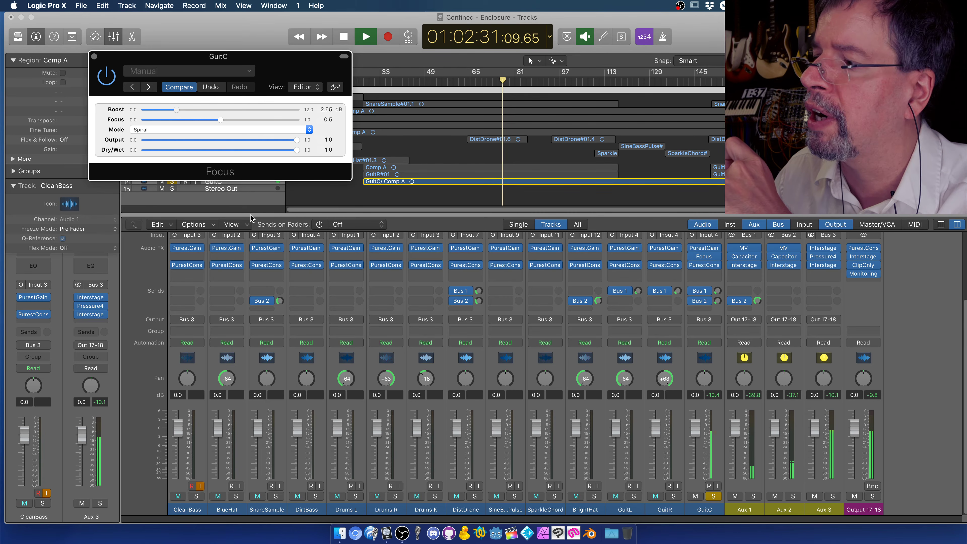
click(714, 496)
click(715, 496)
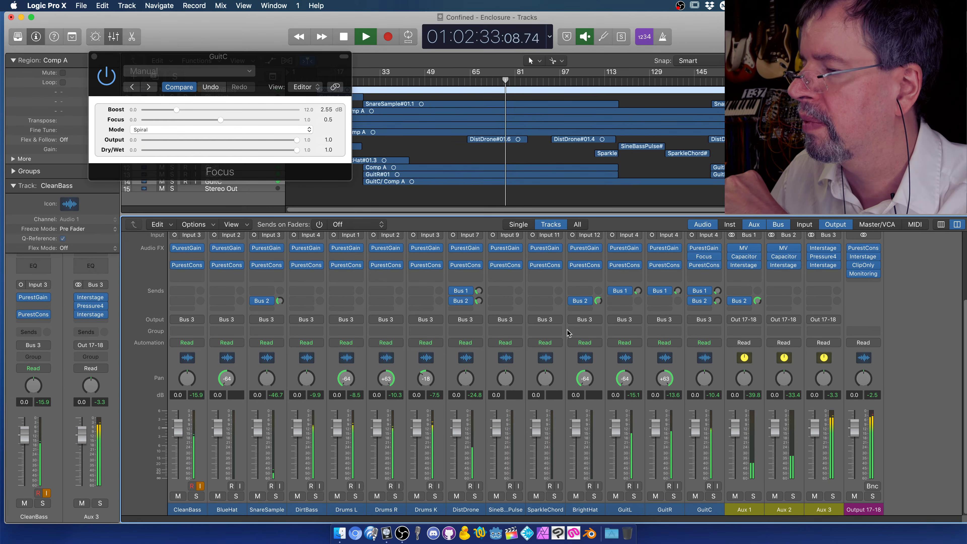
Compare Boost at 0.0 and 5.62 dB in the full mix with Focus at 0.628, then lower Boost to 0.01 dB.
drag(168, 108, 110, 110)
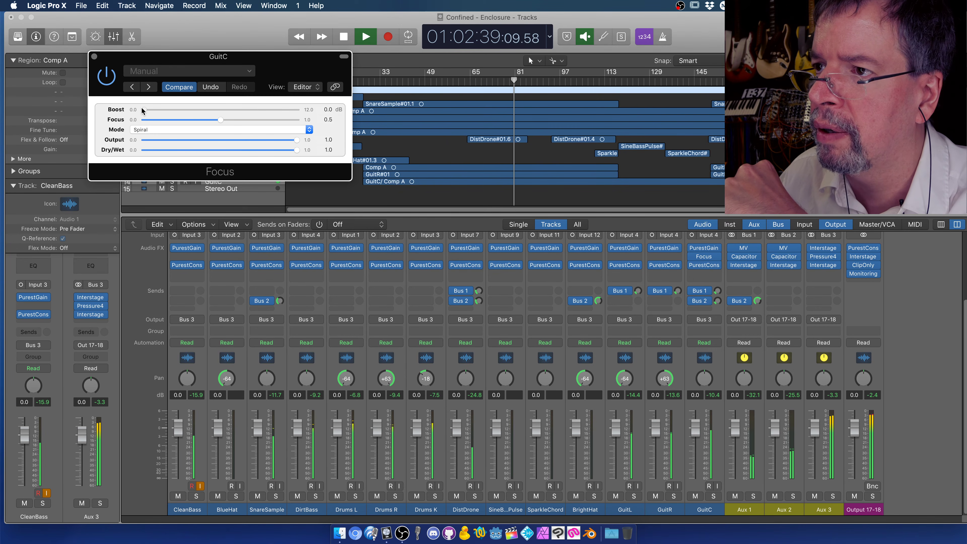
drag(159, 108, 215, 107)
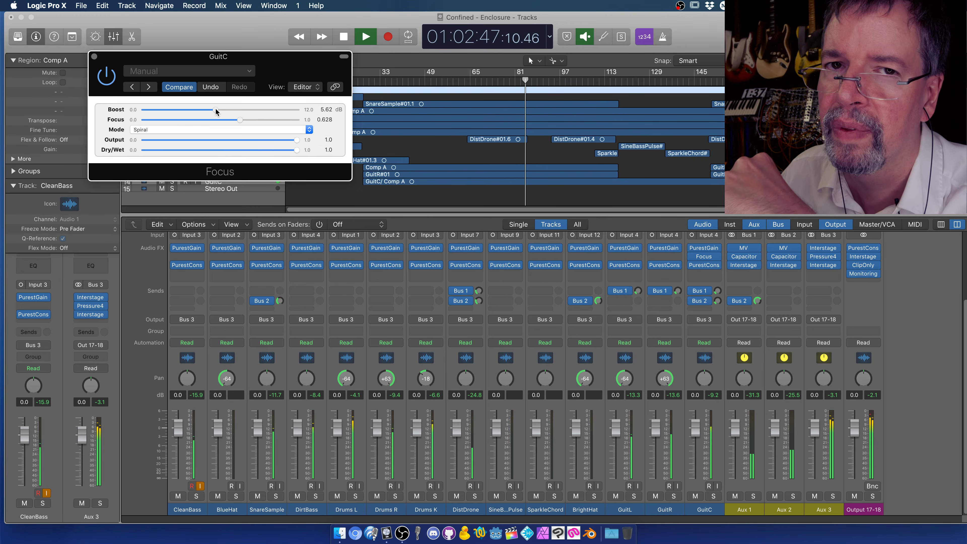
drag(216, 107, 143, 111)
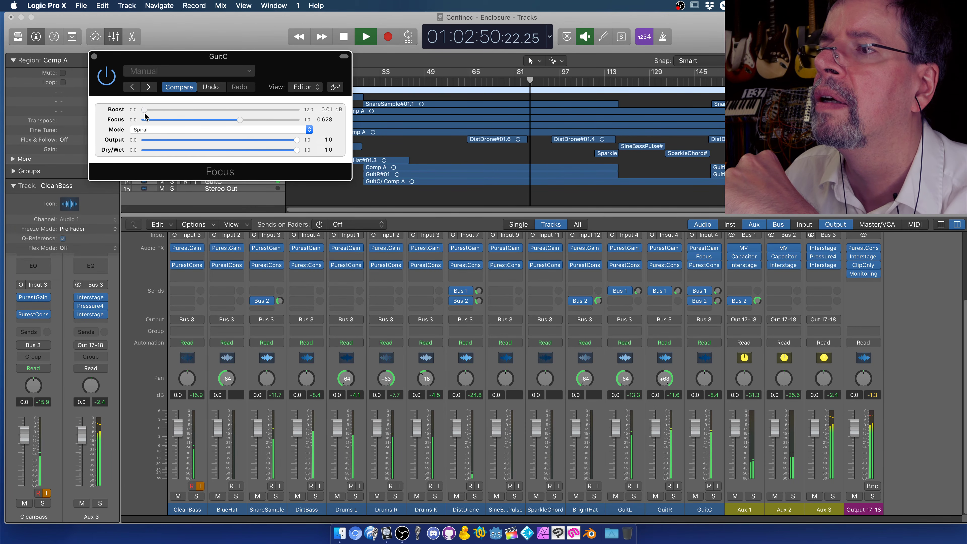
Switch the Focus plug-in to Drive mode, raise Boost to 1.54 dB, and stop playback.
click(166, 129)
click(166, 123)
drag(144, 104, 164, 107)
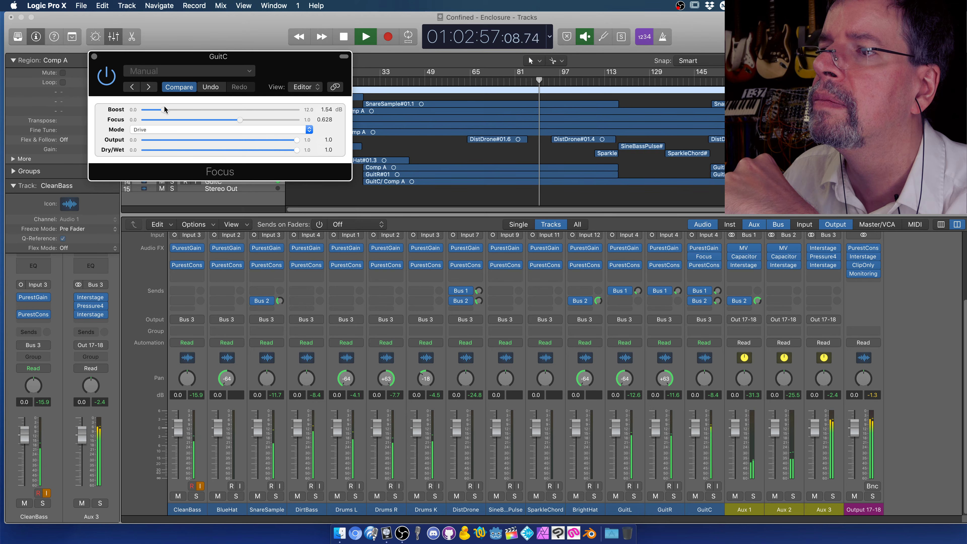
click(344, 37)
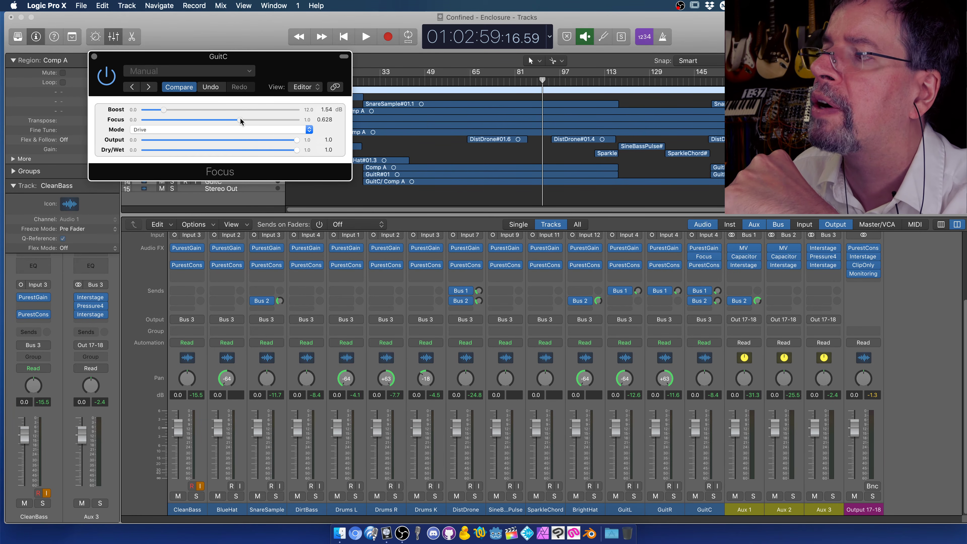
Move the playhead to bar 33, and set the Focus plug-in's Mode to Spiral and its Focus amount to 0.56.
click(385, 84)
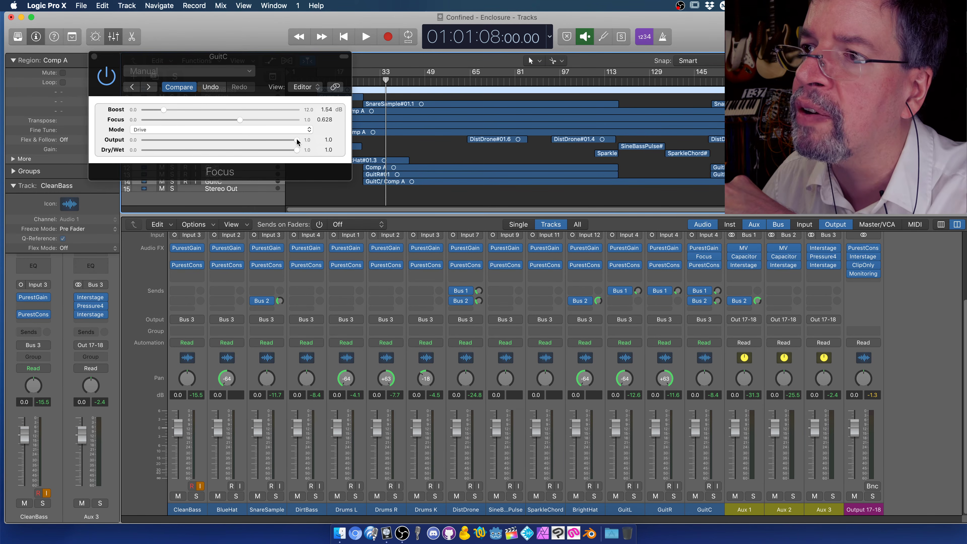
click(232, 128)
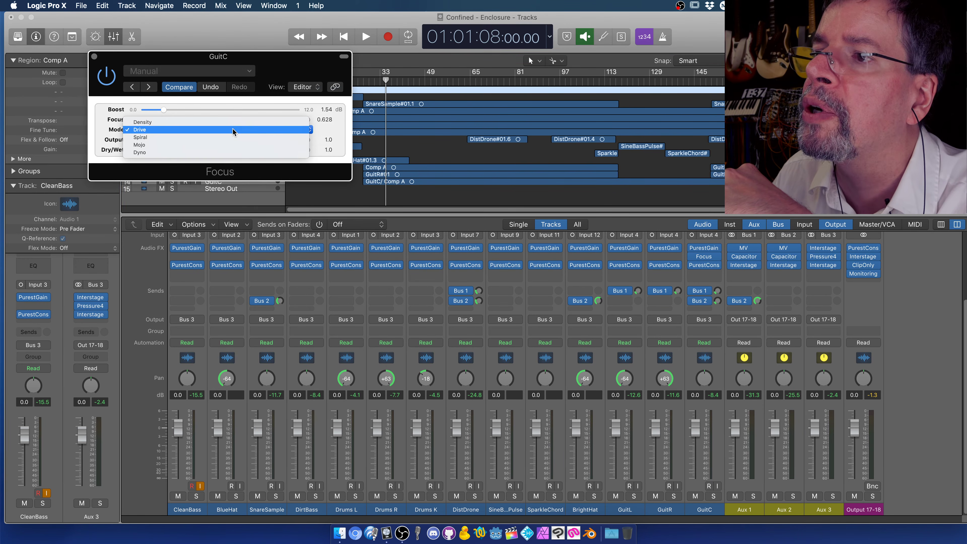
click(223, 136)
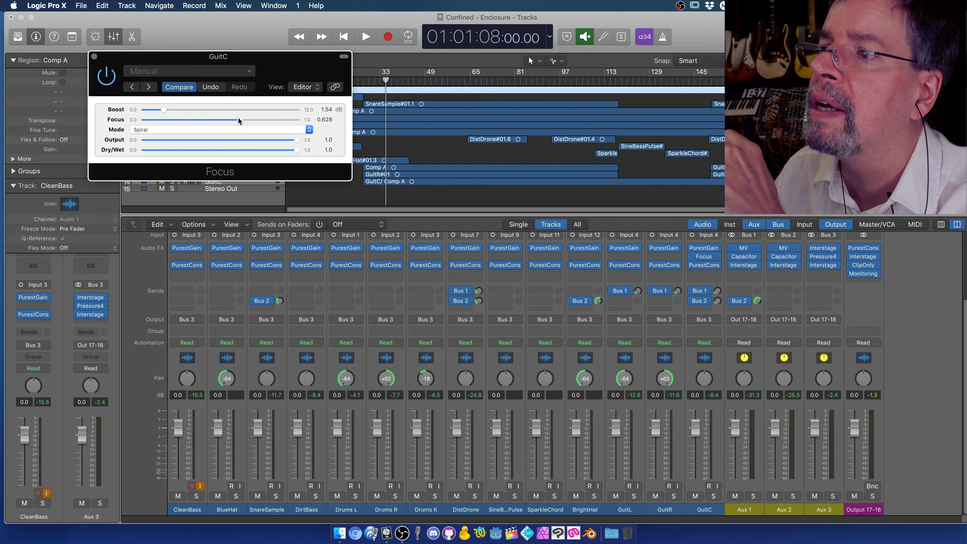
drag(238, 118, 231, 120)
drag(237, 122, 230, 122)
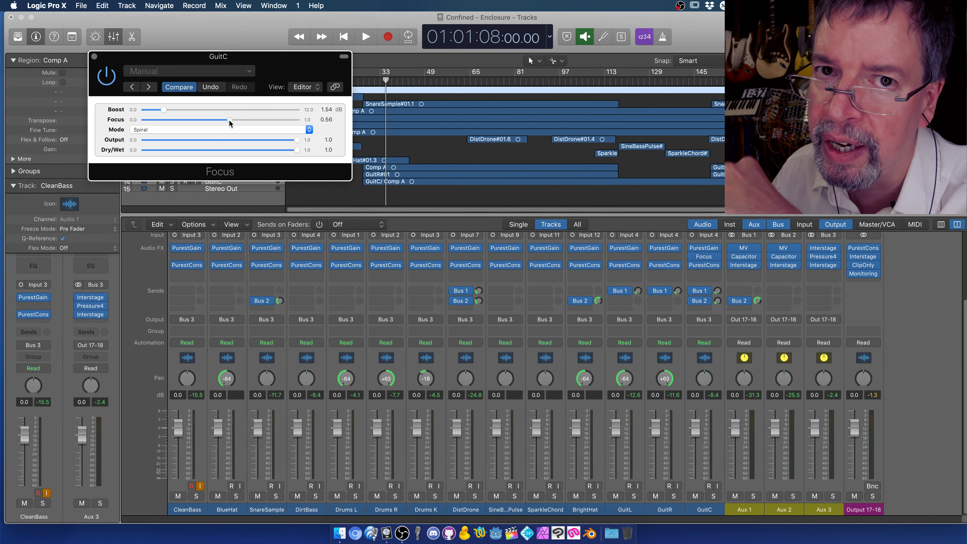
Play the song from bar 33 with GuitC soloed, and bring the Focus plug-in's Boost down to 0.0 dB.
click(365, 37)
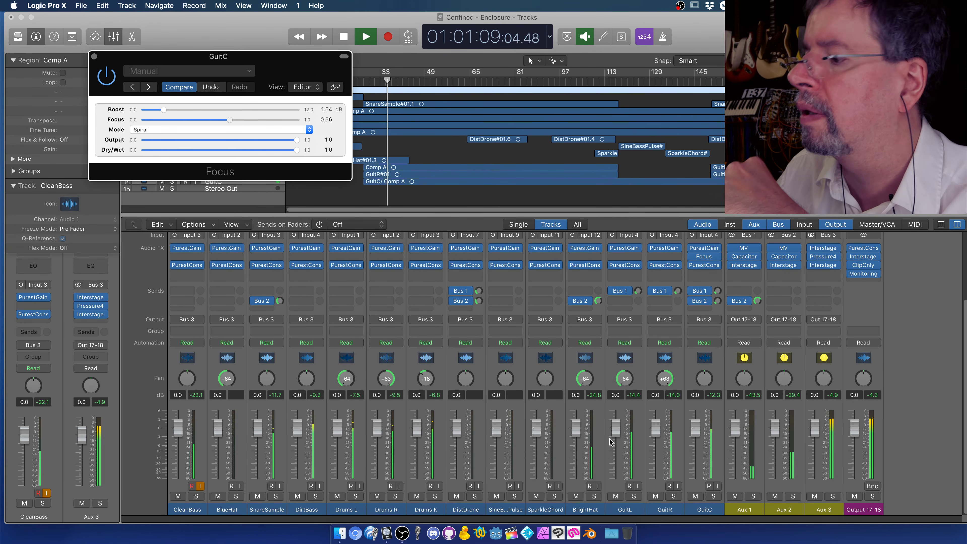
click(713, 496)
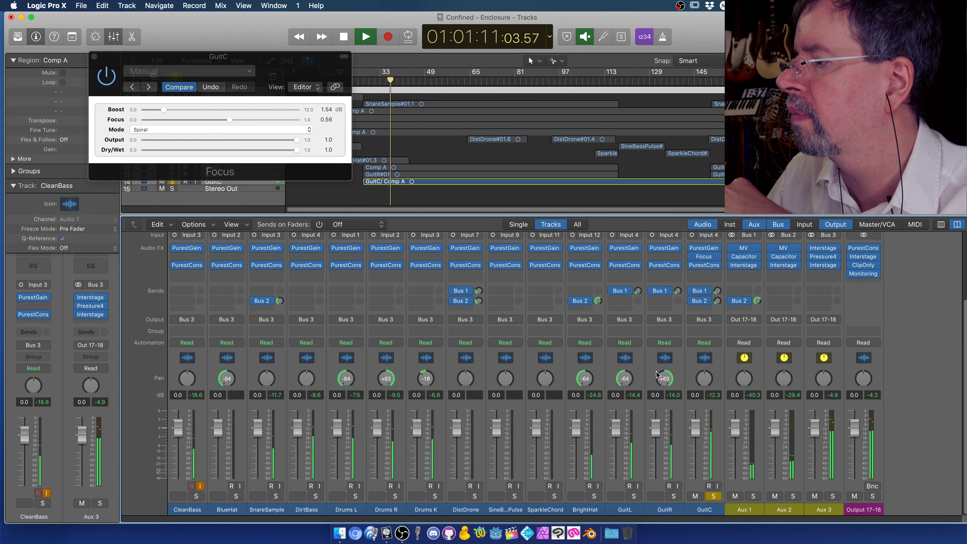
drag(163, 109, 141, 111)
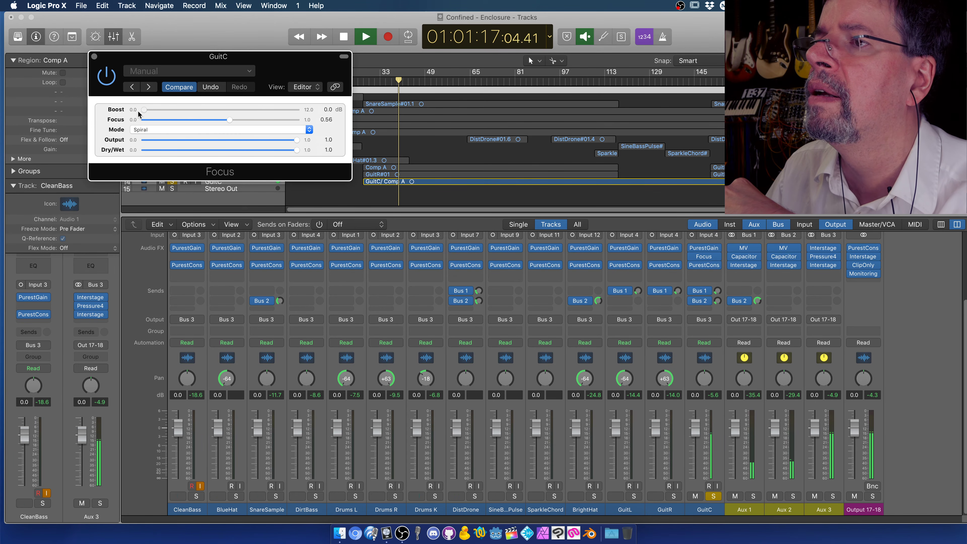
Lower the Focus plug-in's Output to 0.0 and set its Focus amount to 0.316 while GuitC plays.
drag(297, 140, 88, 142)
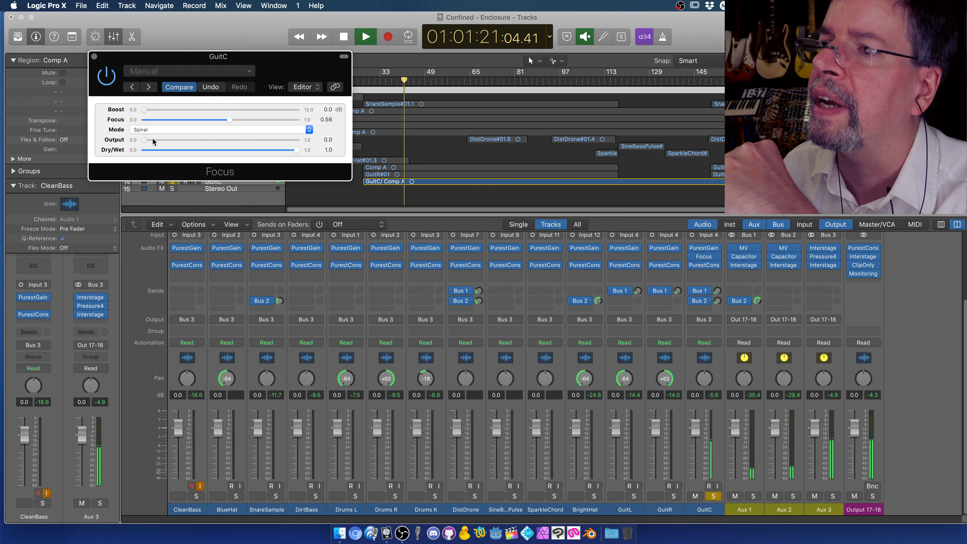
mouse_move(142, 141)
mouse_down()
mouse_move(296, 140)
mouse_move(107, 138)
mouse_move(306, 140)
mouse_move(129, 144)
mouse_up()
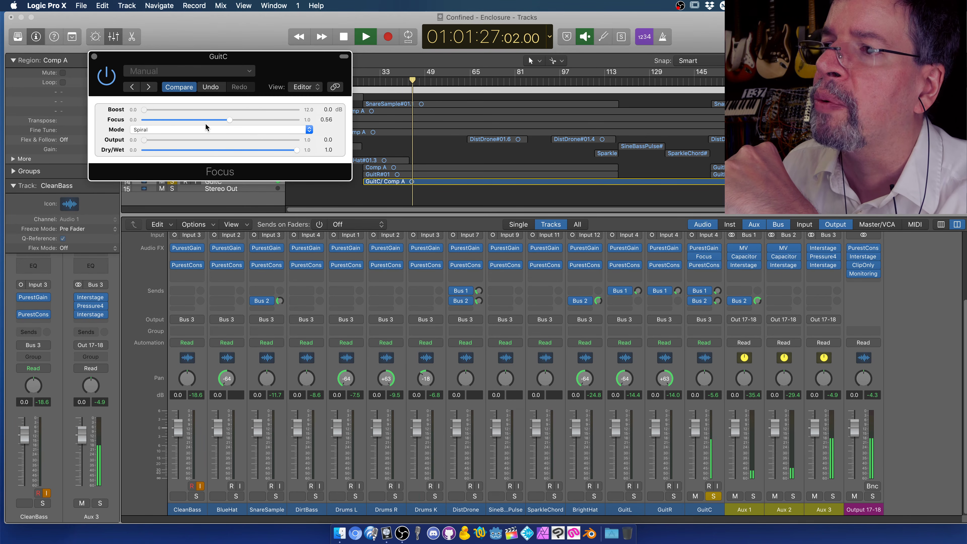
click(230, 120)
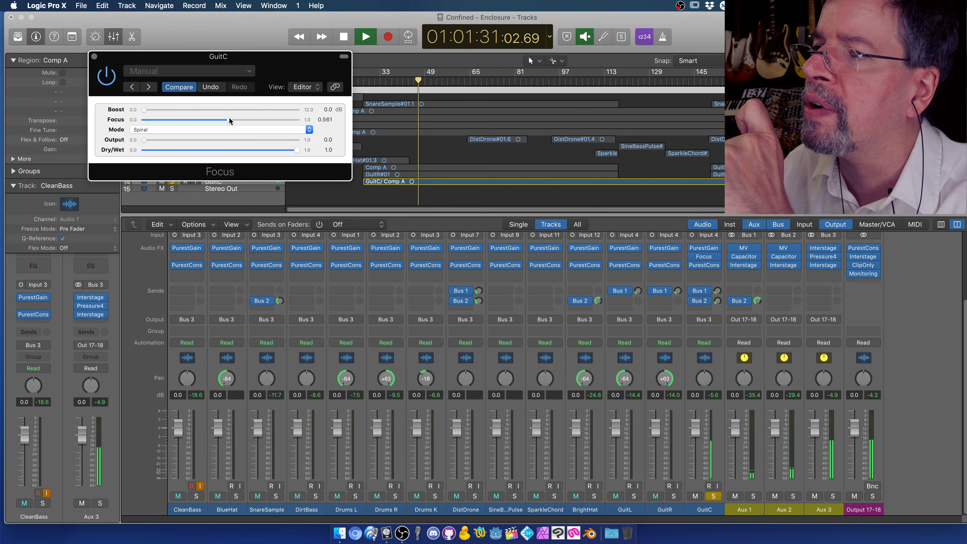
drag(230, 120, 193, 123)
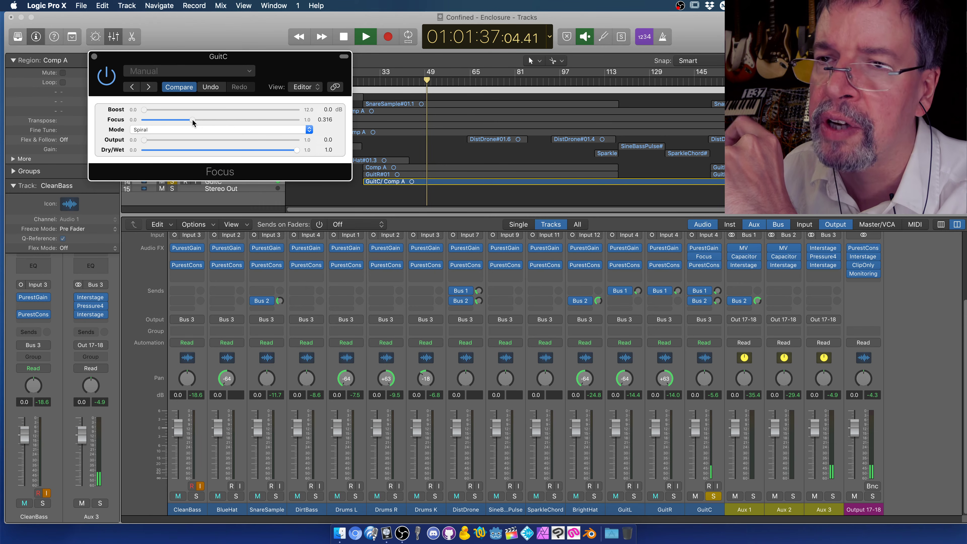
Raise the Focus amount to 0.795 and restore the Output to 1.0 in GuitC's Focus plug-in.
drag(192, 119, 265, 120)
drag(143, 139, 145, 139)
alt+click(145, 139)
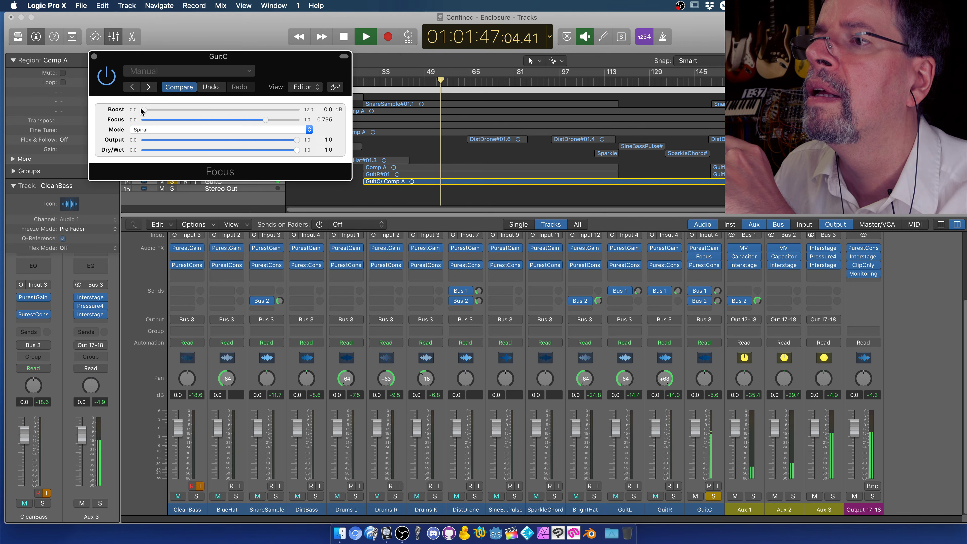
Set GuitC's Focus plug-in to 11.81 dB Boost and 0.806 Focus, and compare the sound with the plug-in bypassed.
drag(143, 110, 292, 119)
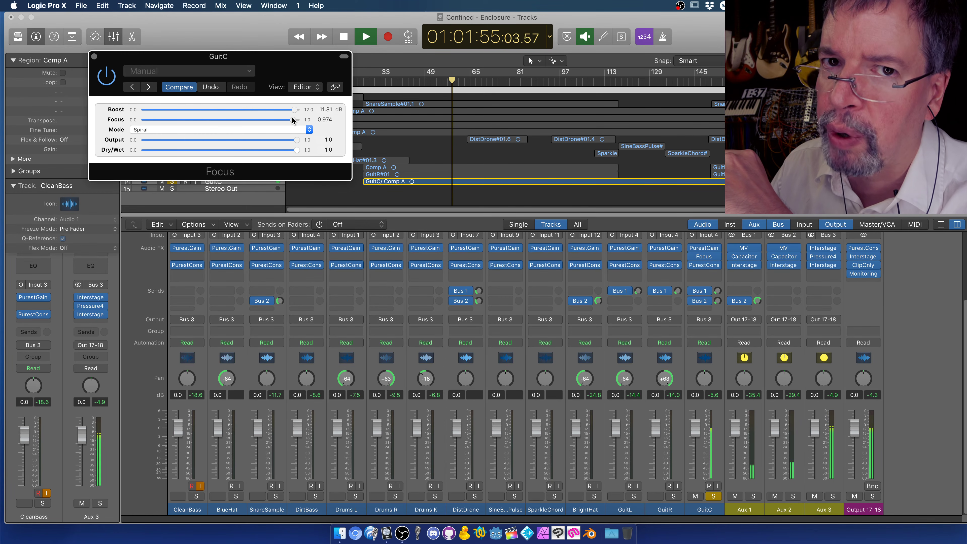
drag(293, 120, 267, 120)
click(108, 79)
click(108, 79)
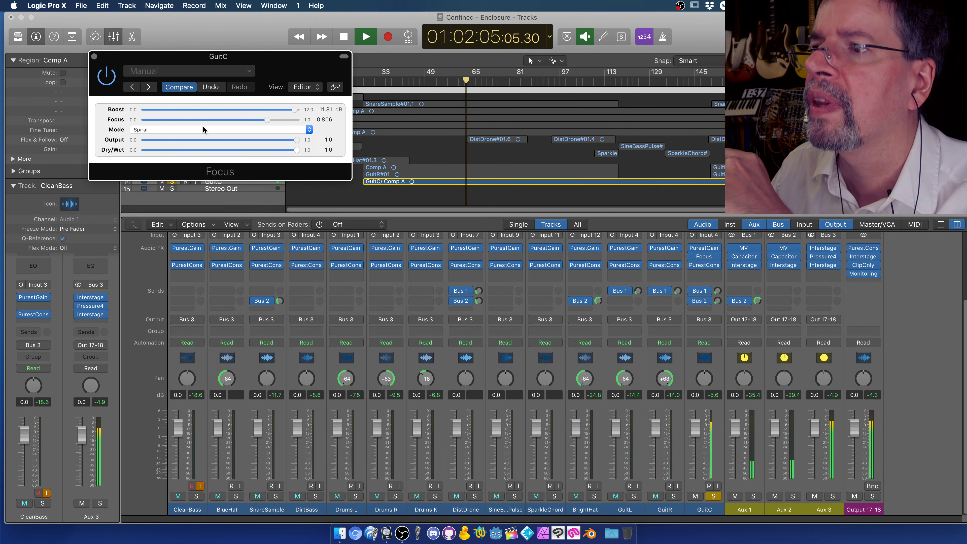
Audition Mojo, Density and other modes in GuitC's Focus plug-in, return to Spiral, and reduce Boost to 4.39 dB.
click(198, 130)
click(192, 138)
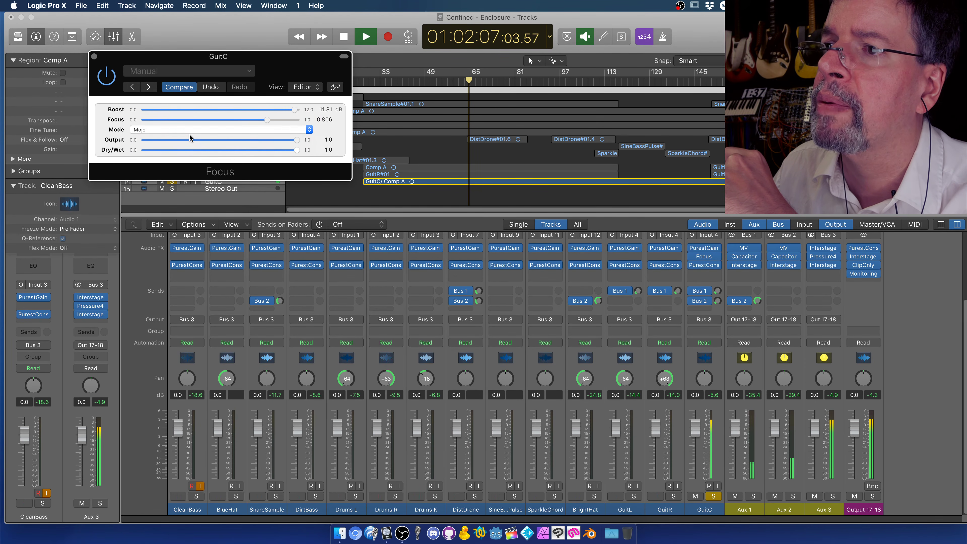
click(181, 132)
click(179, 114)
click(177, 130)
click(176, 122)
click(170, 133)
click(165, 160)
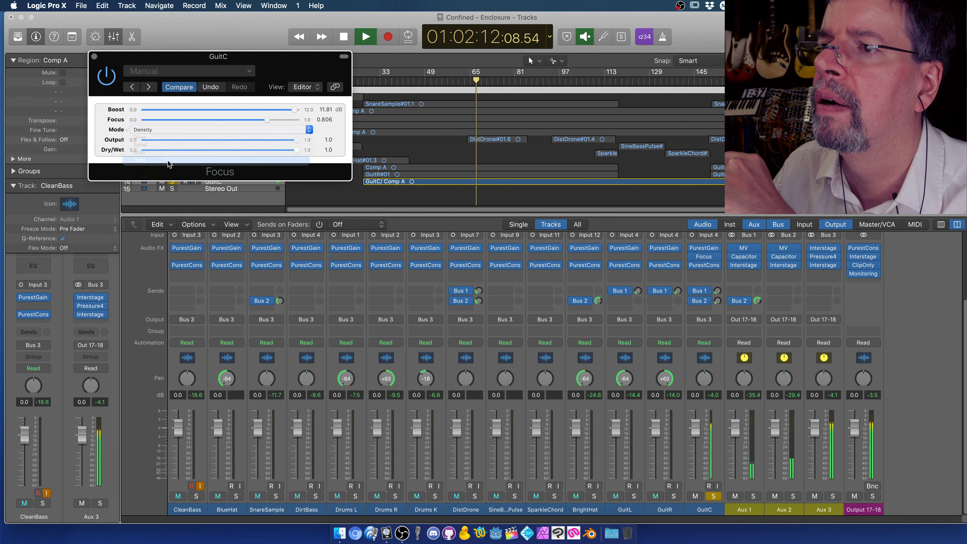
click(177, 134)
click(173, 114)
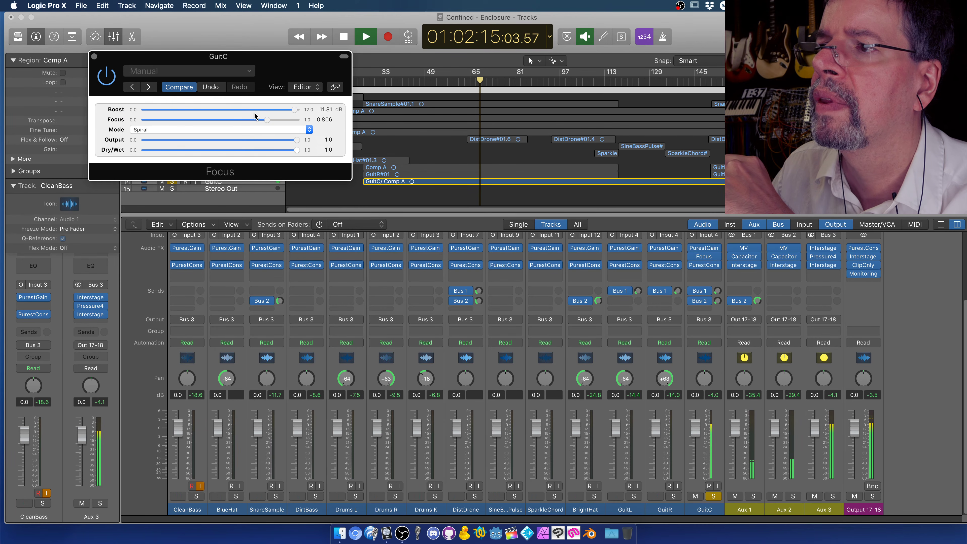
drag(257, 113, 200, 110)
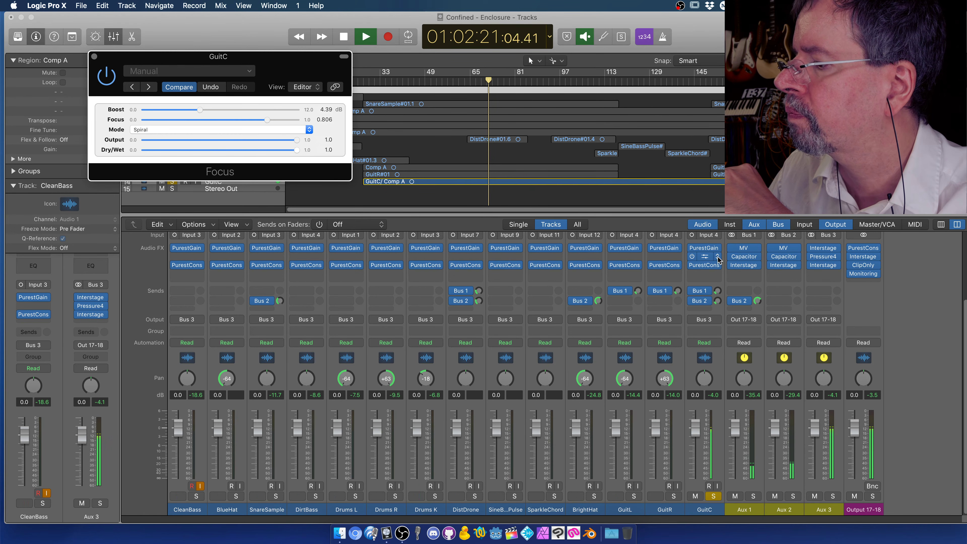
Remove the Focus plug-in from GuitC, stop playback, and take the GuitC channel out of solo.
click(718, 258)
click(731, 280)
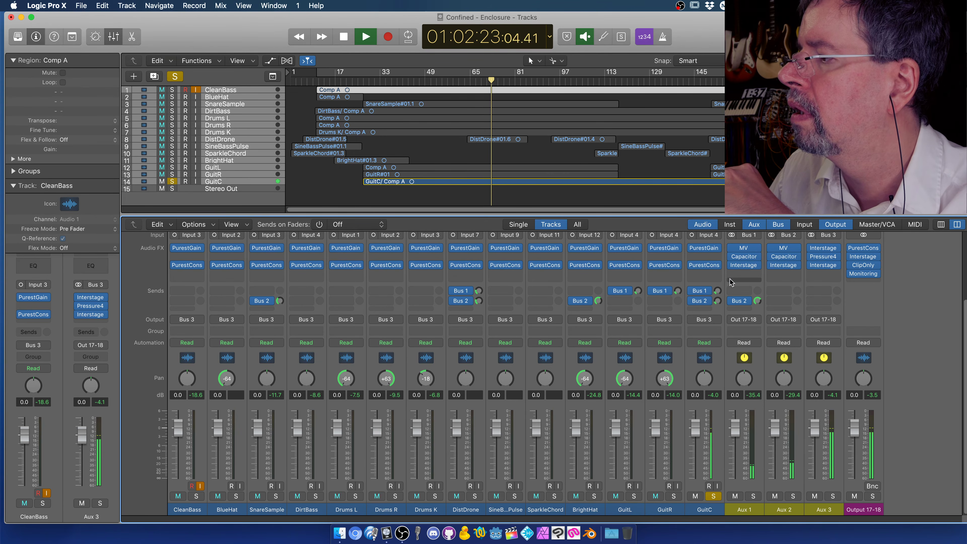
click(344, 37)
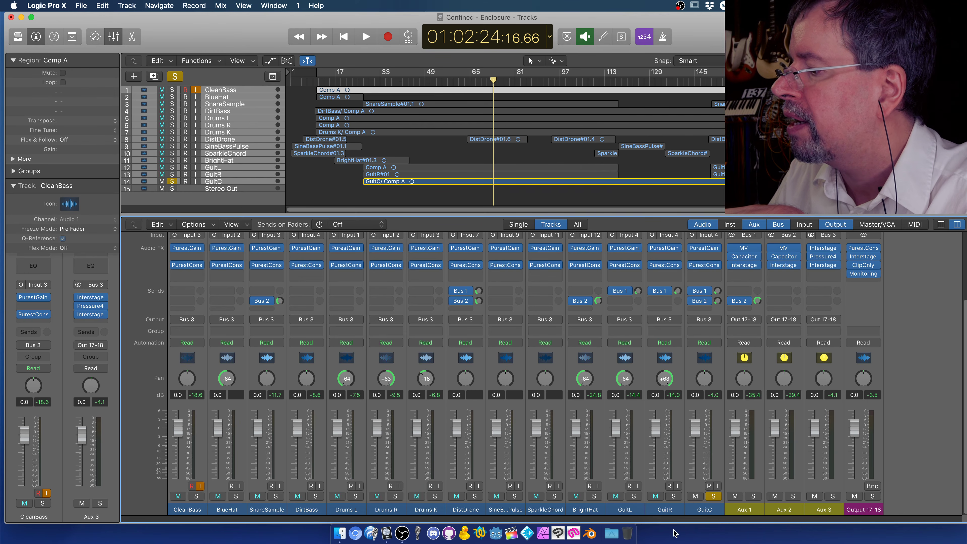
click(713, 496)
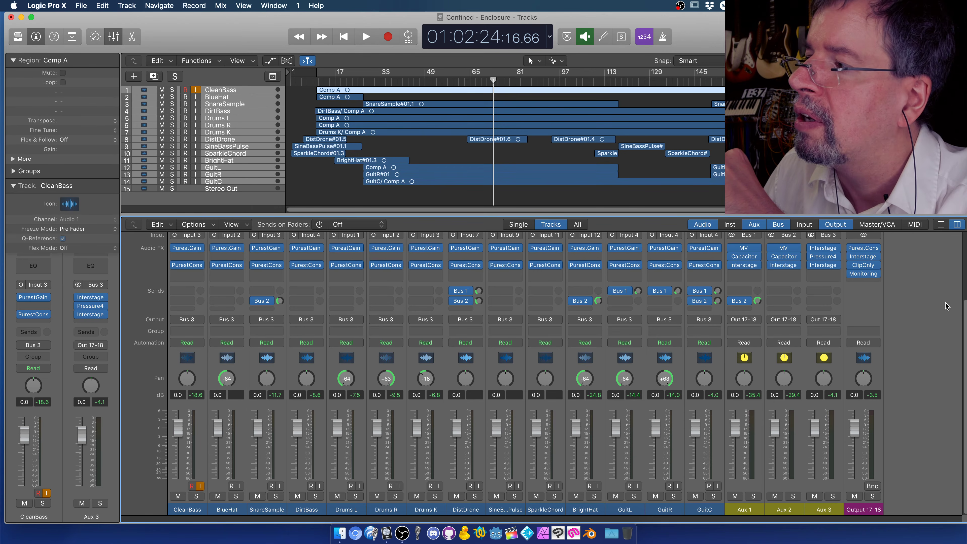
Play a short passage of the full mix from about 01:03:55, and stop playback.
click(344, 36)
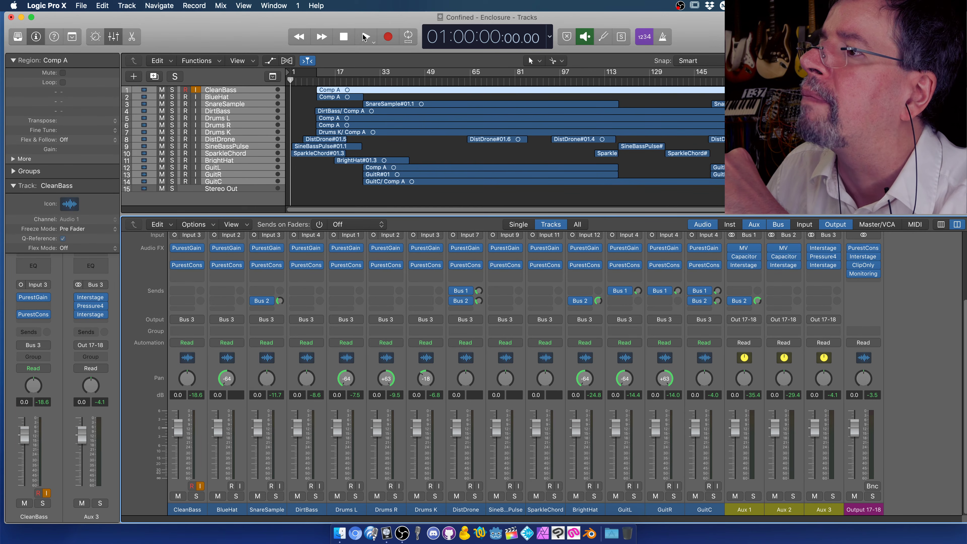
click(343, 81)
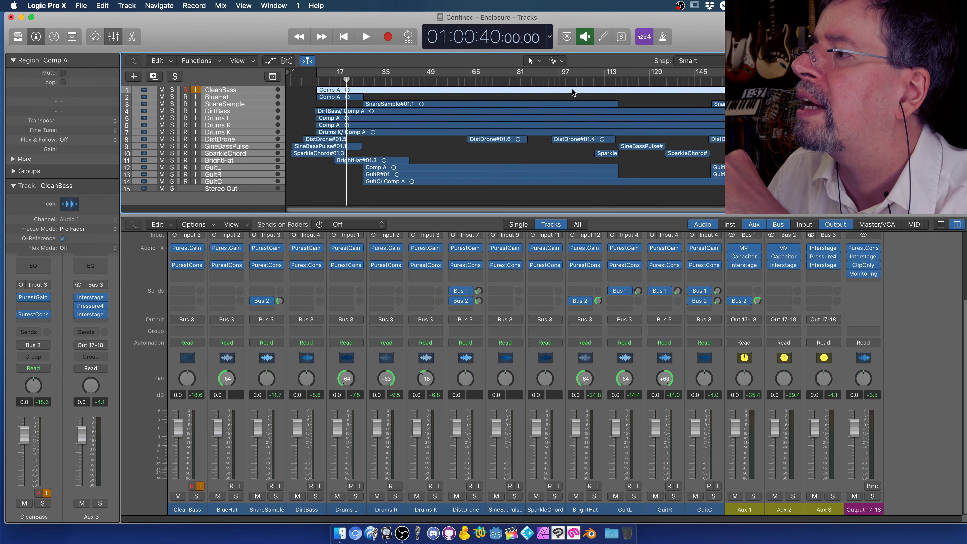
click(620, 81)
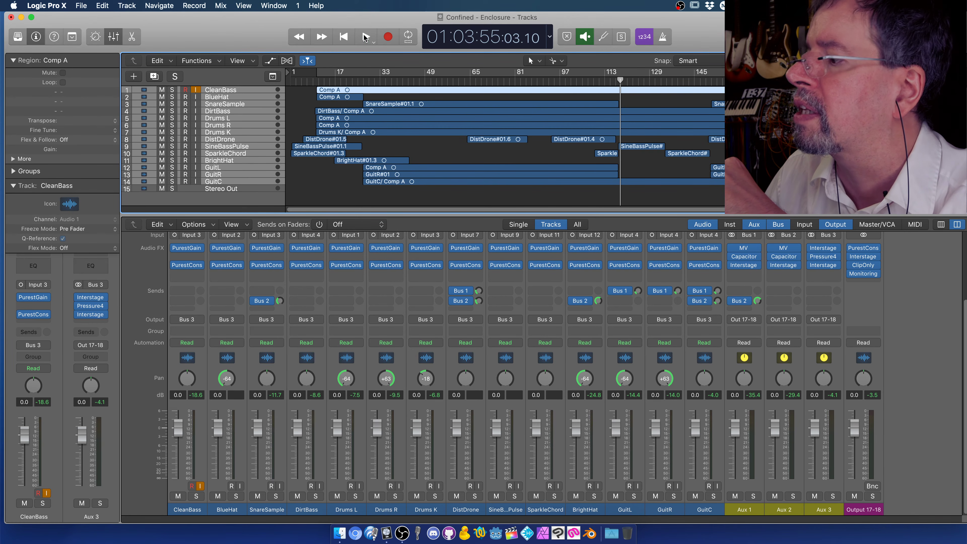
click(366, 37)
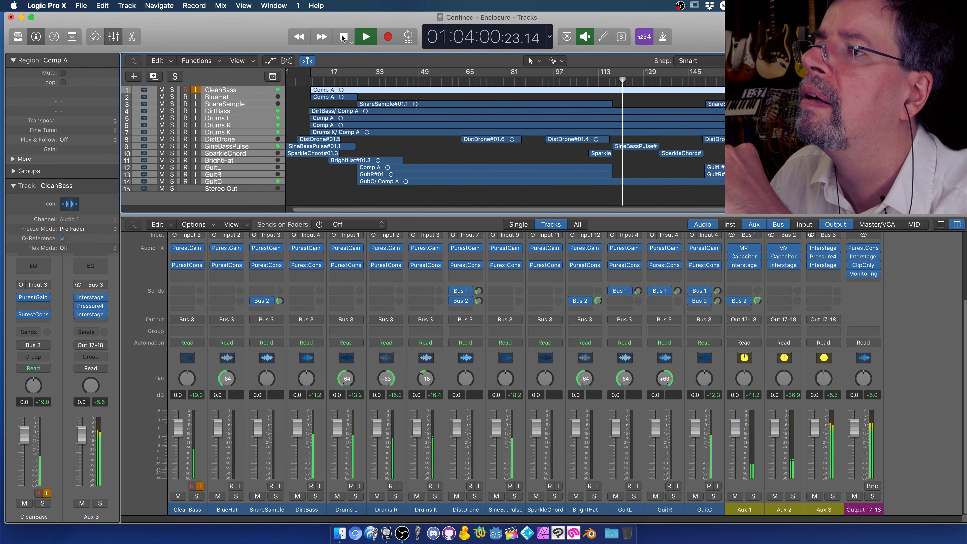
click(343, 36)
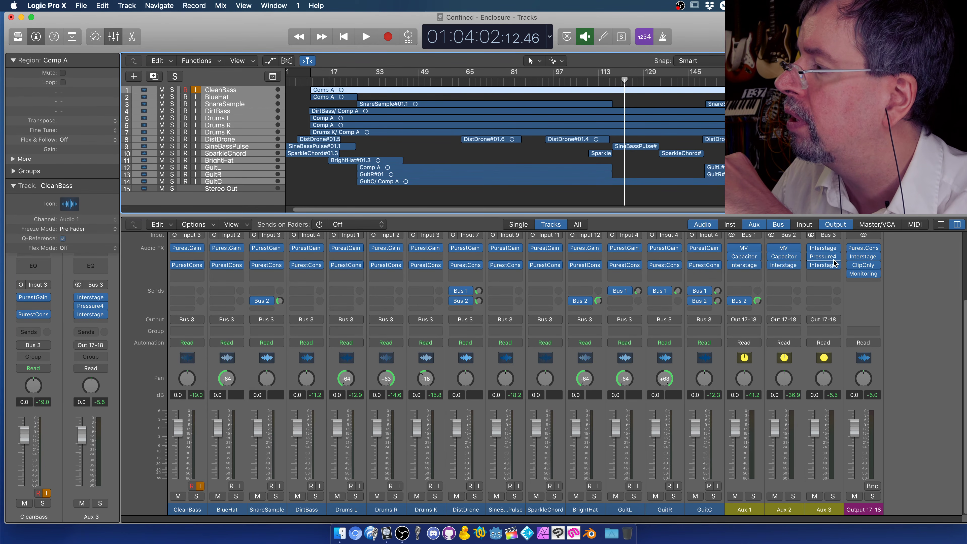
Insert the Airwindows Focus plug-in below the last Interstage on Aux 3, and bypass it.
mouse_move(823, 258)
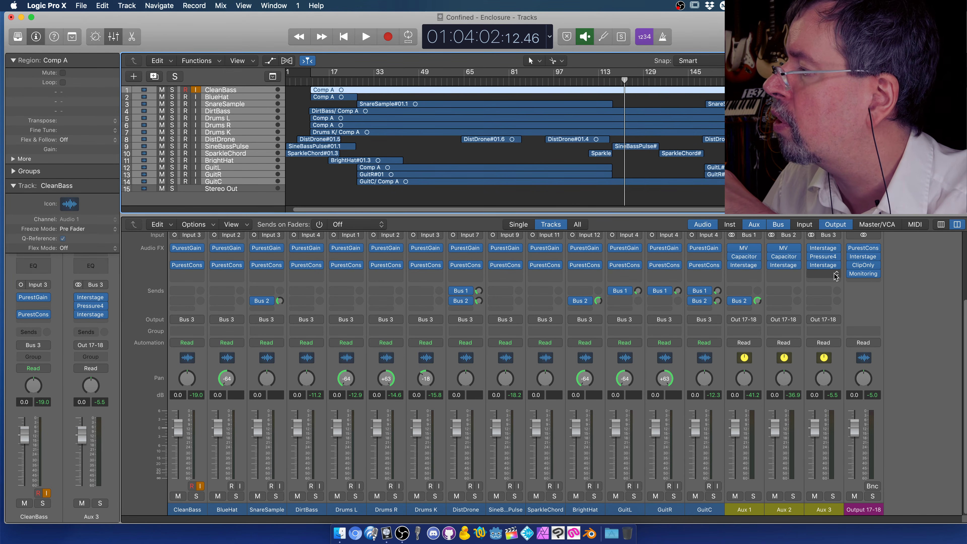
click(822, 274)
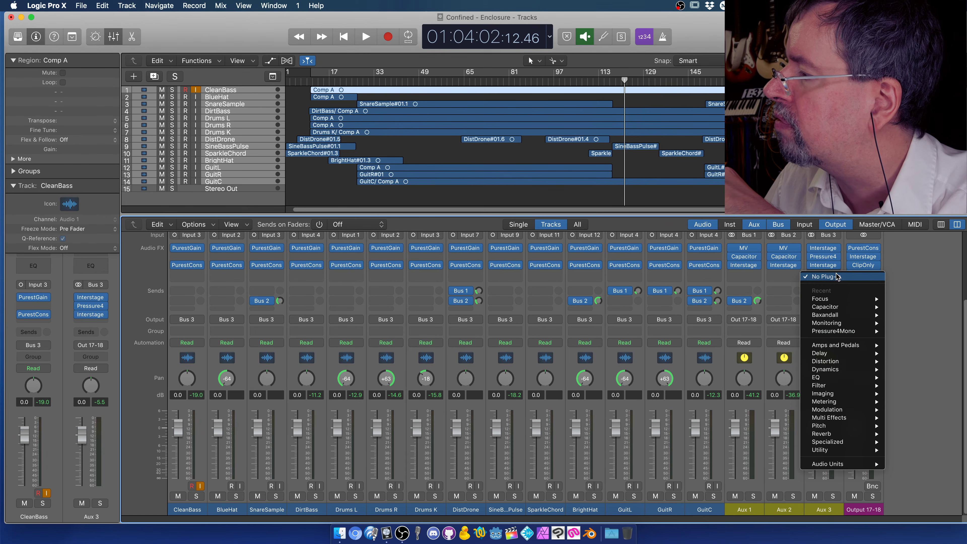
mouse_move(841, 464)
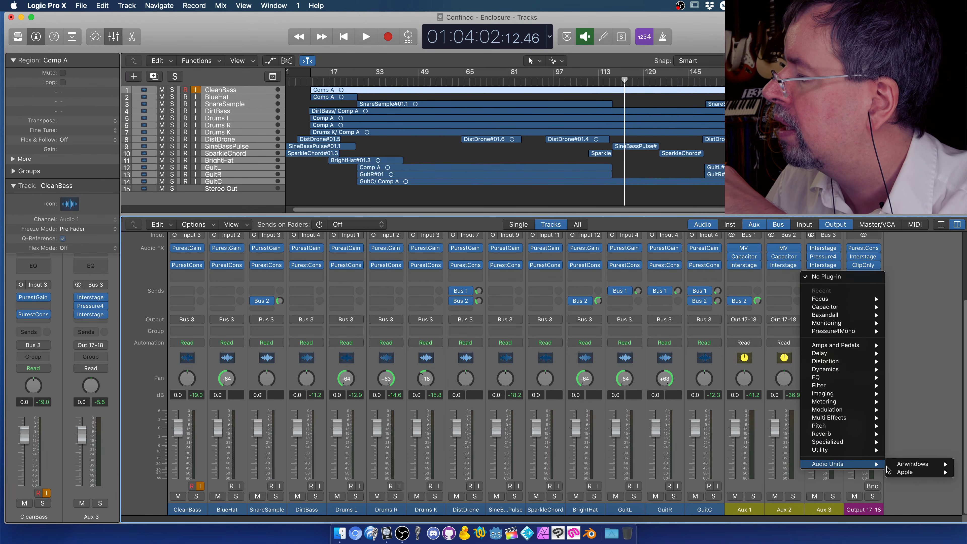
mouse_move(902, 464)
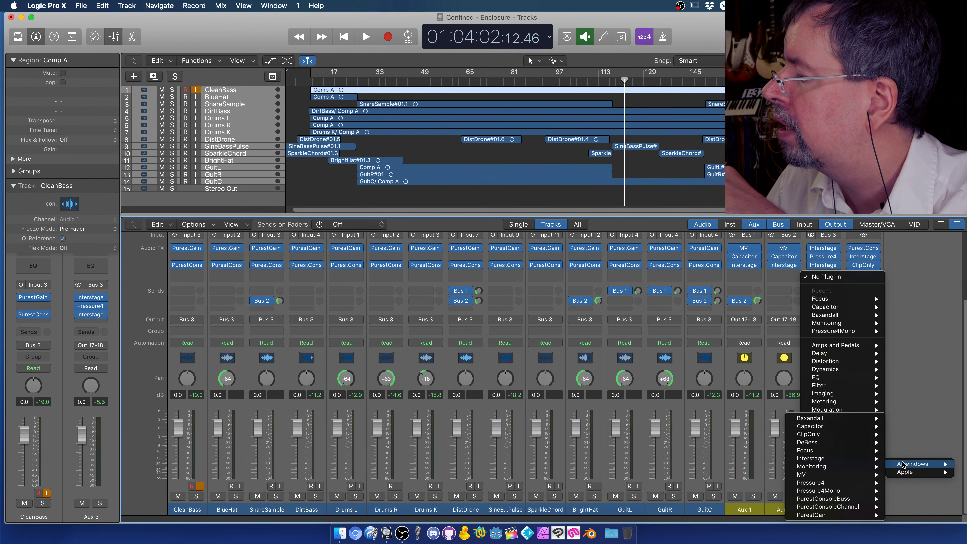
click(788, 451)
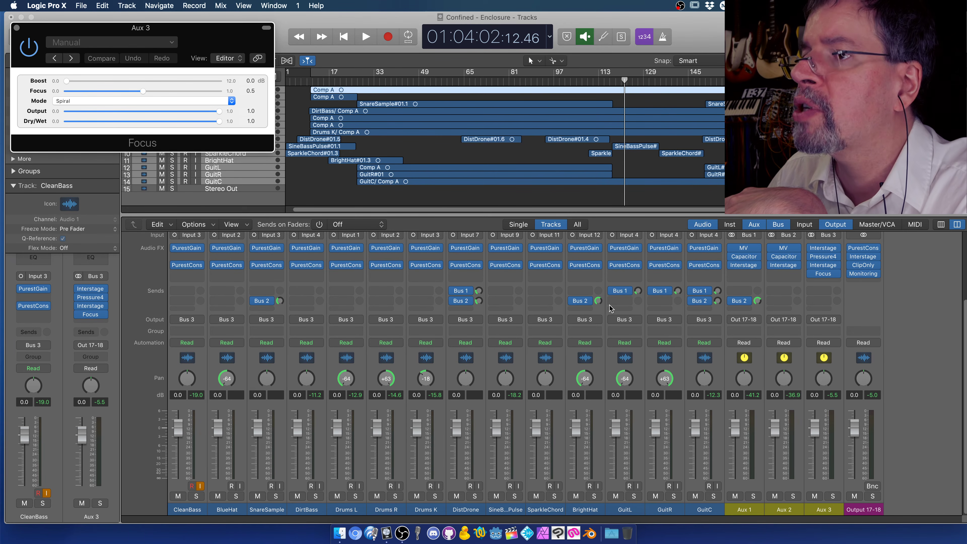
click(810, 274)
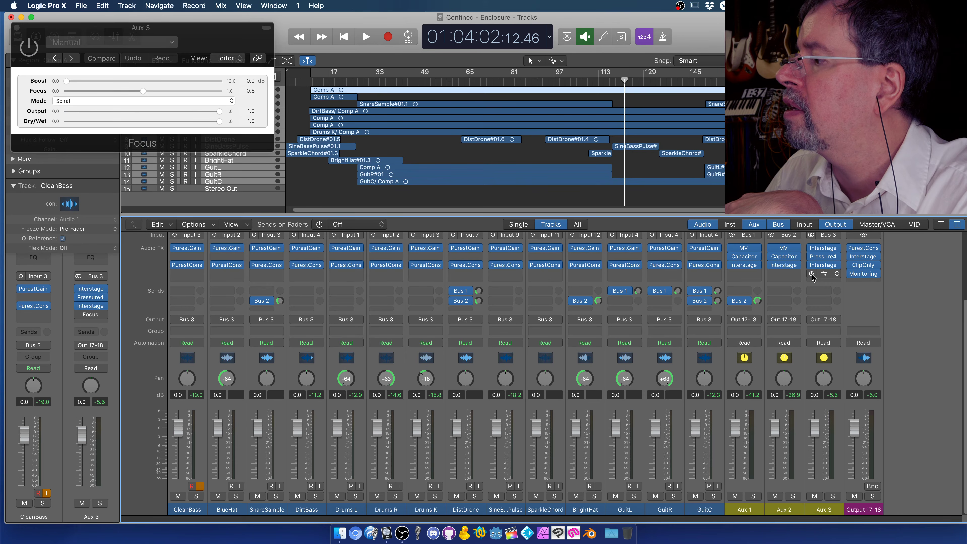
Solo SnareSample with Aux 2 muted, and play the song from 01:01:02.
click(275, 496)
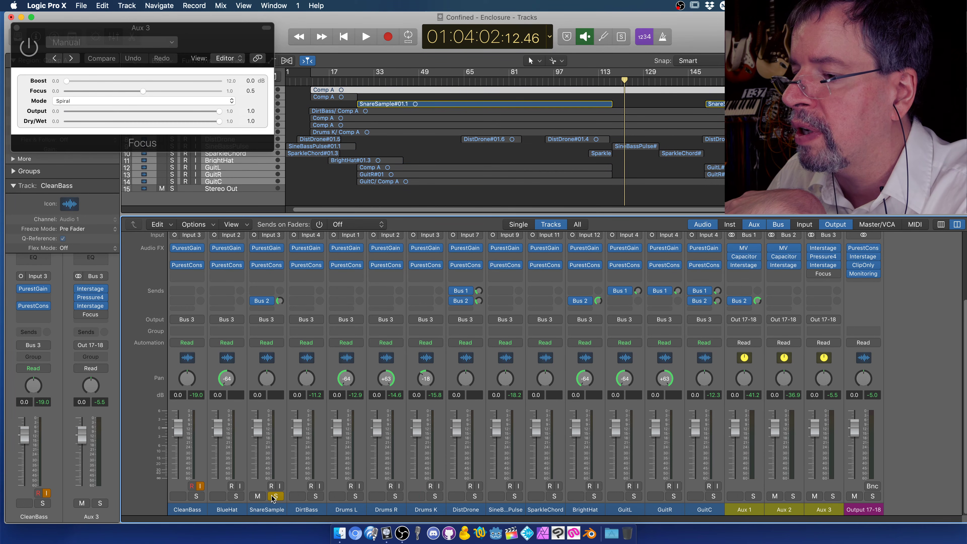
click(375, 79)
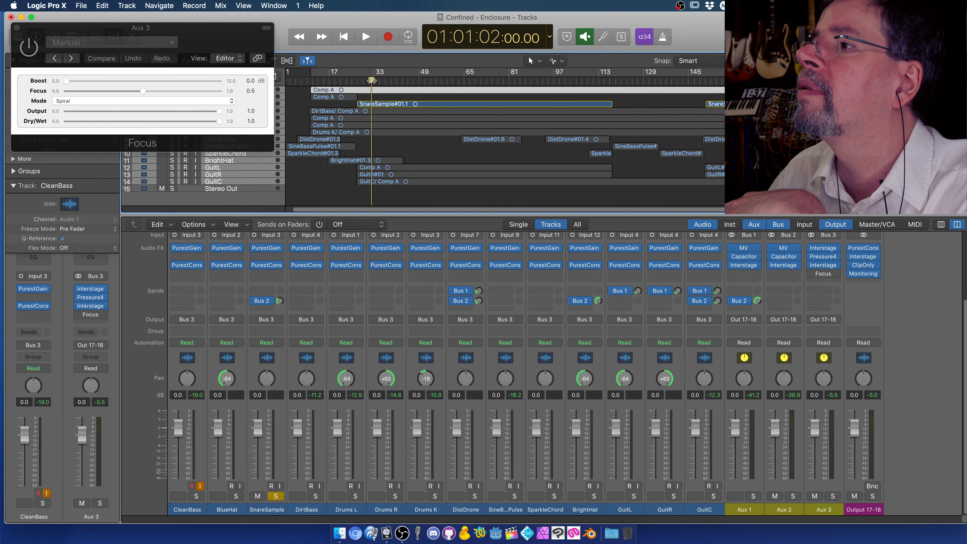
click(365, 37)
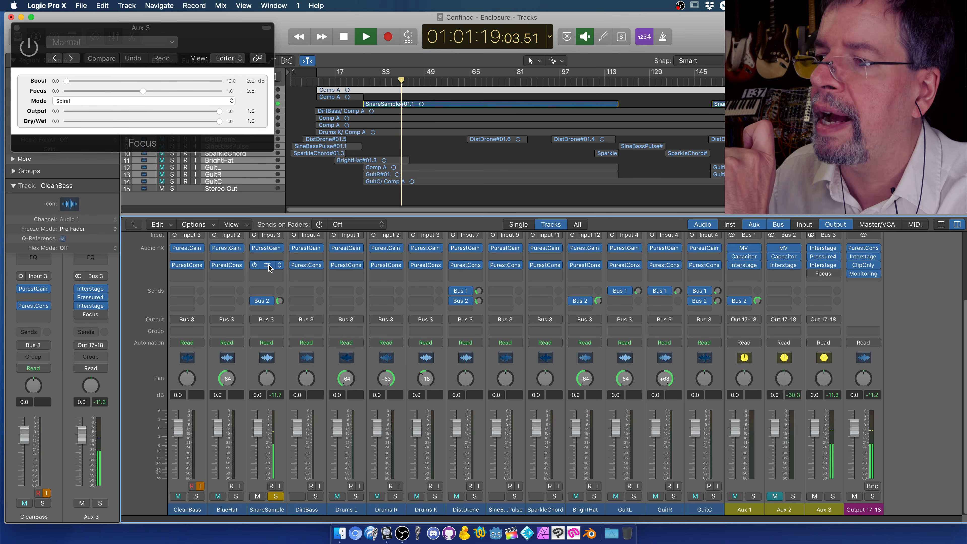
Audition the soloed SnareSample with its fader at 6.0 dB and at -9.4 dB, and reset it to 0.0 dB.
drag(258, 429, 259, 399)
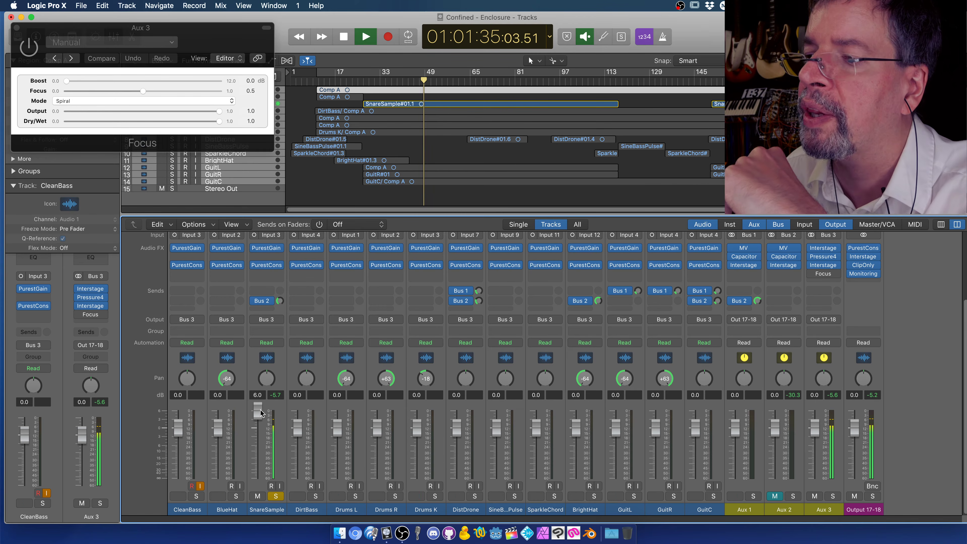
drag(260, 413, 253, 446)
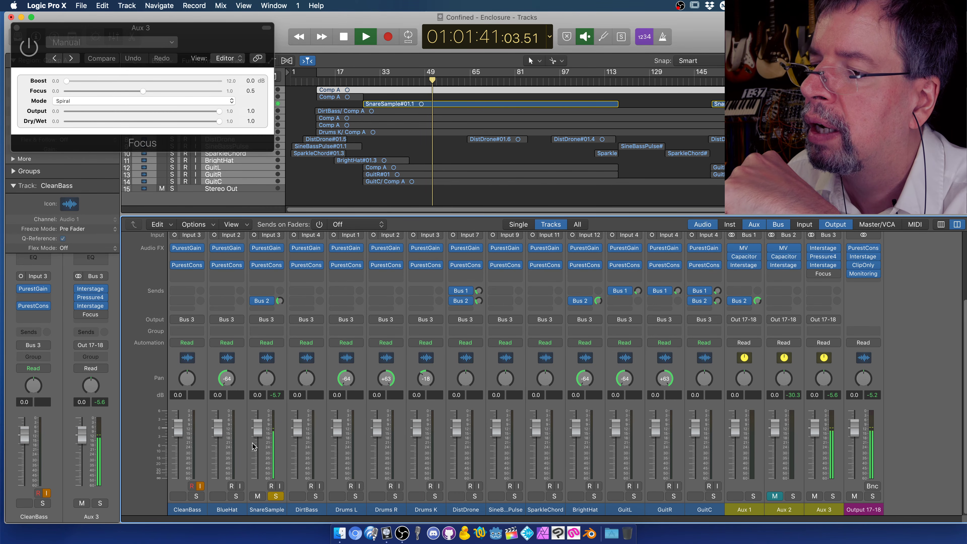
drag(258, 432, 259, 457)
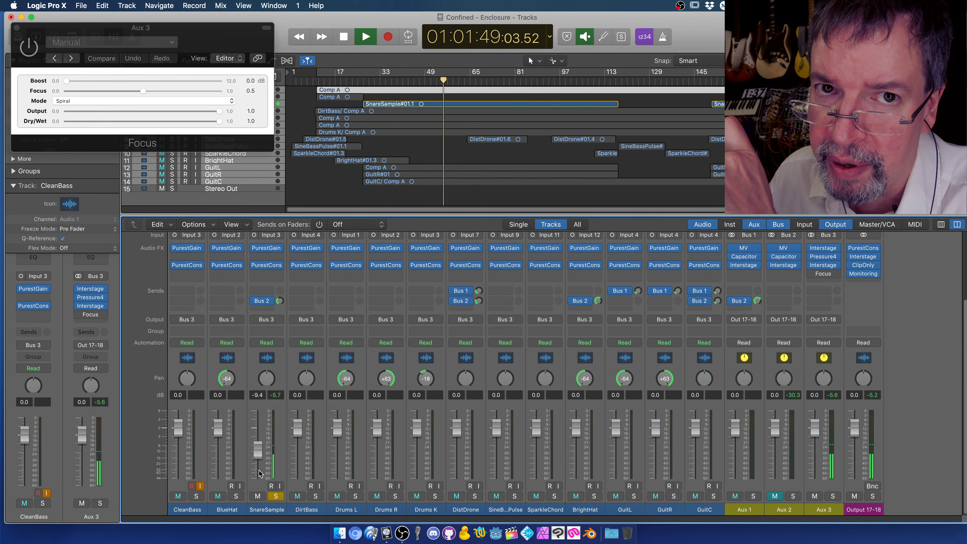
alt+click(261, 451)
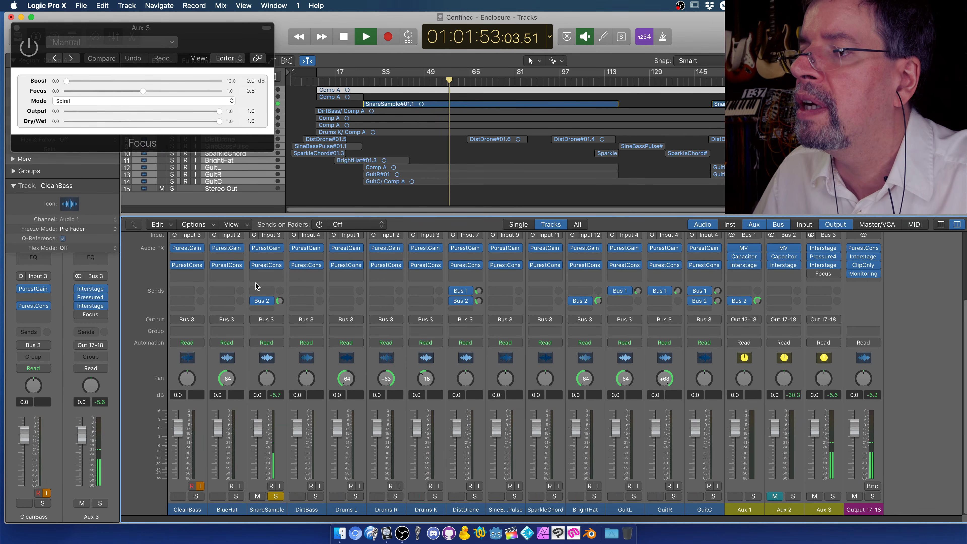
Try PurestGain's Slow Fade on SnareSample at 0.224 and 0.238, return it to 1.0, and close the plug-in window.
click(266, 248)
drag(158, 41, 244, 56)
drag(307, 115, 204, 115)
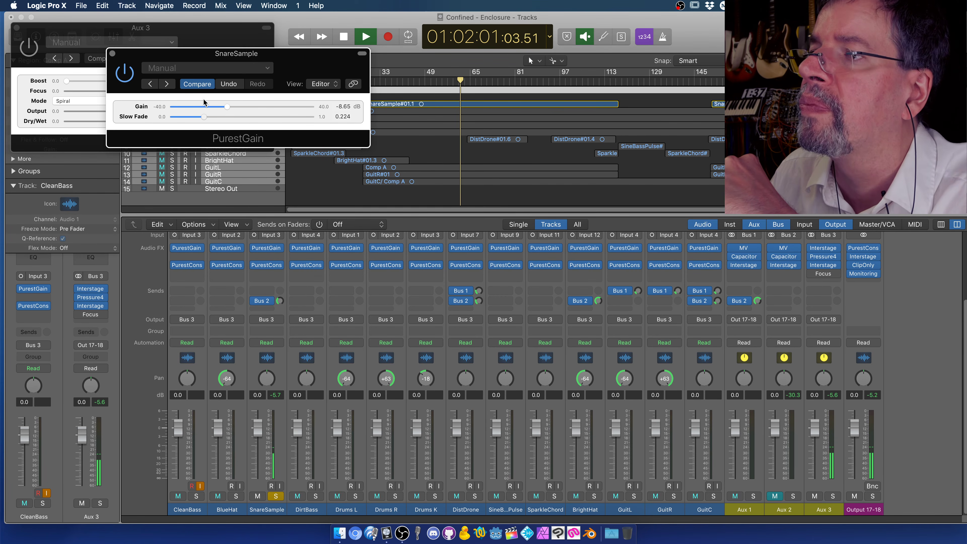
mouse_move(204, 116)
mouse_down()
mouse_move(313, 117)
mouse_move(205, 117)
mouse_up()
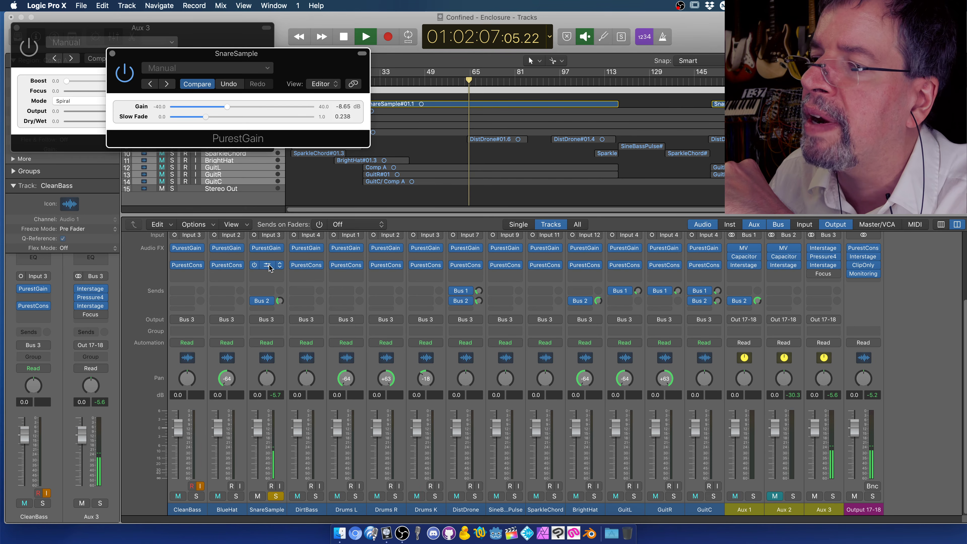
drag(203, 119, 316, 120)
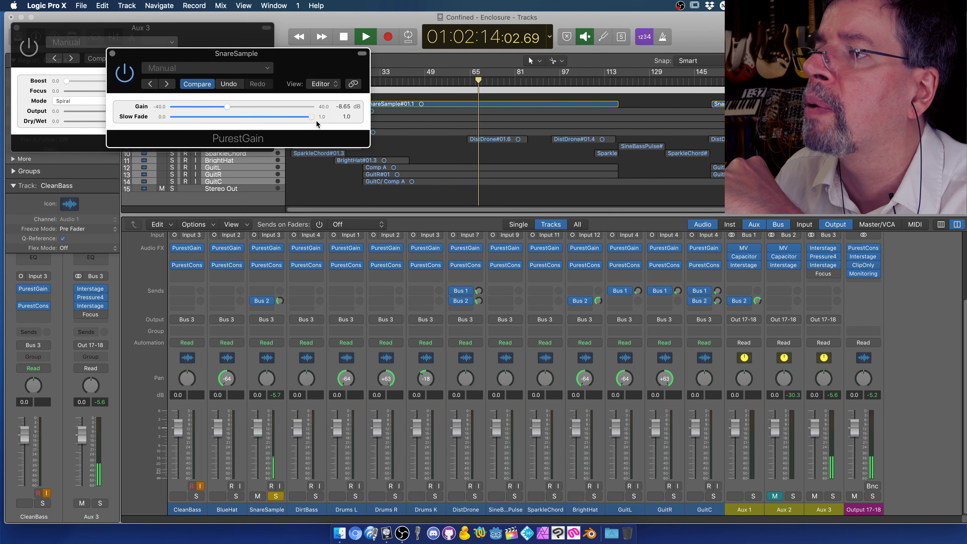
click(112, 53)
Lower the SnareSample fader to -21.5 dB while it plays, and reset it to 0.0 dB.
drag(258, 429, 258, 463)
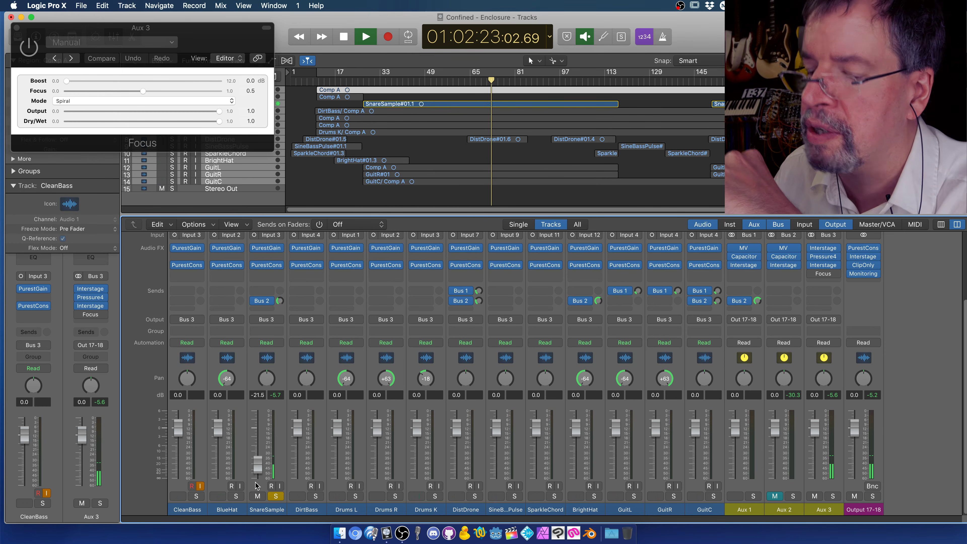
alt+click(257, 431)
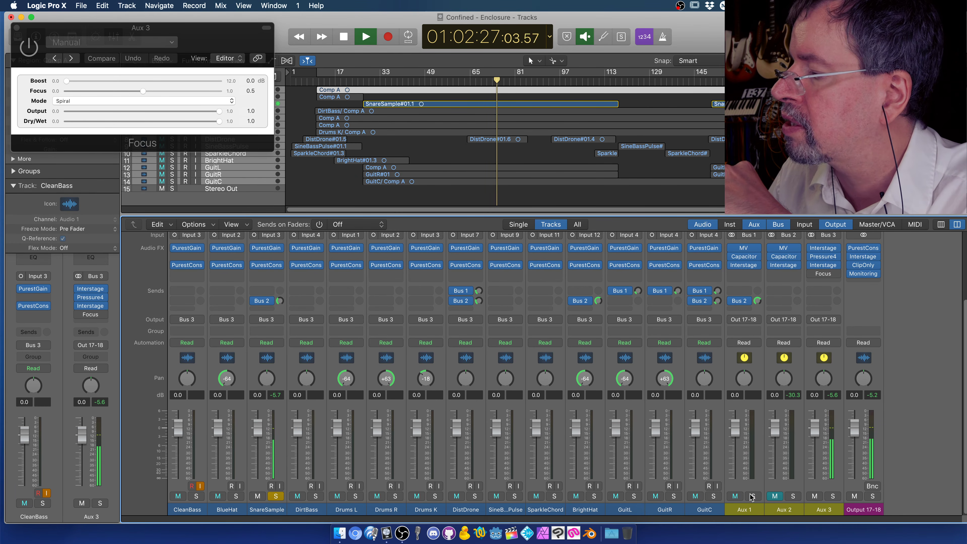
Unmute Aux 2 and take SnareSample out of solo to hear the full mix again.
click(774, 495)
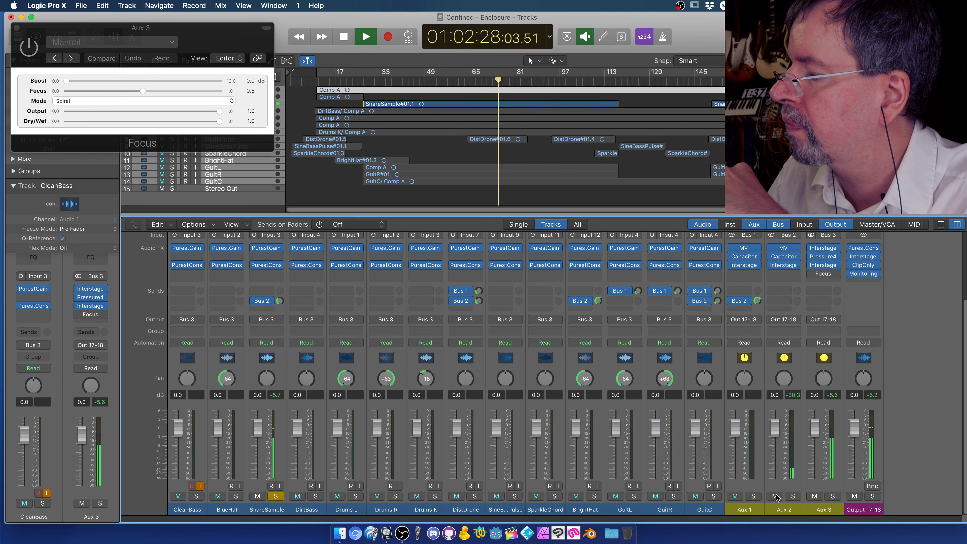
click(276, 496)
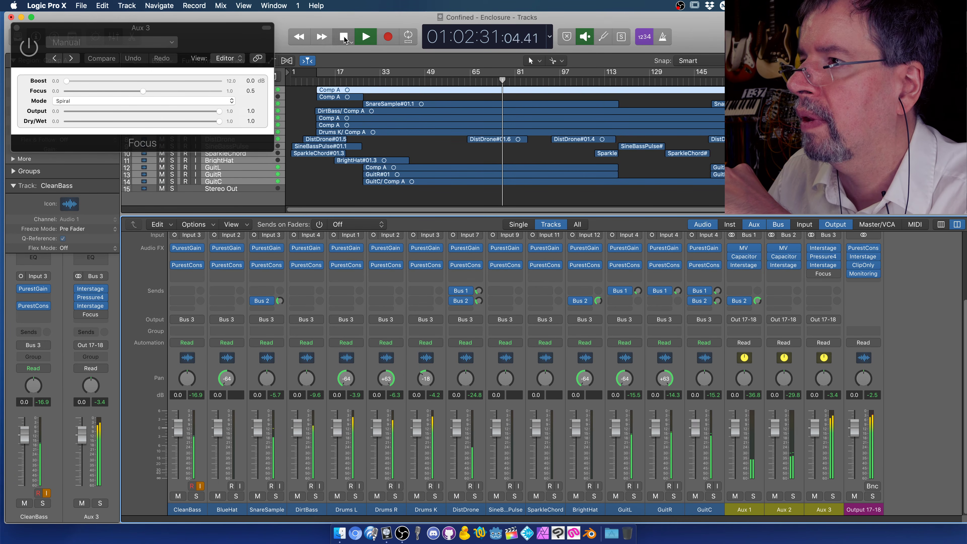
Stop playback, re-enable Focus on Aux 3, move its window aside, and raise its Focus amount to 0.601.
click(343, 37)
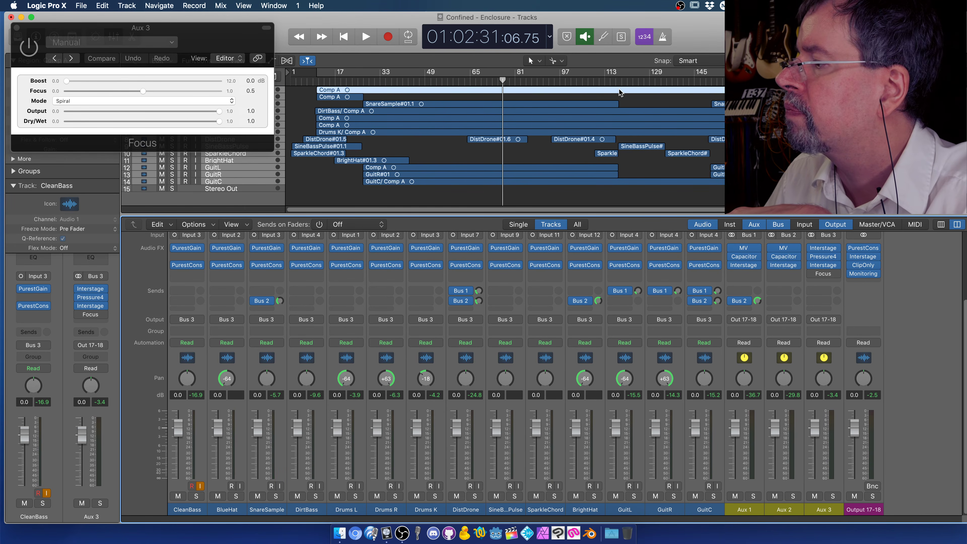
click(813, 274)
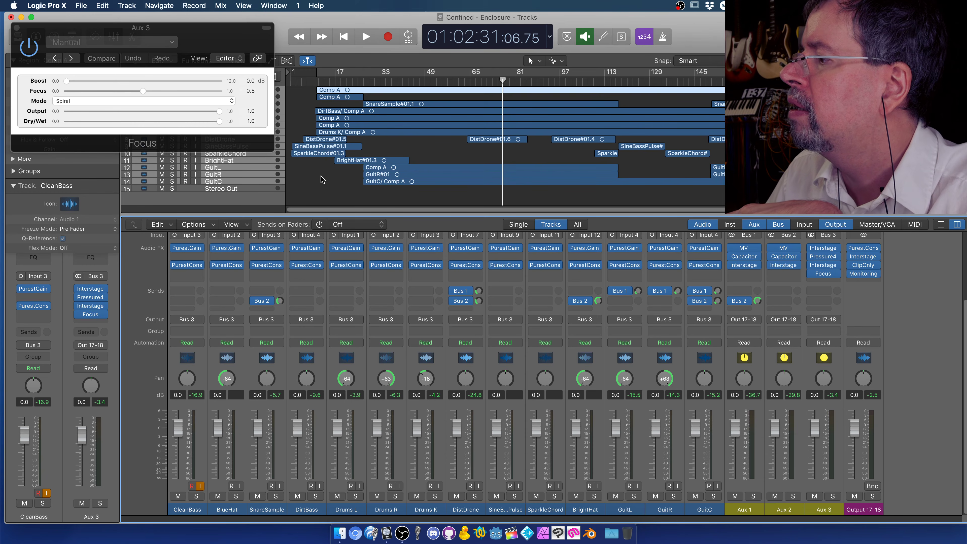
drag(123, 27, 232, 70)
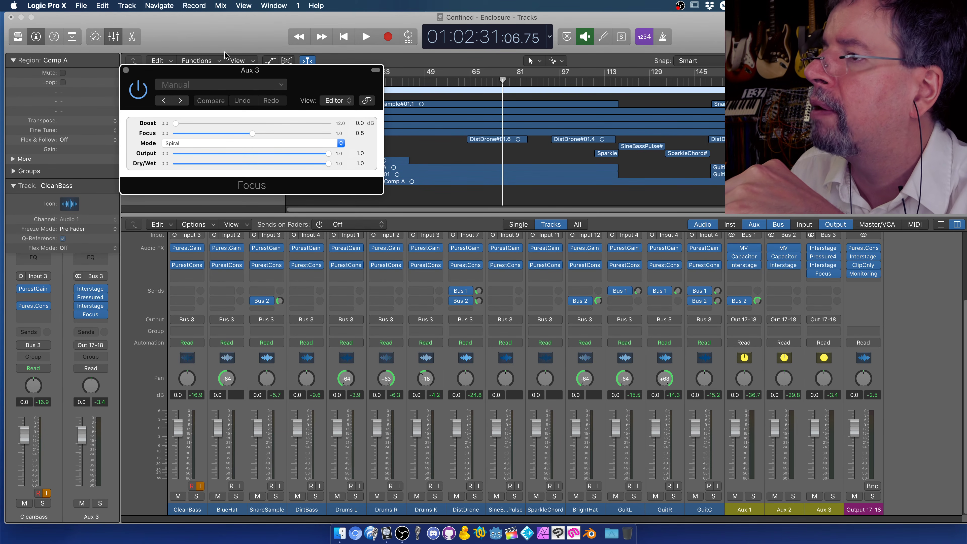
drag(254, 135, 268, 134)
mouse_move(821, 260)
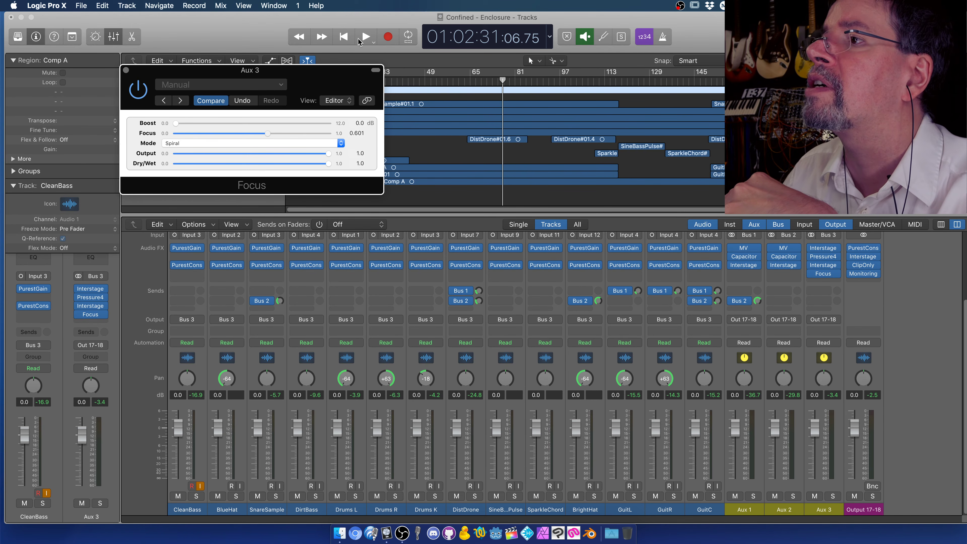
Play the mix from just past bar 81 and set the Aux 3 Focus plug-in to Boost 4.04 dB and Focus 0.729.
click(345, 37)
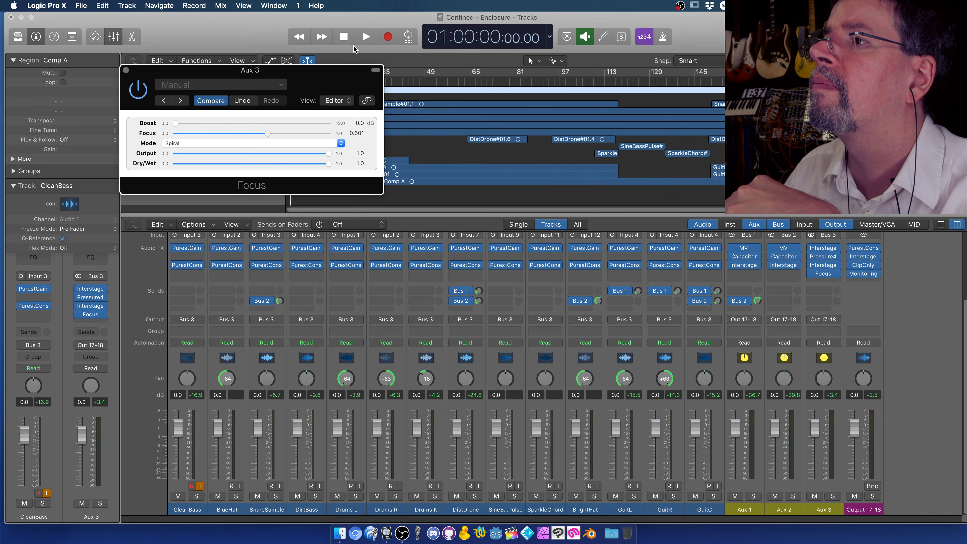
click(367, 34)
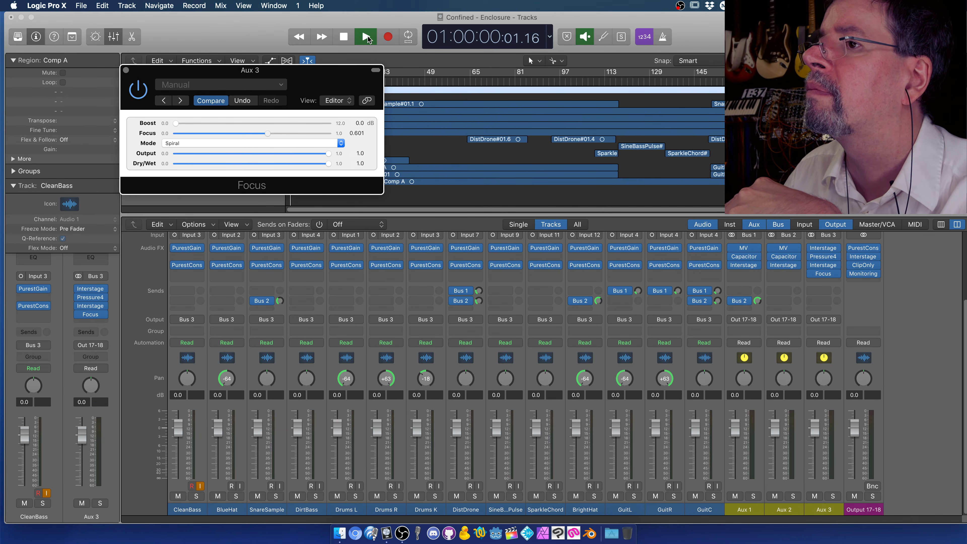
click(527, 81)
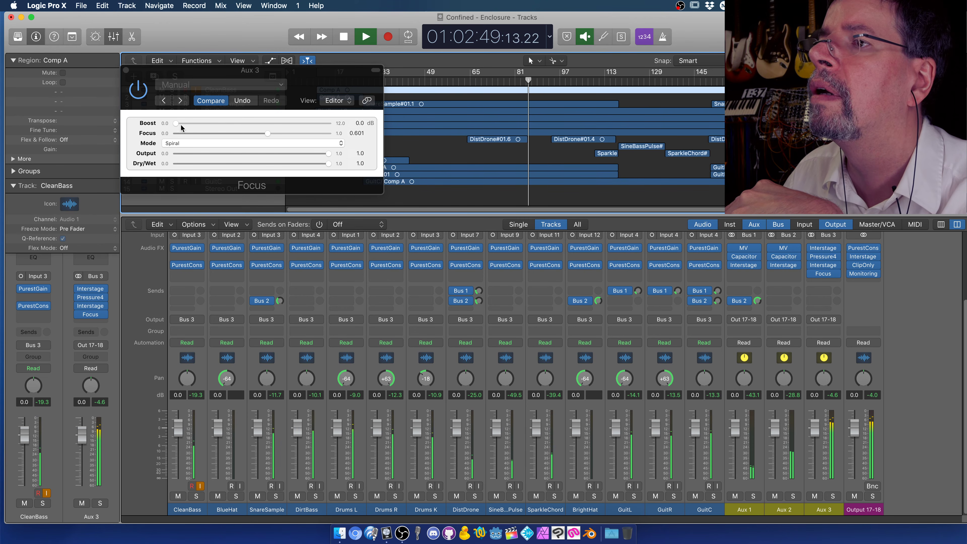
click(175, 121)
drag(175, 123, 268, 136)
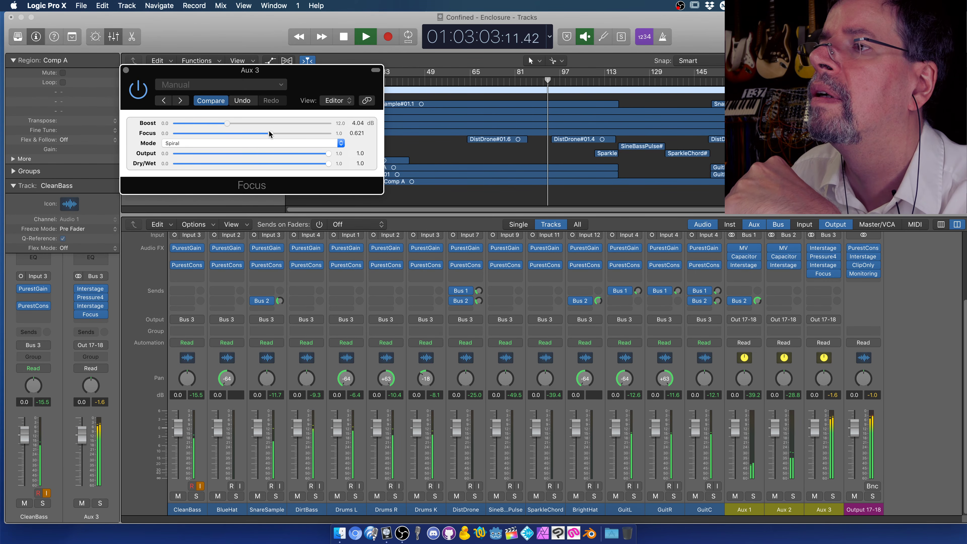
drag(271, 133, 283, 134)
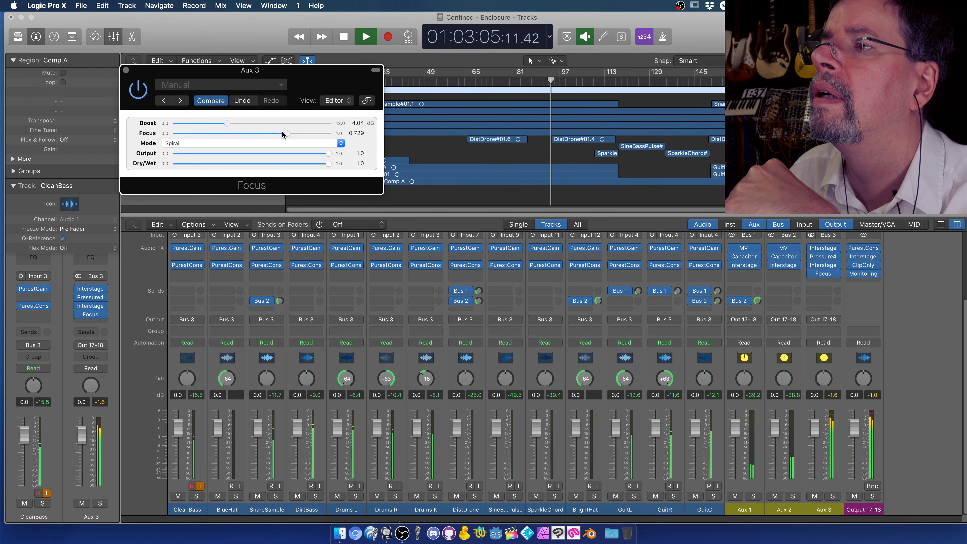
Raise Boost to 5.38 dB and Focus to 0.74, comparing with Dry/Wet at 0.0 before restoring it to 1.0.
drag(228, 120, 234, 122)
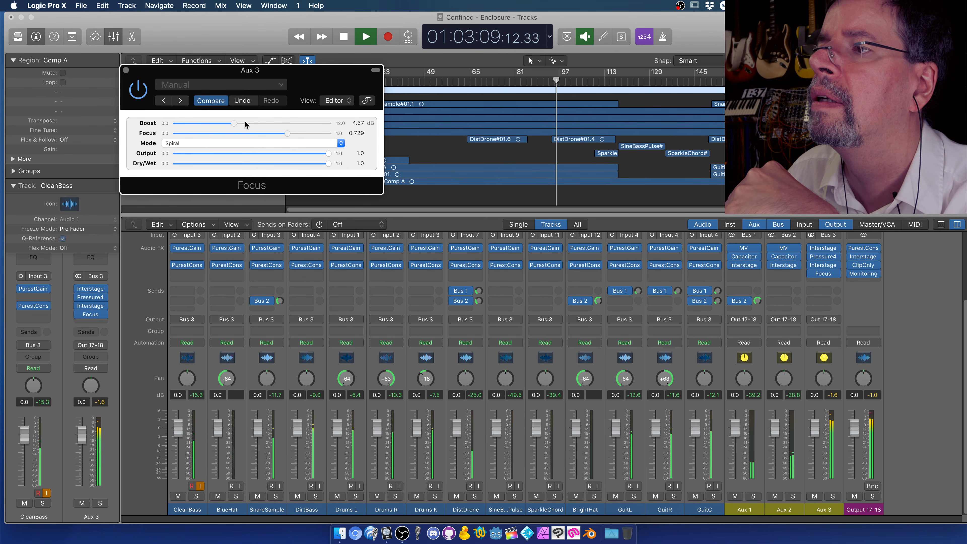
drag(286, 133, 288, 134)
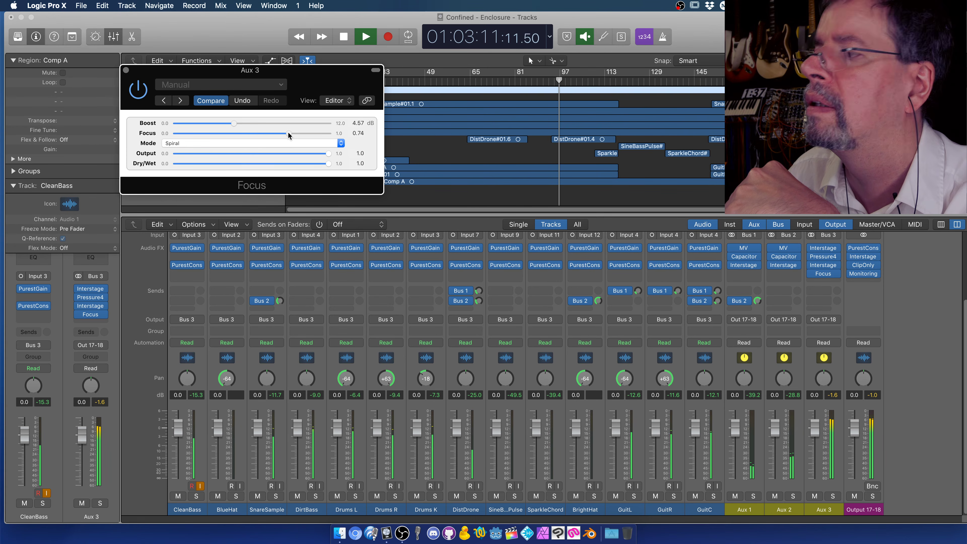
drag(235, 124, 244, 120)
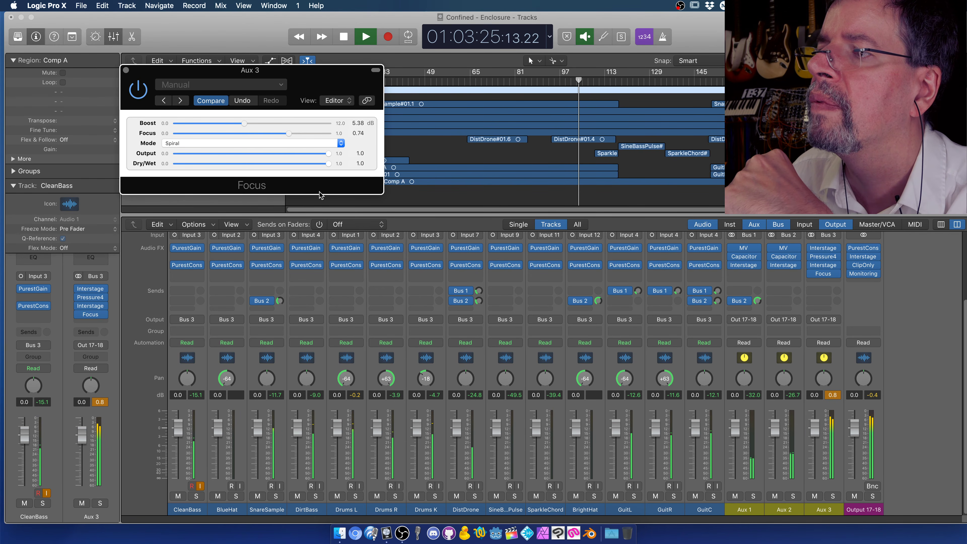
drag(325, 161, 148, 166)
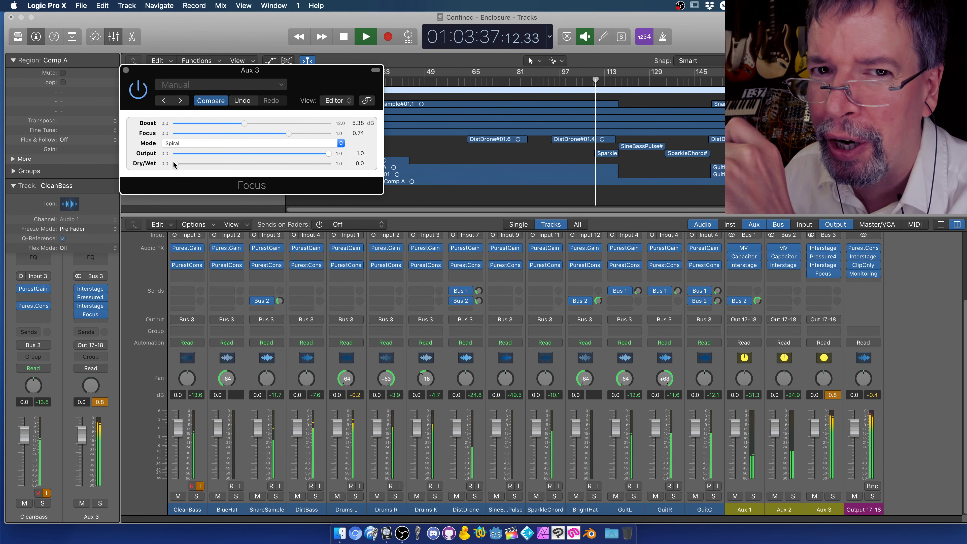
drag(174, 164, 328, 163)
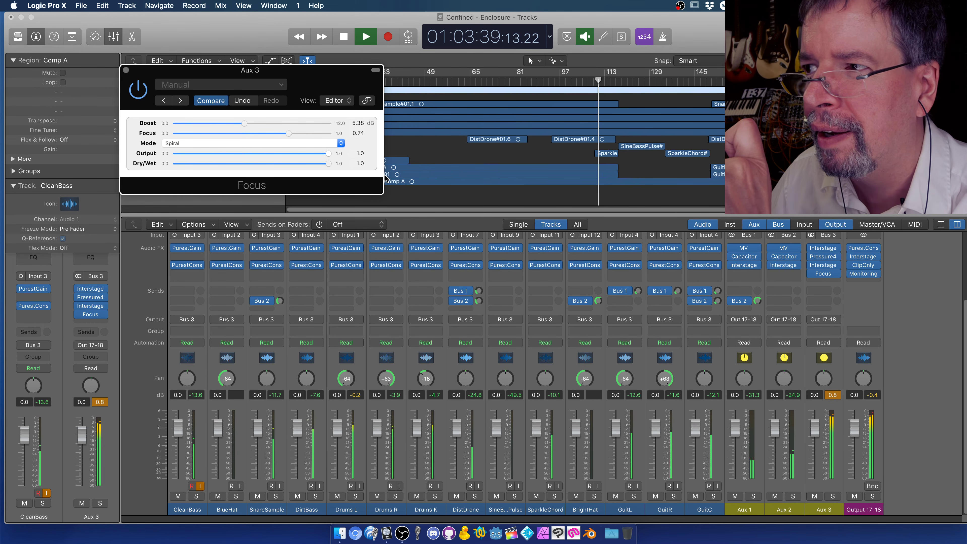
Refine Boost to 3.68 dB and Focus to 0.738, auditioning Dry/Wet at 0.0 along the way and returning it to 1.0.
drag(244, 122, 220, 127)
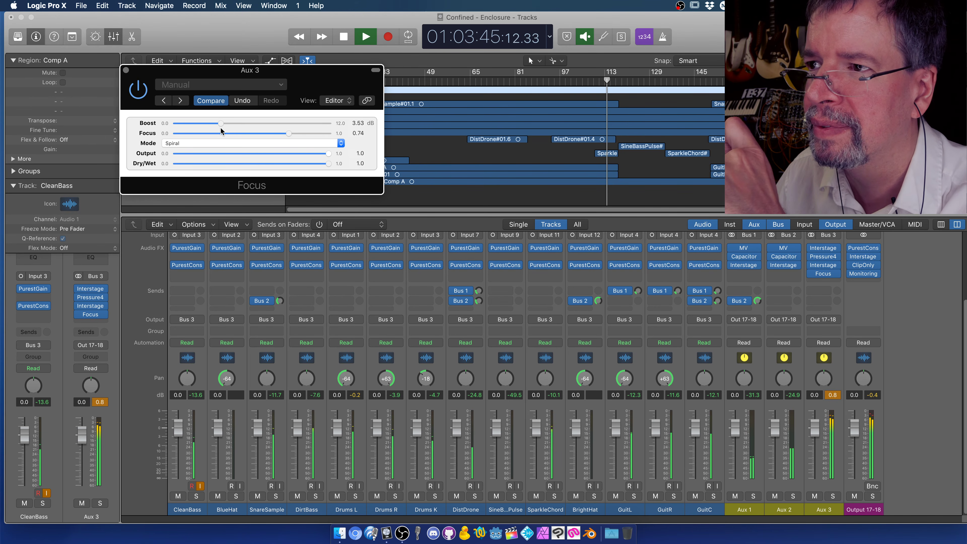
drag(288, 134, 284, 132)
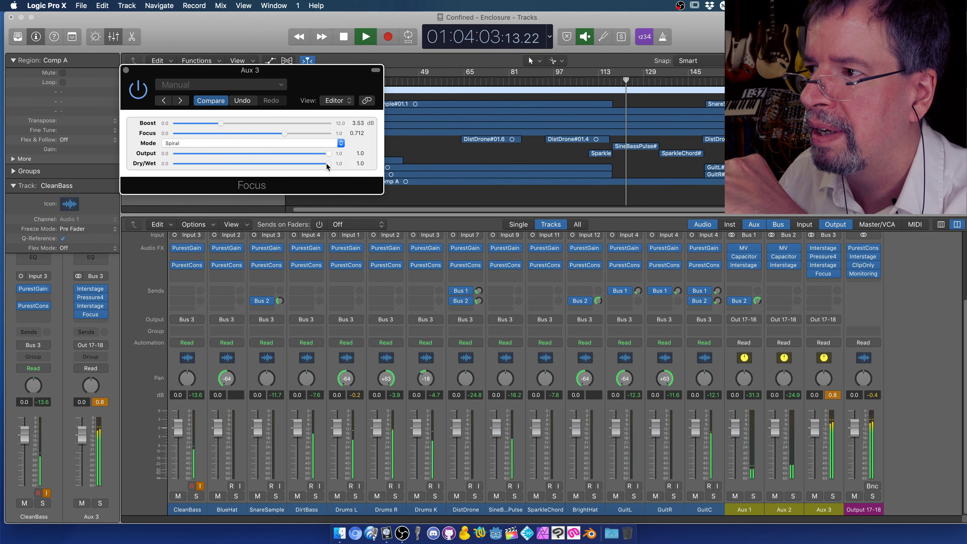
drag(327, 163, 174, 164)
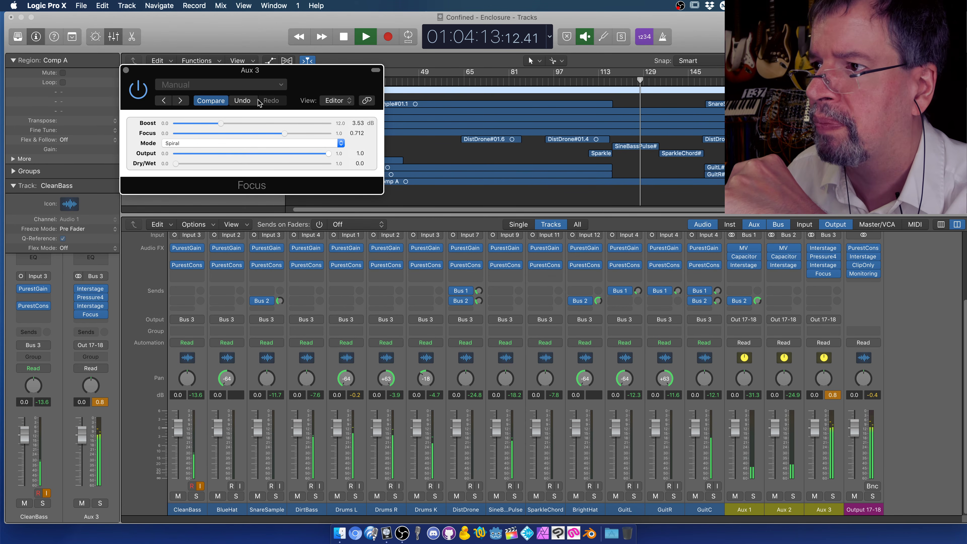
drag(221, 122, 223, 122)
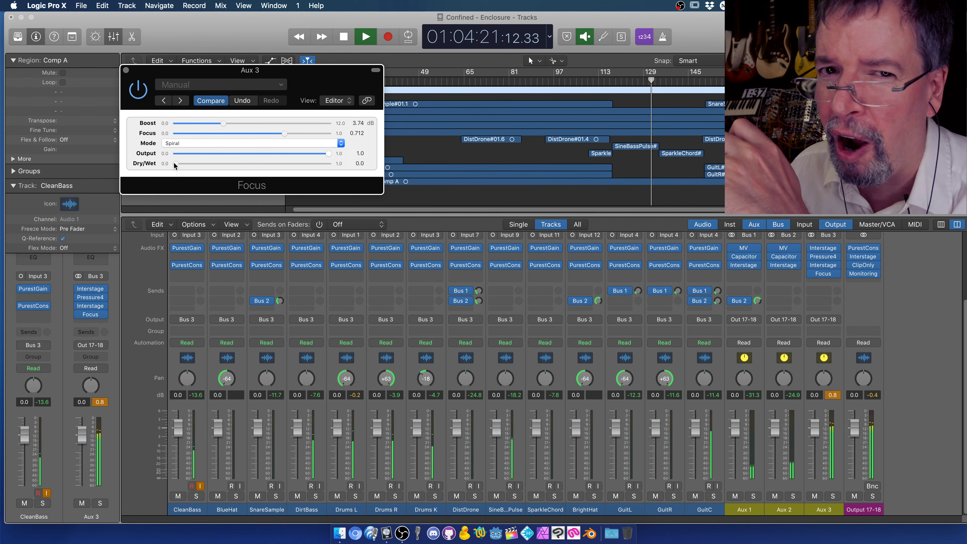
drag(175, 164, 348, 172)
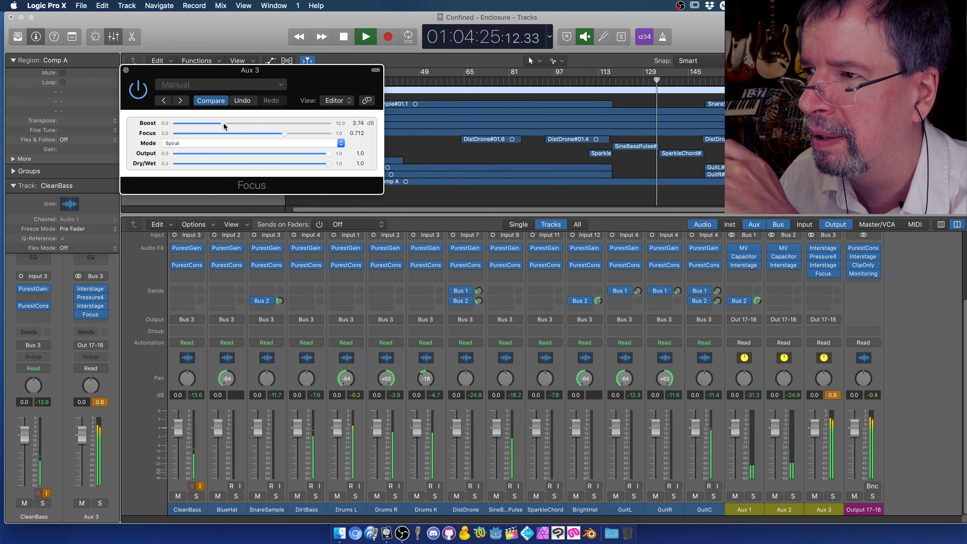
drag(222, 123, 221, 122)
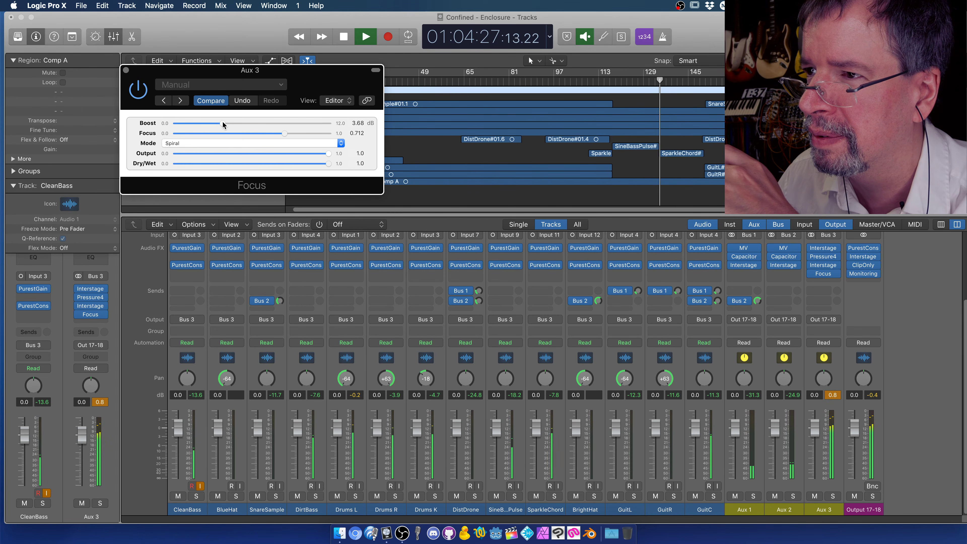
drag(283, 131, 288, 132)
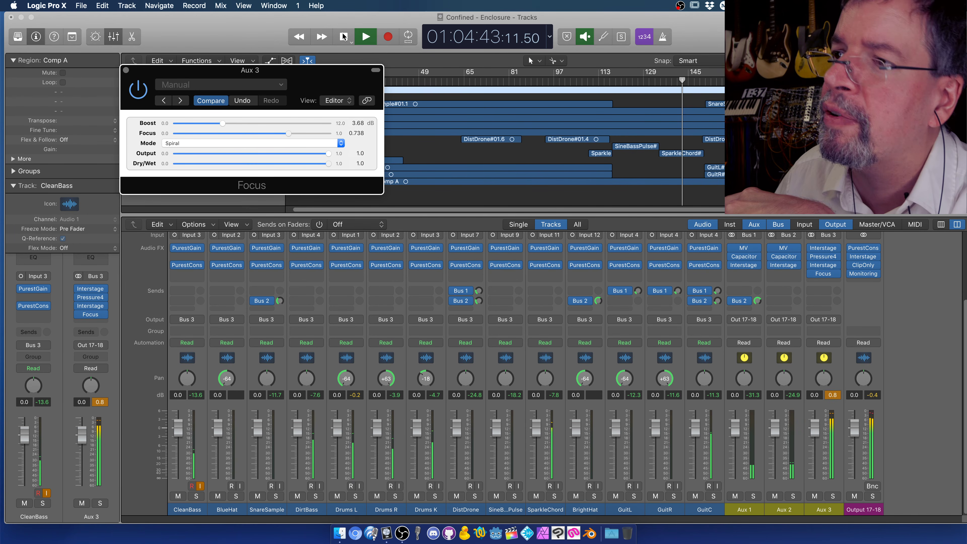
Try the Density mode with Boost at 3.15 dB and the Drive mode, and return to Spiral with Boost at 3.62 dB.
click(187, 142)
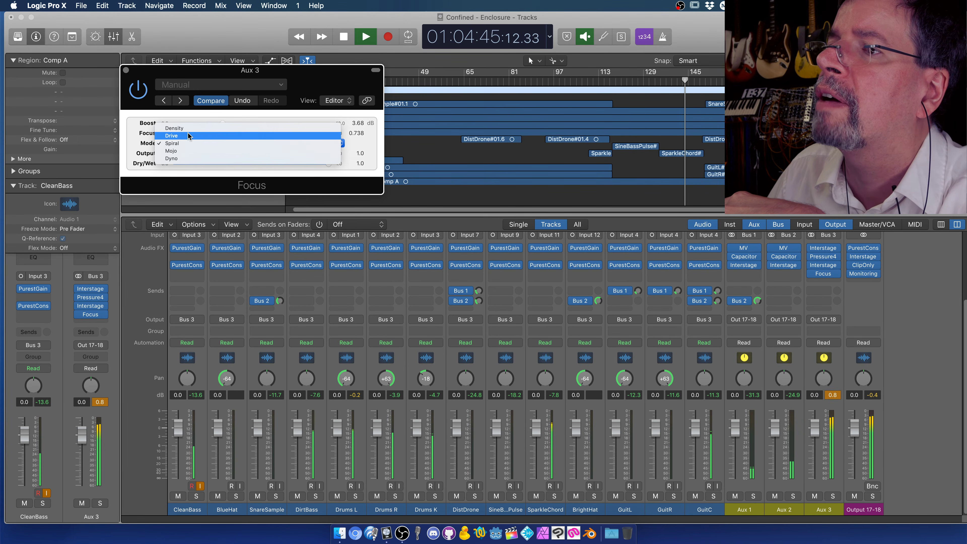
click(187, 128)
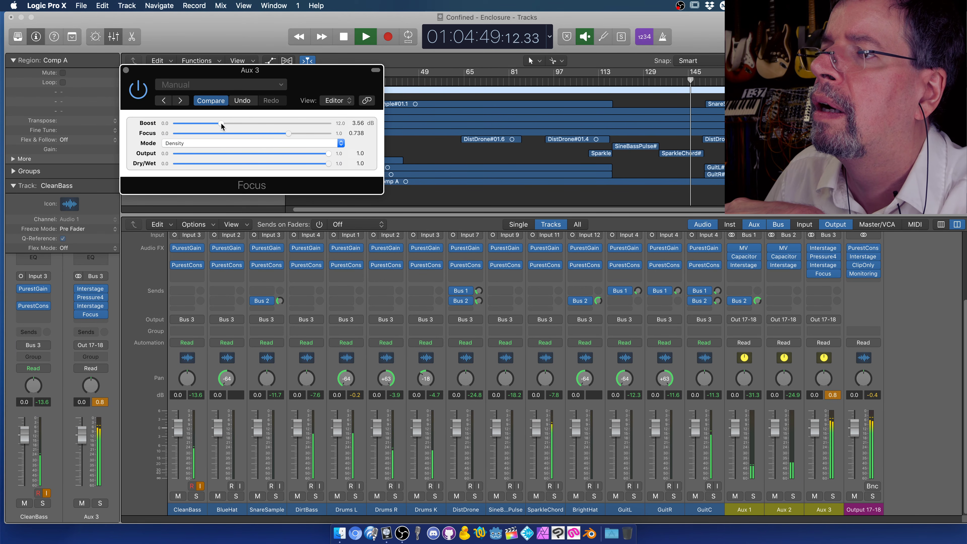
drag(219, 125, 217, 128)
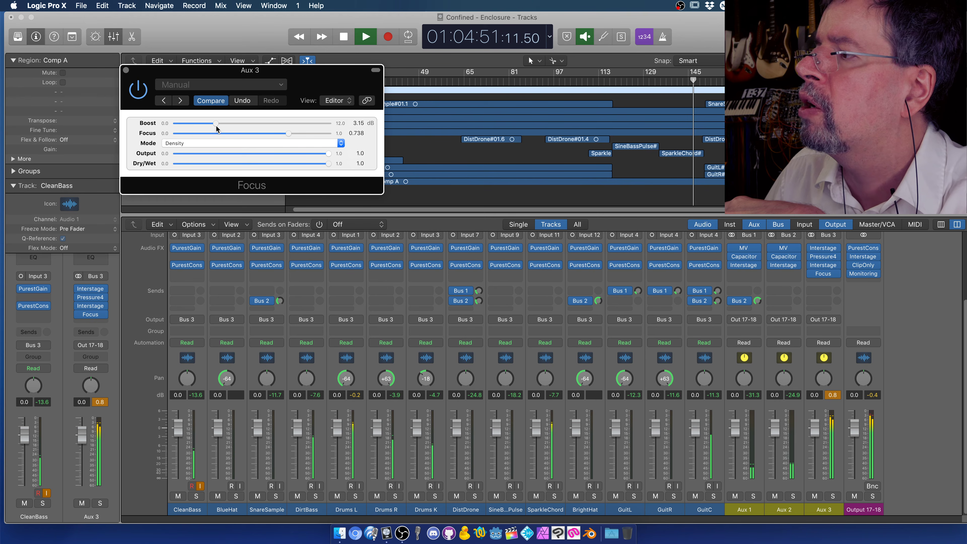
click(205, 141)
click(204, 148)
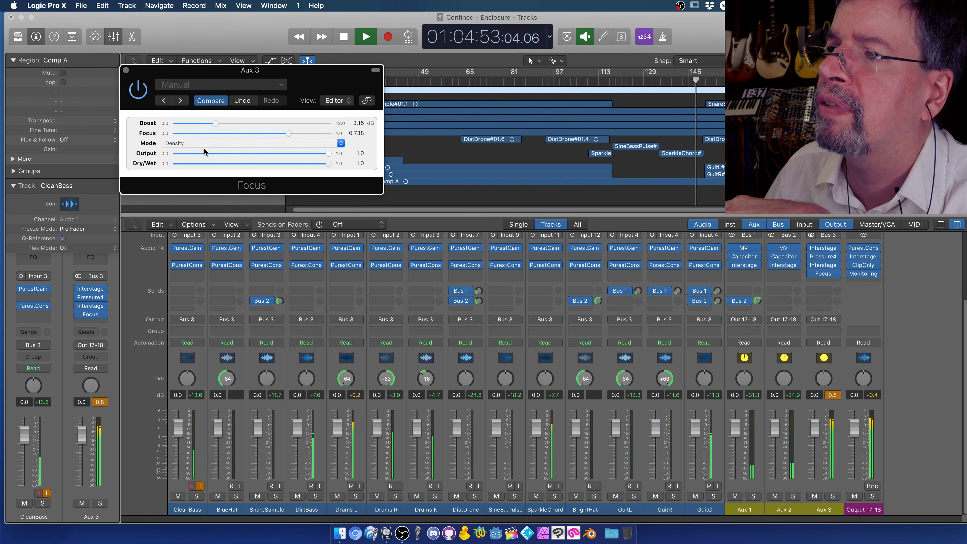
click(205, 143)
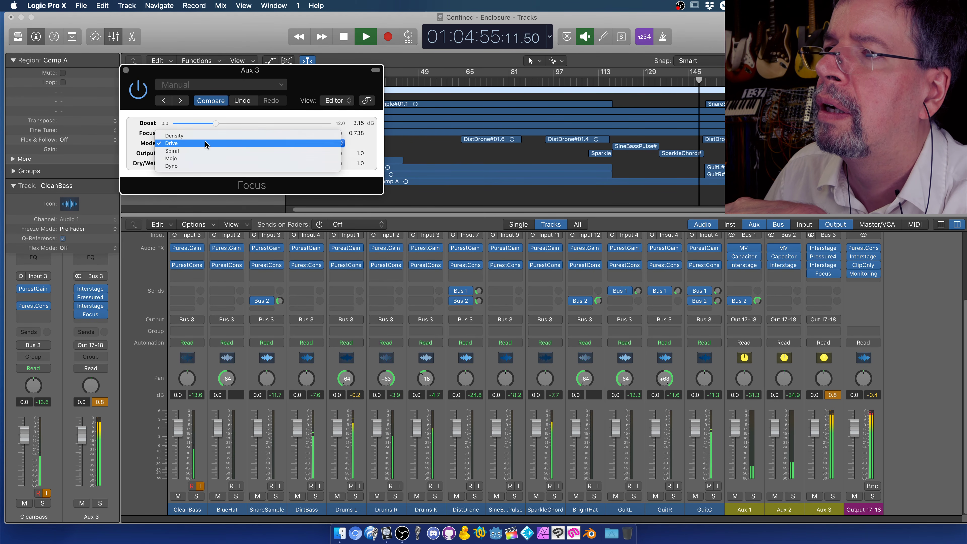
click(203, 149)
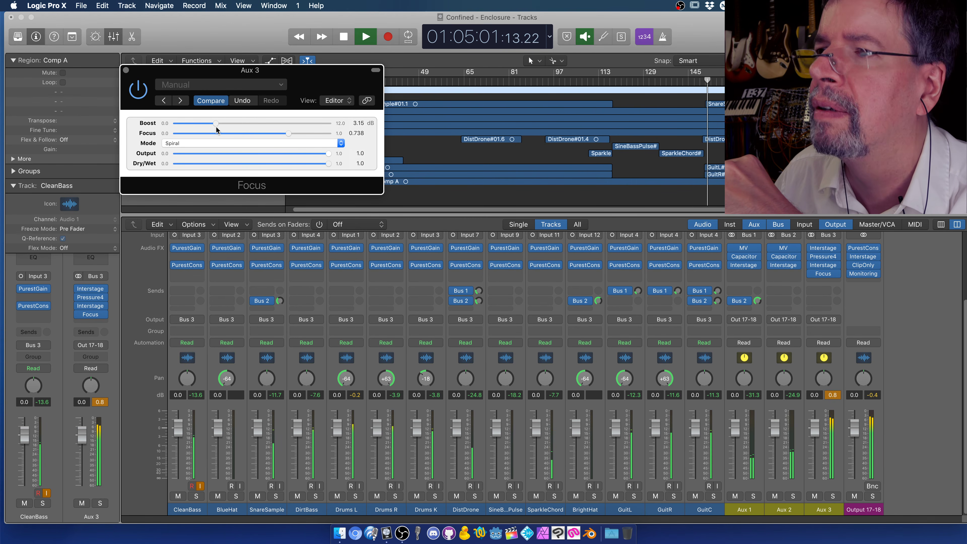
drag(216, 121, 221, 122)
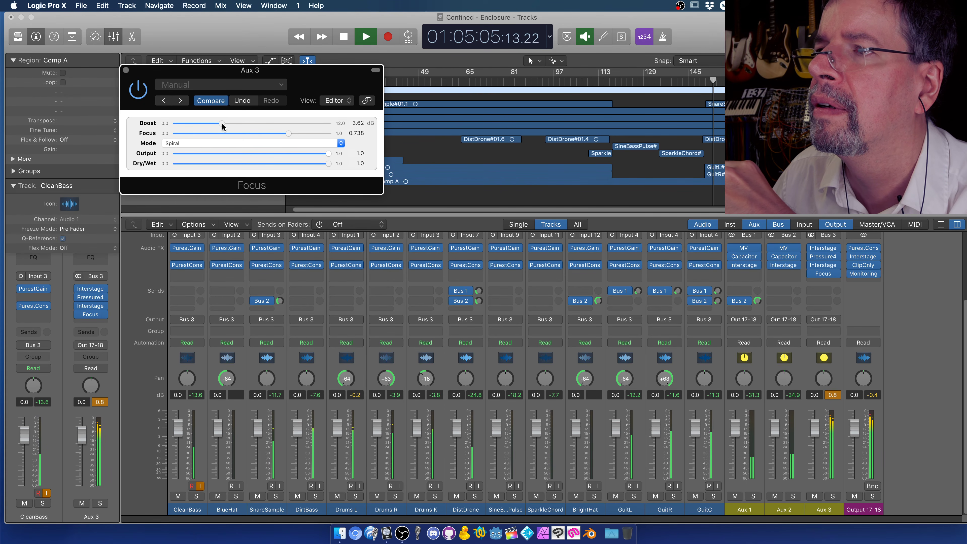
Bypass Focus on Aux 3 to hear the mix without it, stop playback, and remove the plug-in from the channel.
click(140, 94)
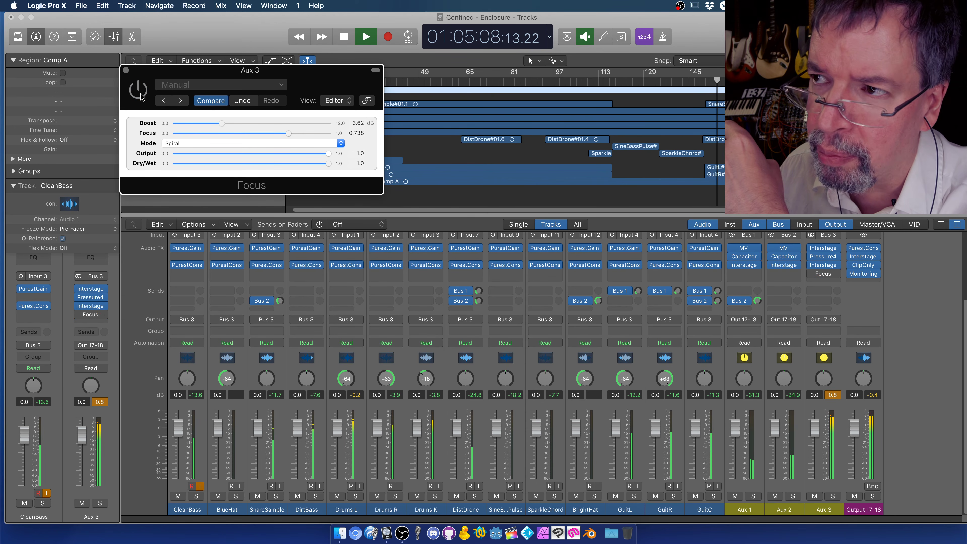
click(343, 38)
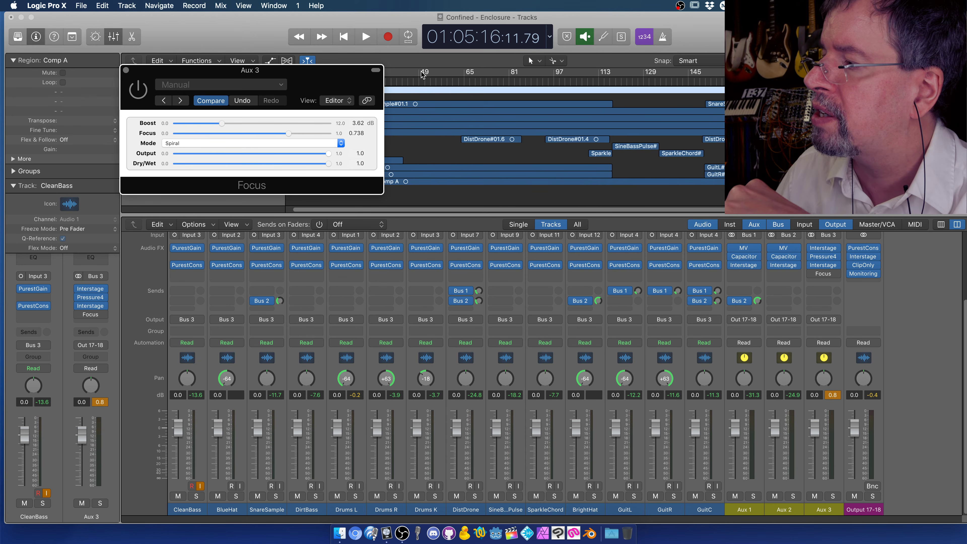
click(836, 273)
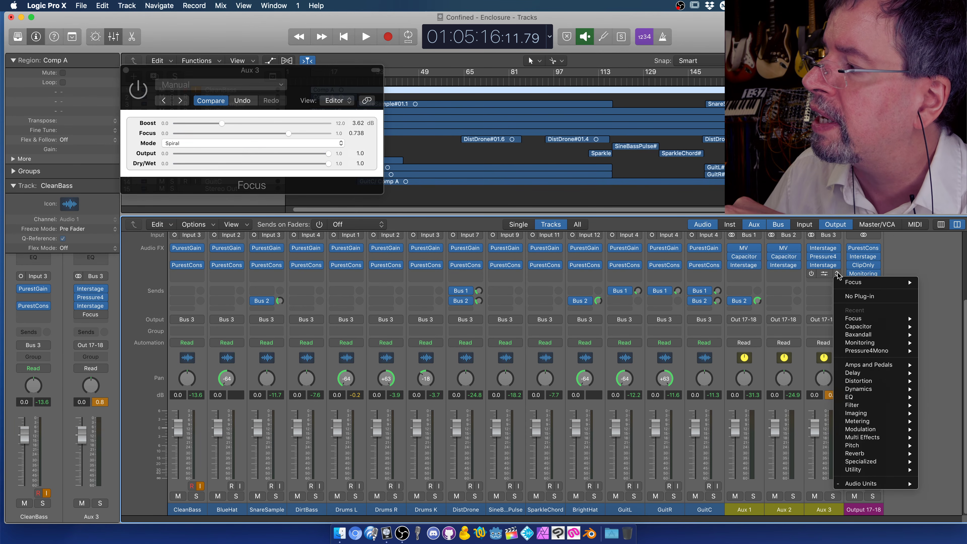
click(852, 297)
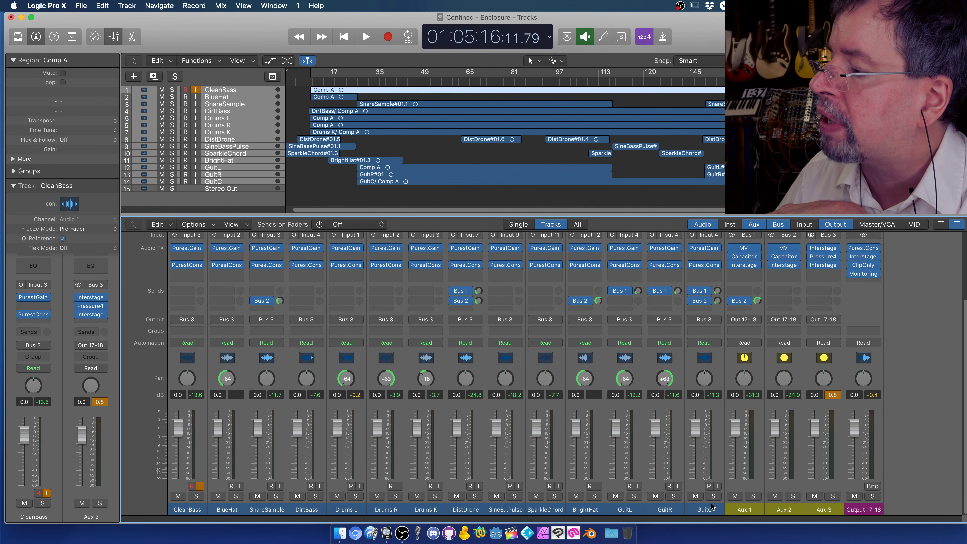
Select all channels from GuitC to CleanBass, and open Pressure4 on Aux 3 and PurestConsoleBuss on Output 17-18 to review the bus processing.
drag(707, 509, 175, 519)
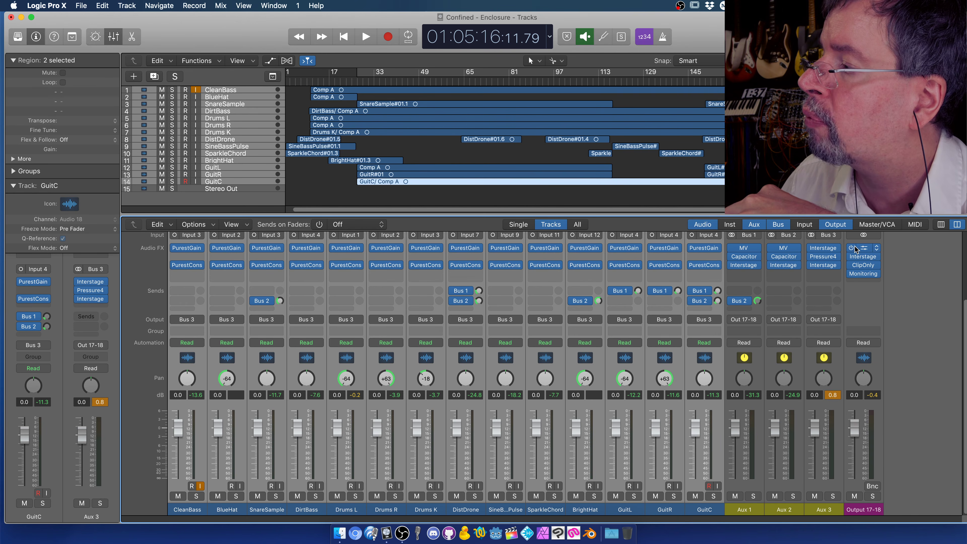
click(825, 260)
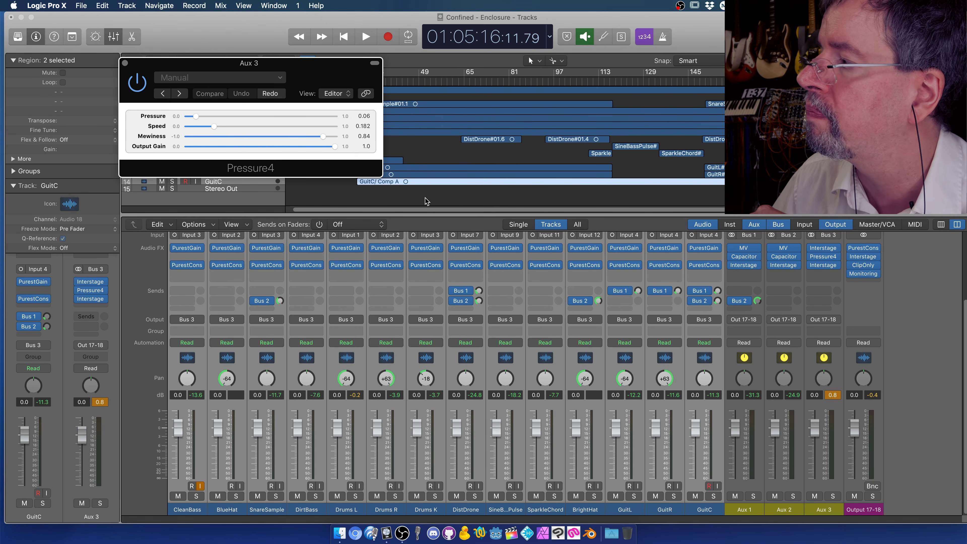
click(872, 252)
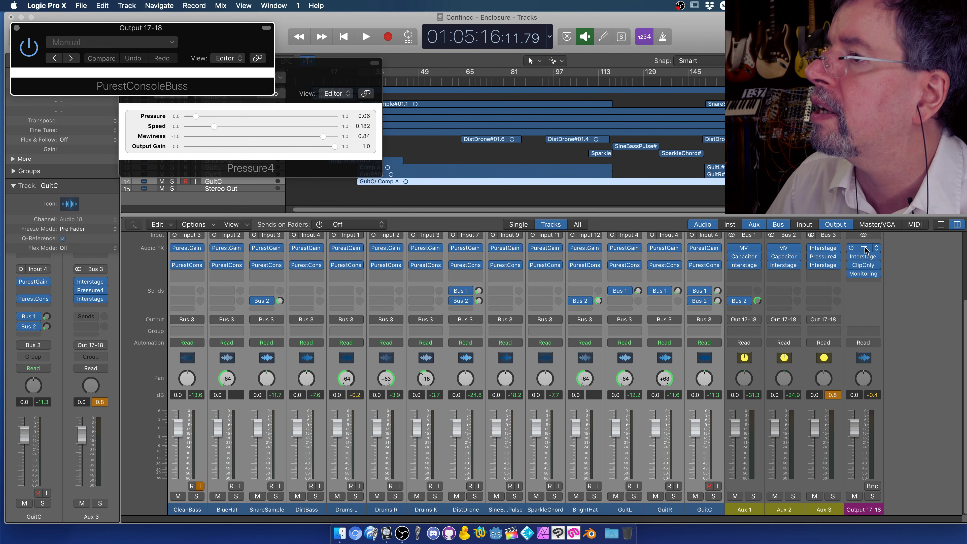
Close the PurestConsoleBuss and Pressure4 windows and open the Monitoring plug-in on Output 17-18.
drag(49, 28, 95, 38)
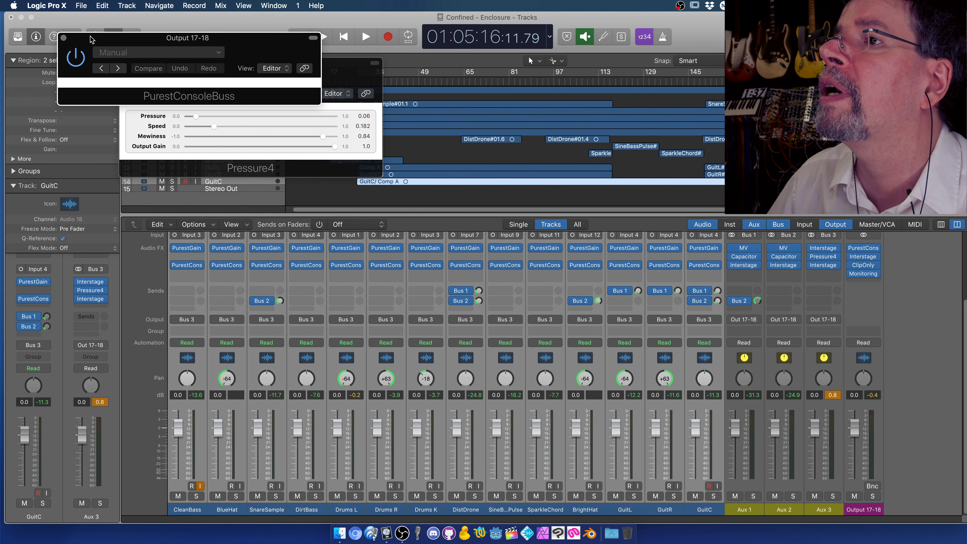
click(64, 38)
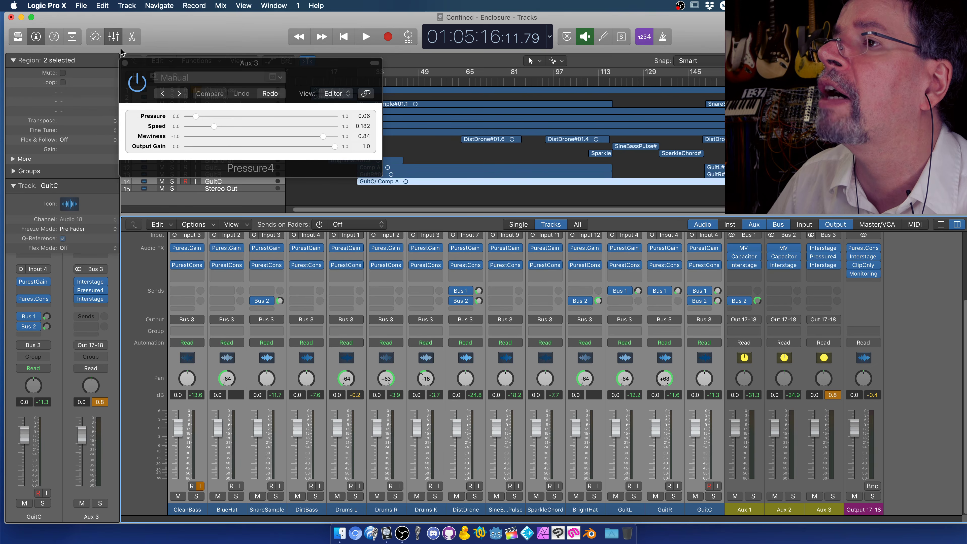
click(124, 62)
mouse_move(865, 258)
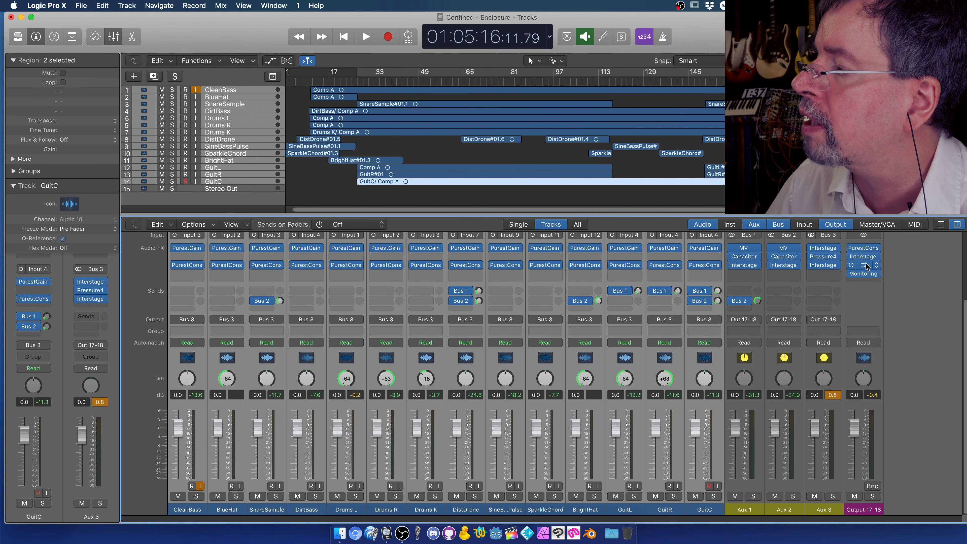
mouse_move(866, 266)
mouse_down()
mouse_move(866, 244)
mouse_move(866, 266)
mouse_up()
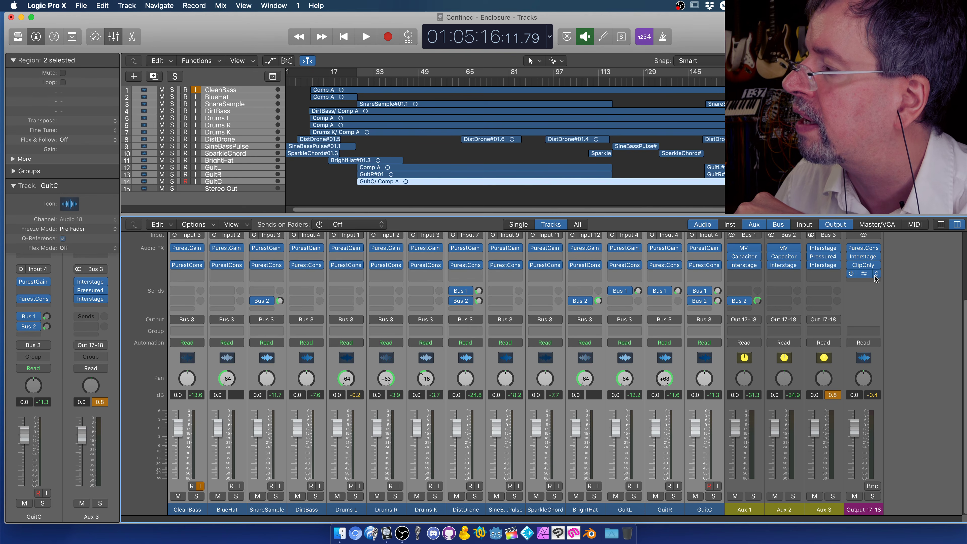
click(864, 274)
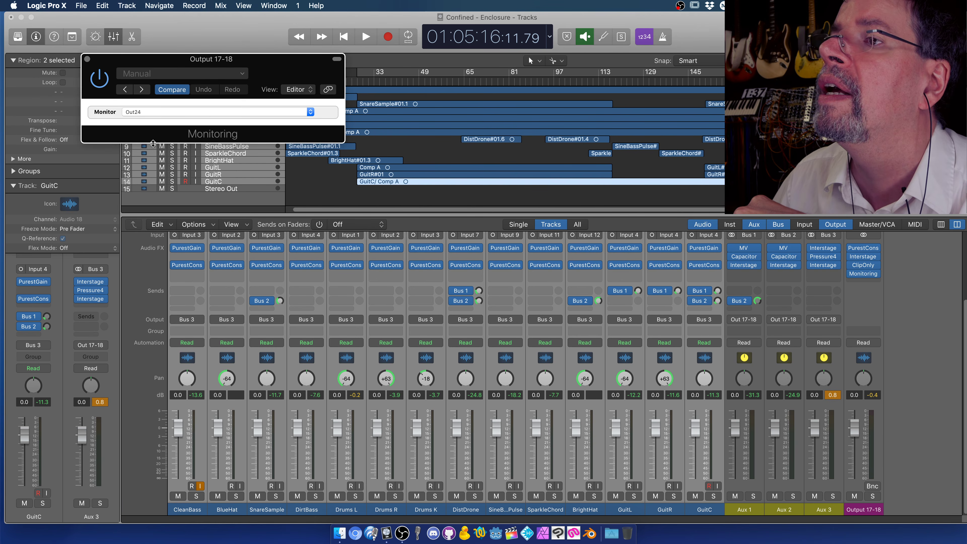
drag(159, 64, 183, 80)
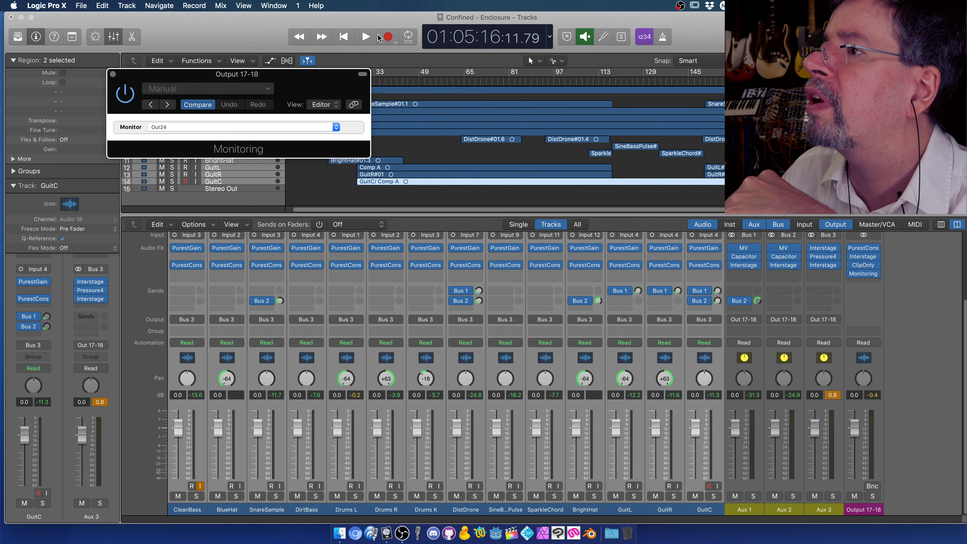
Audition the mix in Monitoring's Peaks mode, return it to Out24, and stop playback, clearing the channel peak readings.
key(space)
click(205, 127)
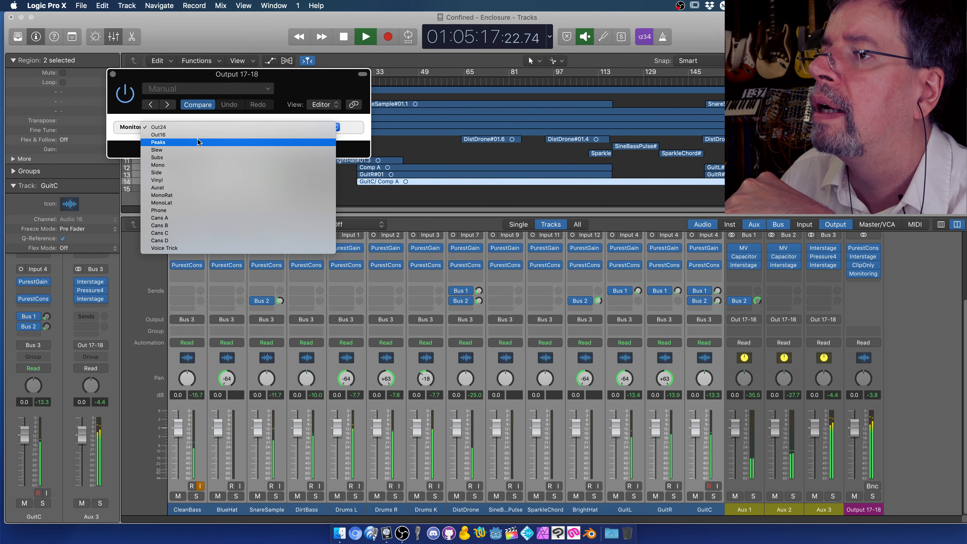
click(198, 147)
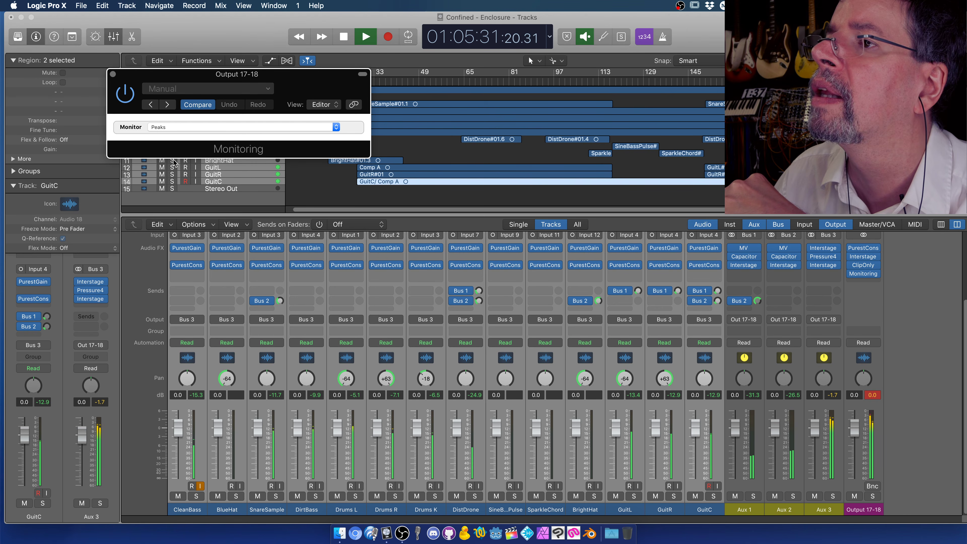
click(168, 127)
click(168, 111)
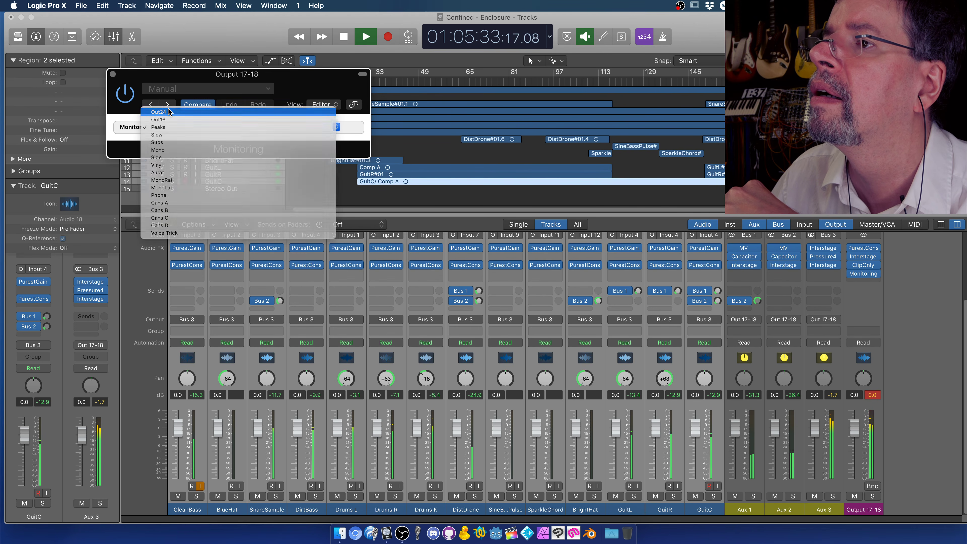
click(344, 36)
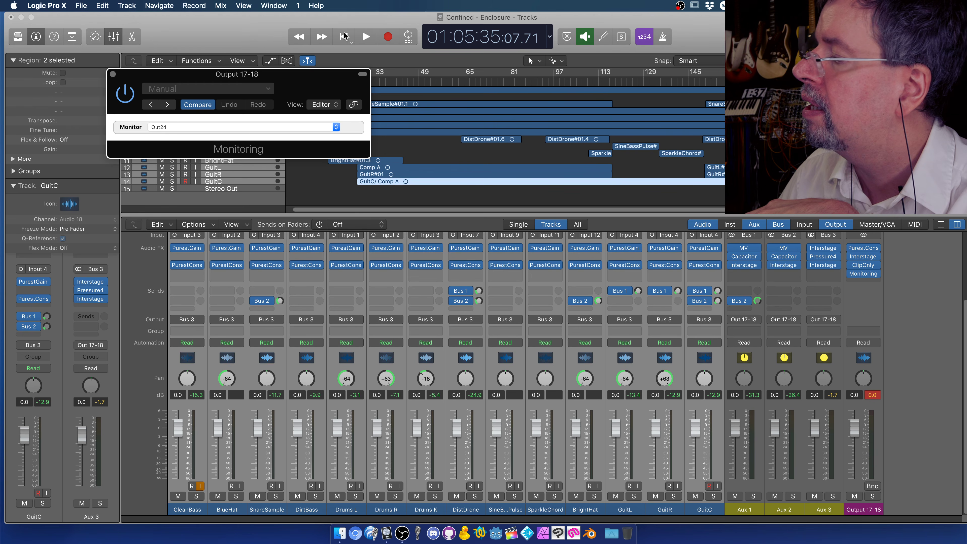
click(871, 396)
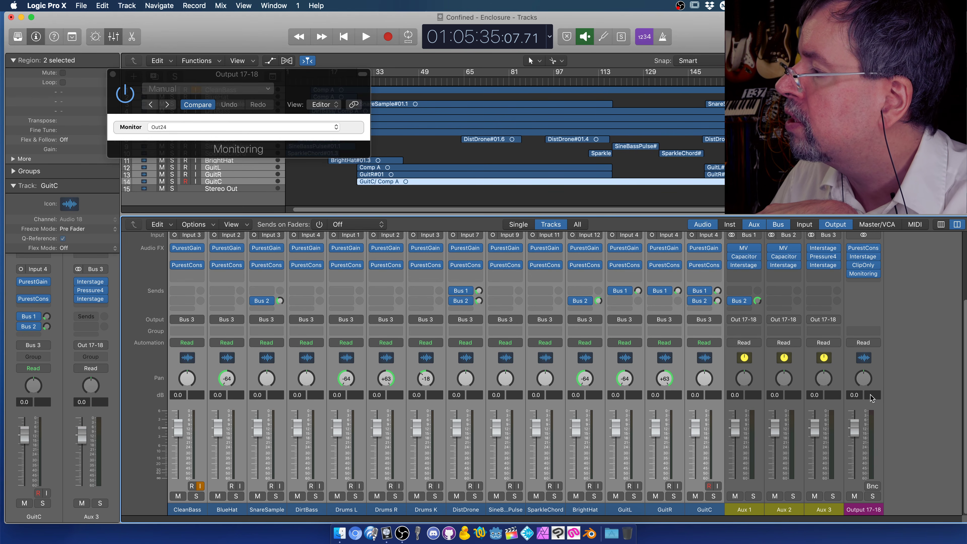
click(911, 393)
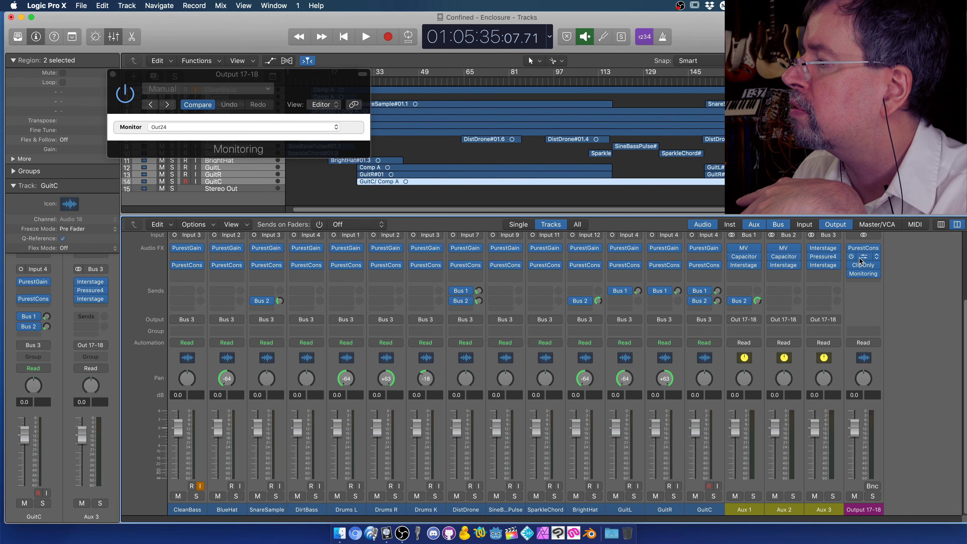
Insert the Airwindows Capacitor in stereo at the end of the Aux 3 plug-in chain, and close the Monitoring window.
click(837, 273)
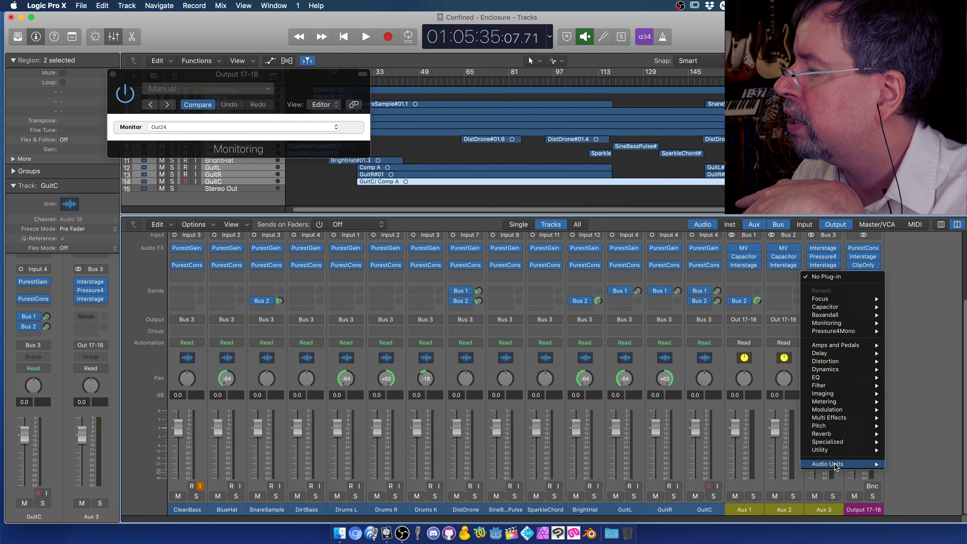
mouse_move(869, 464)
mouse_move(902, 464)
mouse_move(792, 426)
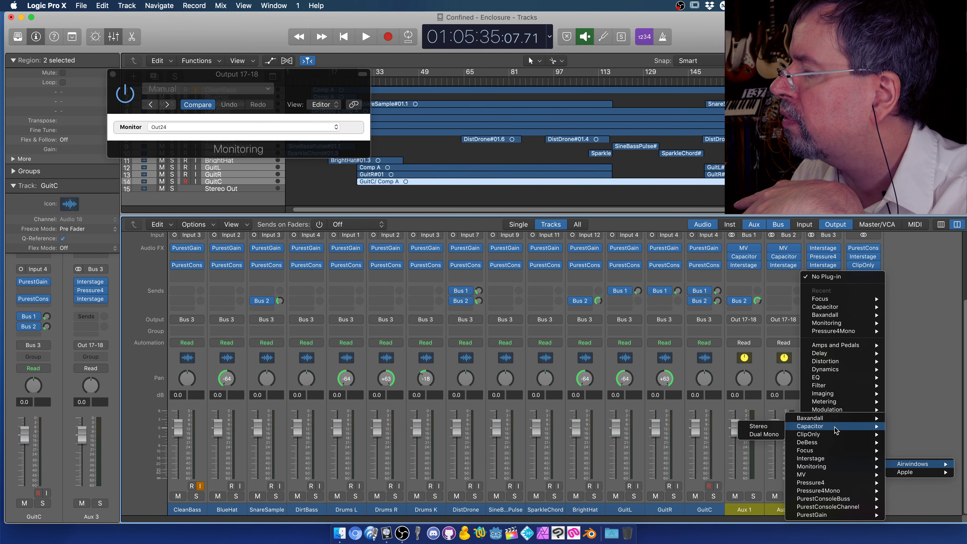
click(770, 426)
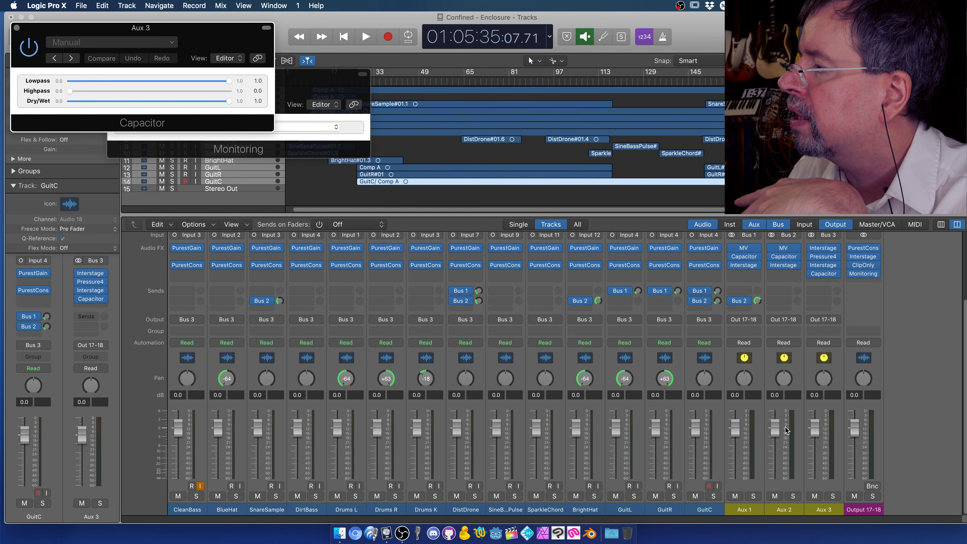
drag(151, 27, 243, 43)
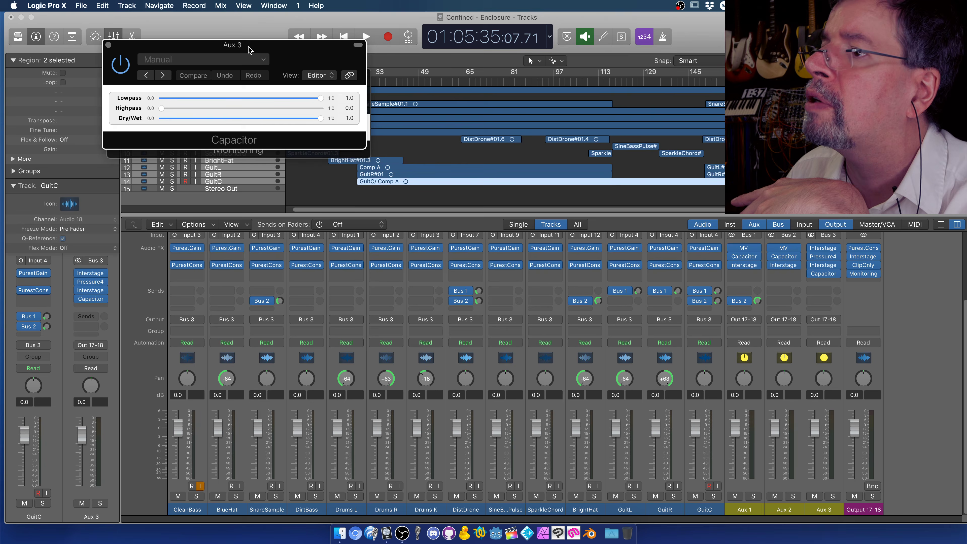
drag(240, 50, 281, 162)
click(113, 76)
click(113, 74)
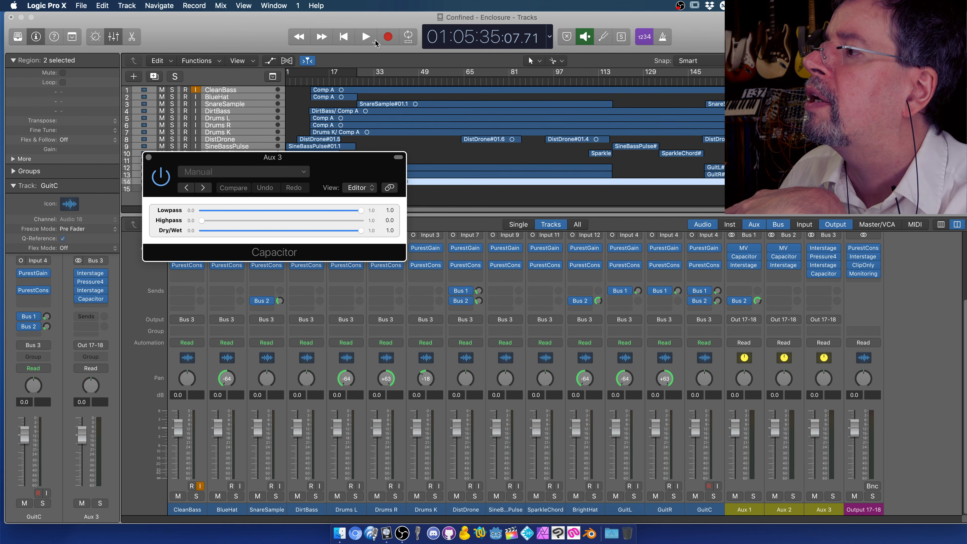
Play the mix and lower Capacitor's Lowpass on Aux 3 to 0.678 and on to 0.43.
click(361, 42)
drag(361, 210, 309, 209)
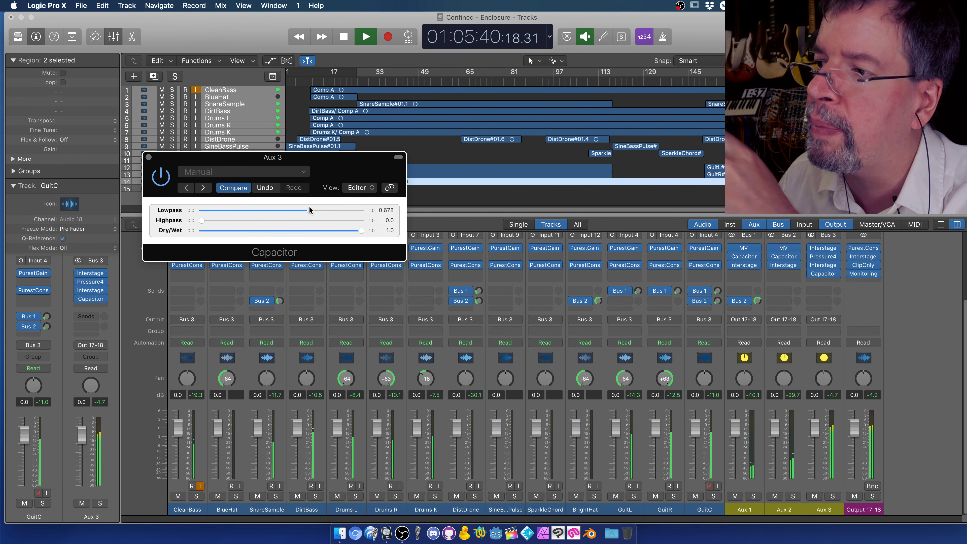
drag(307, 209, 269, 208)
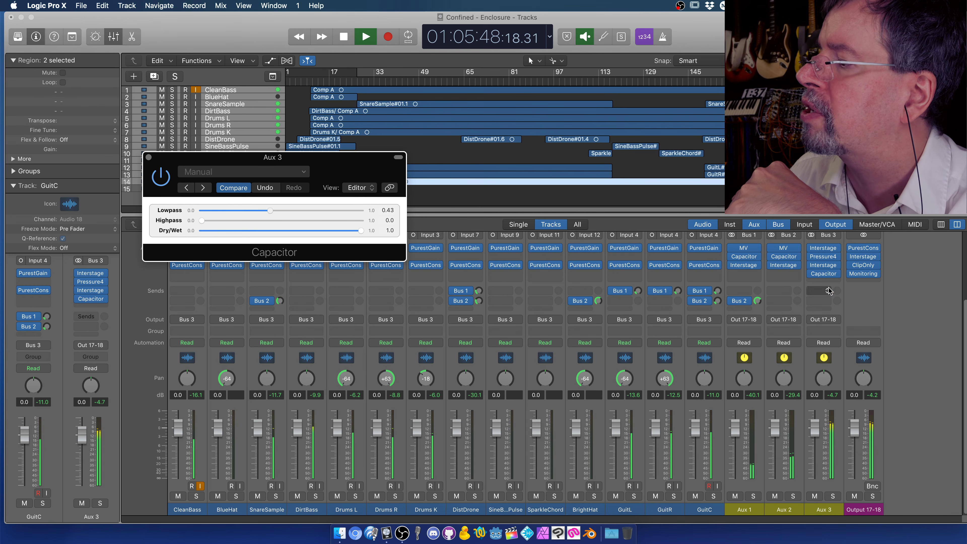
Remove Capacitor from Aux 3 and stop playback.
click(840, 275)
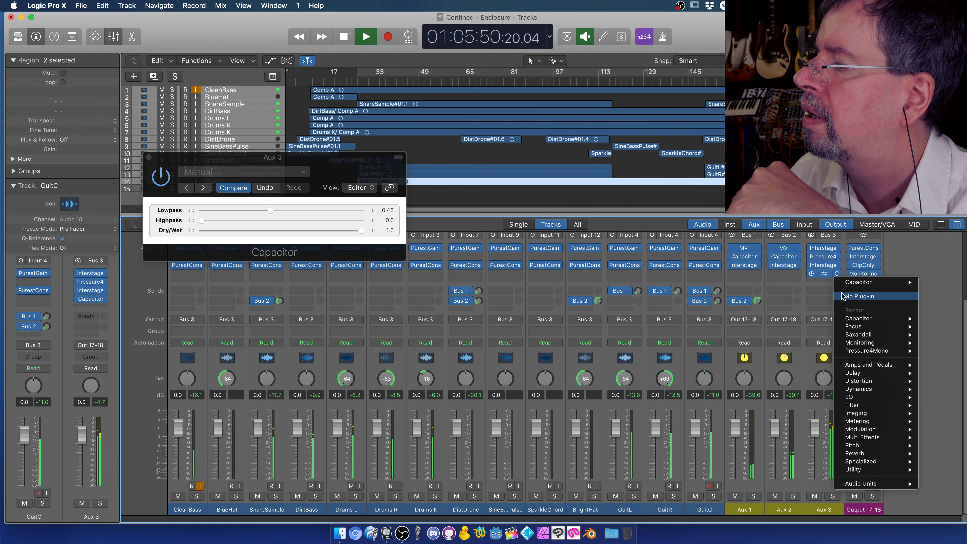
click(849, 296)
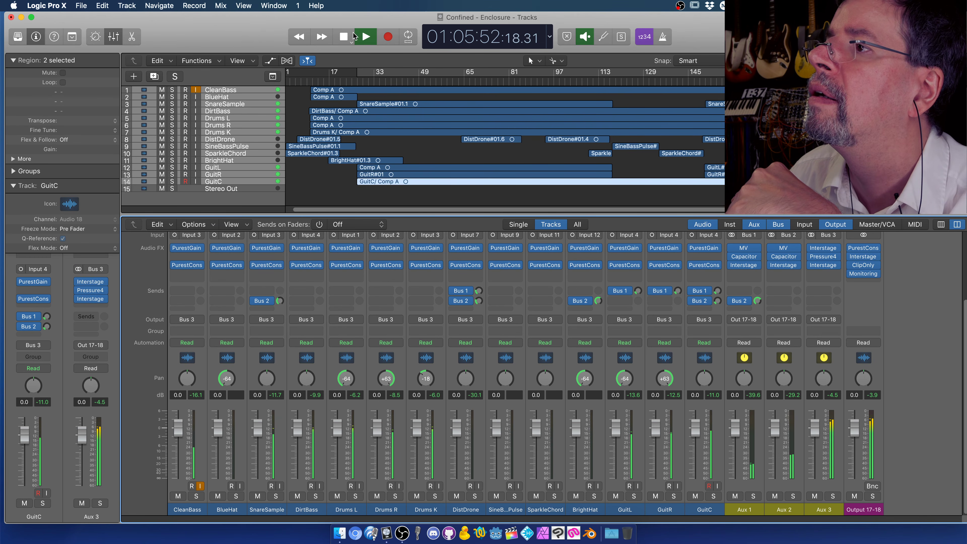
click(343, 38)
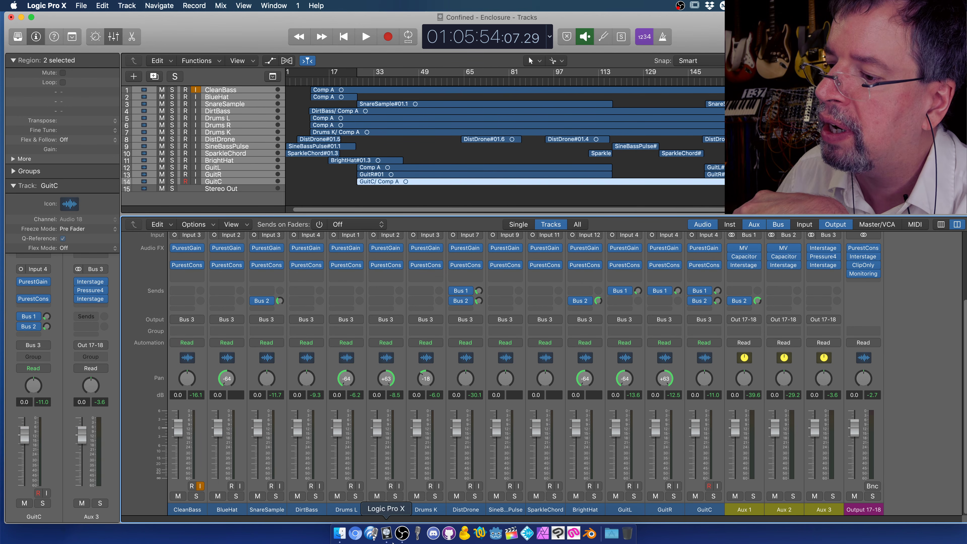
Switch to OBS, move and enlarge its window to show the full controls, and change to the Splash scene.
click(402, 533)
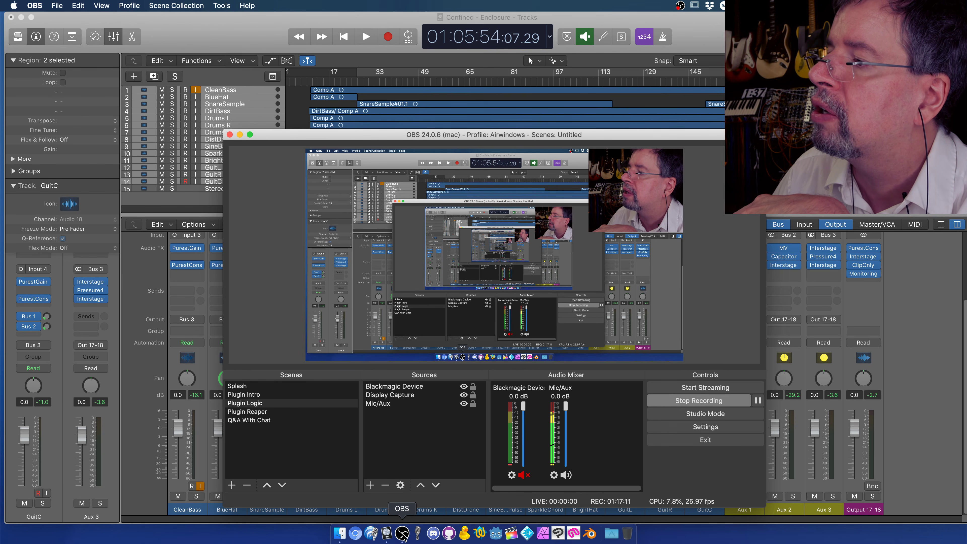
drag(313, 135, 161, 35)
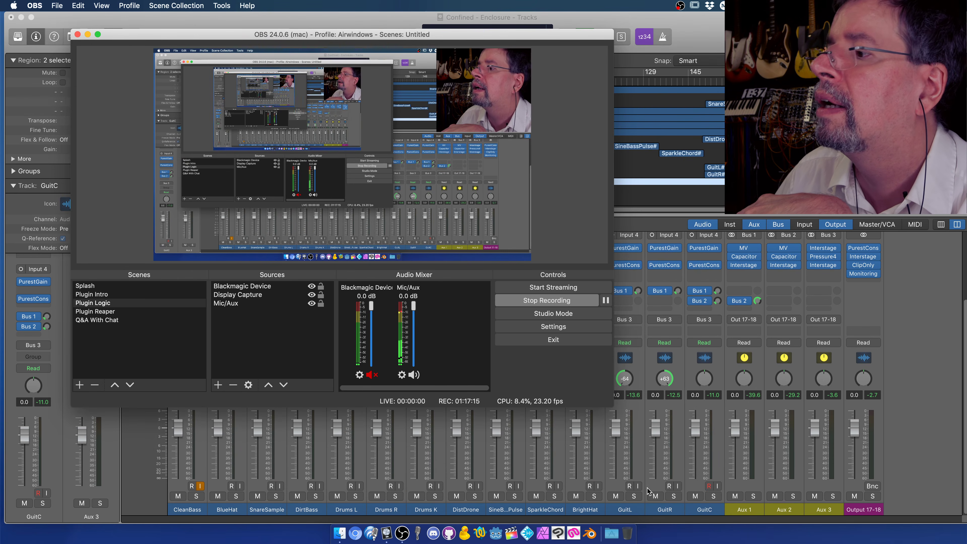
drag(616, 407, 788, 543)
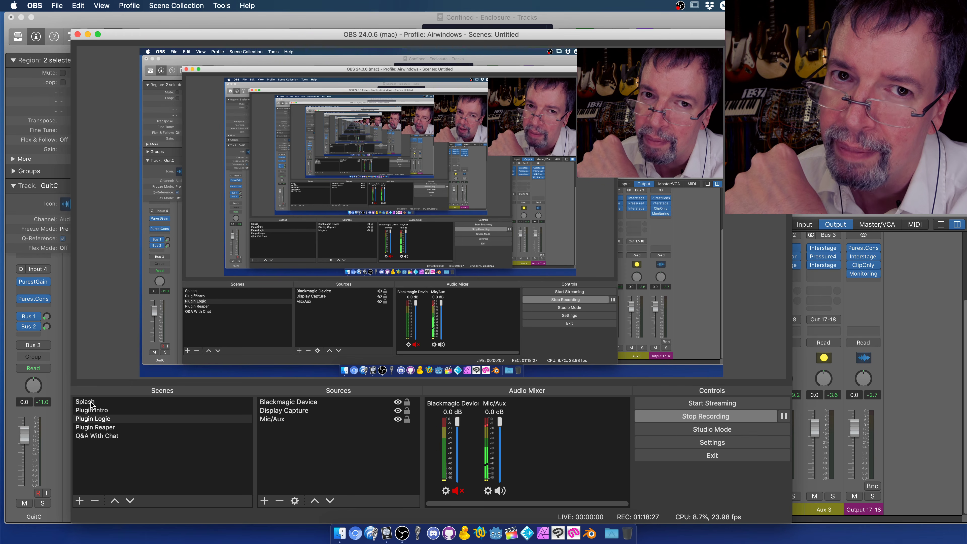
click(90, 403)
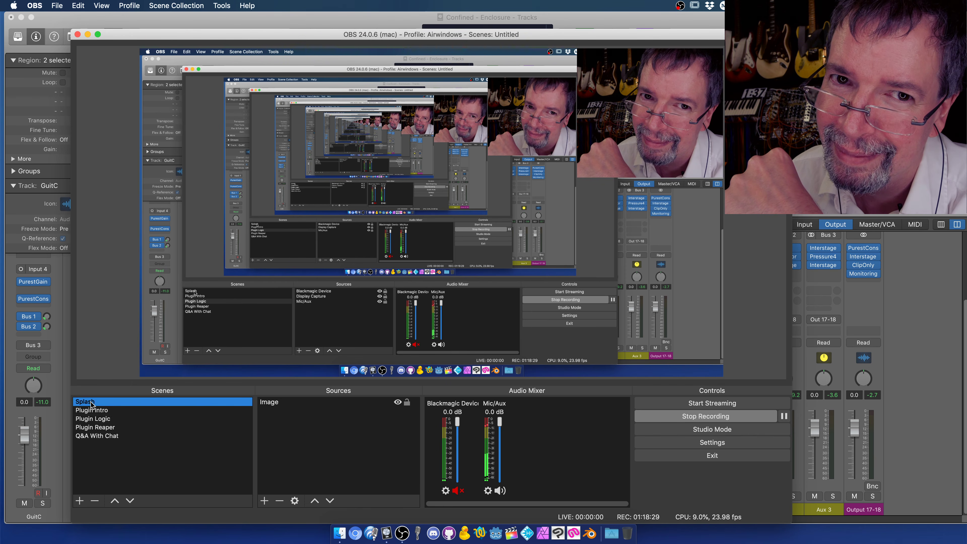